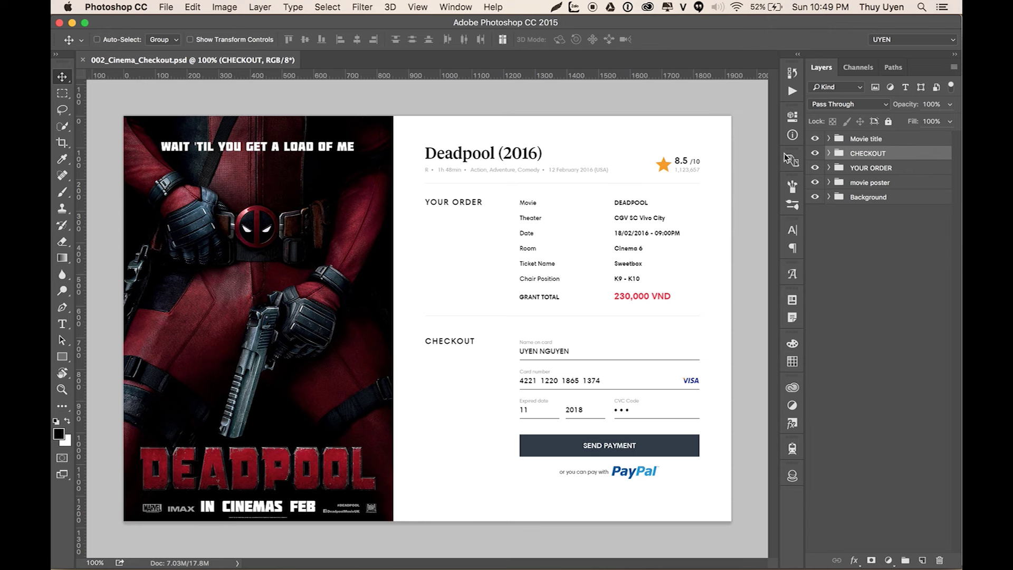
Step: Hide the title, checkout, order and background groups in turn, then show them all again
left_click(815, 139)
left_click(815, 153)
left_click(815, 168)
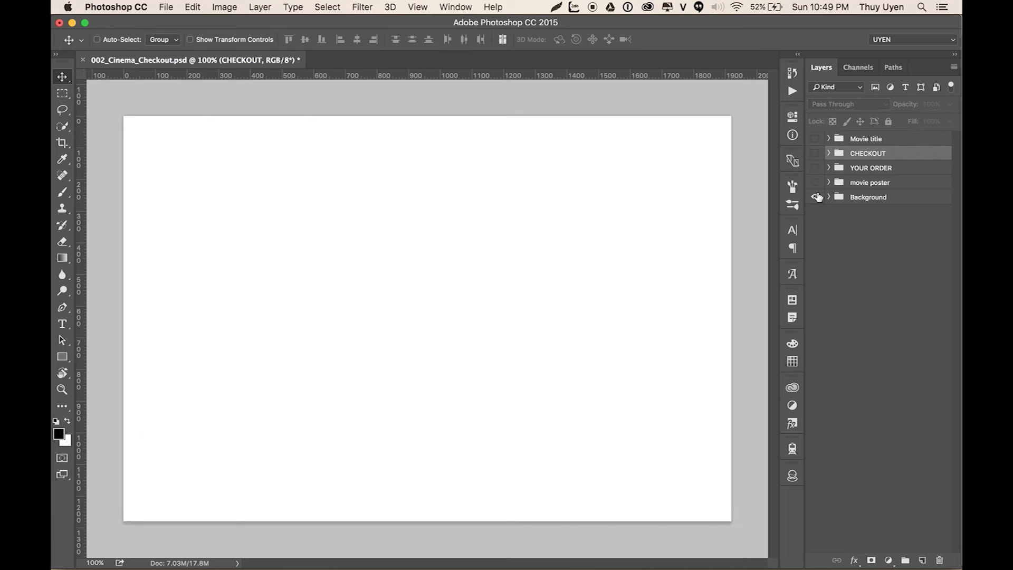
left_click(816, 197)
left_click(815, 197)
left_click(815, 183)
left_click(815, 168)
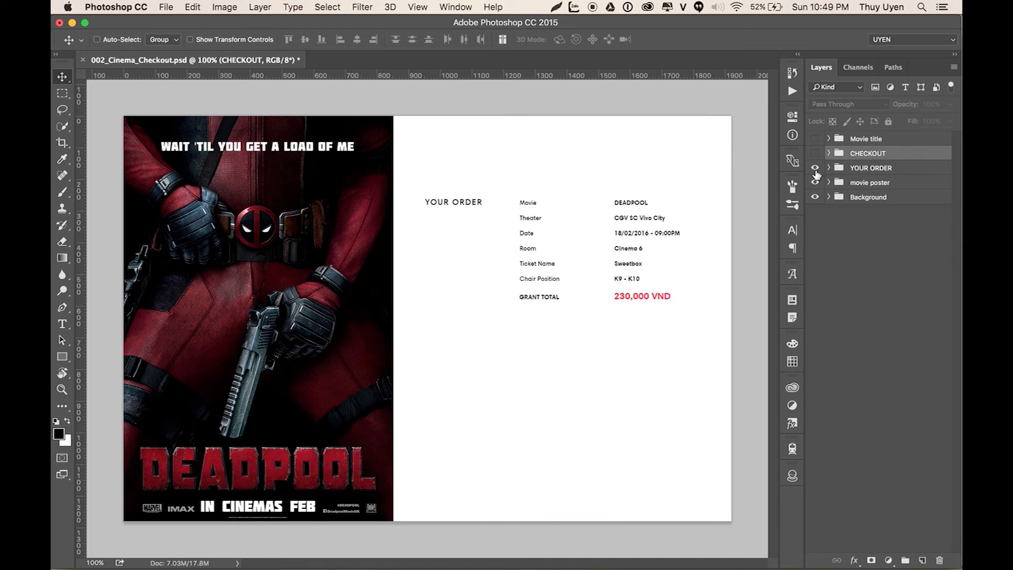
left_click(816, 153)
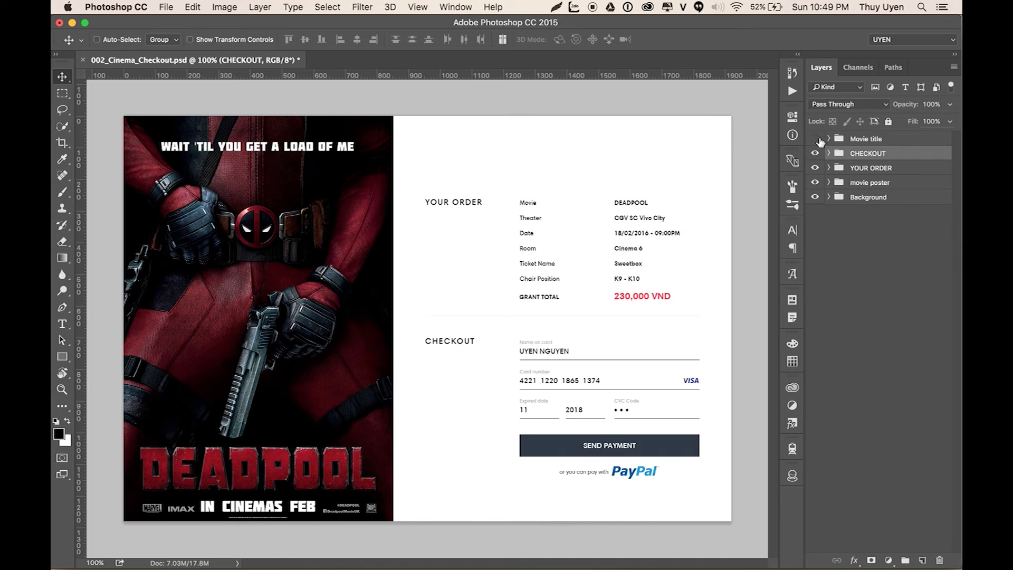
left_click(817, 139)
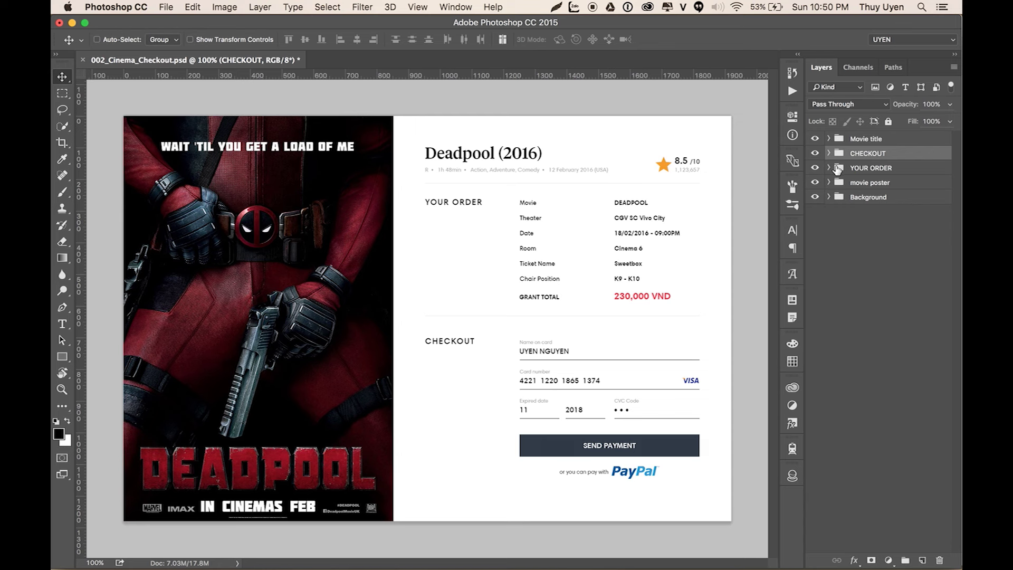
mouse_move(816, 138)
left_mouse_down()
mouse_move(815, 153)
mouse_move(815, 138)
left_mouse_up()
left_click(815, 167)
Step: Zoom and pan in on the checkout form's card fields
left_click_drag(631, 402, 680, 403)
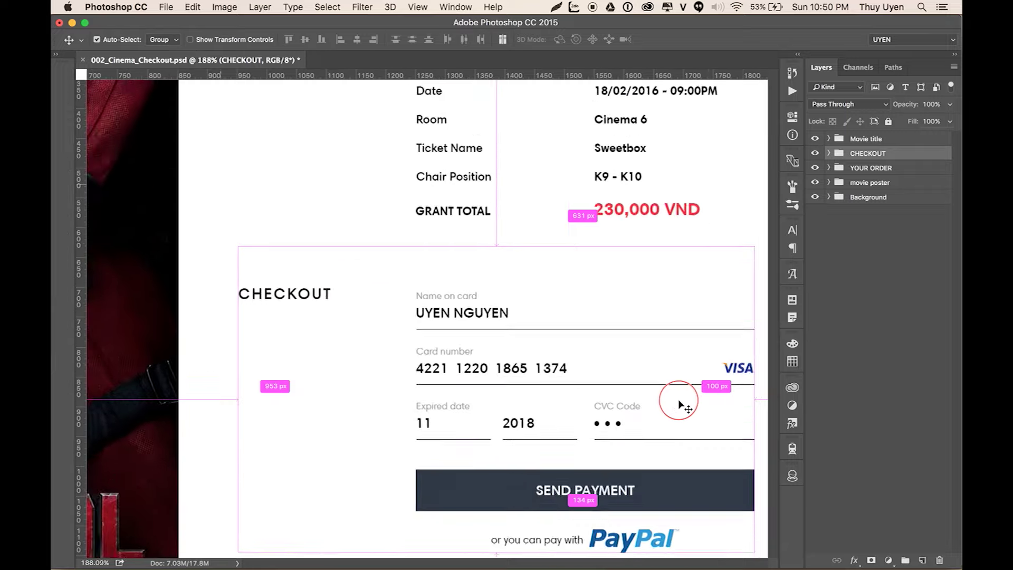
left_click_drag(663, 346, 269, 266)
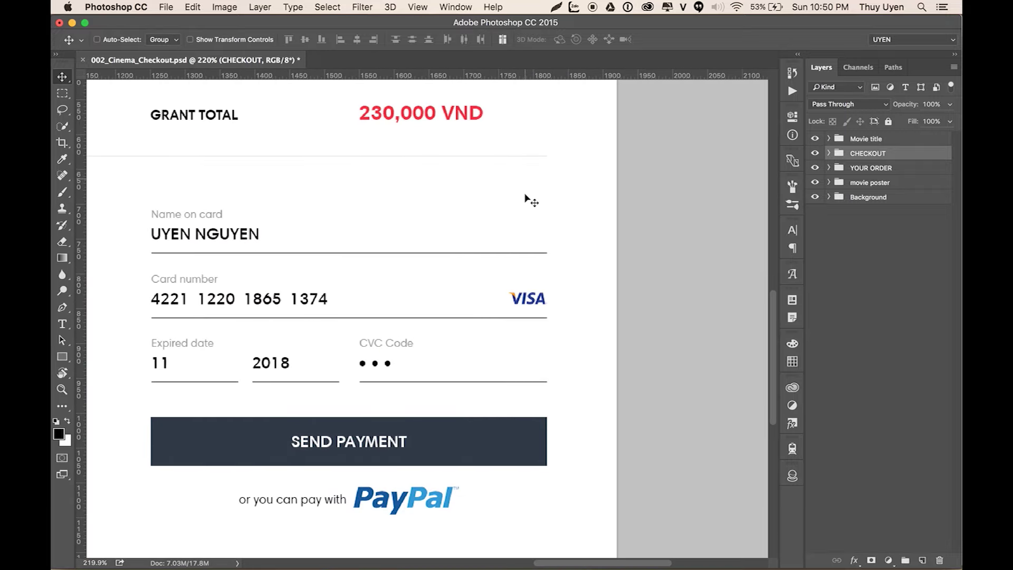
left_click_drag(409, 247, 428, 242)
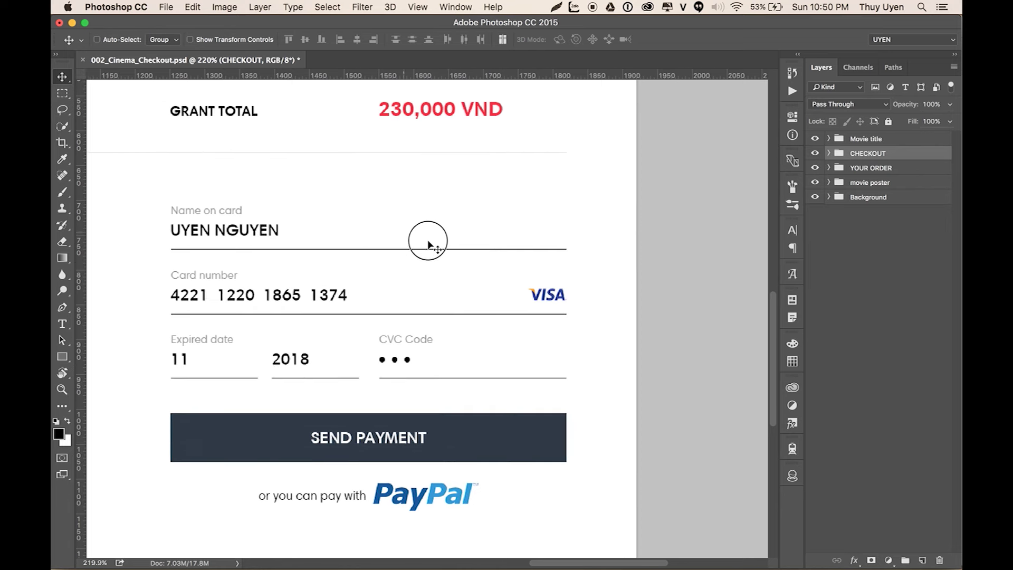
scroll(429, 242, "left", 5)
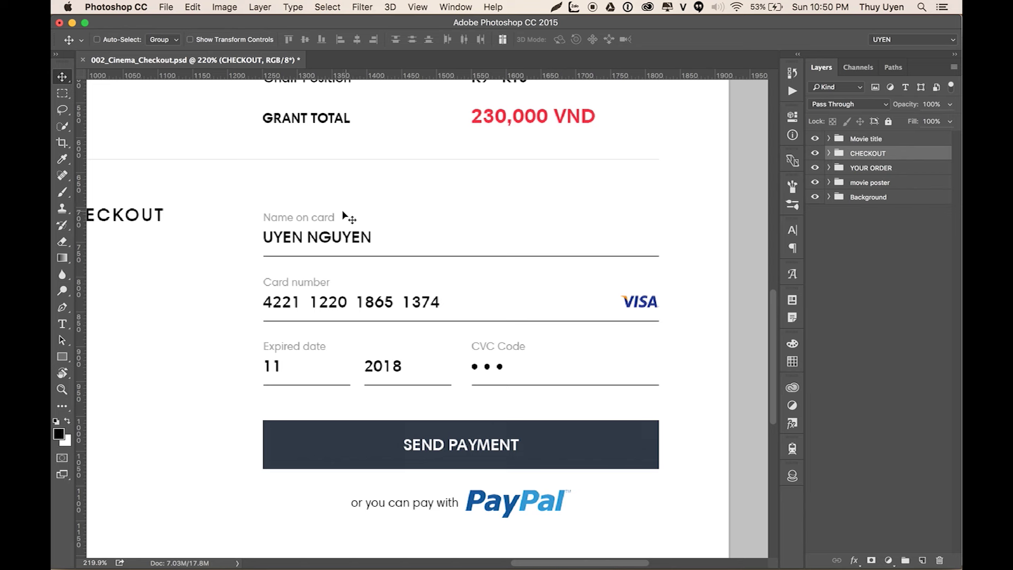
Step: Expand the Name group and toggle its b_line and Name on card label layers
left_click(343, 241, "super")
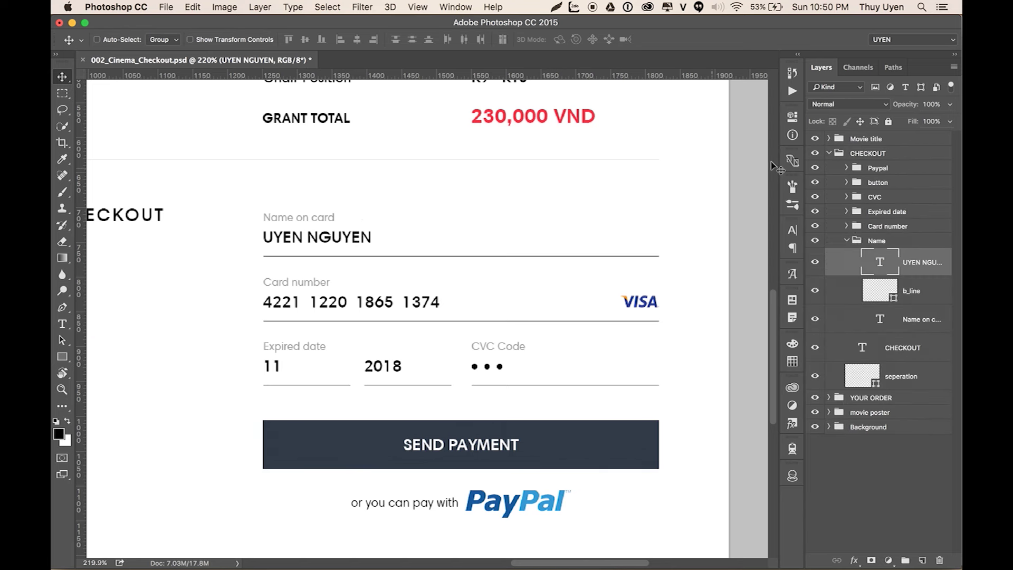
left_click(890, 241)
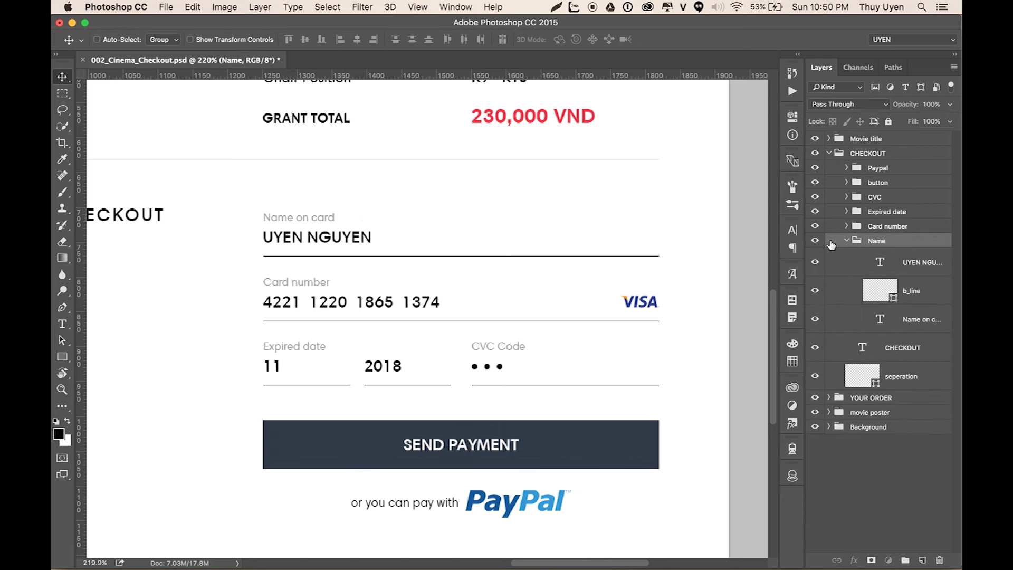
left_click(846, 241)
left_click(816, 241)
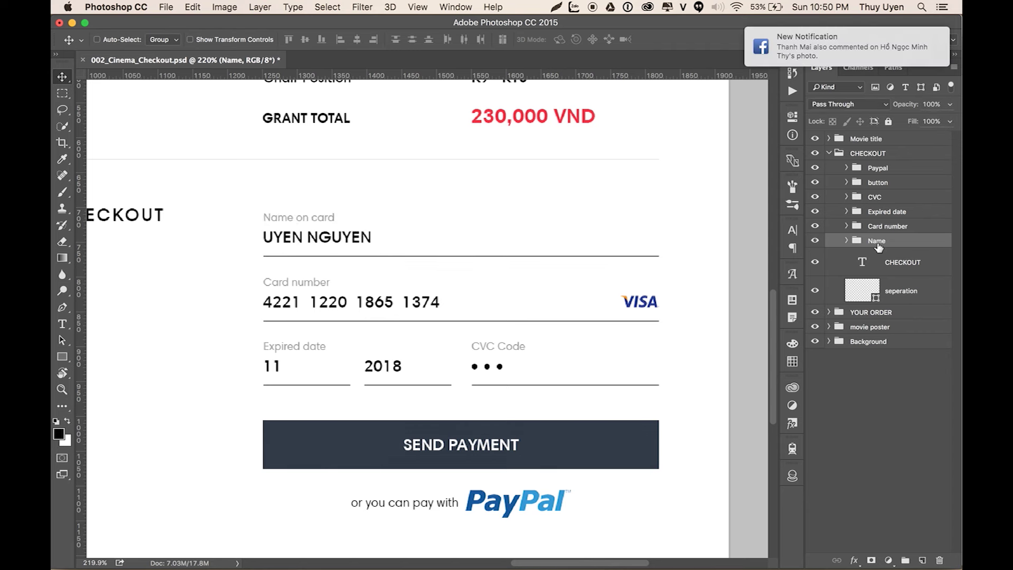
left_click(846, 241)
left_click(921, 318)
left_click(815, 293)
left_click(815, 320)
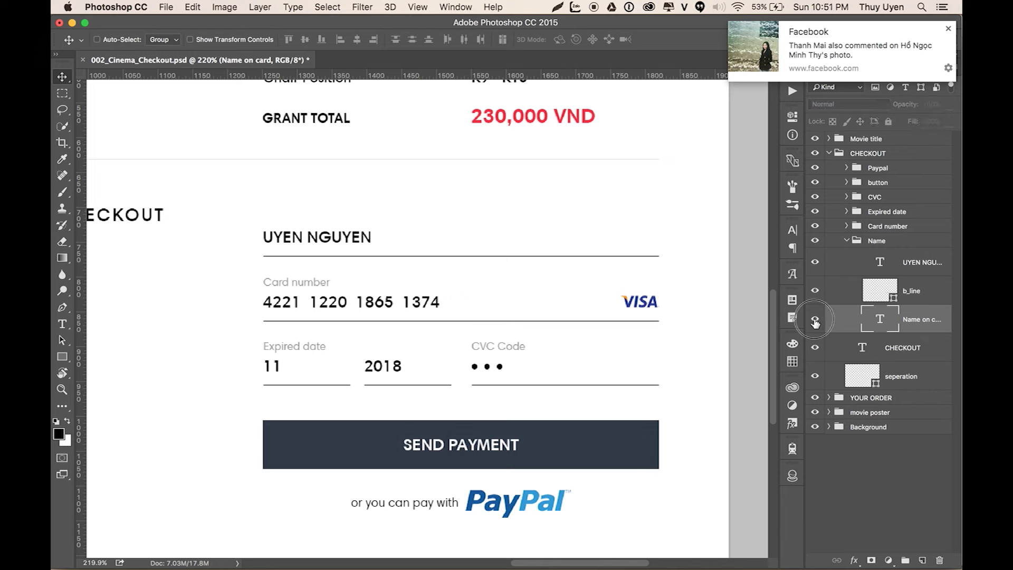
left_click(815, 320)
left_click(815, 319)
Step: Toggle the cardholder name text, then collapse the Name group and toggle the whole field
left_click(821, 266)
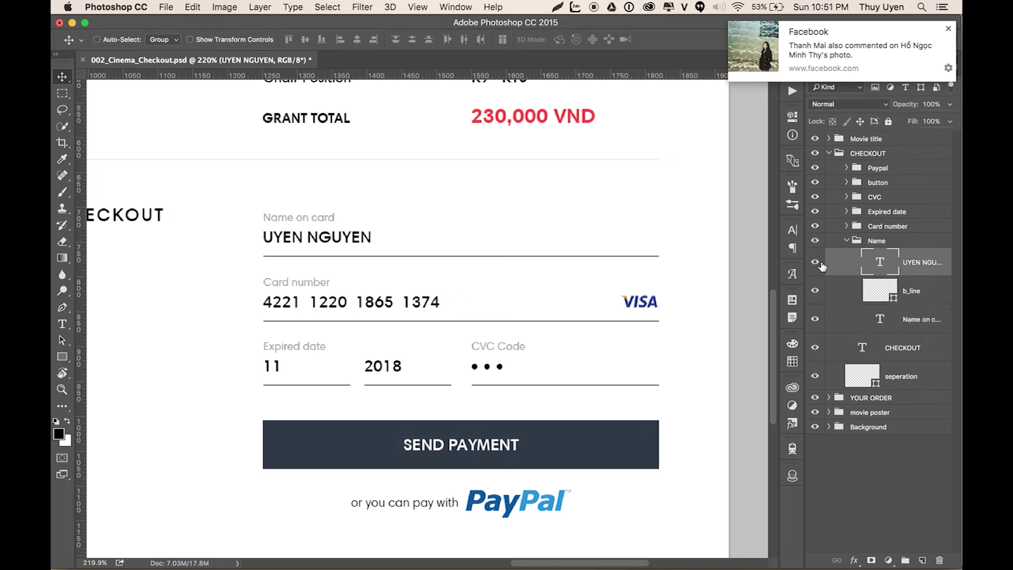
left_click(817, 264)
left_click(817, 264)
left_click(817, 264)
left_click(899, 242)
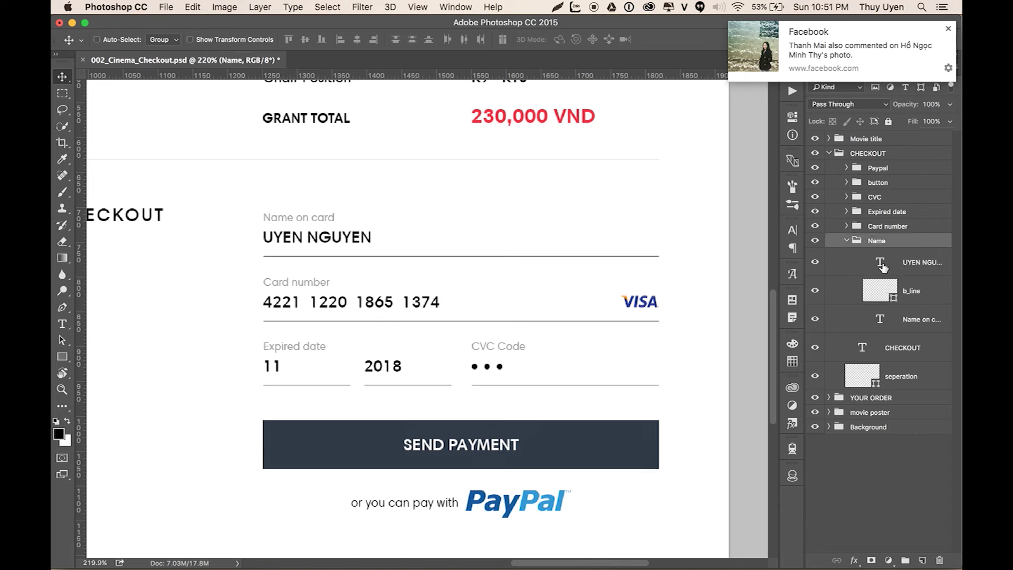
left_click(846, 241)
left_click(815, 242)
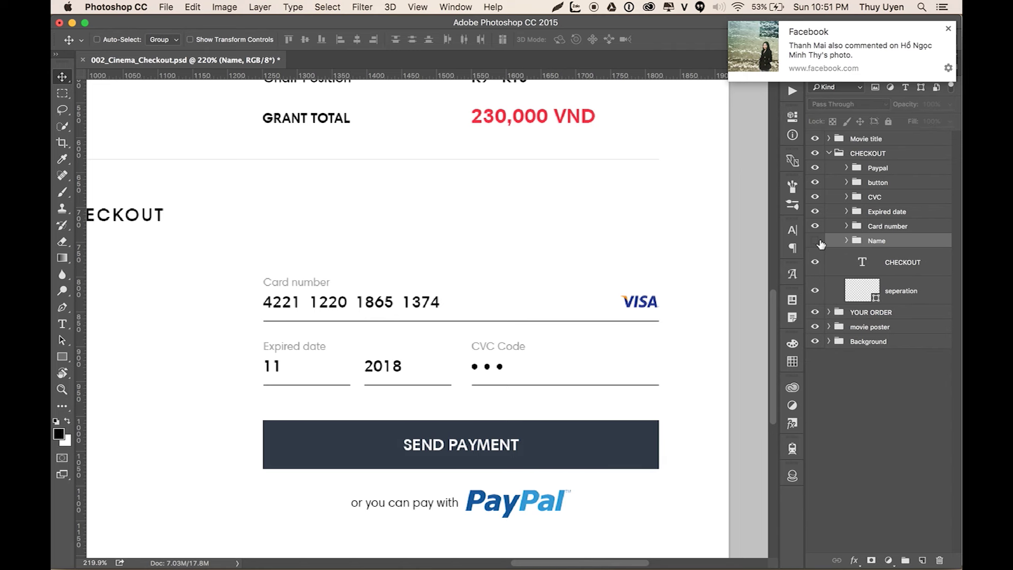
left_click(815, 241)
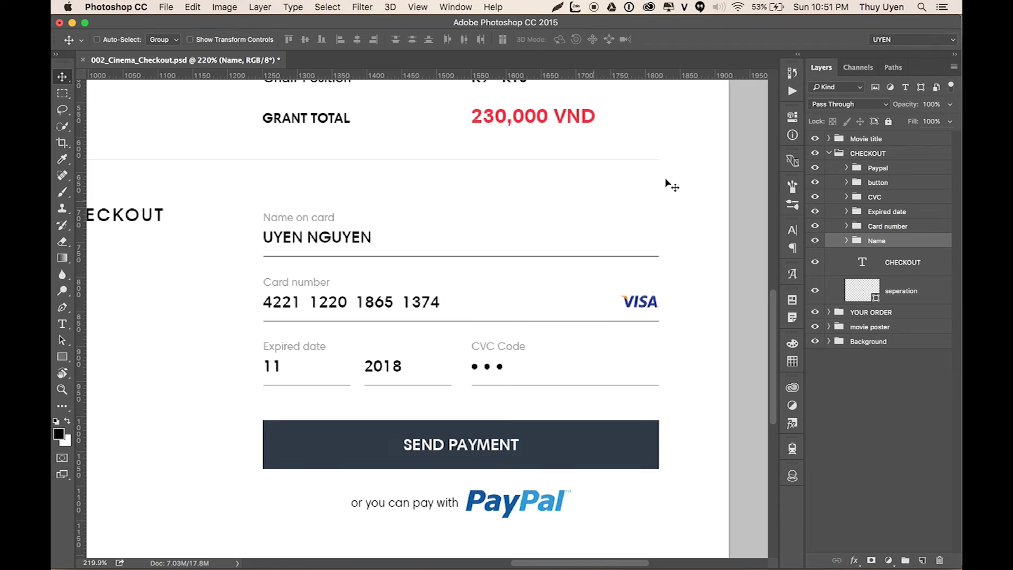
Step: Hide the Card number, Expired date, CVC, button and Paypal groups one by one
left_click(816, 226)
left_click(816, 211)
left_click(815, 196)
left_click(815, 183)
left_click(816, 167)
scroll(586, 267, "down", 1)
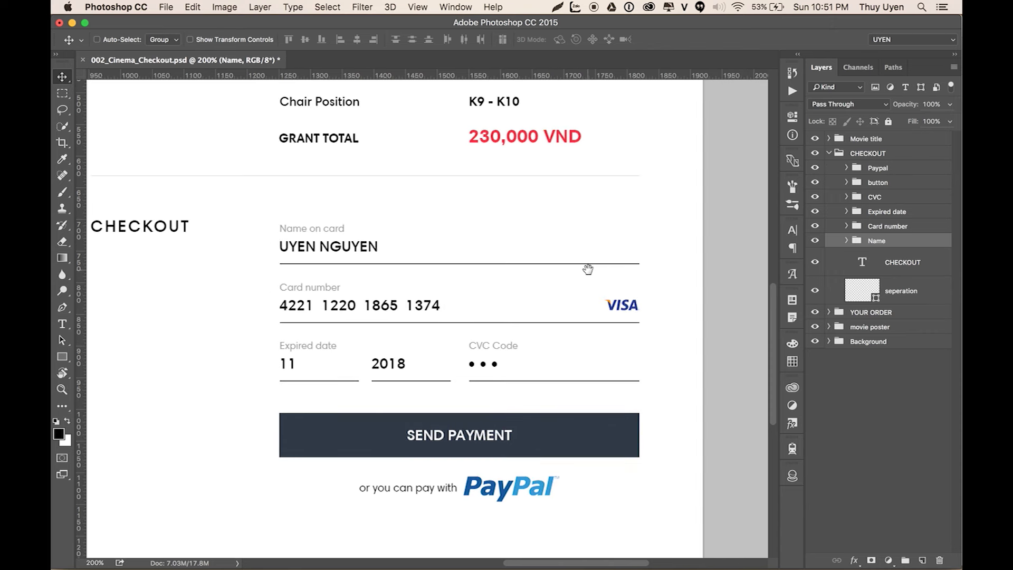
scroll(656, 255, "left", 2)
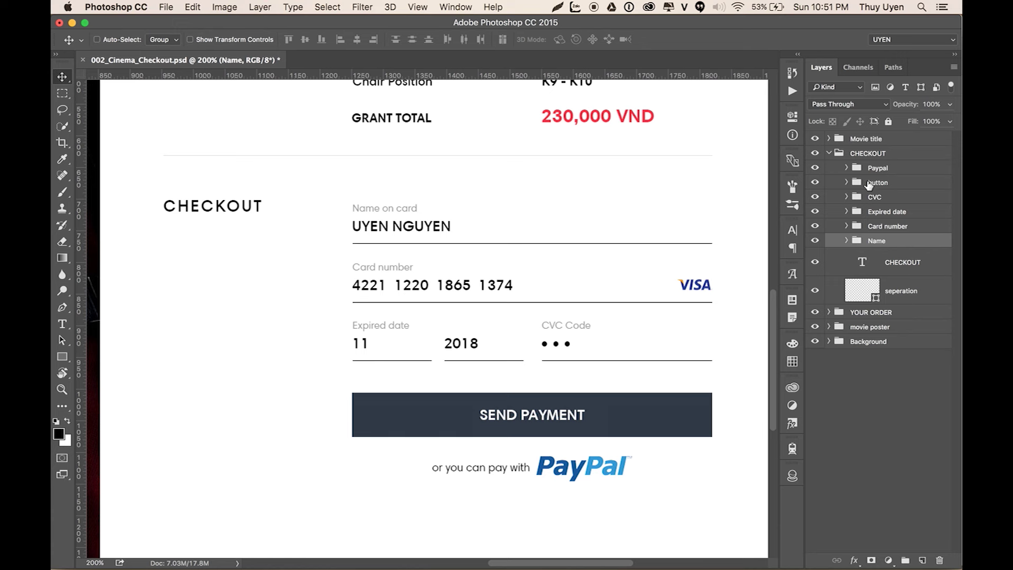
left_click(816, 243)
left_click(847, 241)
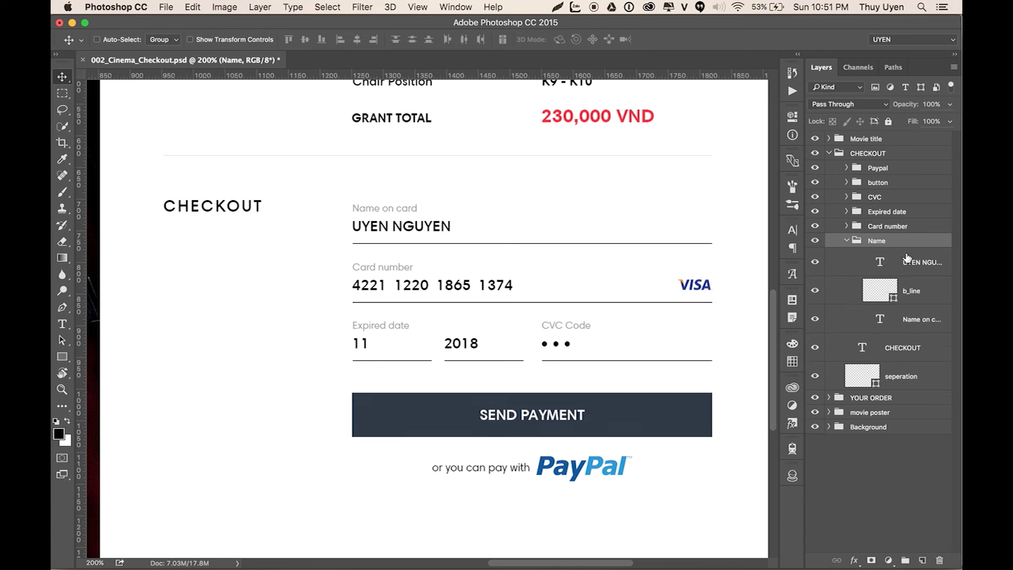
left_click(878, 182)
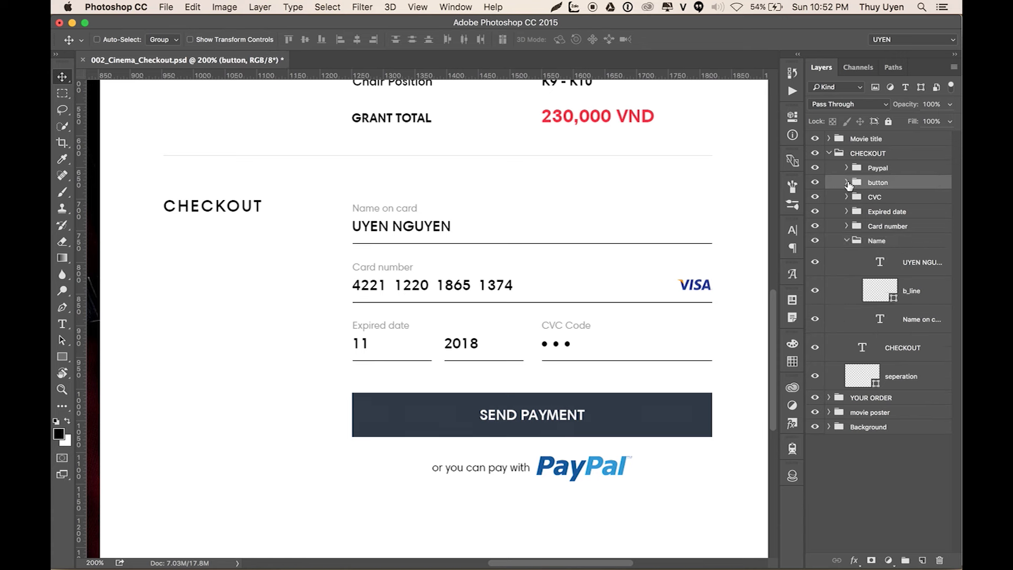
left_click(847, 182)
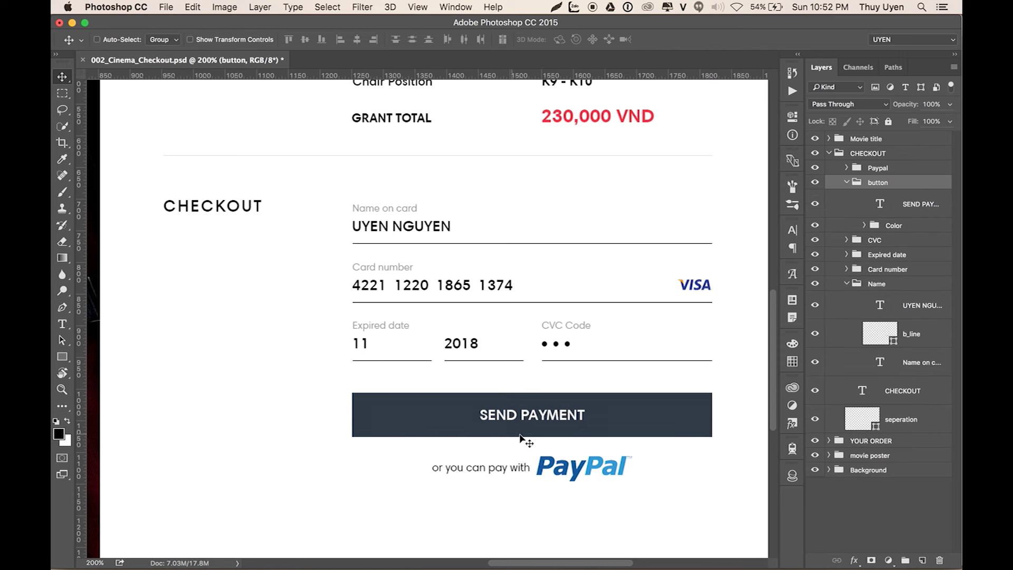
left_click(847, 182)
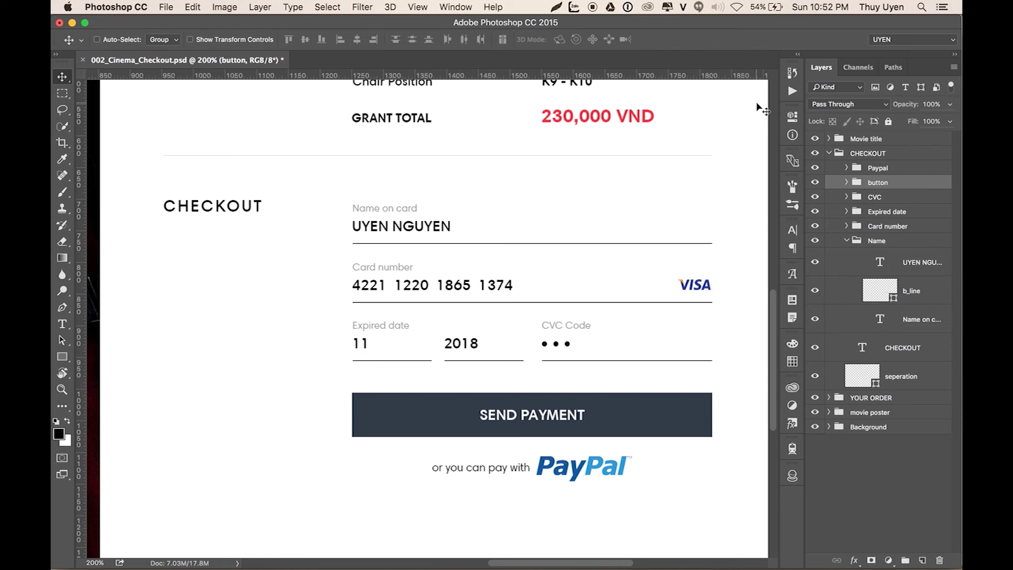
key("super")
left_click(669, 422, "super")
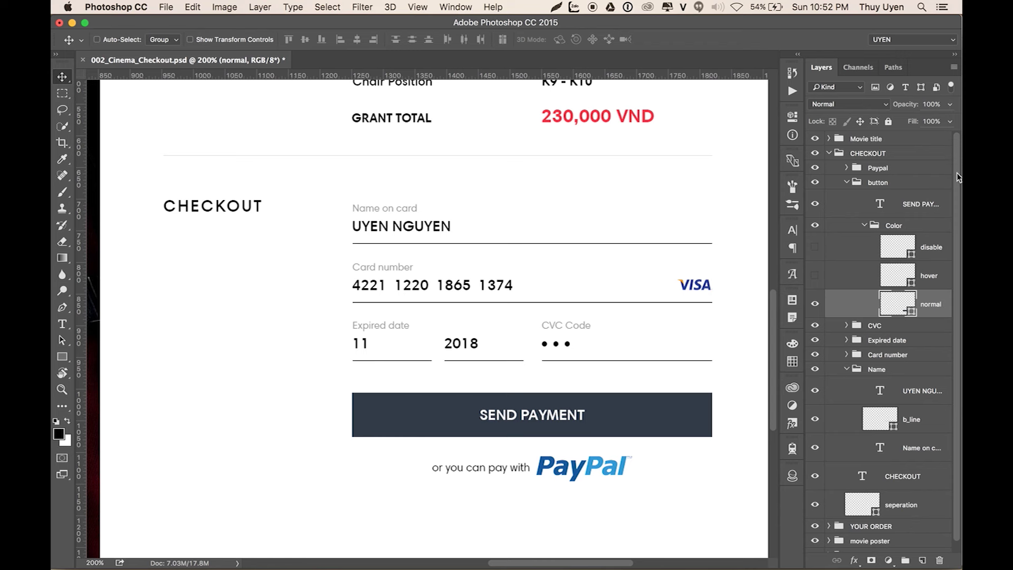
scroll(956, 200, "down", 1)
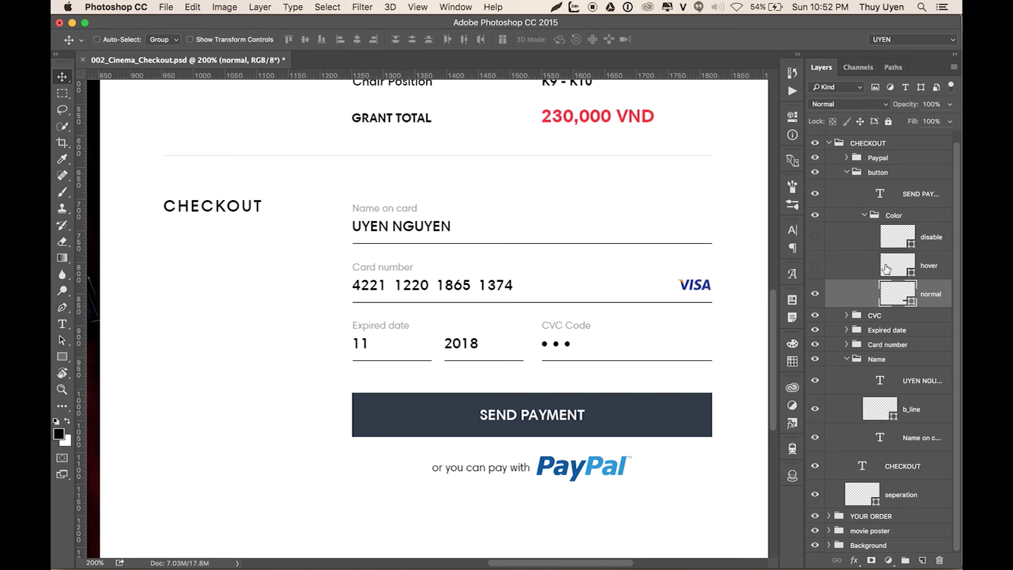
left_click(847, 172)
left_click(855, 183)
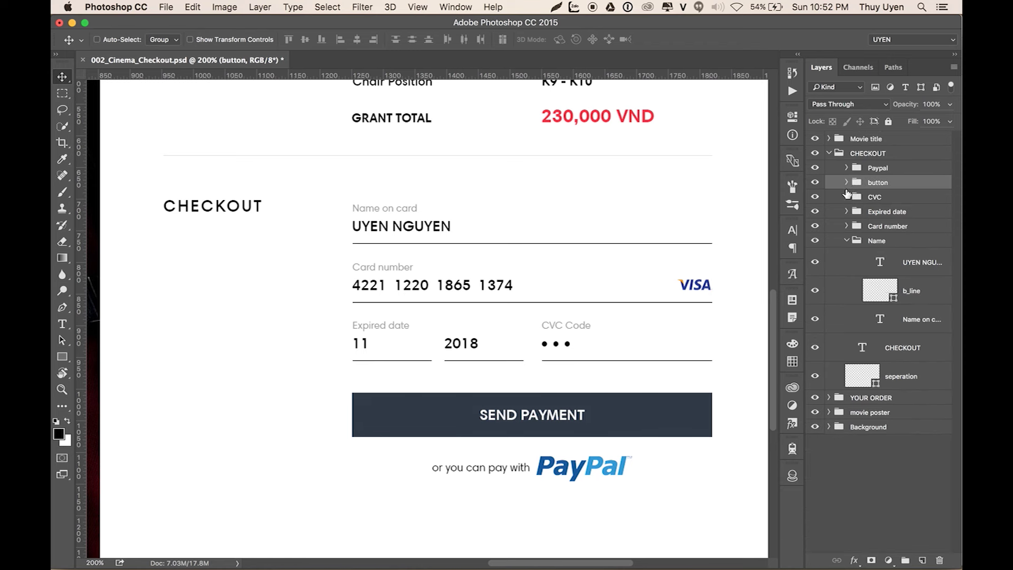
left_click(815, 183)
left_click(815, 183)
left_click(847, 240)
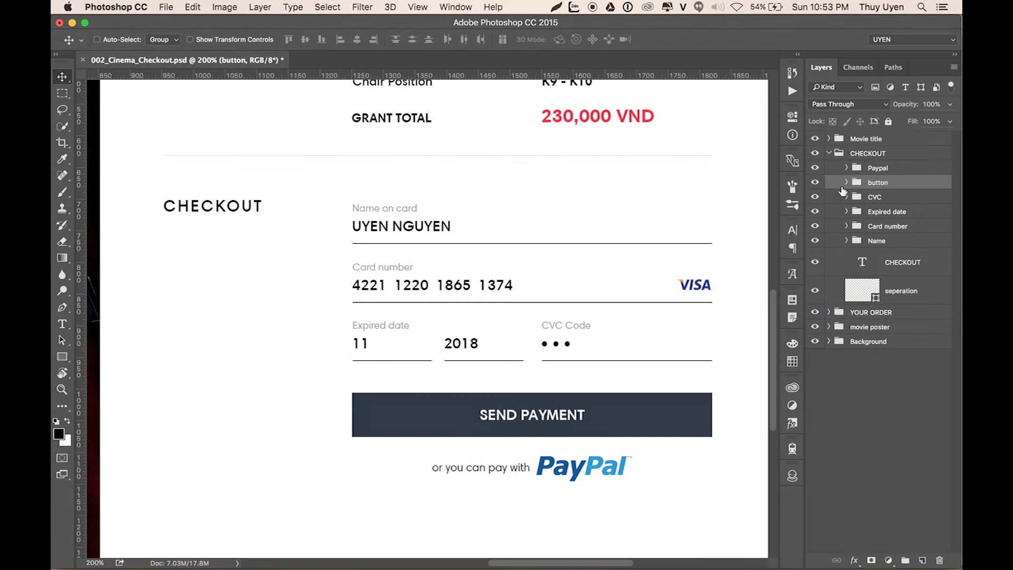
left_click(815, 182)
Step: Duplicate the button group into a new document
right_click(908, 182)
left_click(864, 213)
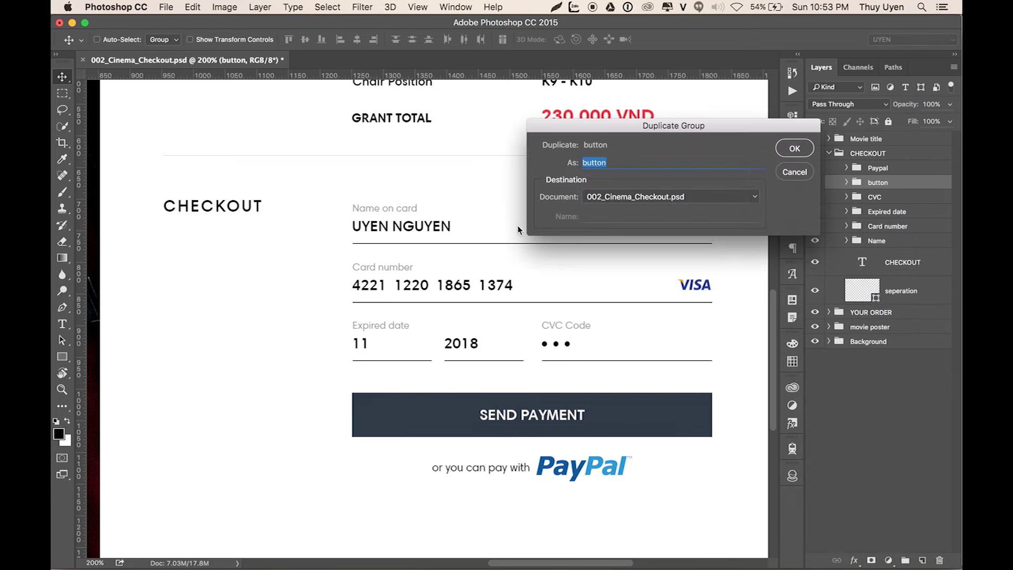
left_click(645, 197)
left_click(601, 208)
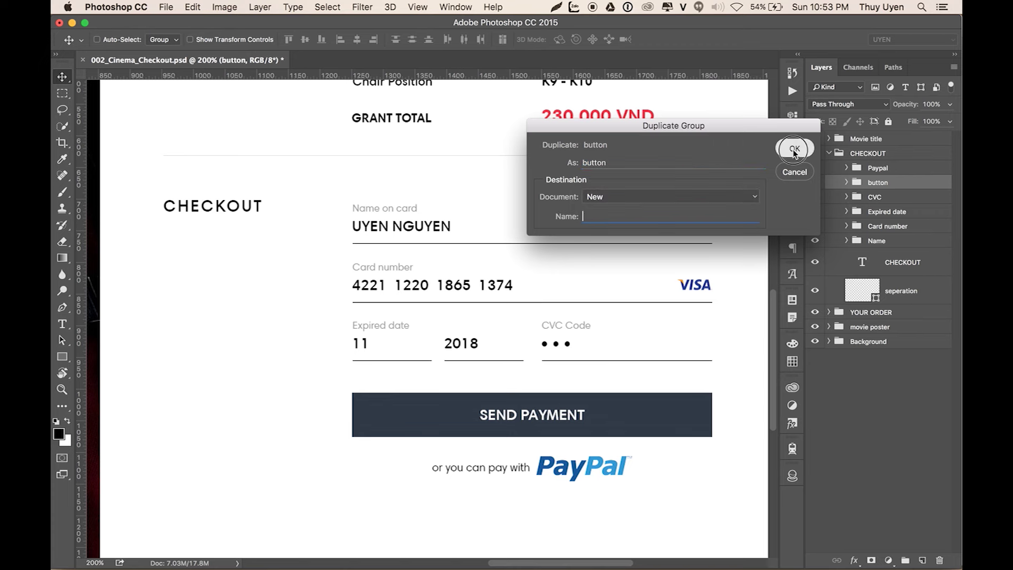
left_click(795, 148)
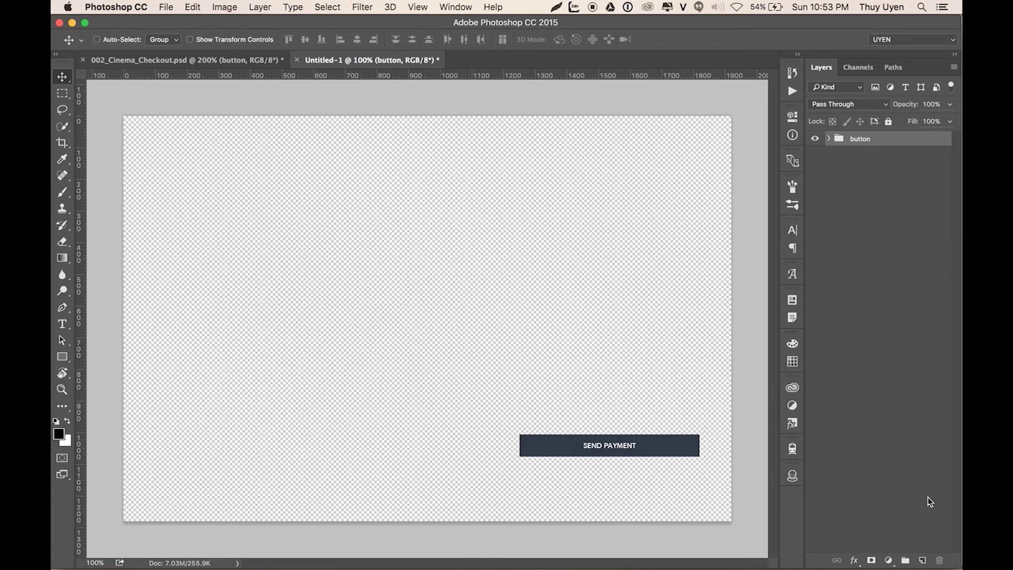
Step: Add a new layer filled white and place it beneath the button group
left_click(923, 560)
key("alt+BackSpace")
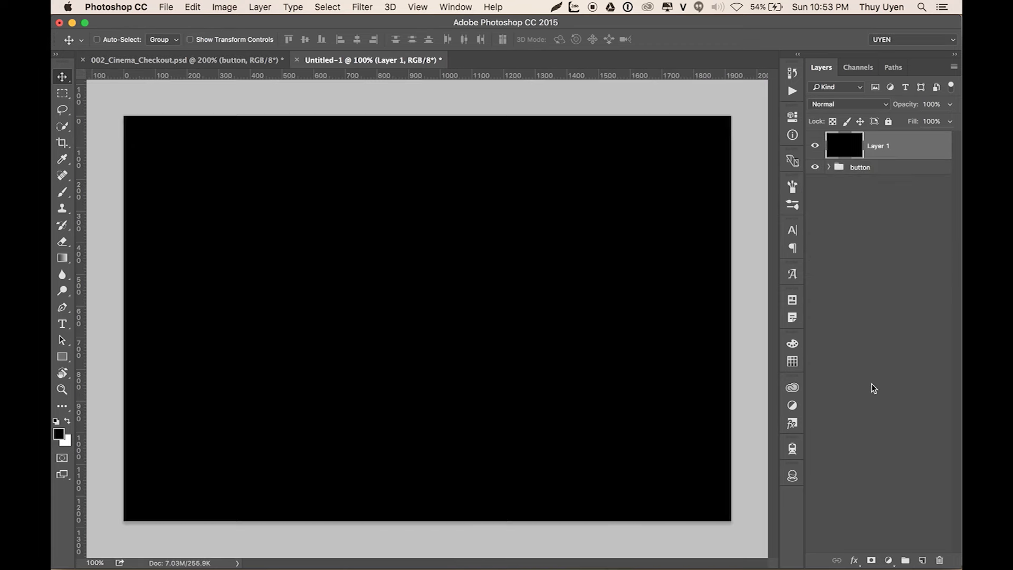
key("ctrl+BackSpace")
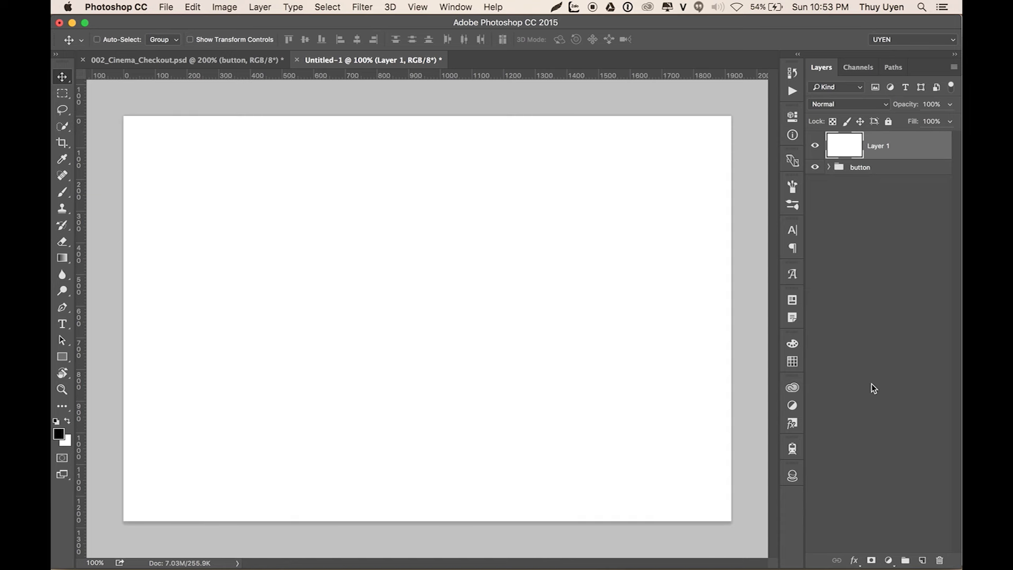
left_click_drag(894, 150, 895, 177)
Step: Move the SEND PAYMENT button to the canvas top-left
left_click(890, 138)
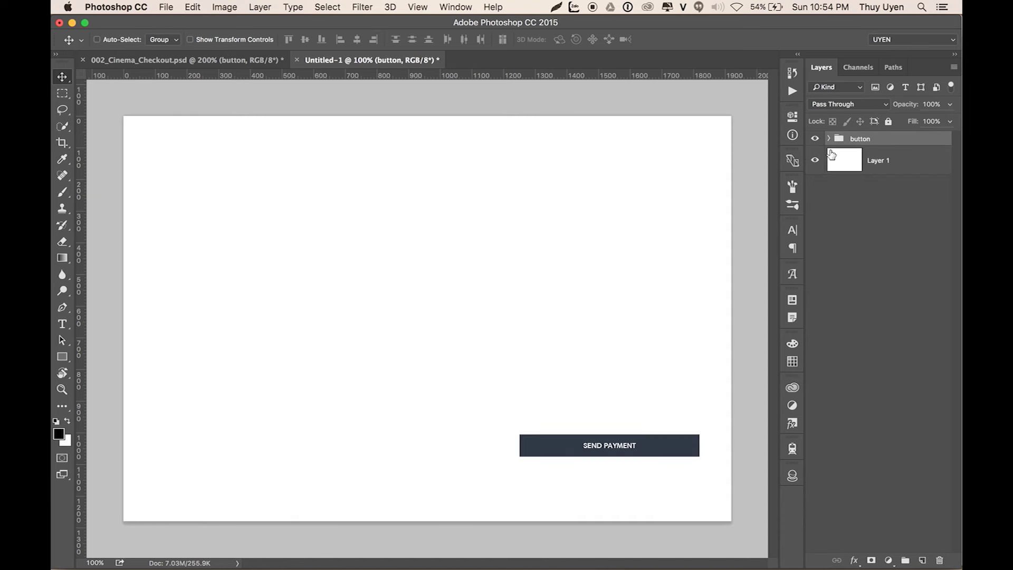
left_click_drag(618, 443, 246, 143)
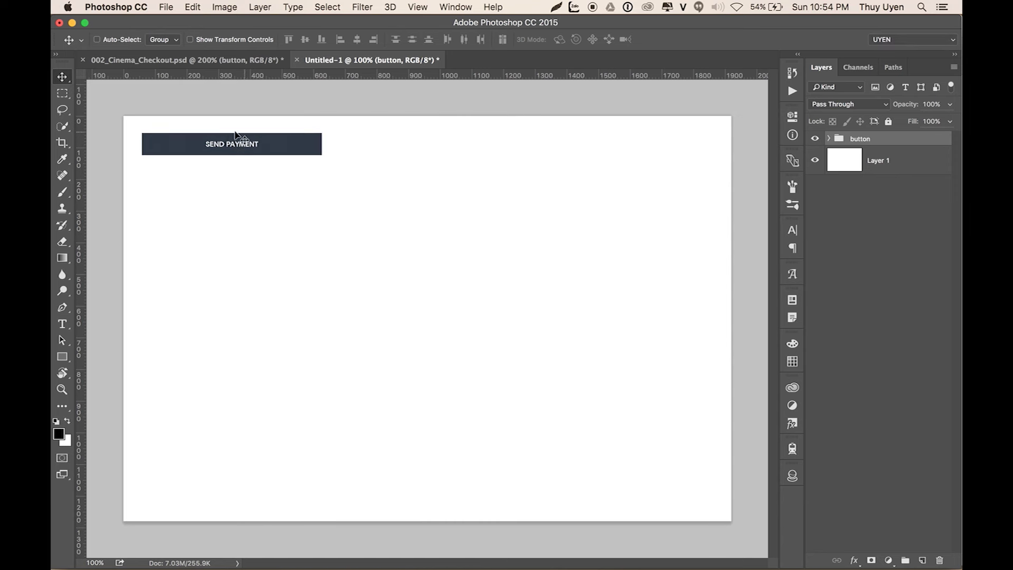
scroll(264, 144, "up", 3)
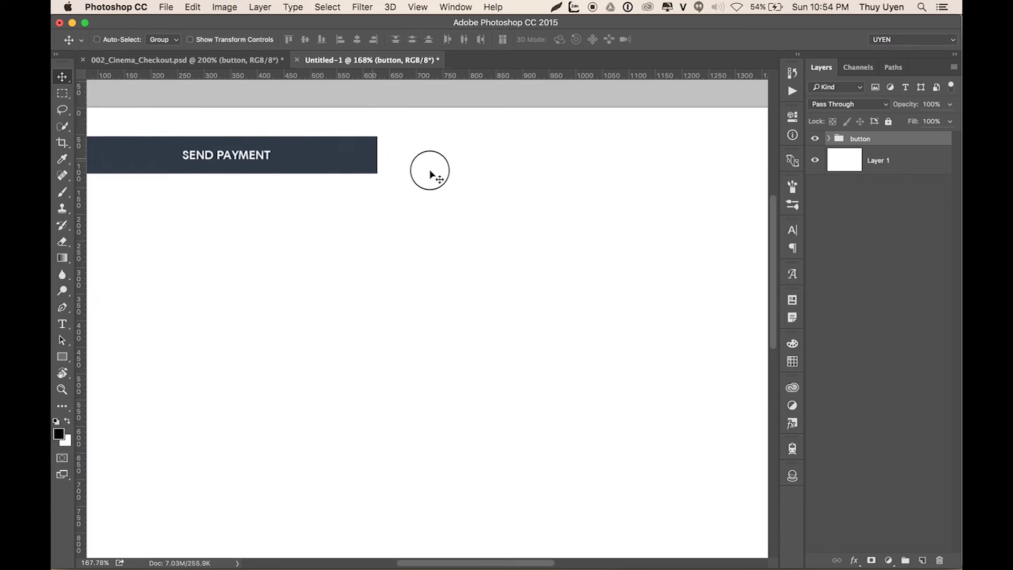
scroll(401, 174, "up", 2)
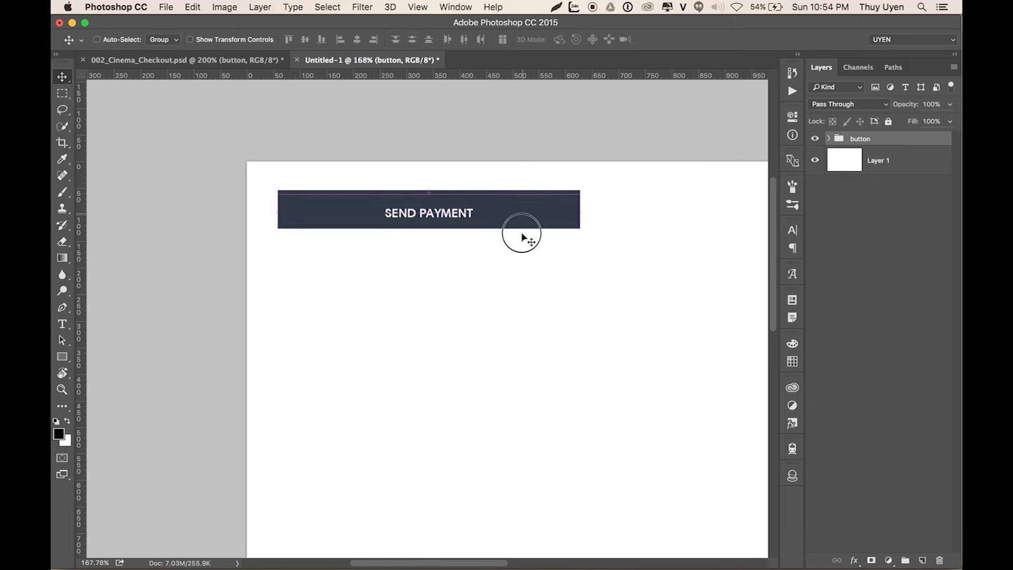
Step: Duplicate the button below, keep only its red hover fill, and delete its Color group
left_click_drag(520, 213, 522, 268)
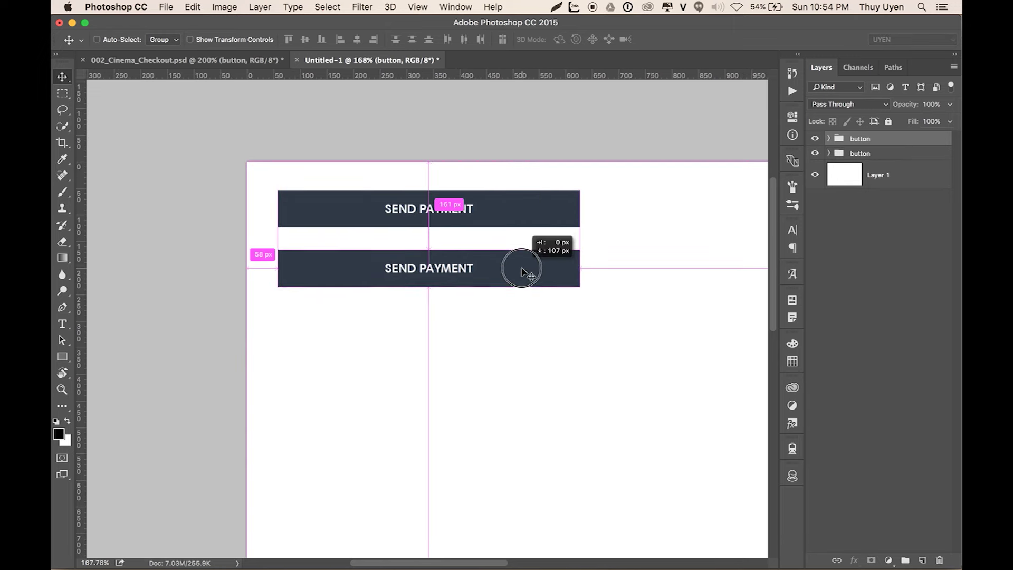
left_click(829, 139)
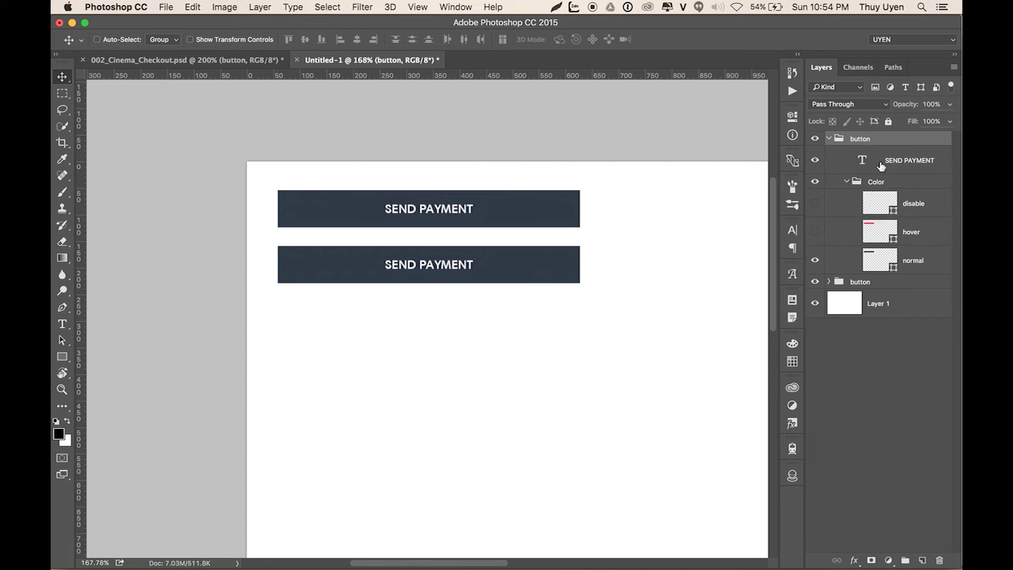
left_click(914, 232)
left_click(815, 231)
left_click_drag(923, 231, 907, 171)
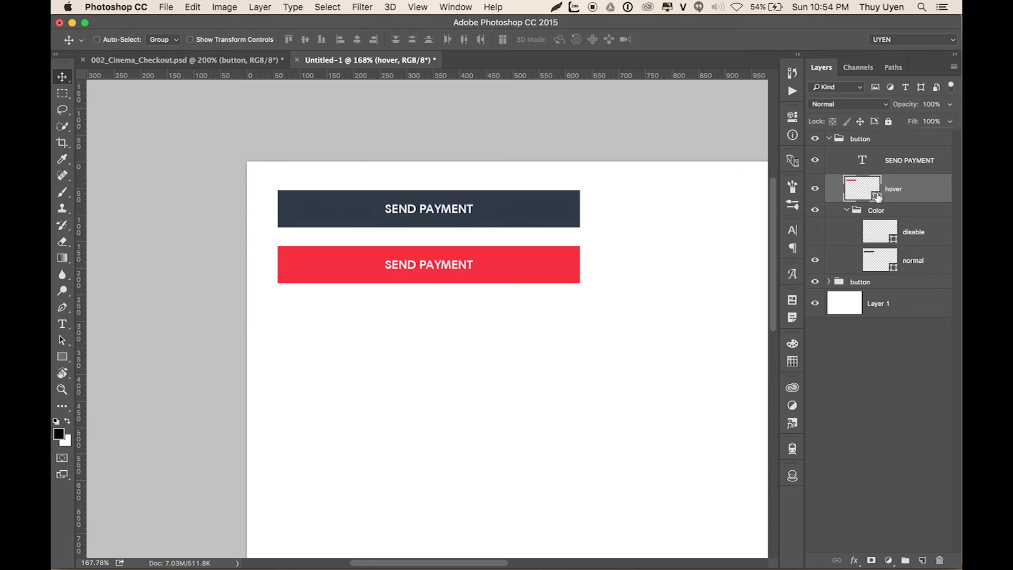
left_click(893, 209)
key("Delete")
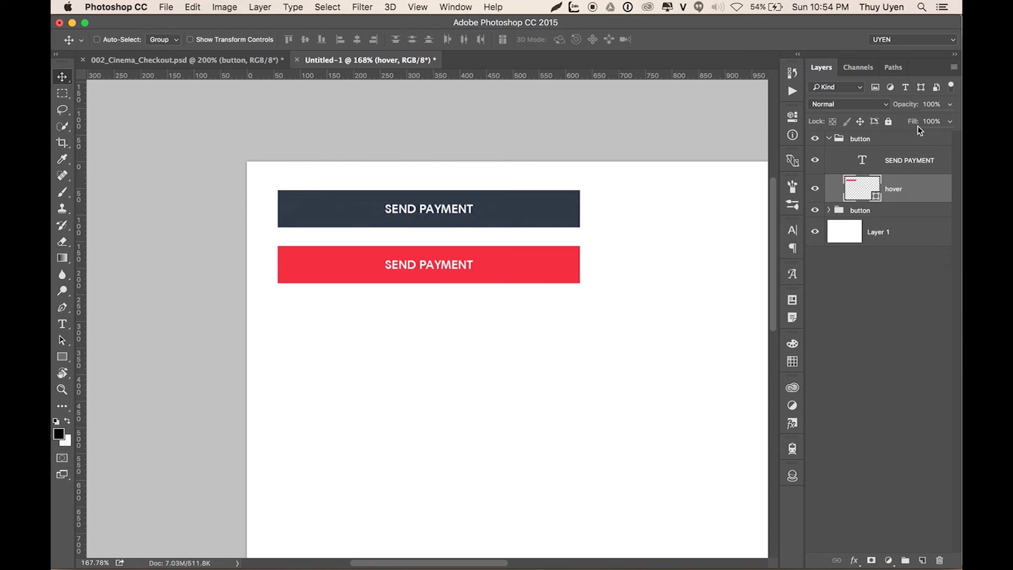
Step: Rename the groups 'button hover' and 'button normal'
double_click(866, 138)
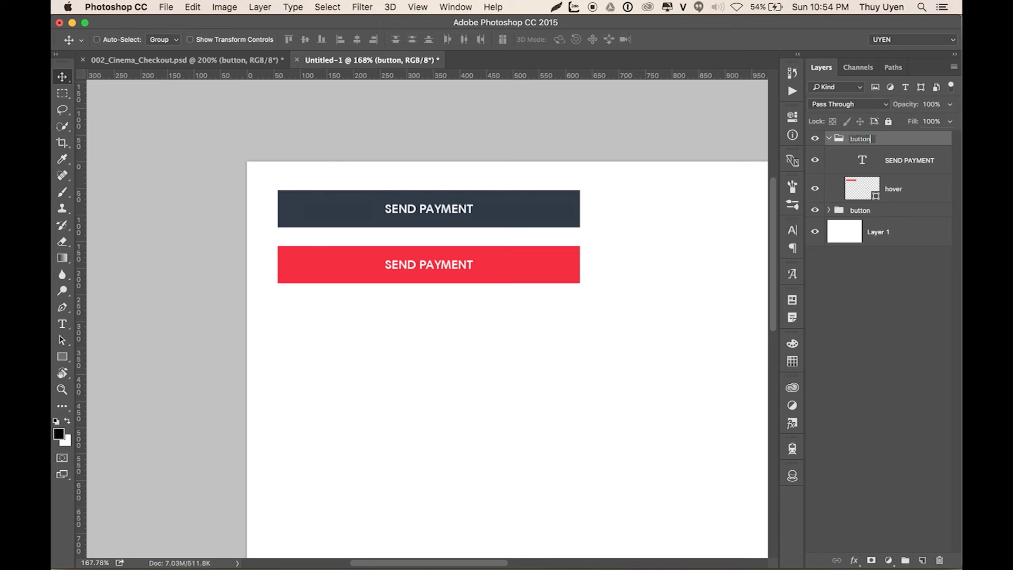
type("hover")
key("Return")
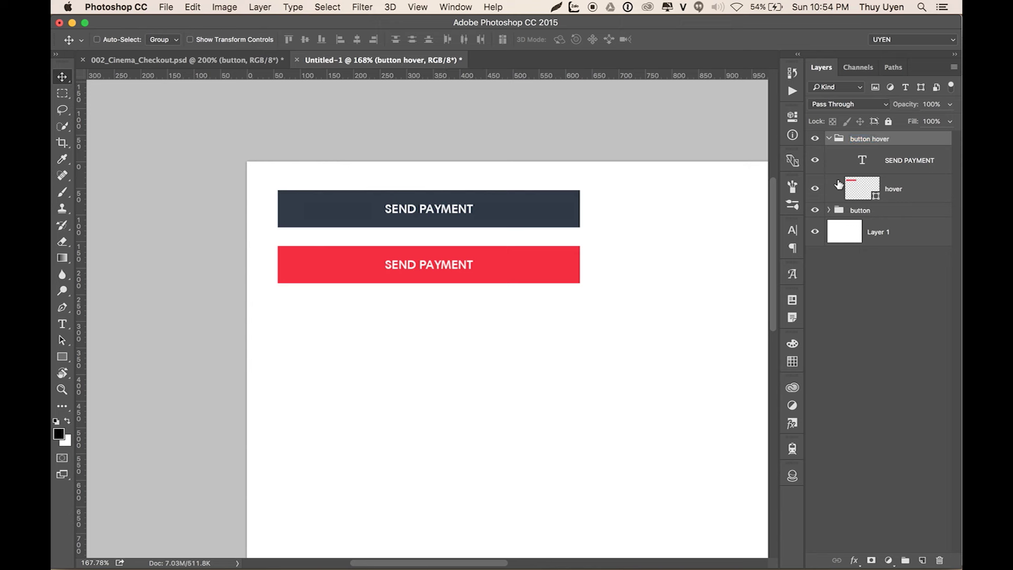
left_click(863, 210)
double_click(863, 210)
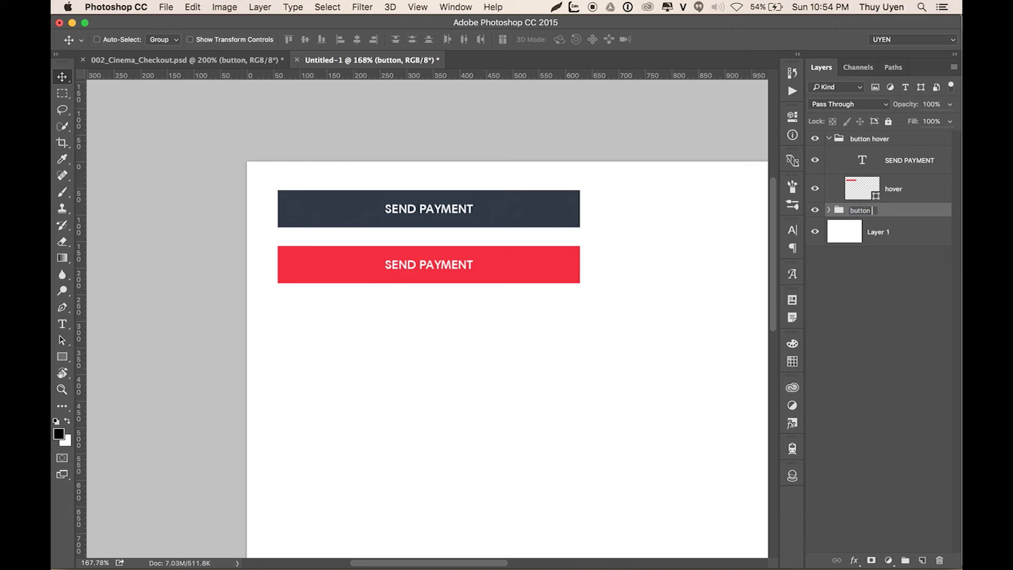
type("normal")
key("Return")
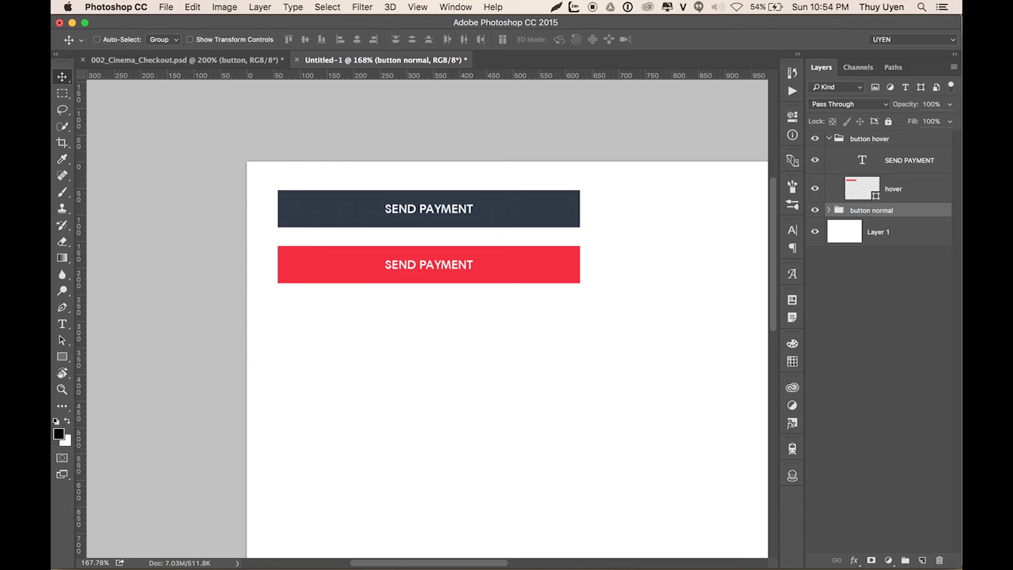
left_click(886, 142)
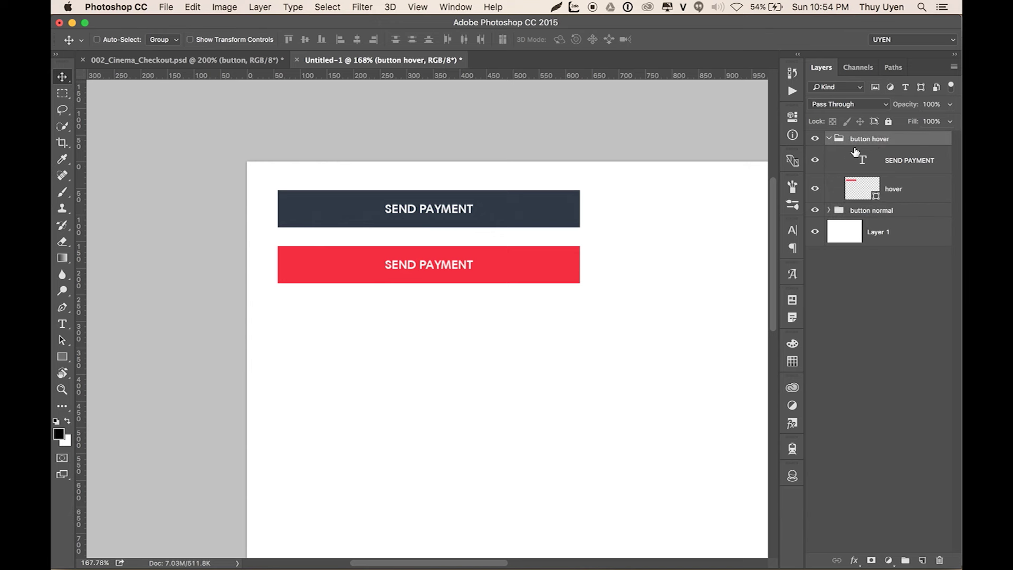
Step: Duplicate the red button as a third group 'button disable' with light grey #e7e7e7 fill
left_click_drag(548, 262, 544, 318)
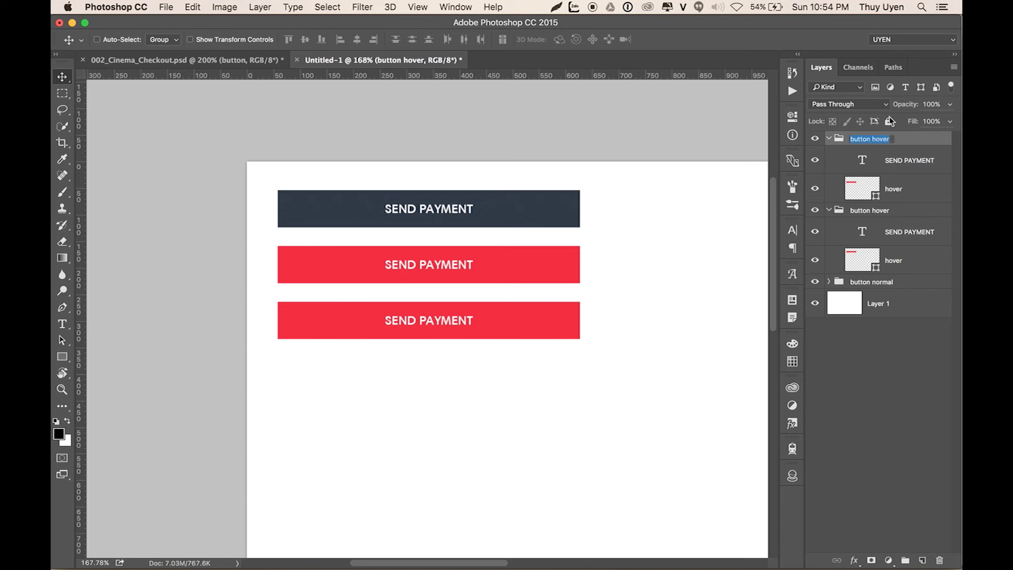
double_click(890, 139)
type("disabl")
key("Return")
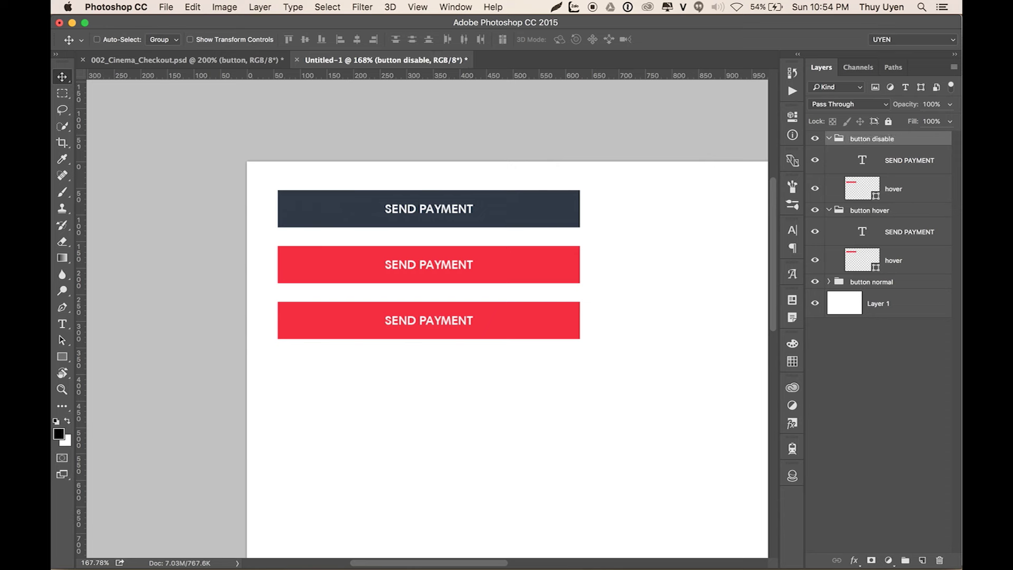
double_click(862, 188)
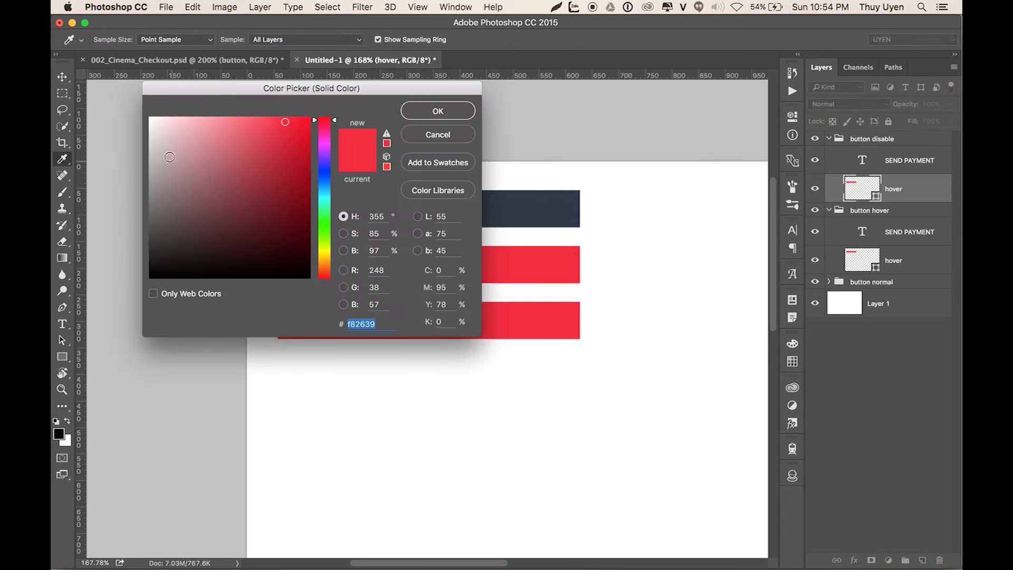
left_click_drag(169, 156, 150, 132)
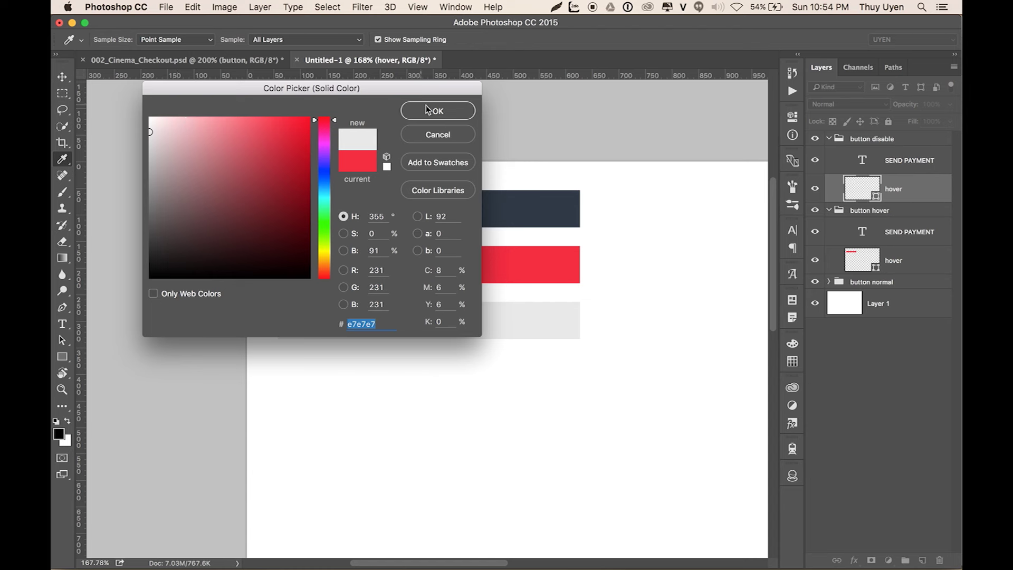
left_click(437, 110)
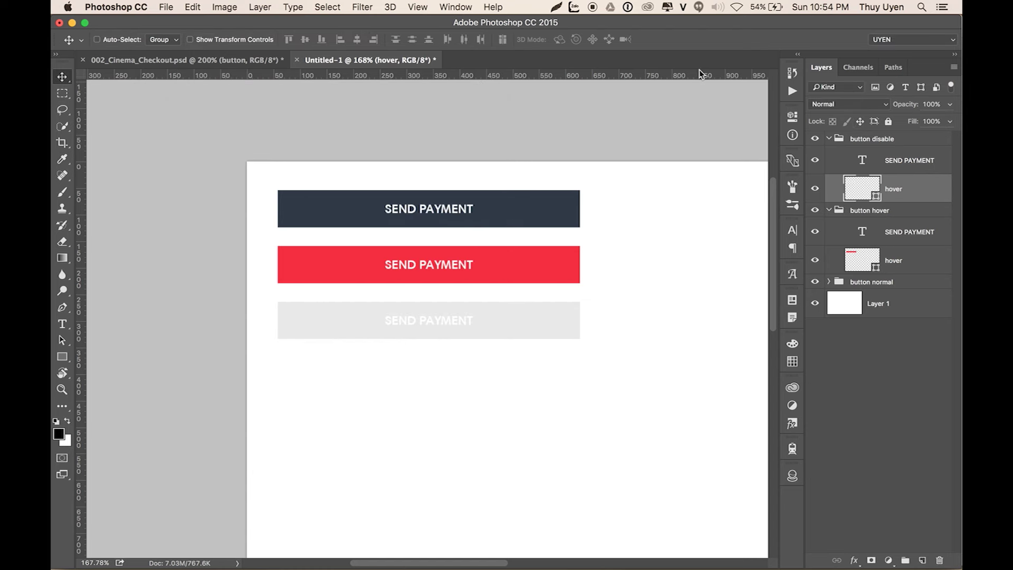
Step: In 'button normal', move the normal fill layer out and delete the leftover Color group
left_click(828, 282)
mouse_move(921, 403)
left_mouse_down()
mouse_move(933, 319)
mouse_move(927, 329)
left_mouse_up()
key("Delete")
Step: Group the three button state groups into a parent group named 'BUTTON'
left_click(889, 282)
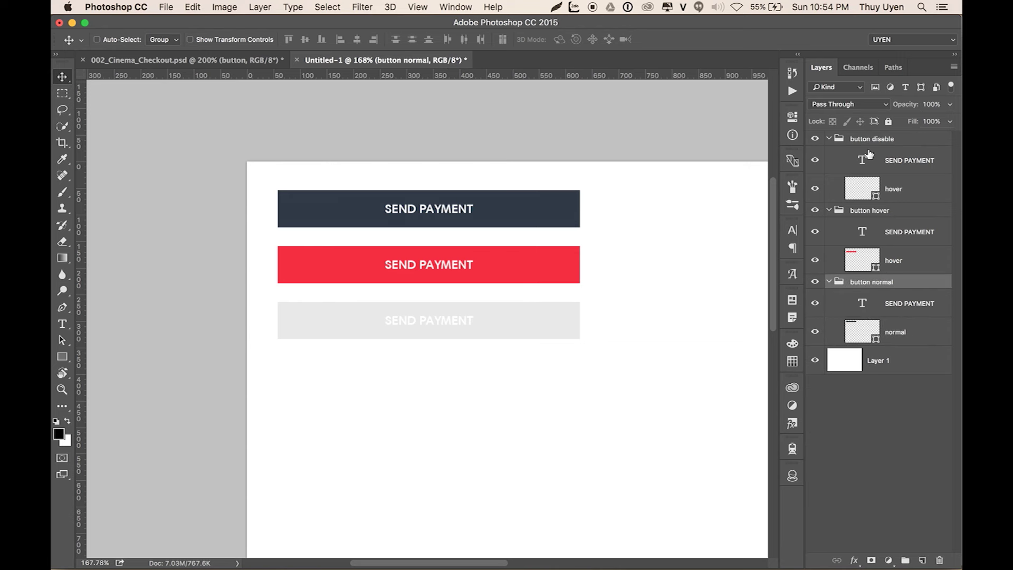
left_click(883, 140, "shift")
key("g")
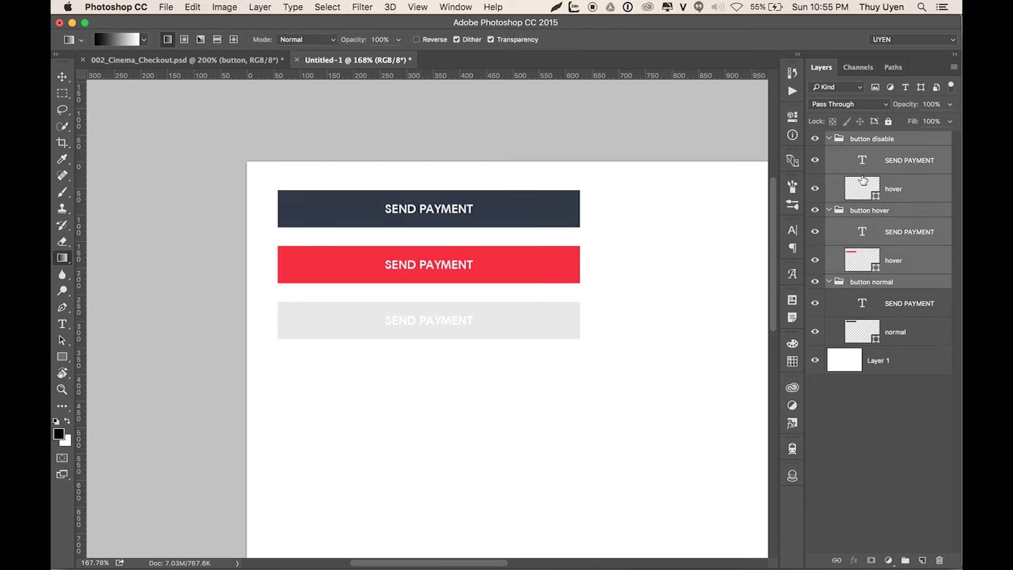
key("super+g")
double_click(862, 139)
type("BUTTON")
key("Return")
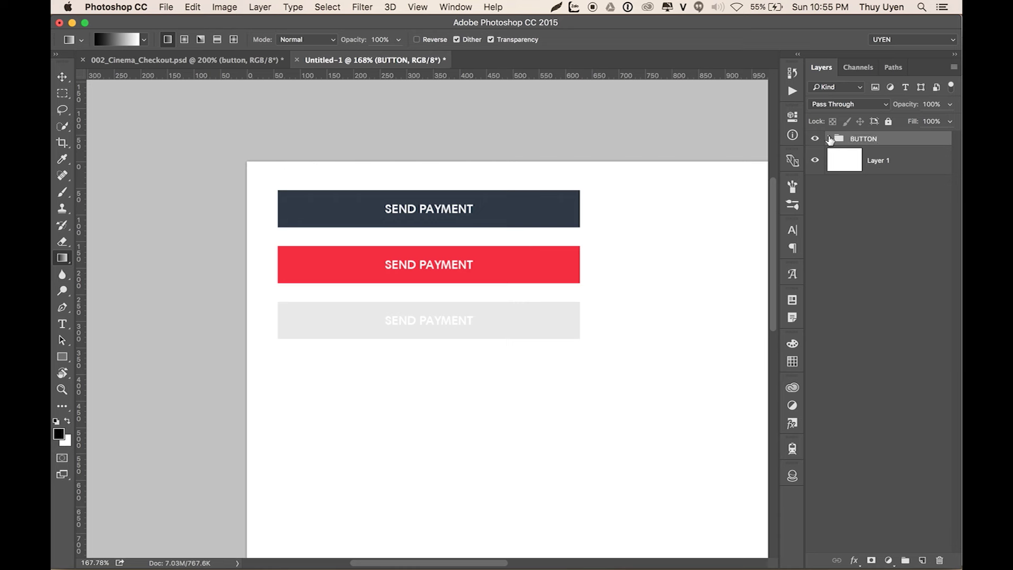
Step: Expand BUTTON, collapse the state subgroups, and toggle their visibility to compare states
left_click(829, 139)
left_click(847, 153)
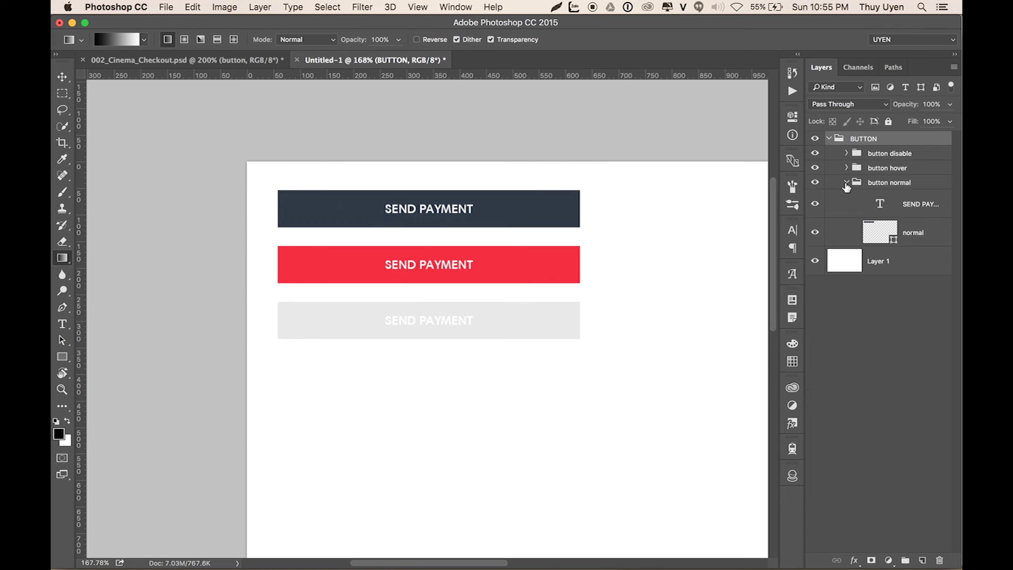
left_click(847, 182)
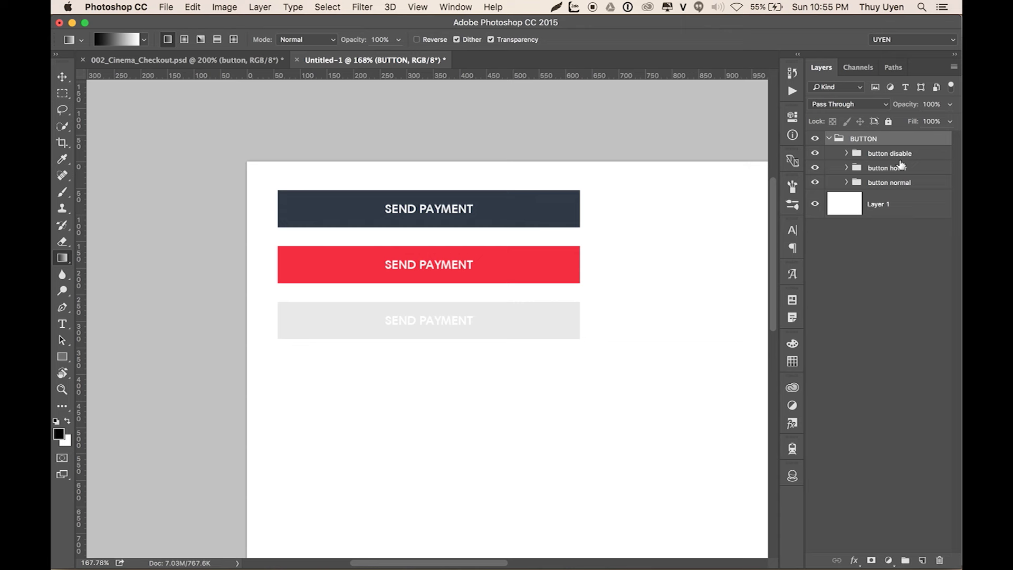
left_click(815, 153)
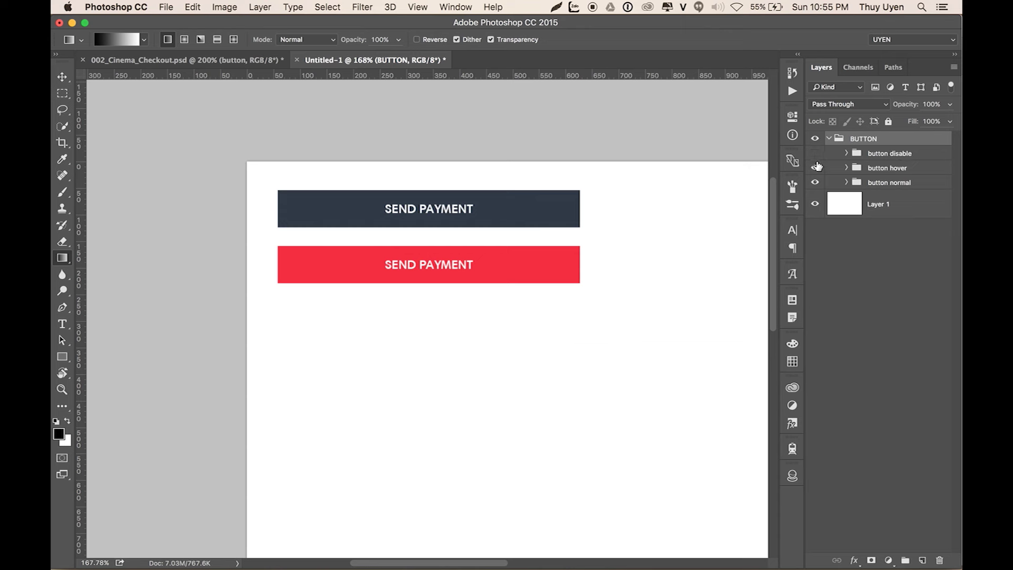
left_click_drag(816, 169, 819, 154)
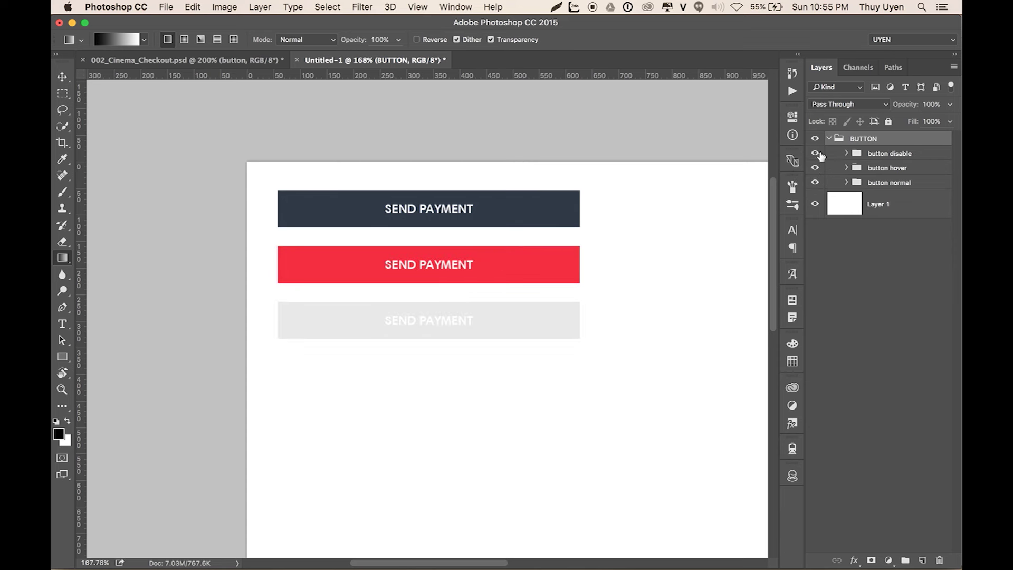
Step: Expand all three state groups, briefly toggle the disabled and hover text layers, then view the checkout document
left_click(853, 184)
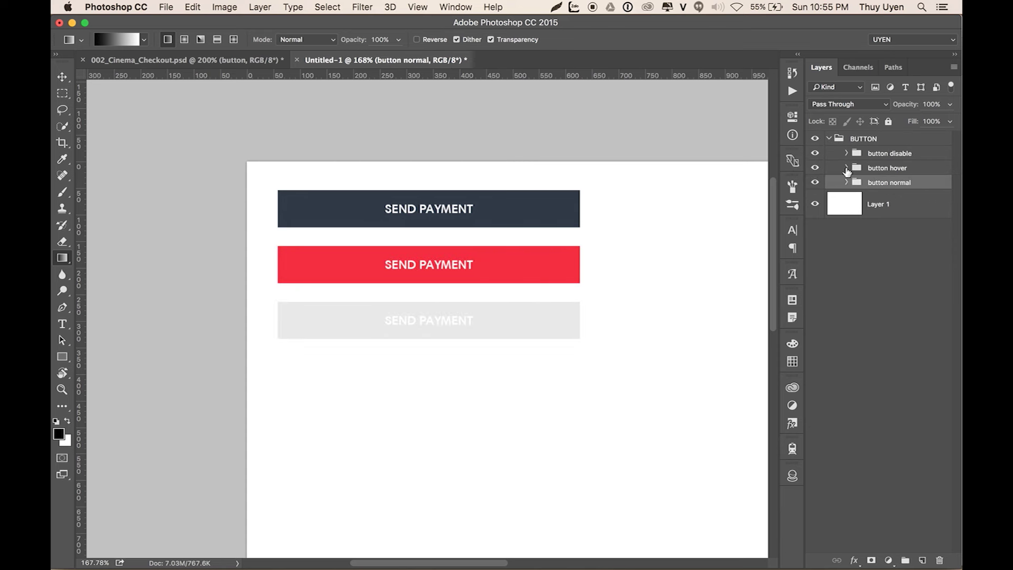
left_click(846, 168)
left_click(847, 153)
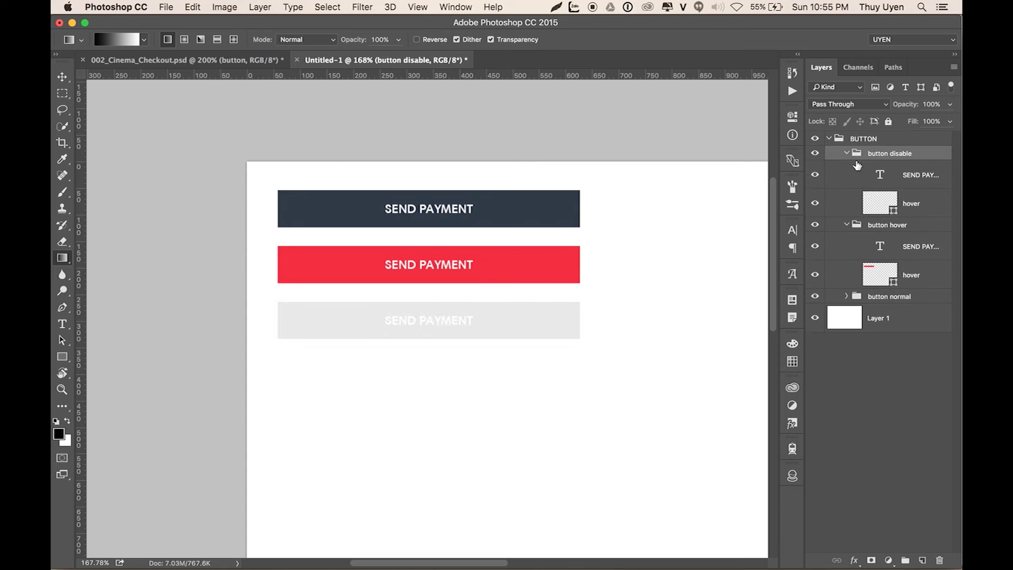
left_click(847, 296)
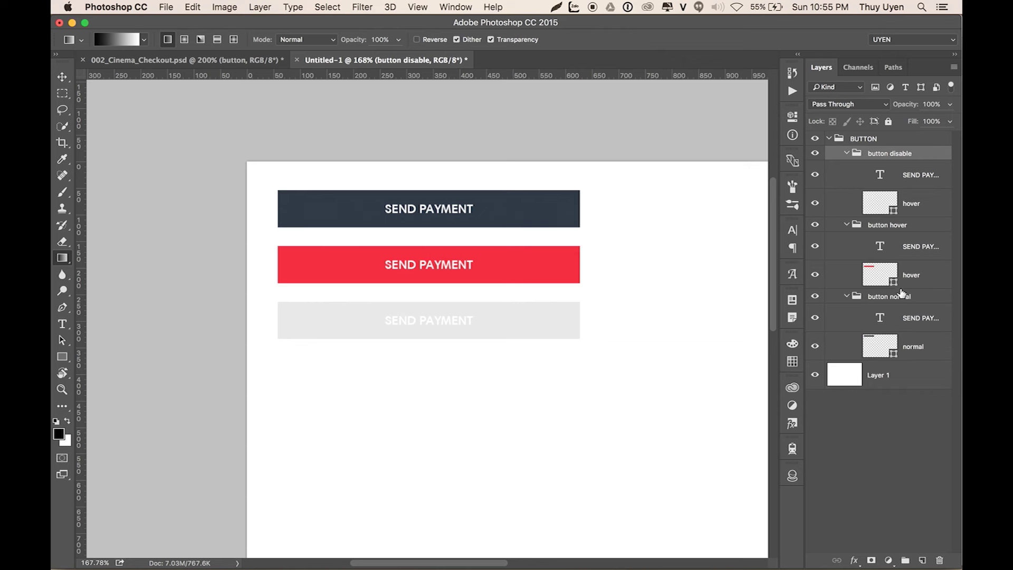
left_click(925, 177)
left_click(815, 175)
left_click(816, 246)
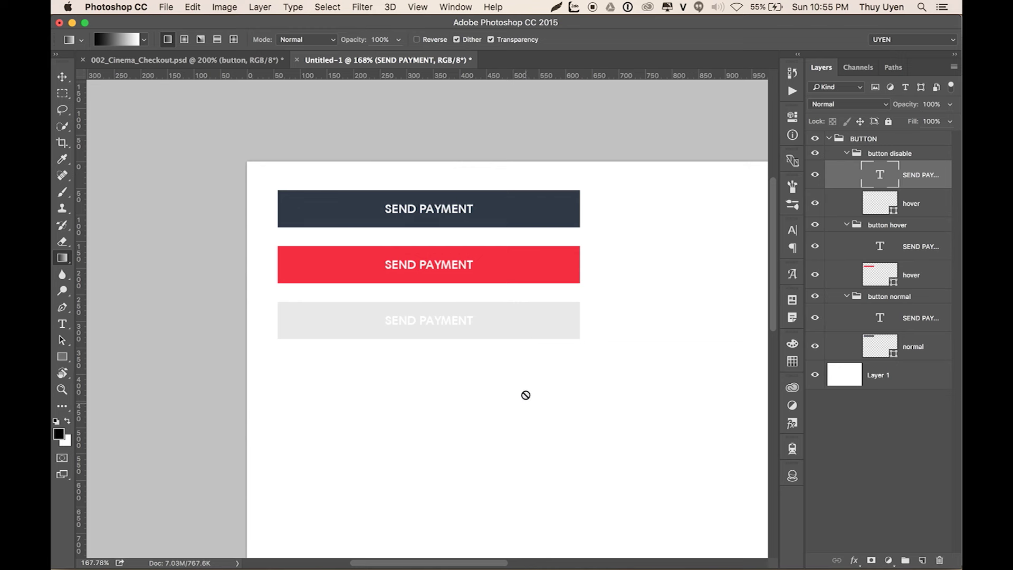
left_click(223, 61)
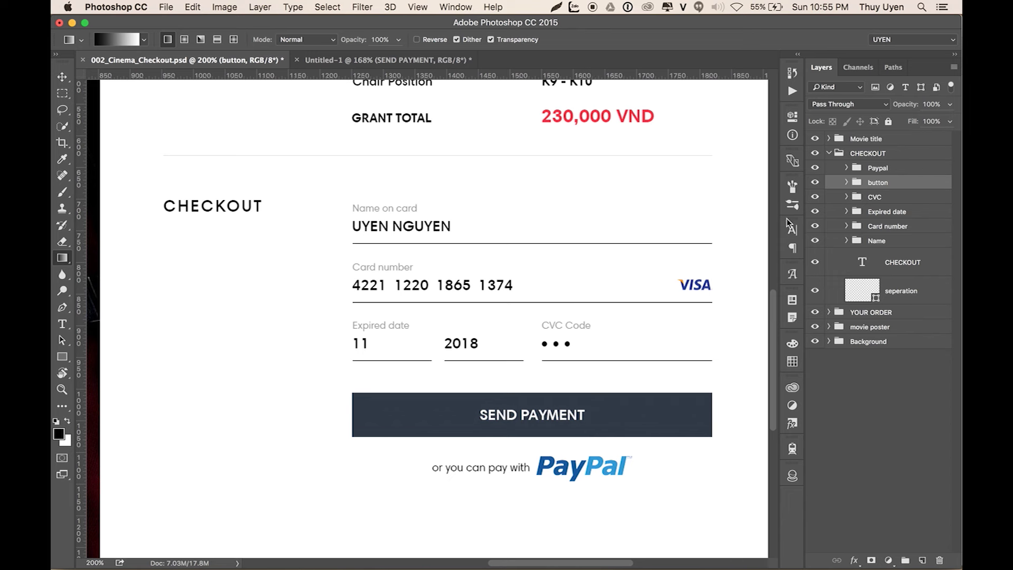
Step: Back in Untitled-1, select the three button groups and align their vertical centres
left_click(420, 62)
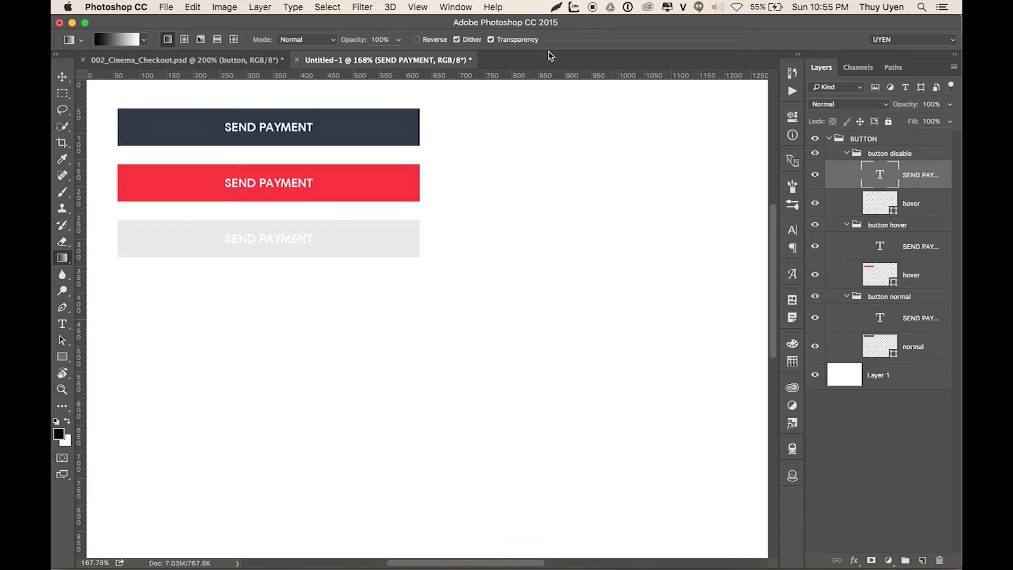
left_click(891, 153)
left_click(901, 297, "shift")
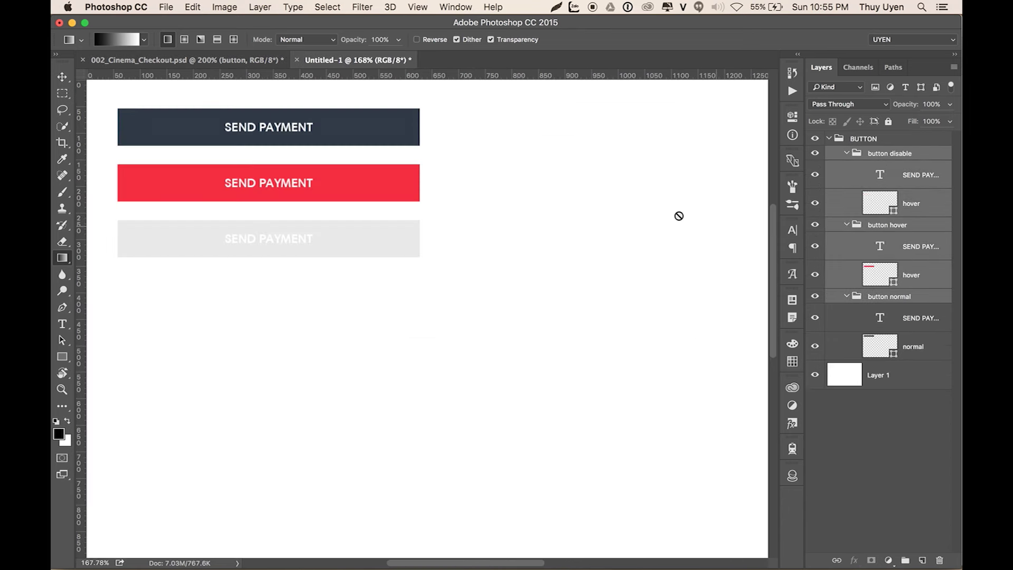
key("v")
left_click(305, 39)
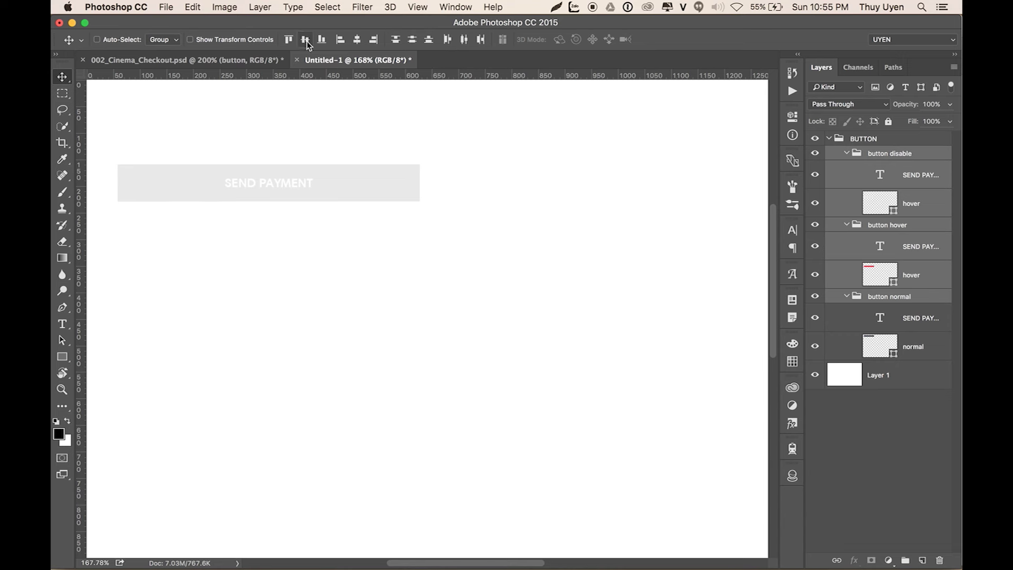
Step: Collapse the state groups, toggle their visibility, then re-expand all three and select the normal text
left_click(908, 155)
left_click(845, 153)
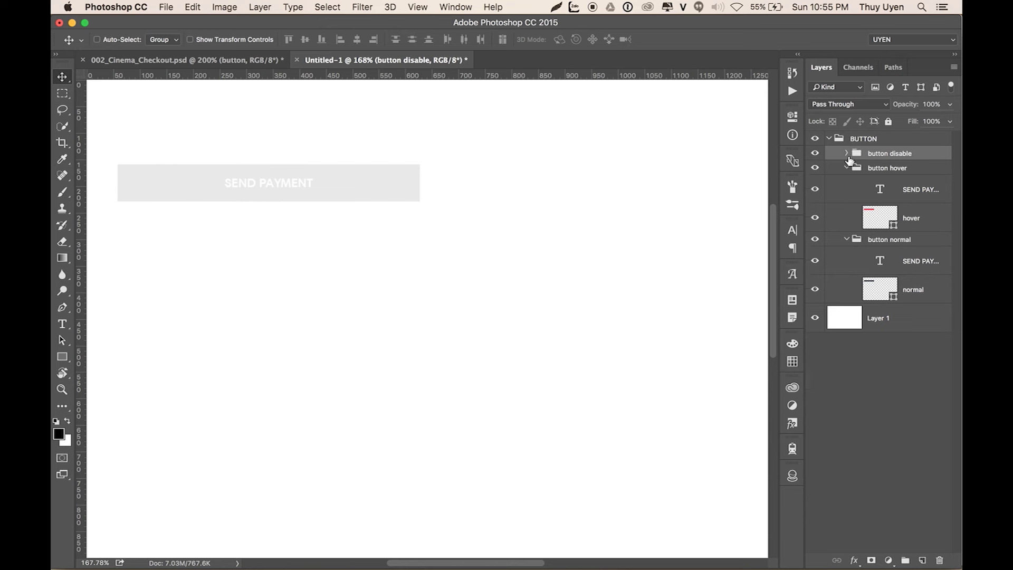
left_click(846, 168)
left_click(815, 153)
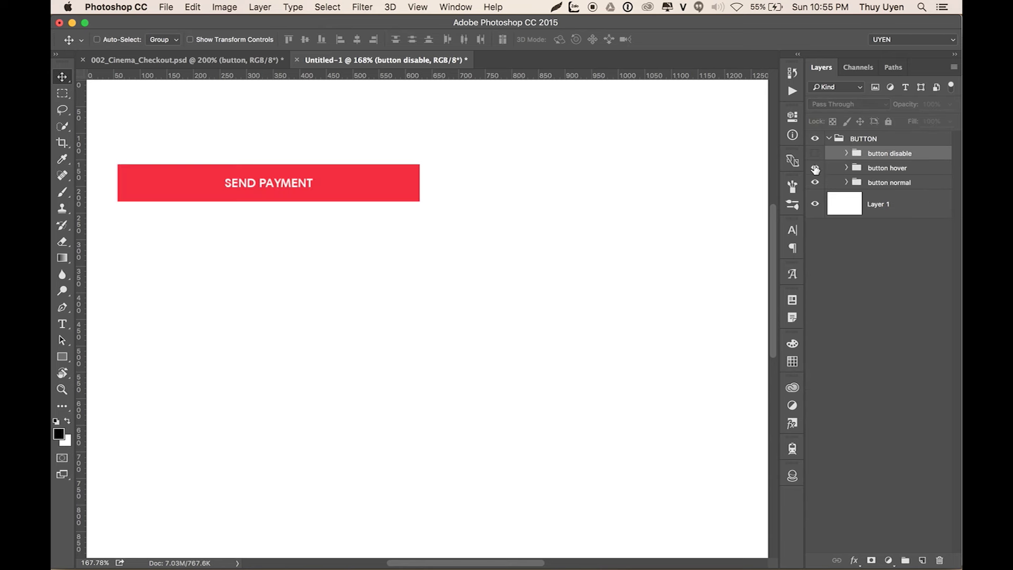
left_click(815, 168)
left_click(815, 153)
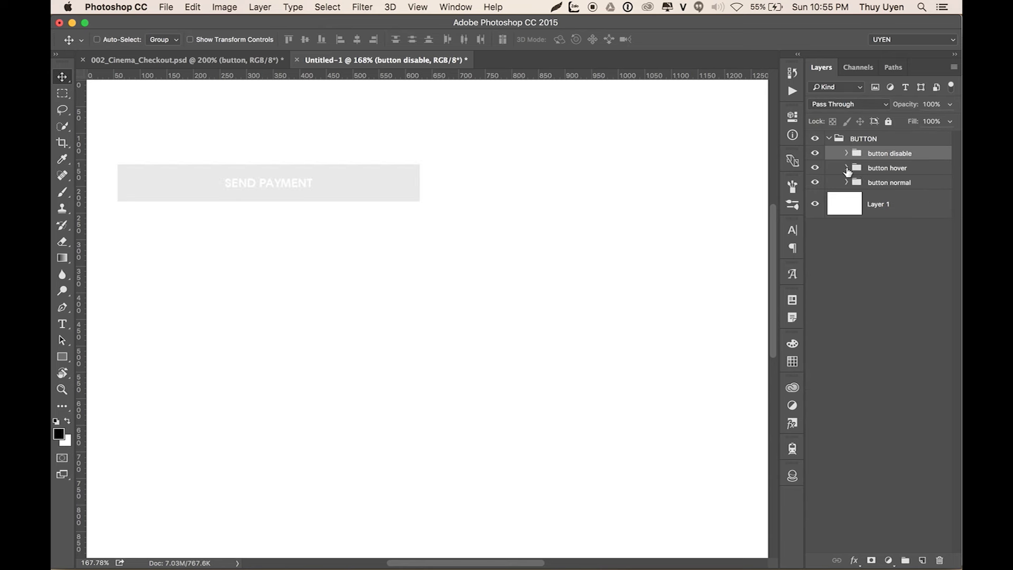
left_click(846, 168)
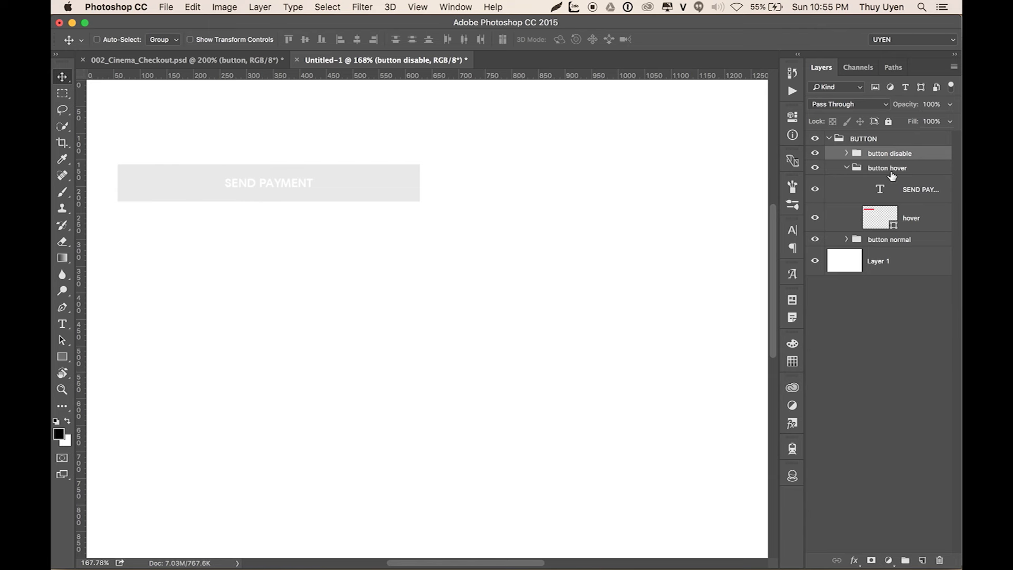
left_click(847, 154)
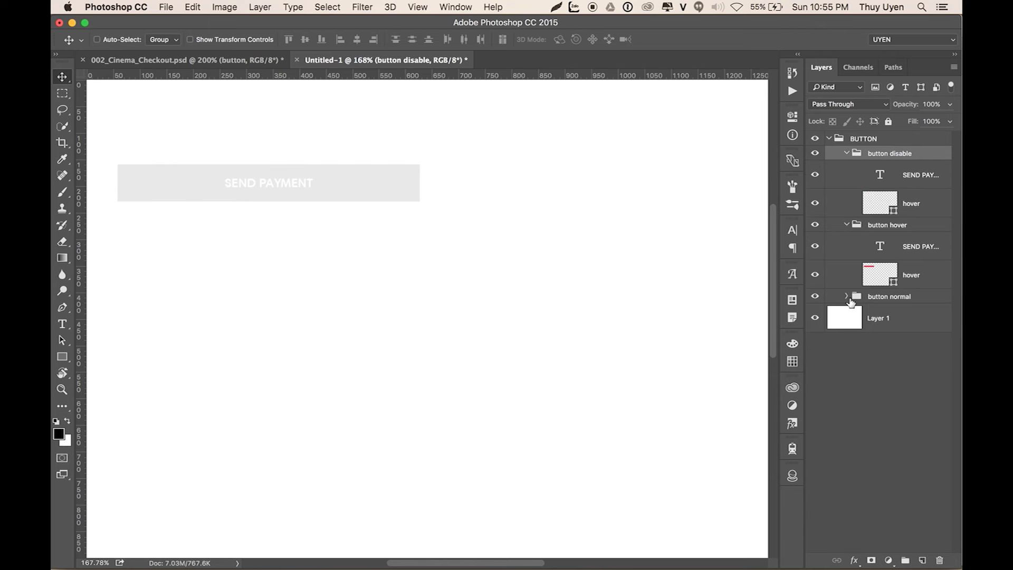
left_click(847, 296)
left_click(922, 319)
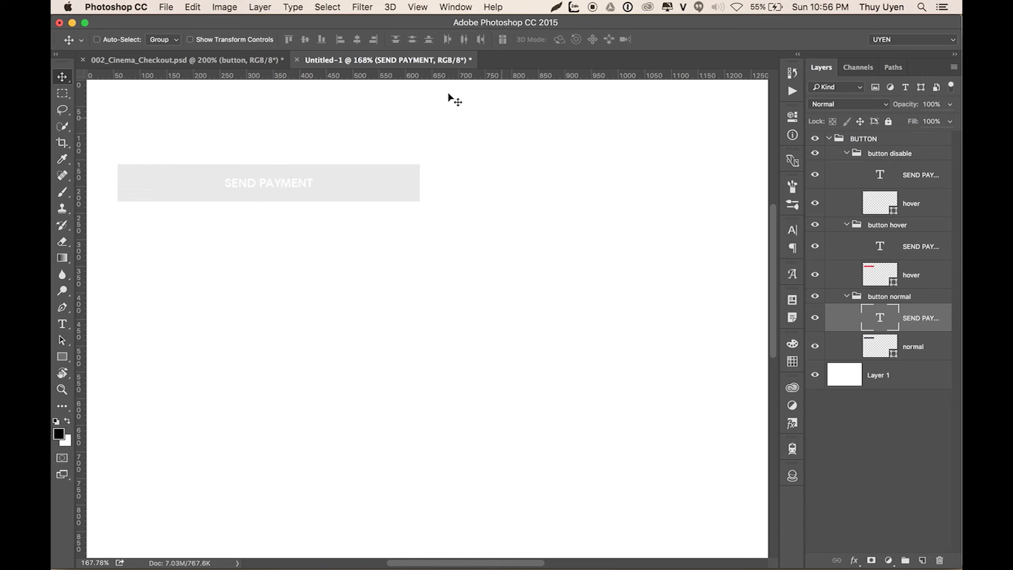
Step: In the checkout design, expand the button group and preview its hover and disabled fills before returning to navy
left_click(159, 60)
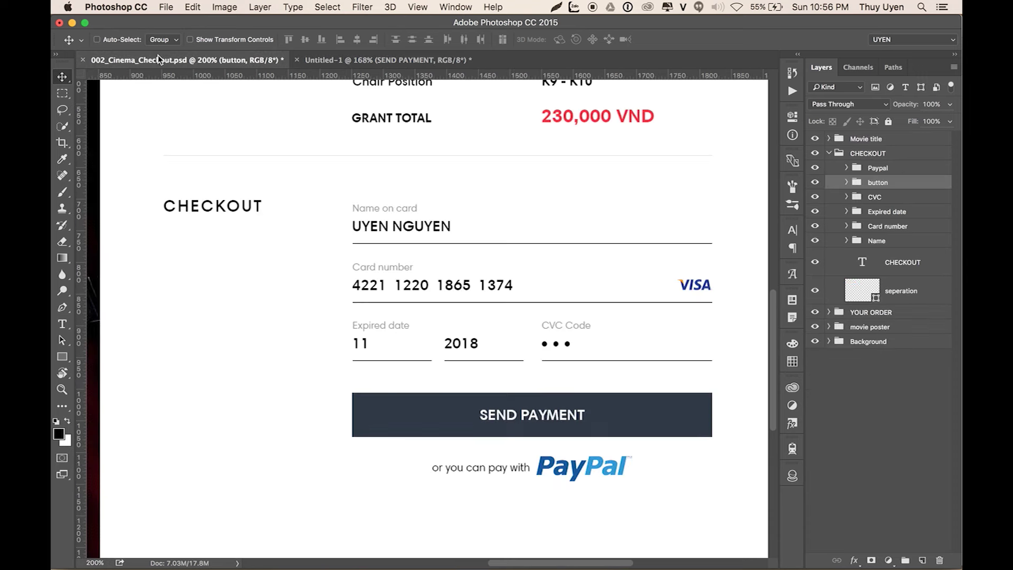
left_click(846, 183)
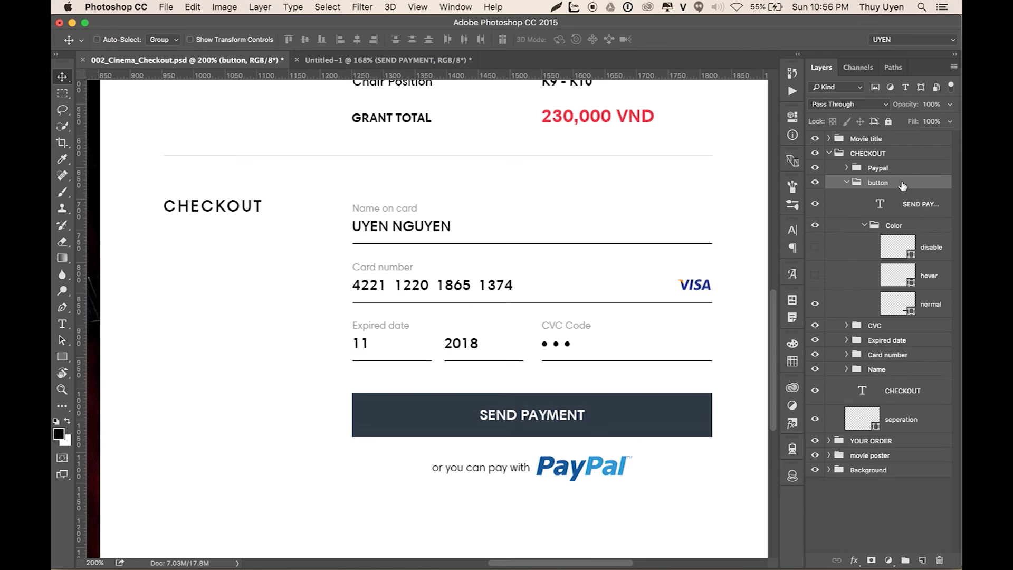
left_click(850, 211)
left_click(815, 205)
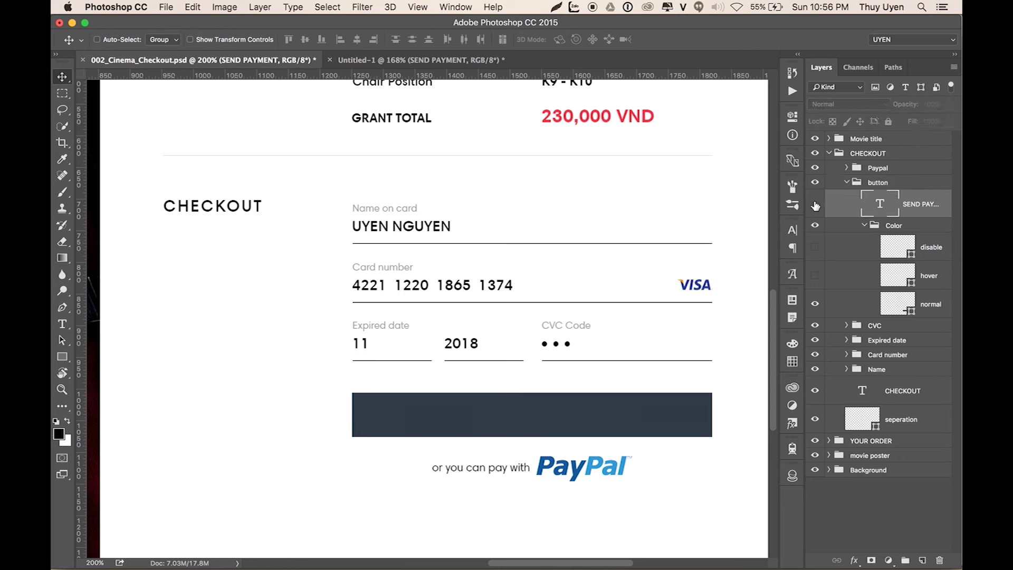
left_click(909, 226)
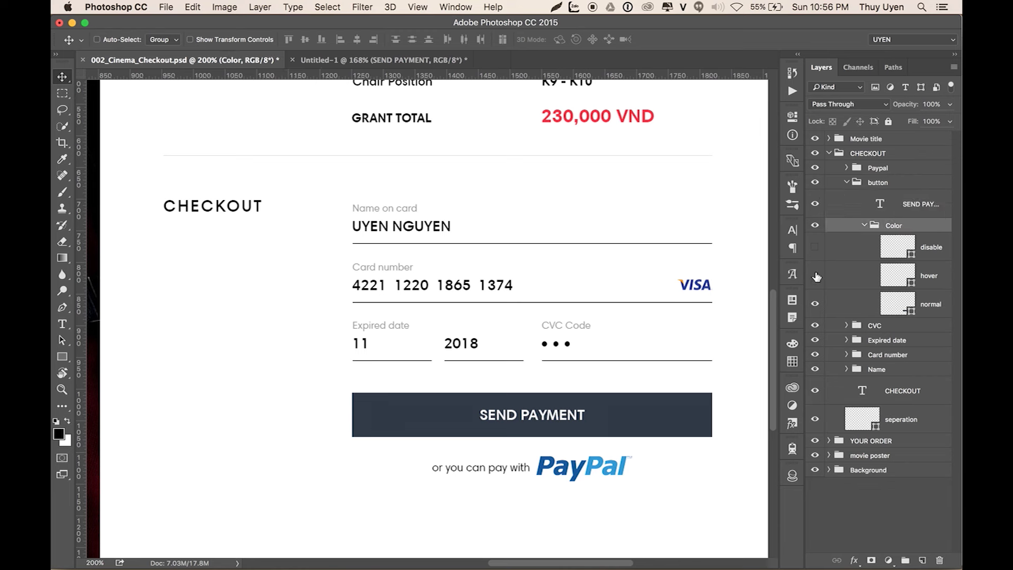
left_click(815, 275)
left_click(816, 247)
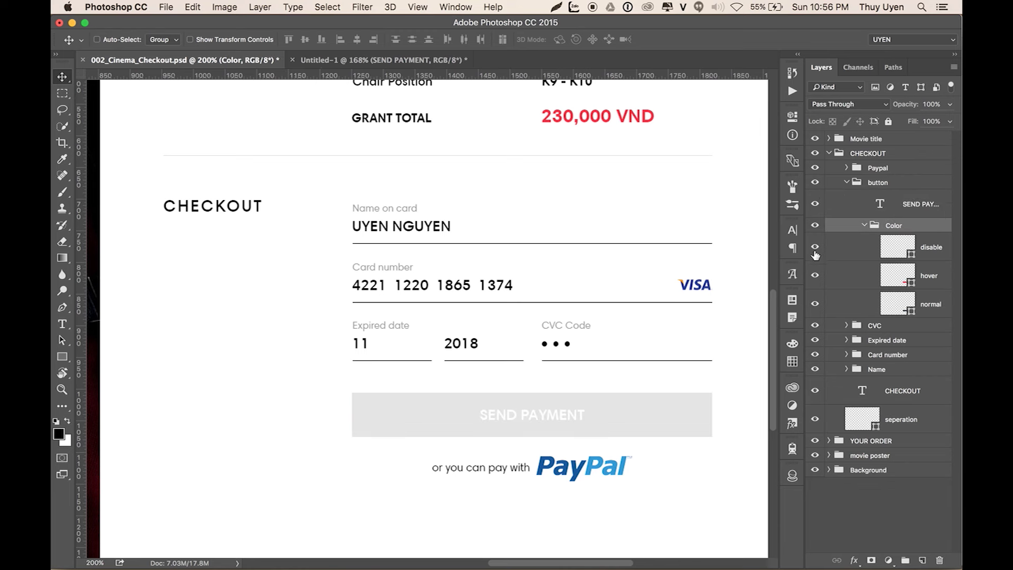
left_click(815, 247)
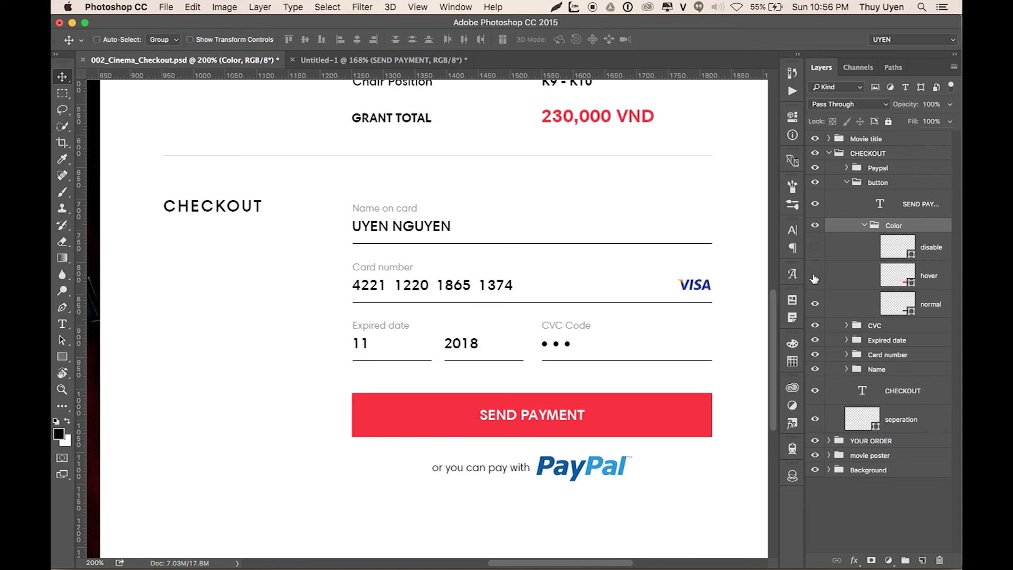
left_click(815, 275)
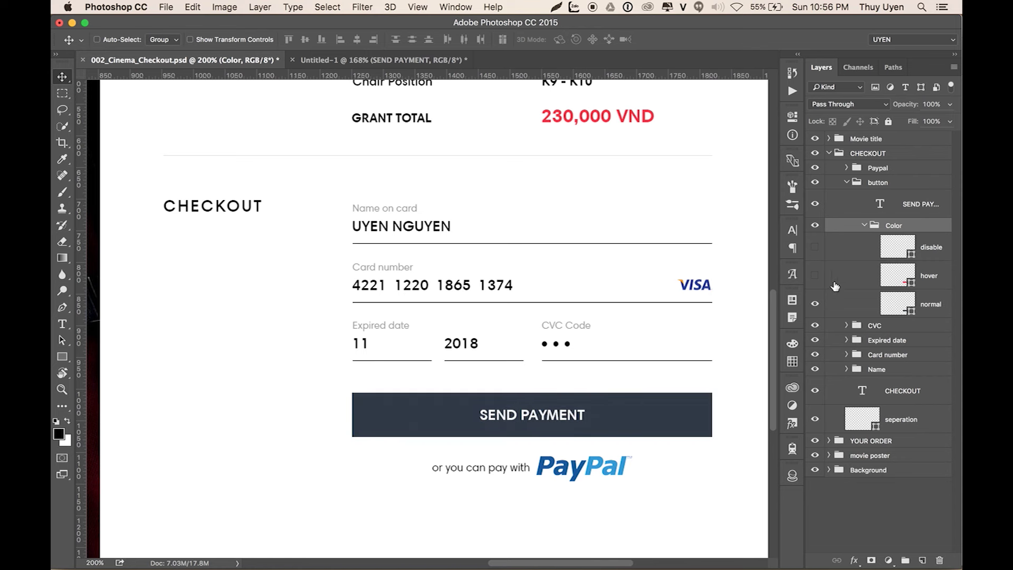
left_click(863, 225)
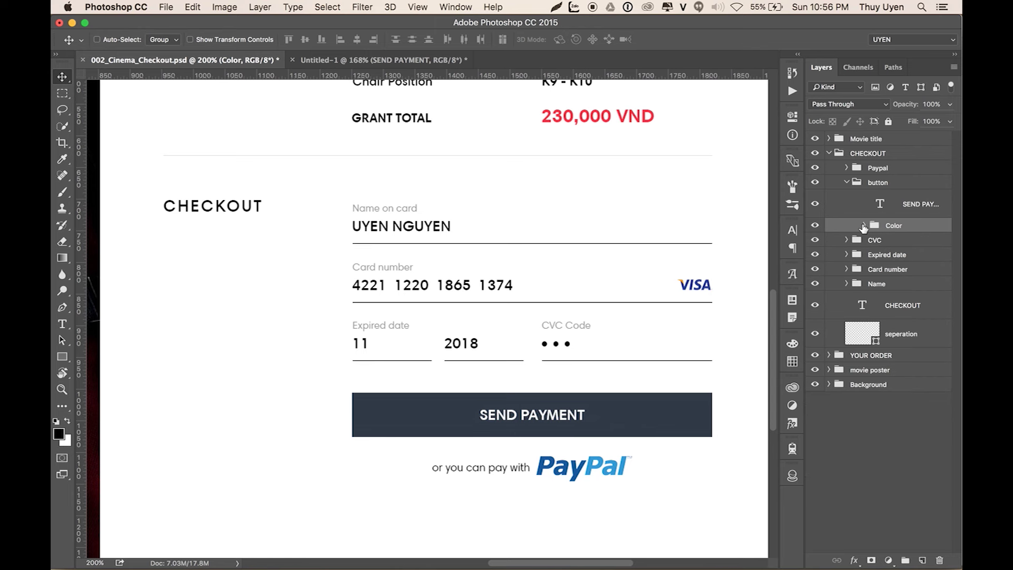
left_click(815, 204)
Step: Reopen the Color group, cycle the red hover and grey disabled fills twice, then hide them
left_click(864, 225)
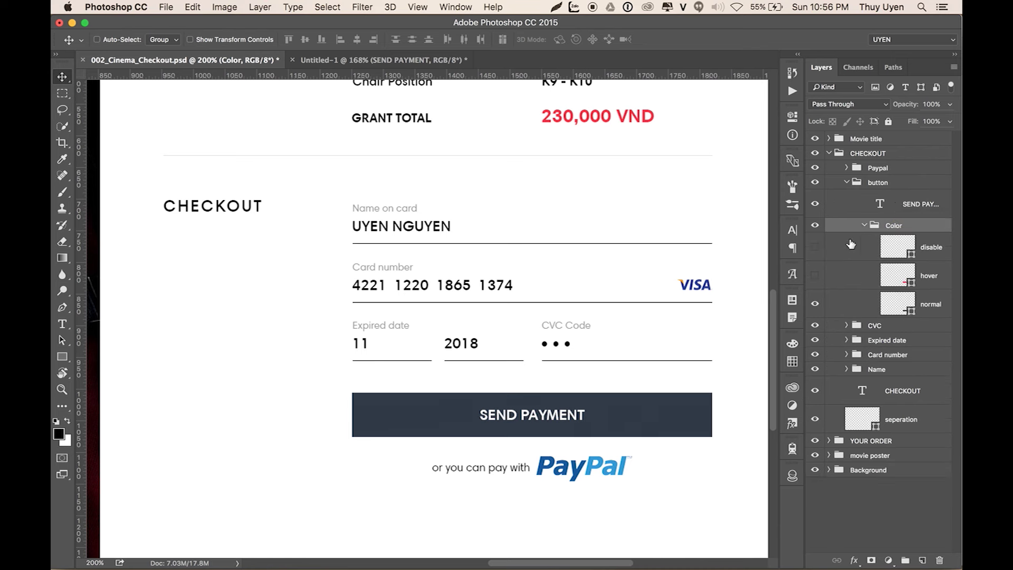
left_click(815, 275)
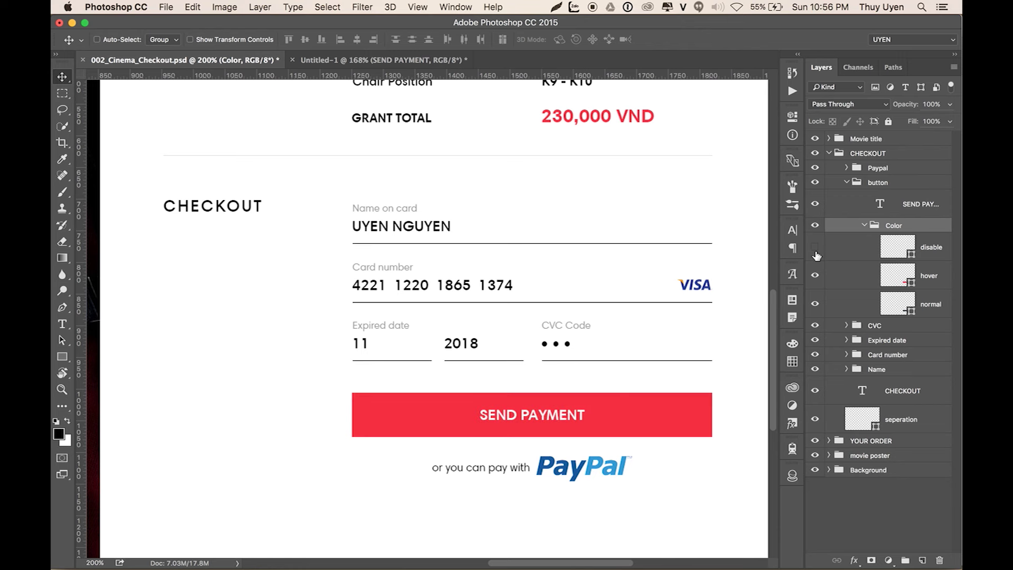
left_click(815, 248)
left_click(815, 247)
left_click(815, 275)
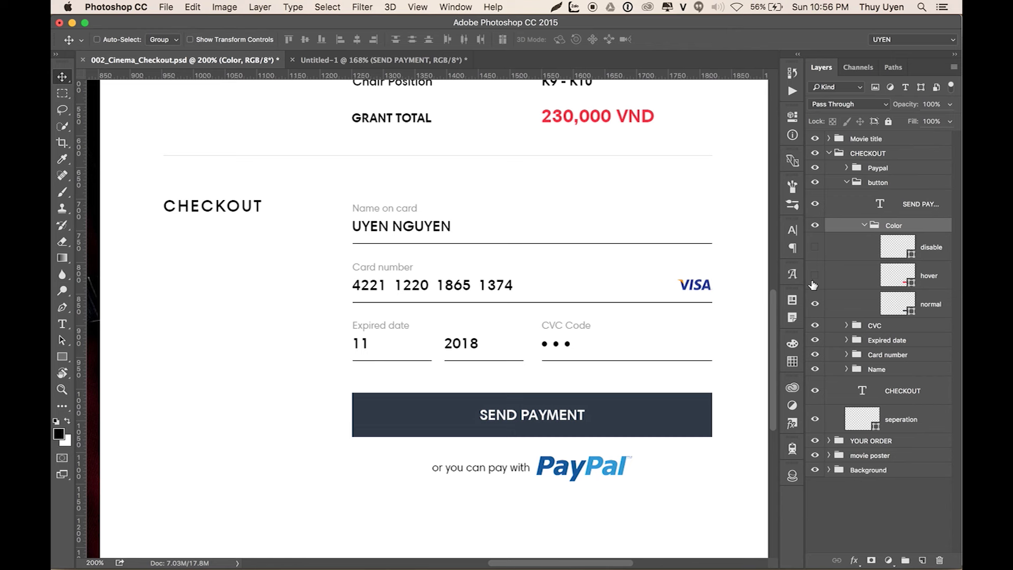
left_click(814, 280)
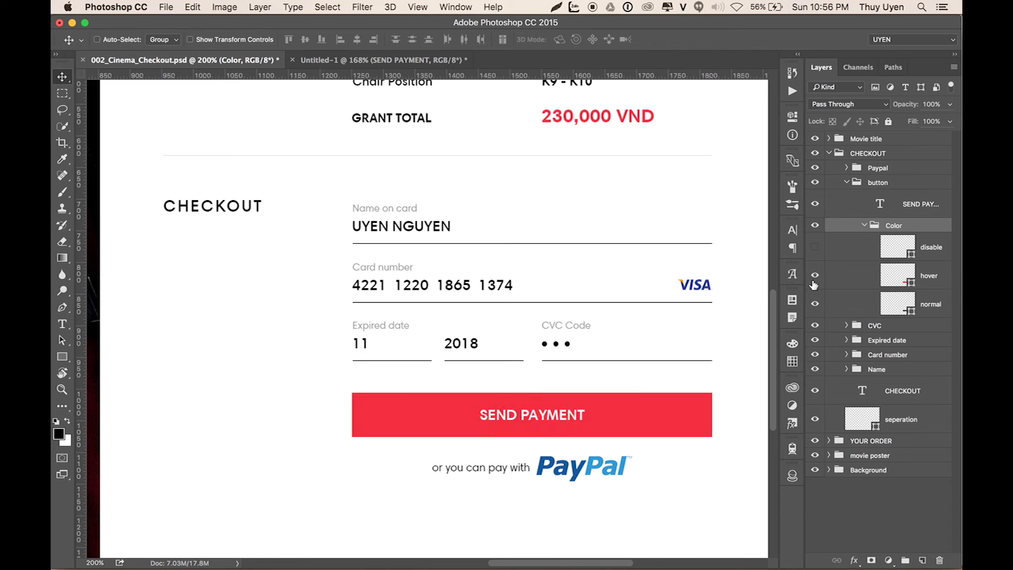
left_click(815, 248)
left_click(816, 248)
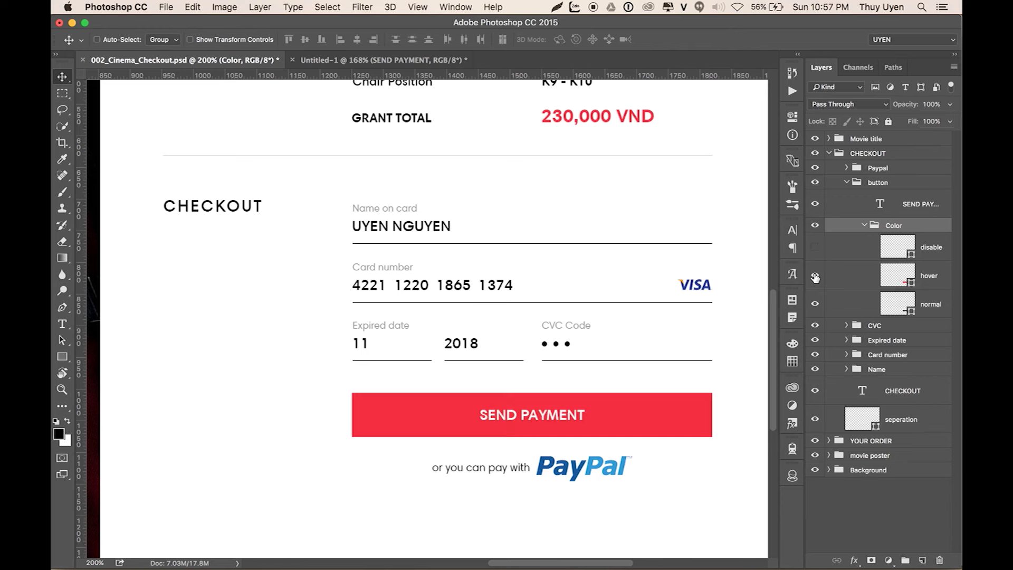
left_click(815, 274)
left_click(864, 225)
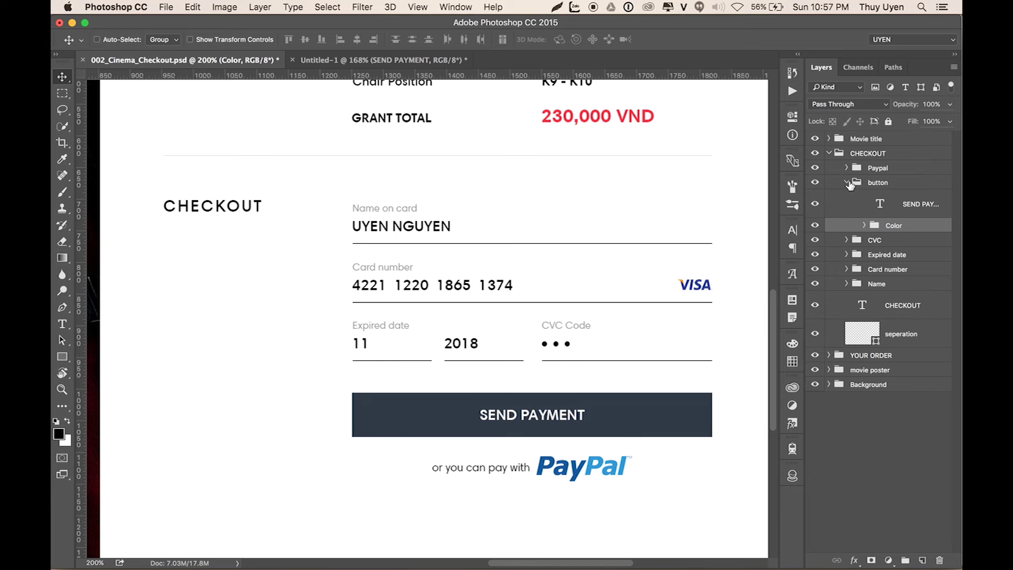
Step: Collapse the checkout's button group, toggle its visibility, and bring up its layer options menu
left_click(848, 182)
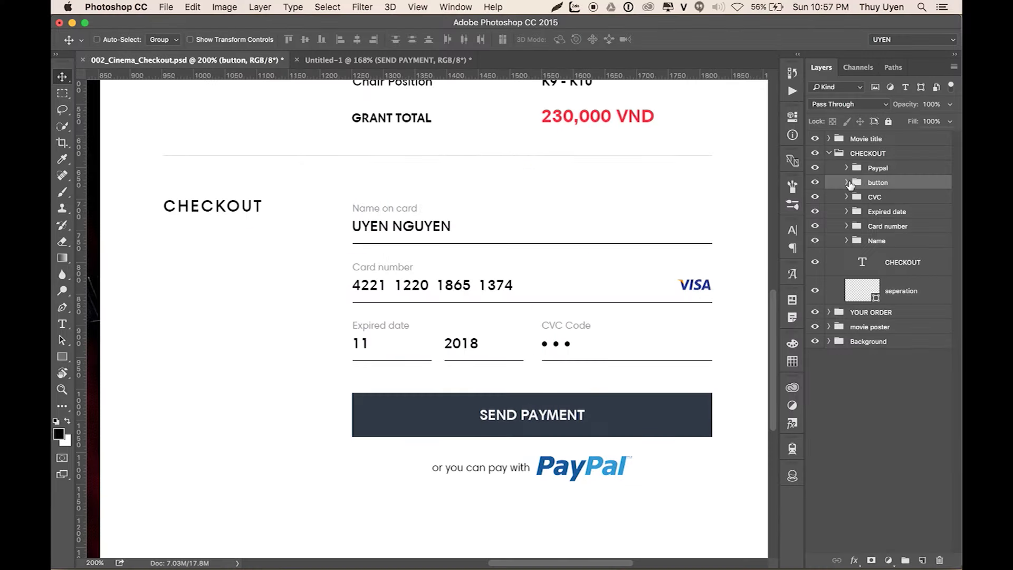
left_click(815, 183)
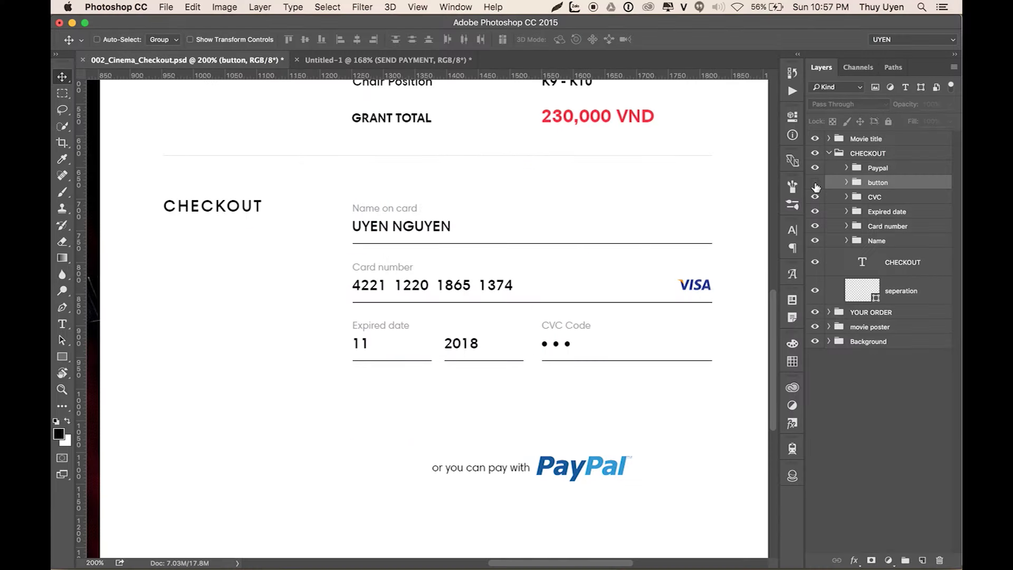
left_click(815, 183)
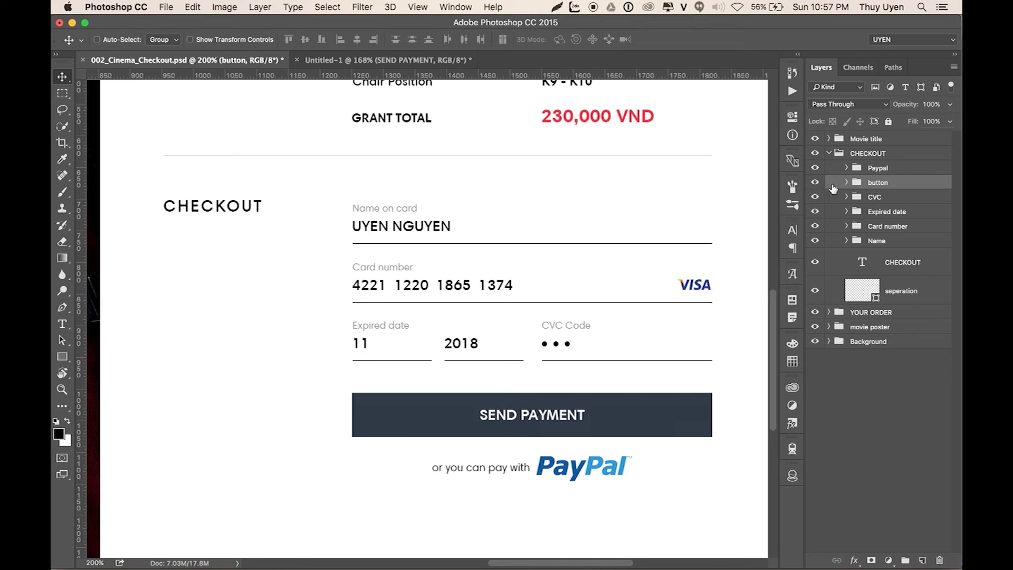
right_click(833, 188)
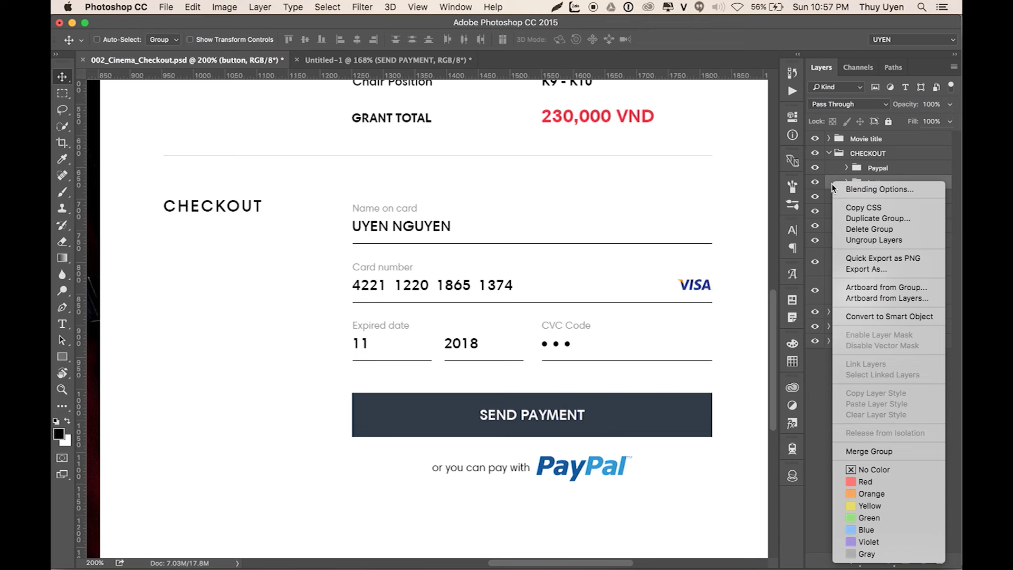
Step: Give the button group a Red colour label and the Paypal group a Blue one
left_click(868, 481)
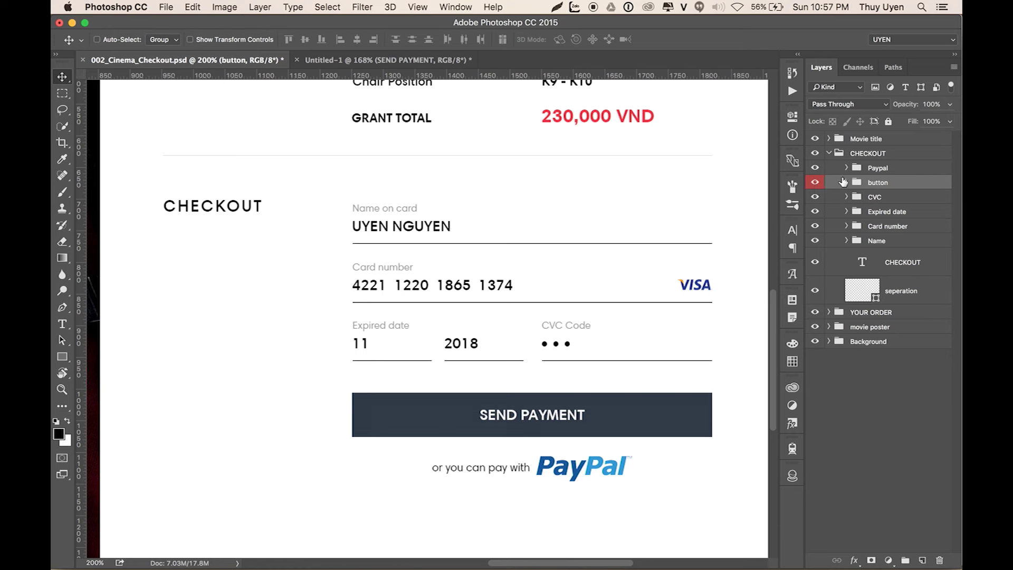
left_click(872, 168)
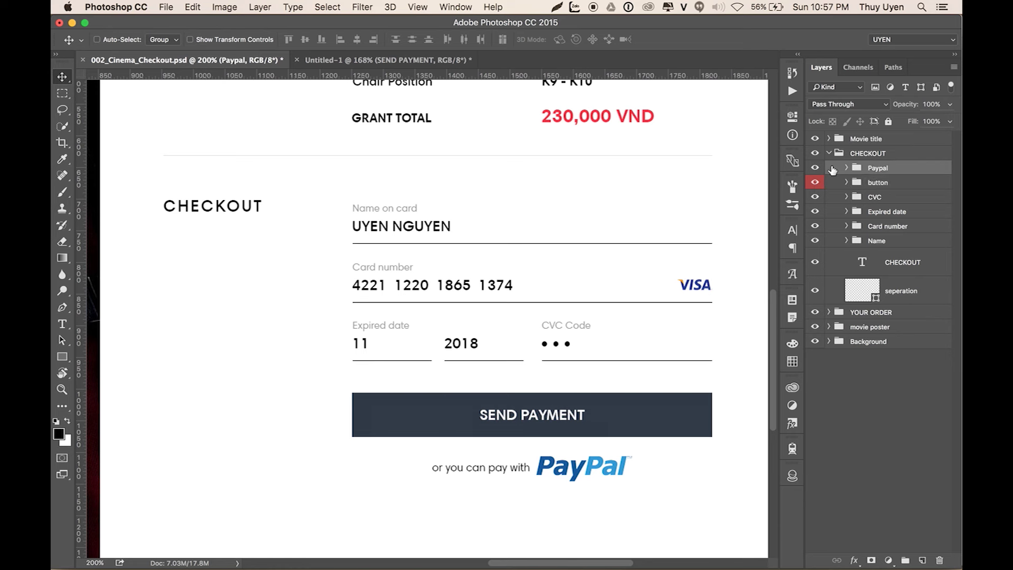
right_click(833, 168)
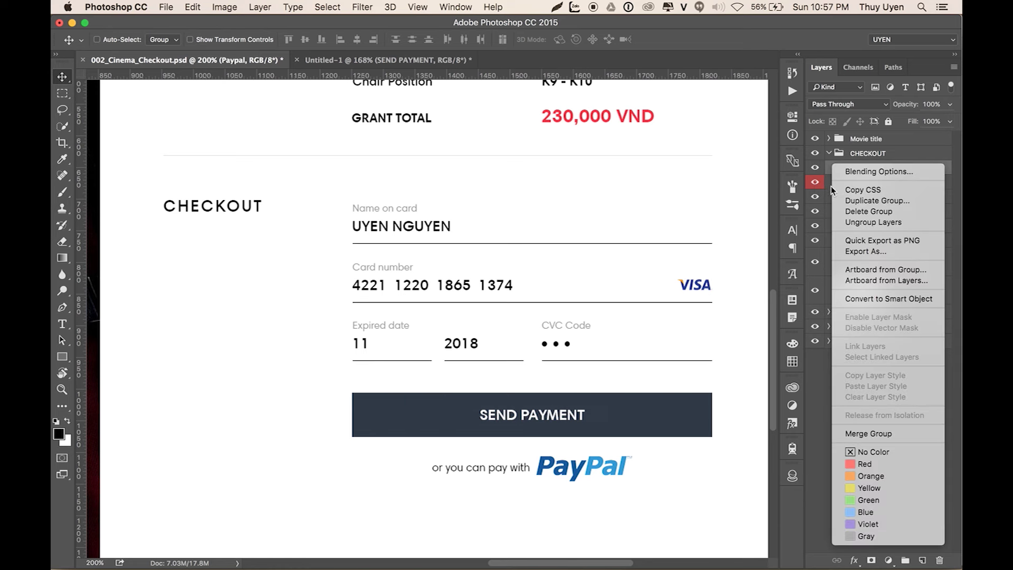
left_click(847, 512)
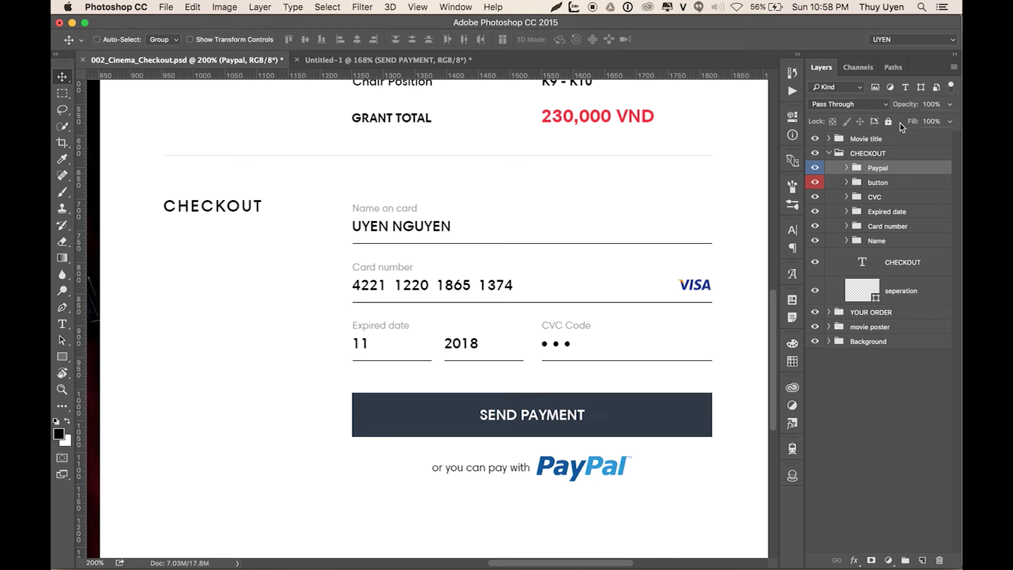
Step: Filter the Layers panel to text layers and give them all a yellow colour label
left_click(907, 88)
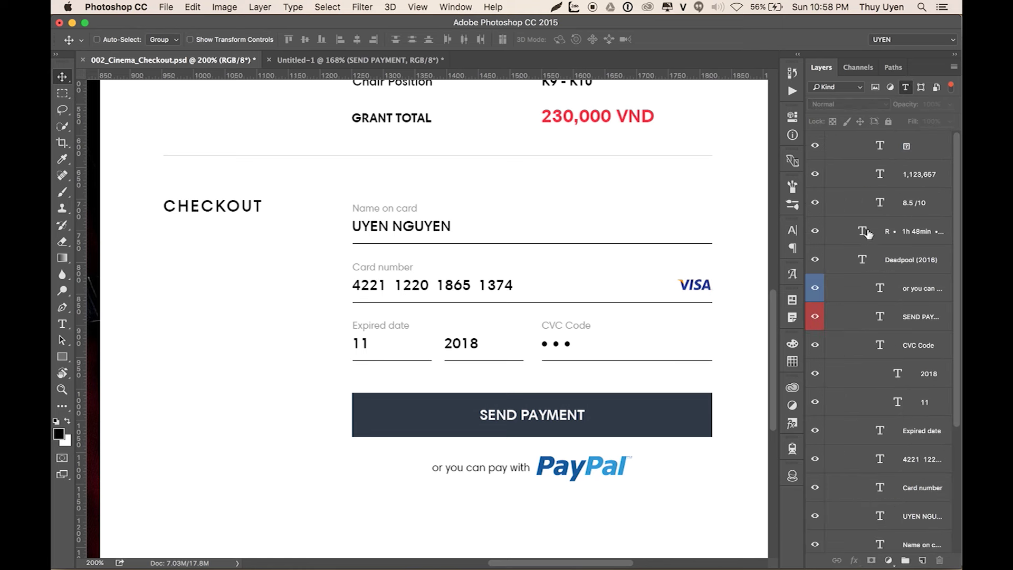
left_click(944, 155)
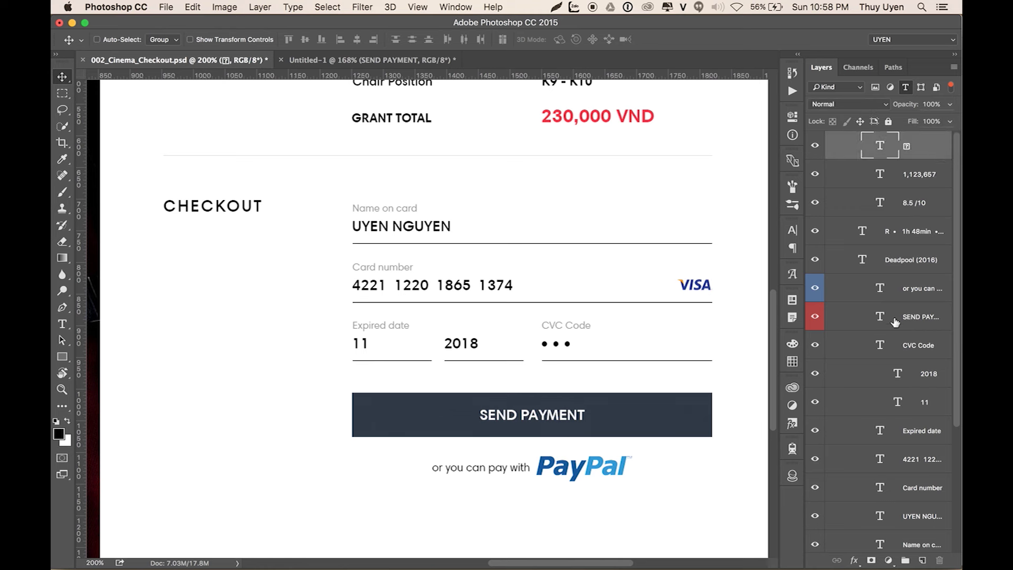
scroll(896, 321, "down", 5)
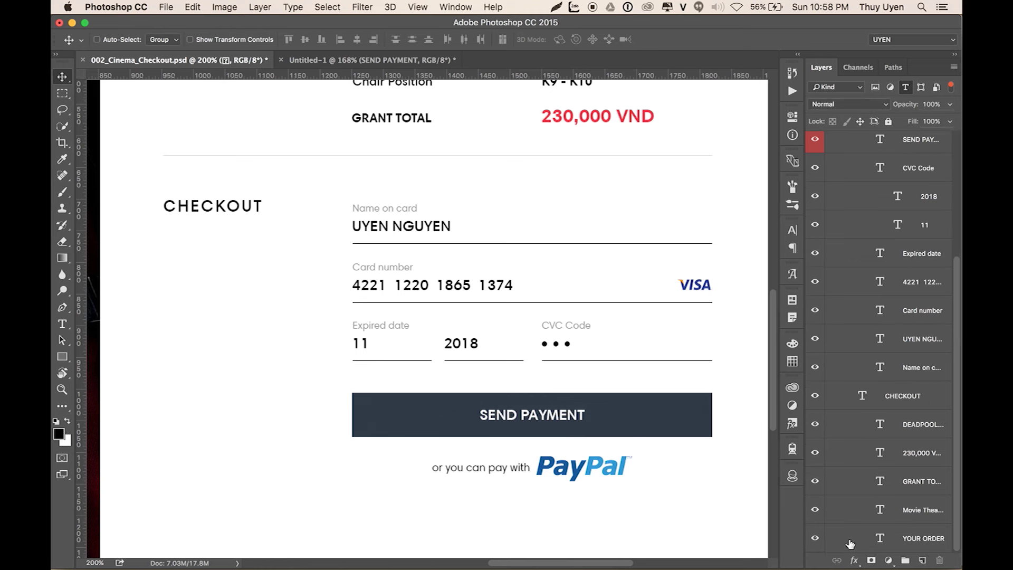
left_click(850, 543, "shift")
right_click(860, 222)
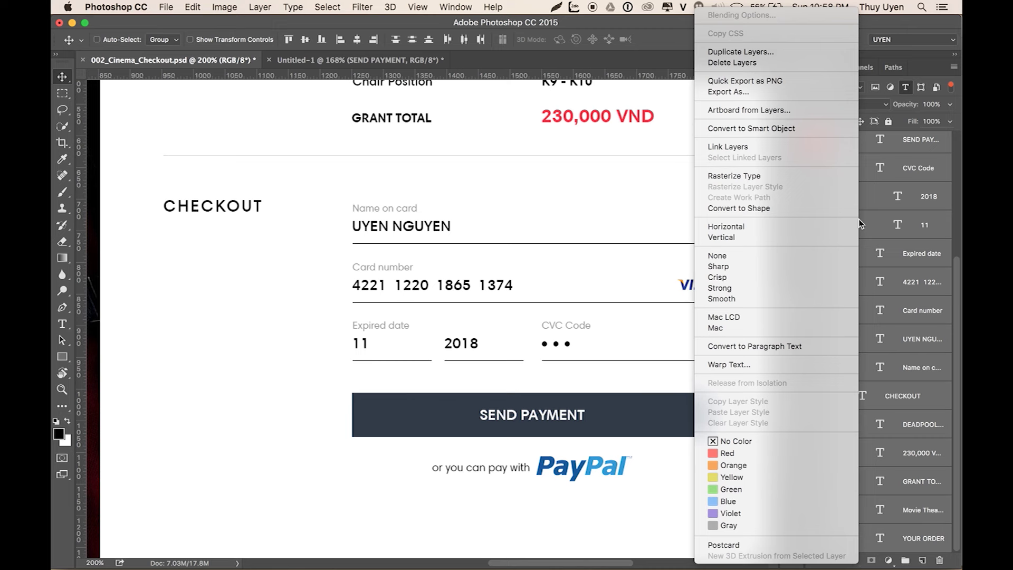
left_click(725, 478)
scroll(865, 247, "up", 5)
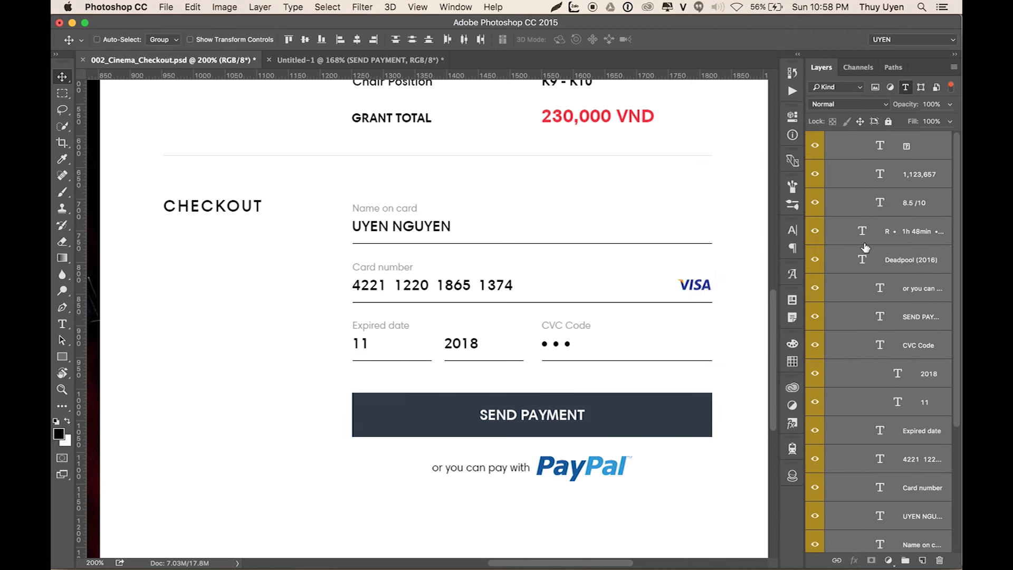
Step: Filter to shape layers, label them all red, then turn the layer filter off
left_click(920, 87)
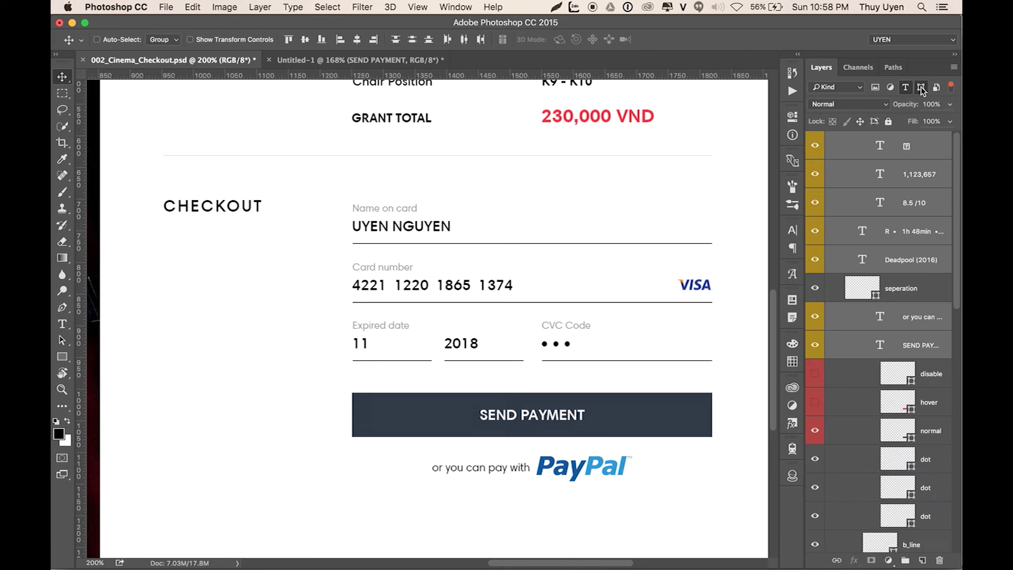
left_click(907, 86)
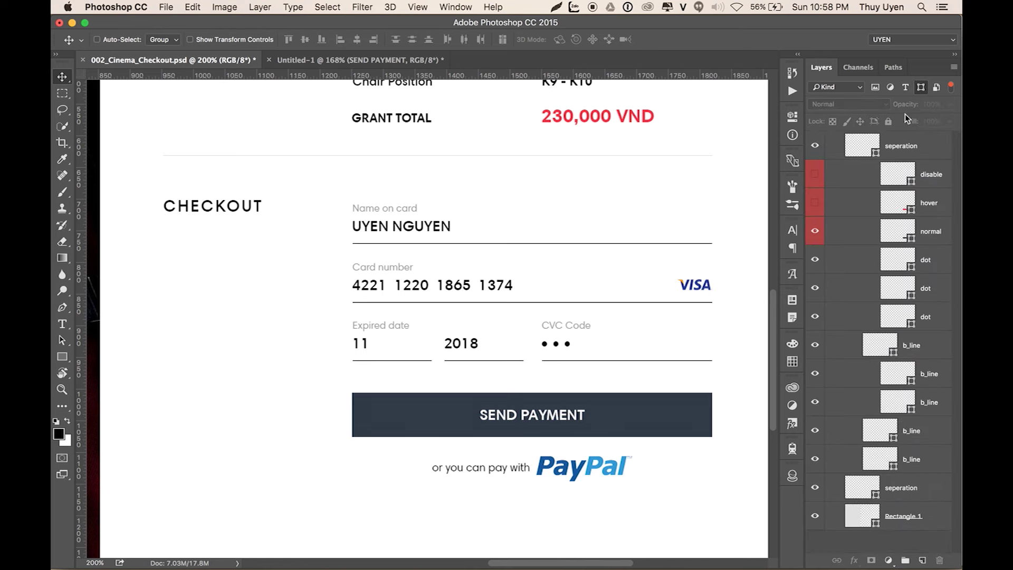
left_click(914, 147)
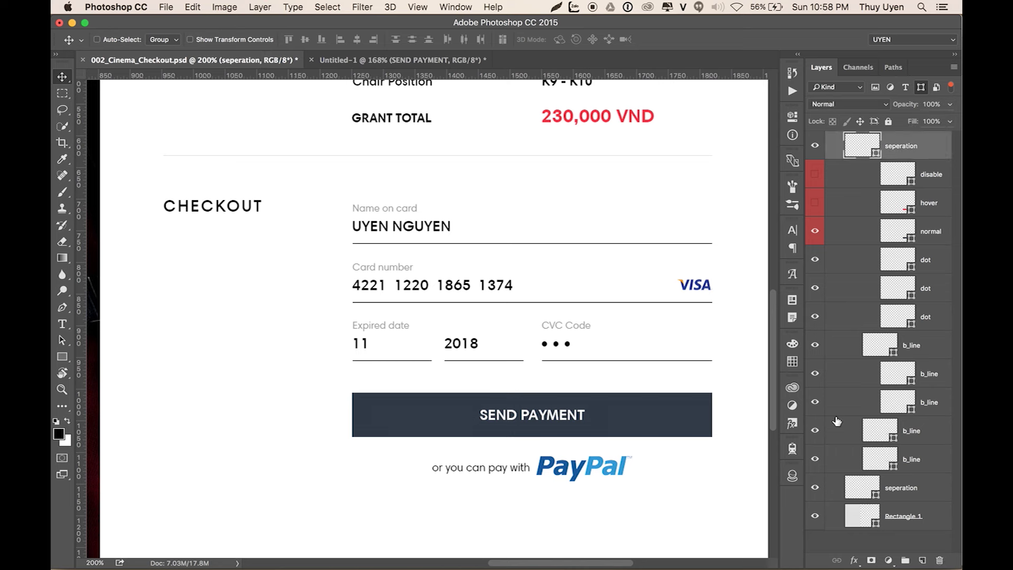
left_click(934, 517, "shift")
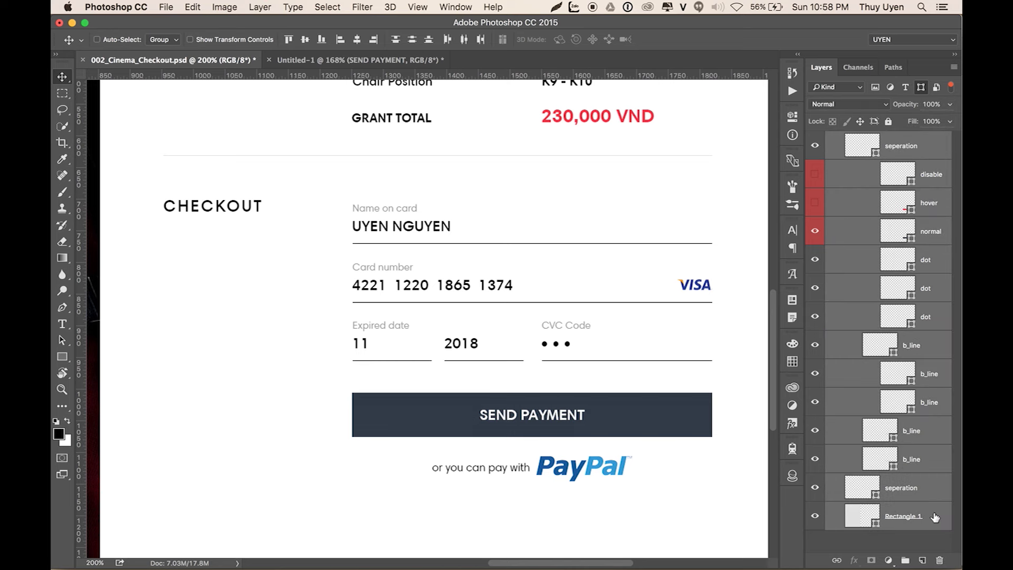
right_click(934, 517)
left_click(782, 442)
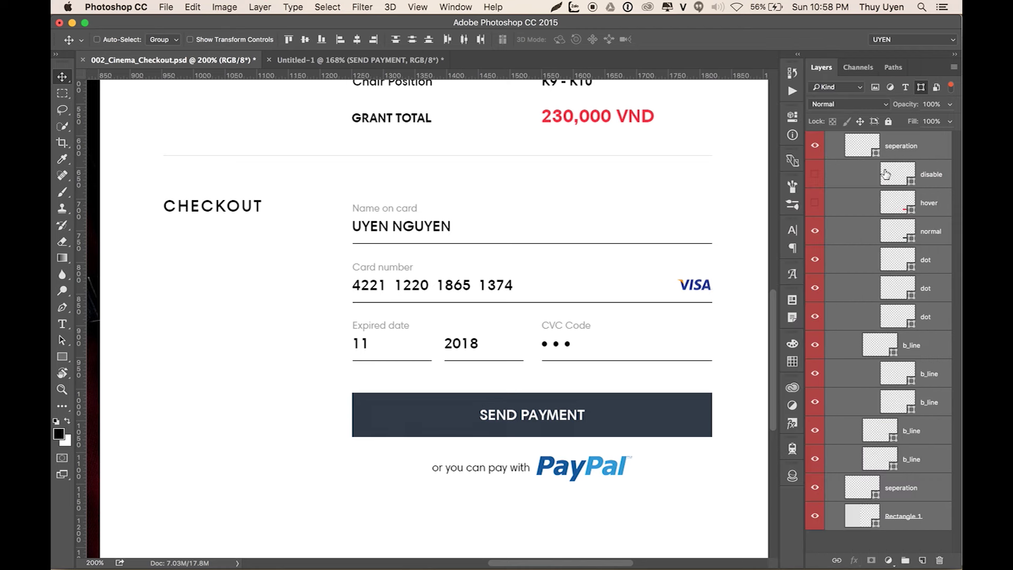
left_click(923, 85)
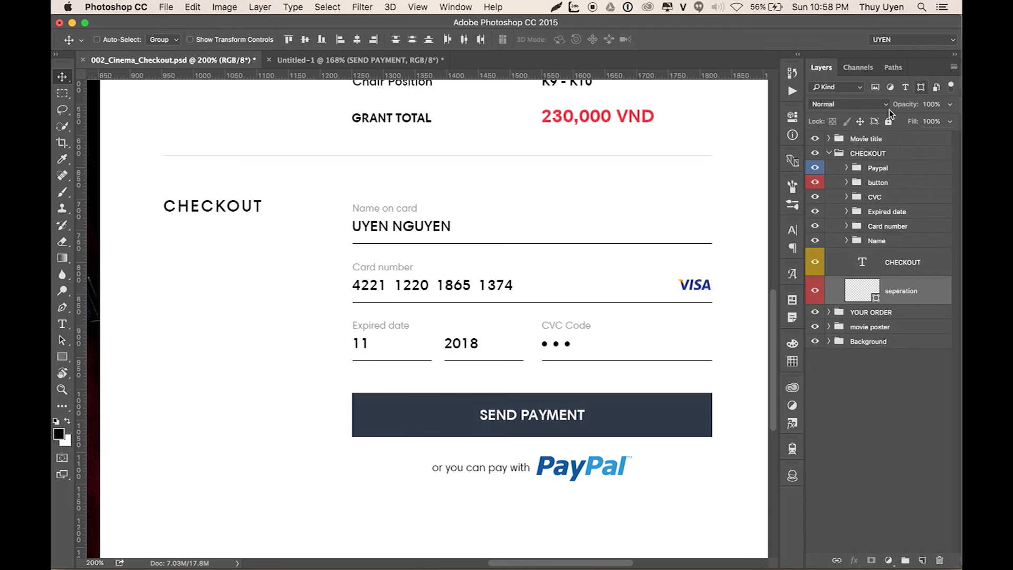
Step: Expand the Movie title group to show its rating, Deadpool (2016) and separator layers
left_click(828, 138)
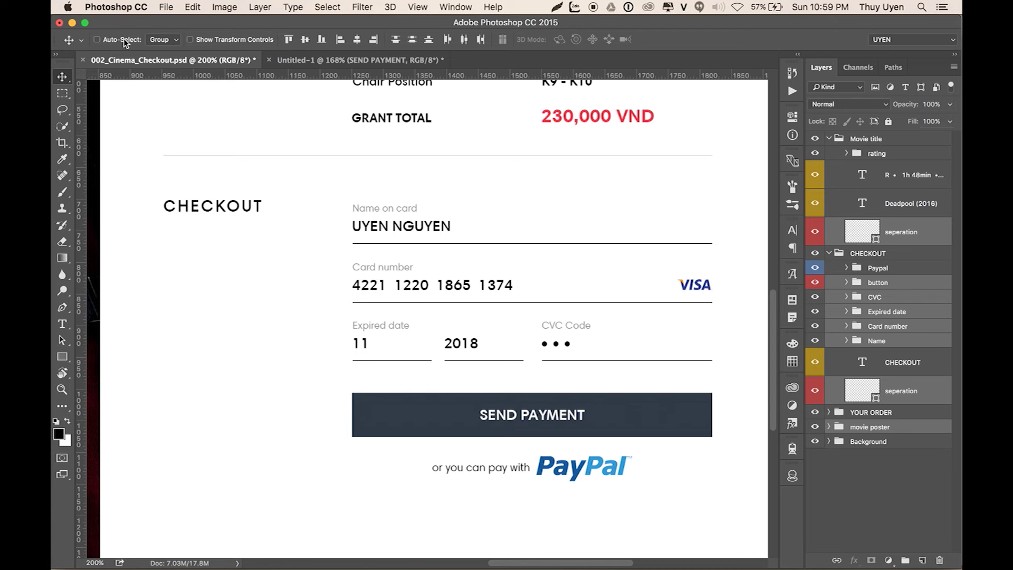
Step: Turn on Move tool Auto-Select with the target set to Layer
left_click(162, 42)
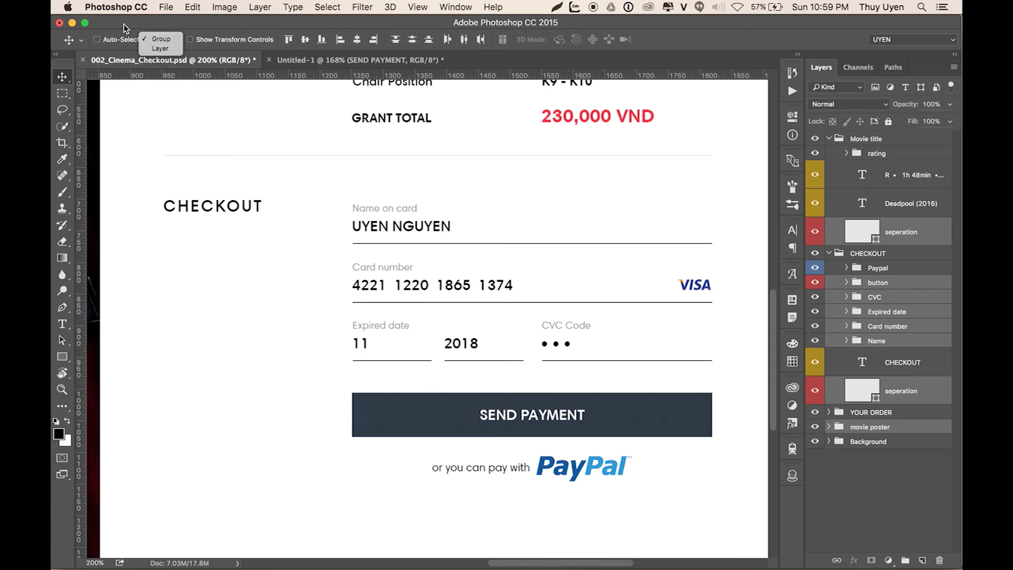
left_click(103, 41)
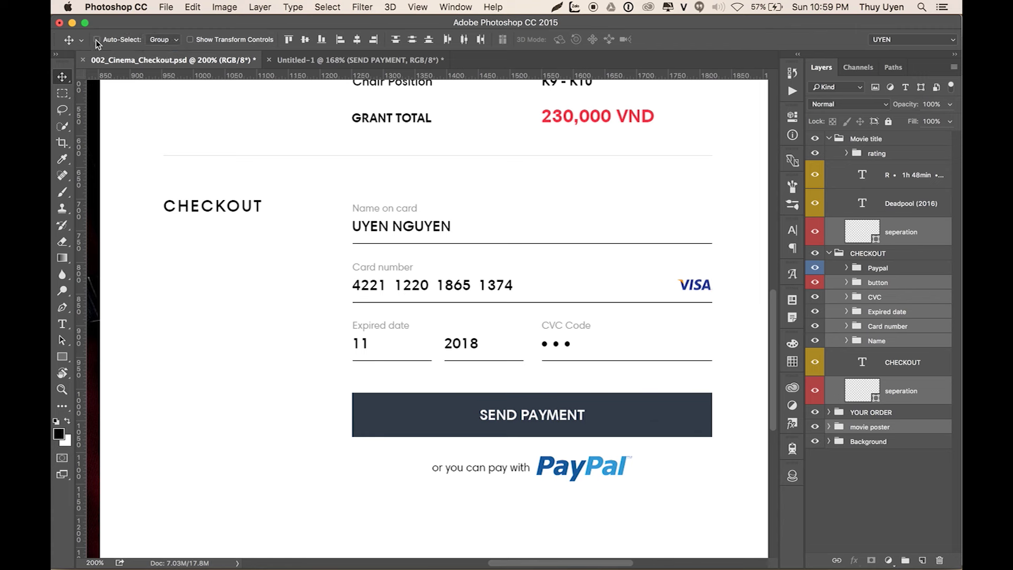
left_click(96, 40)
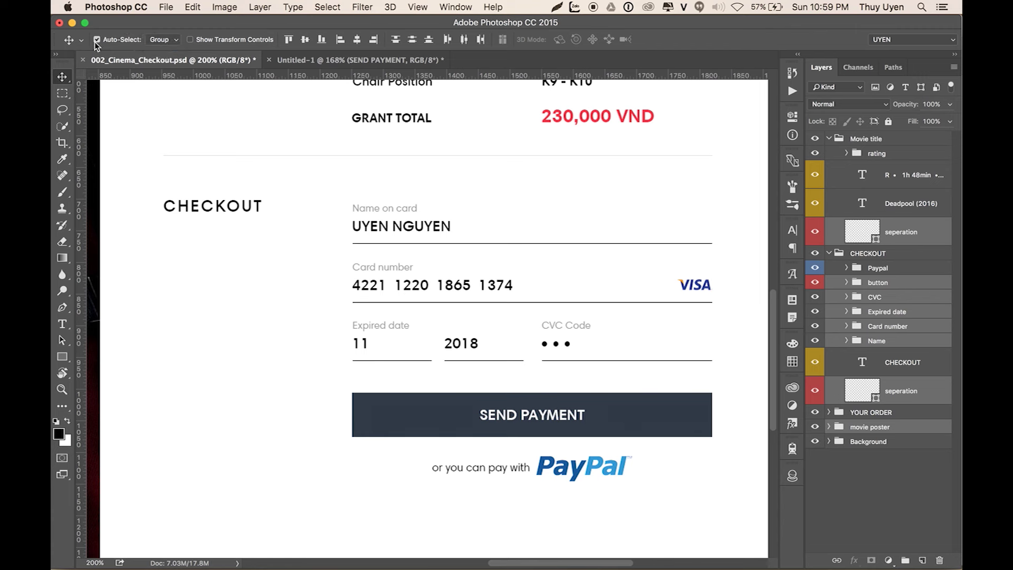
left_click(159, 39)
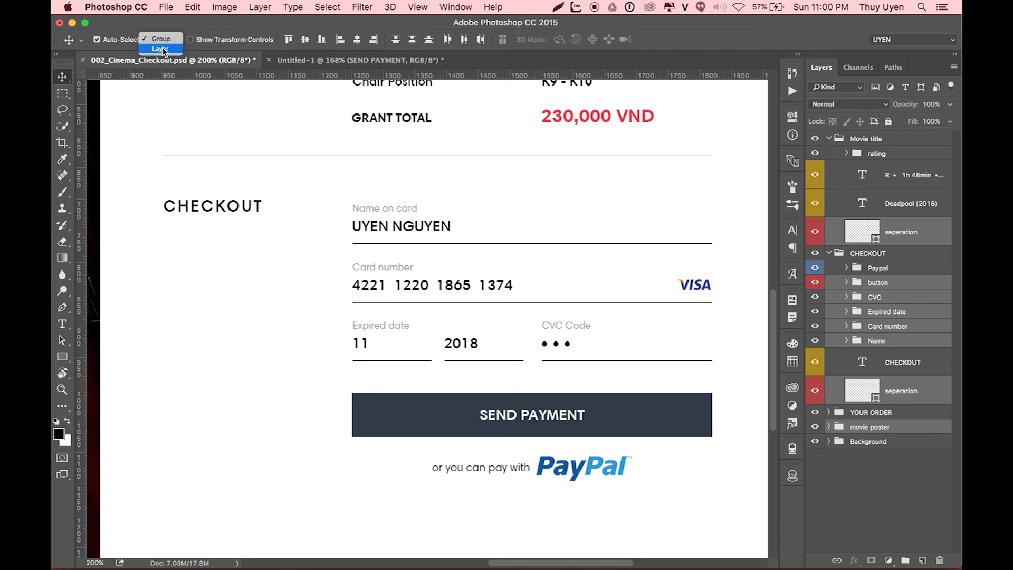
left_click(161, 49)
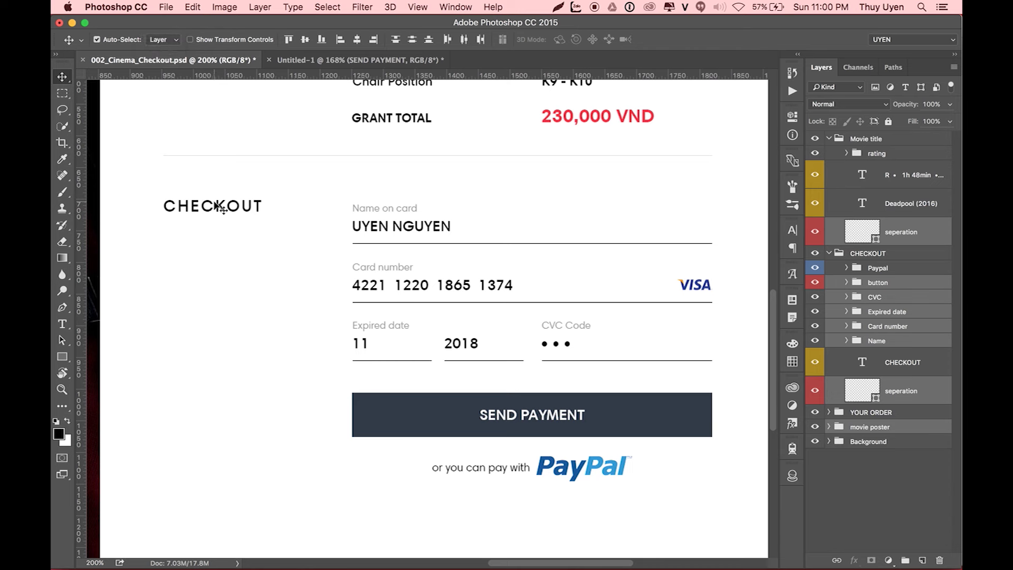
left_click_drag(218, 207, 239, 211)
key("ctrl+z")
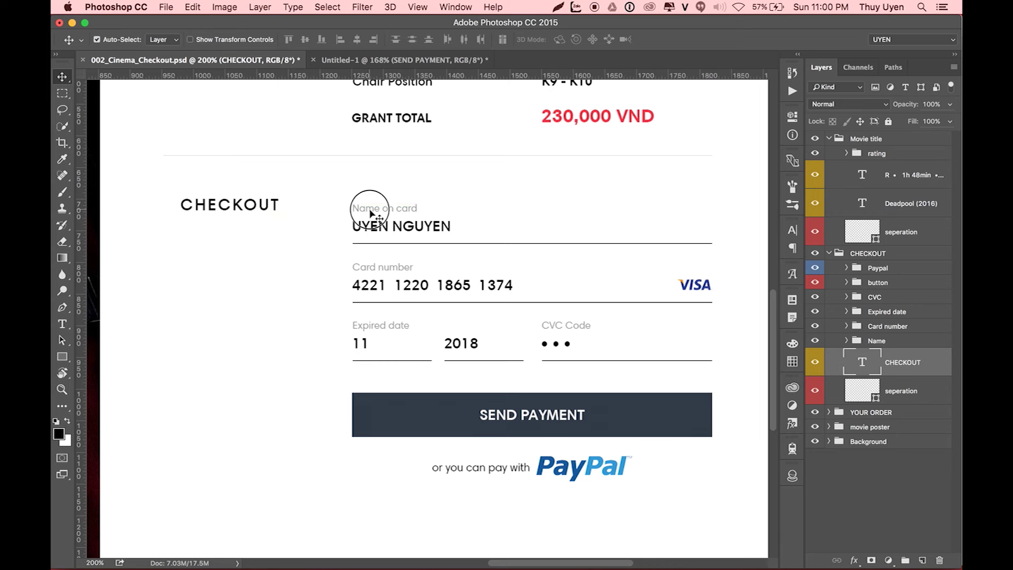
left_click_drag(371, 214, 415, 149)
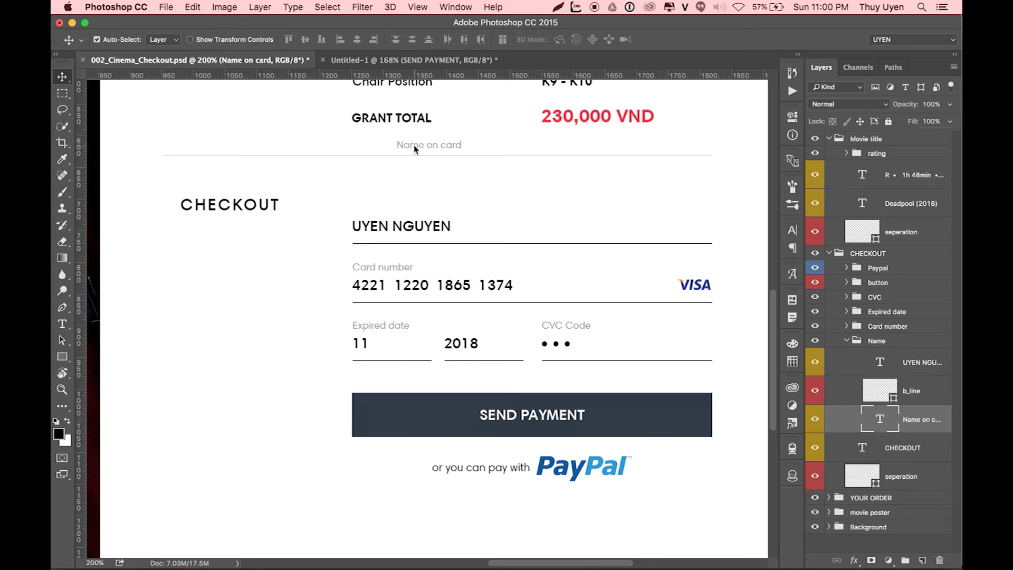
key("ctrl+alt+z")
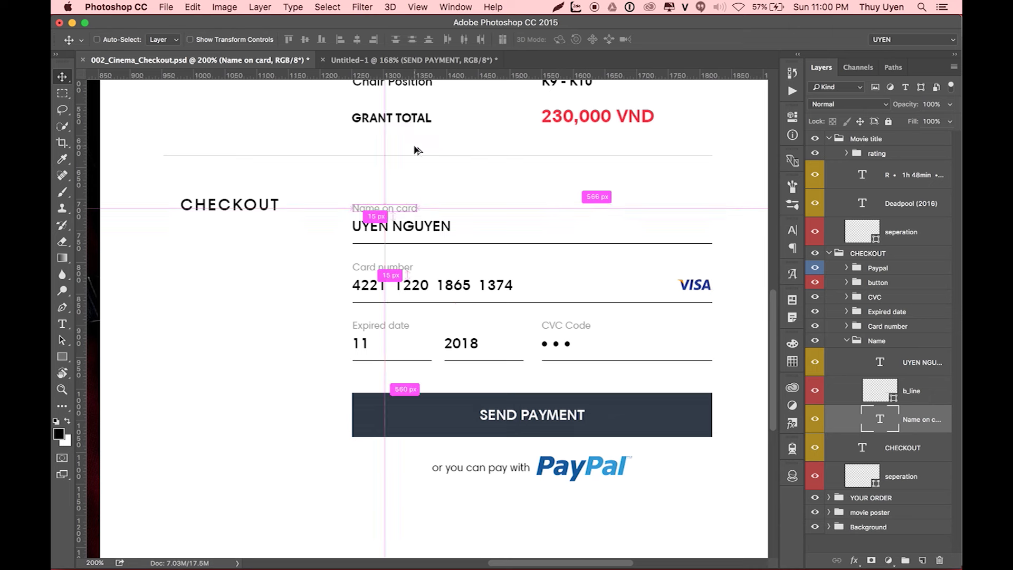
key("ctrl+alt+z")
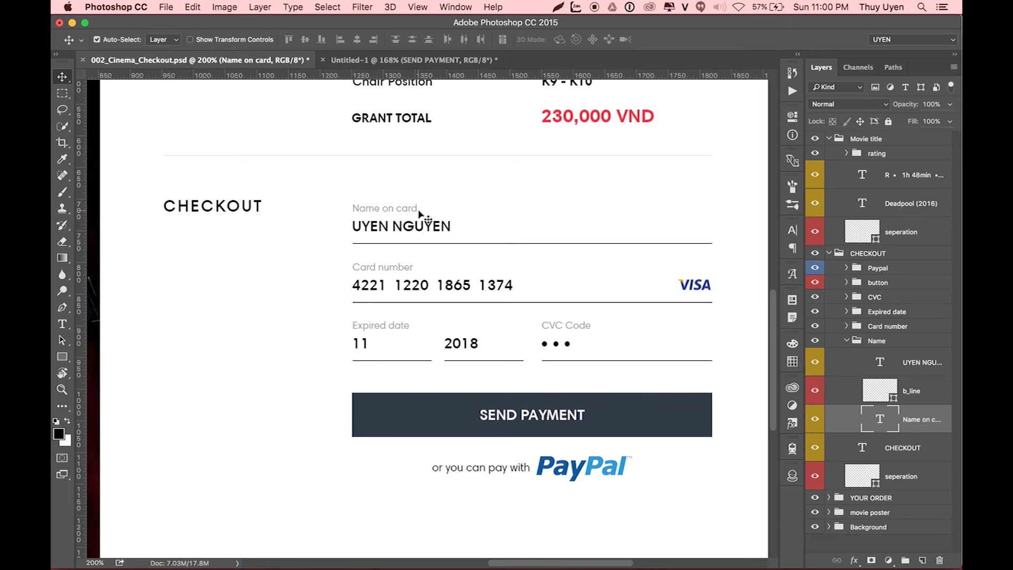
left_click_drag(409, 227, 387, 227)
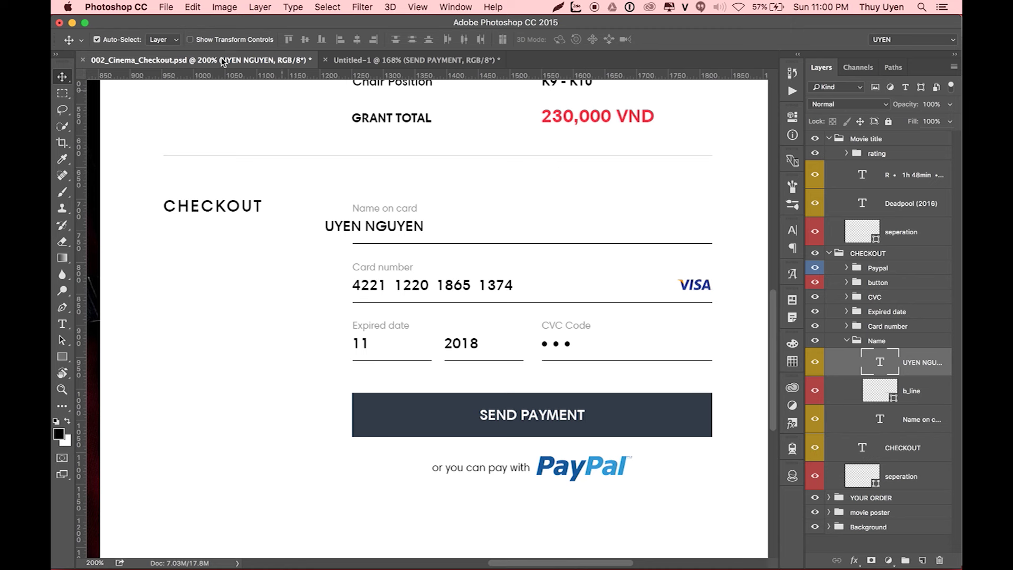
left_click(123, 40)
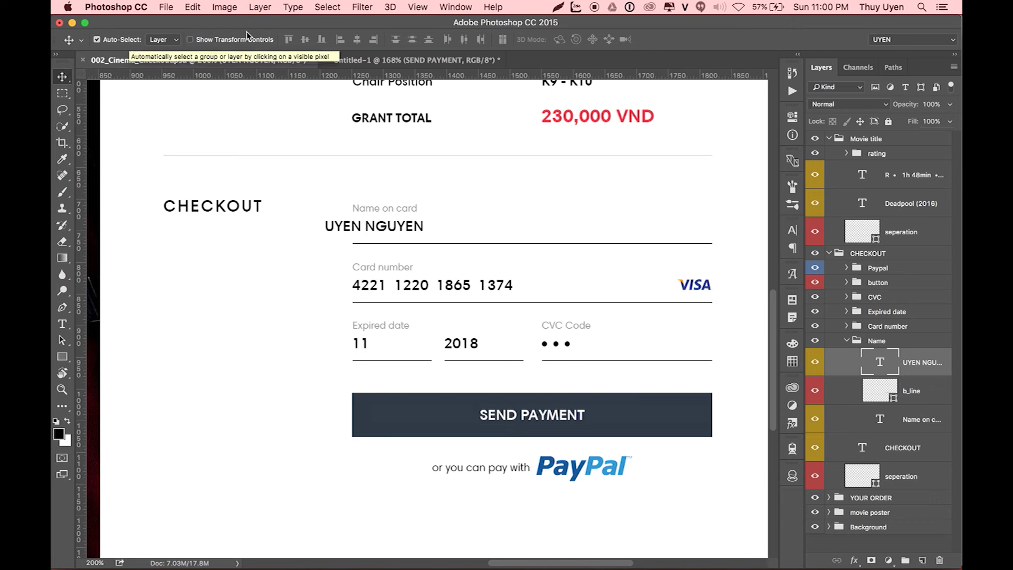
key("ctrl+z")
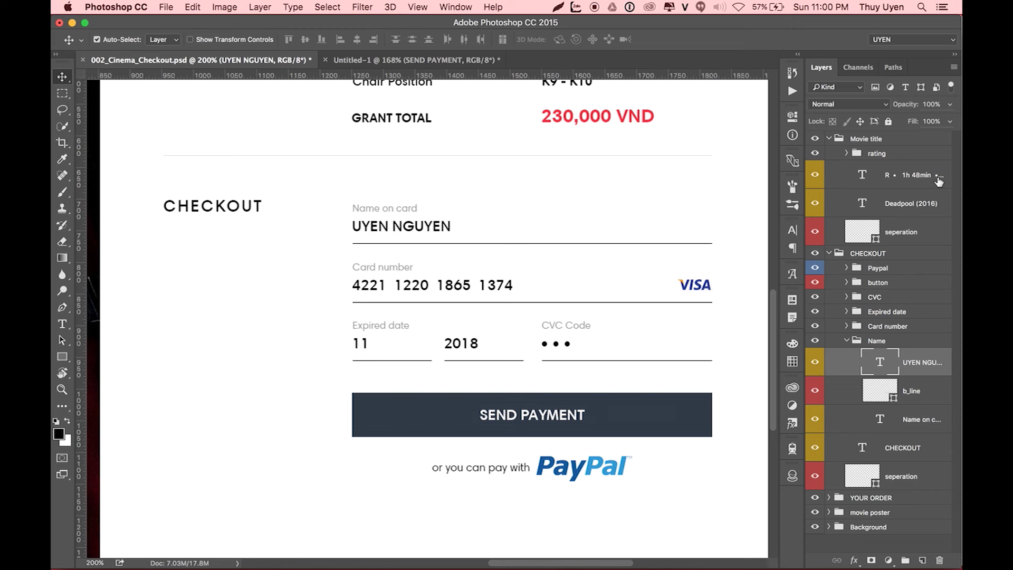
left_click(889, 122)
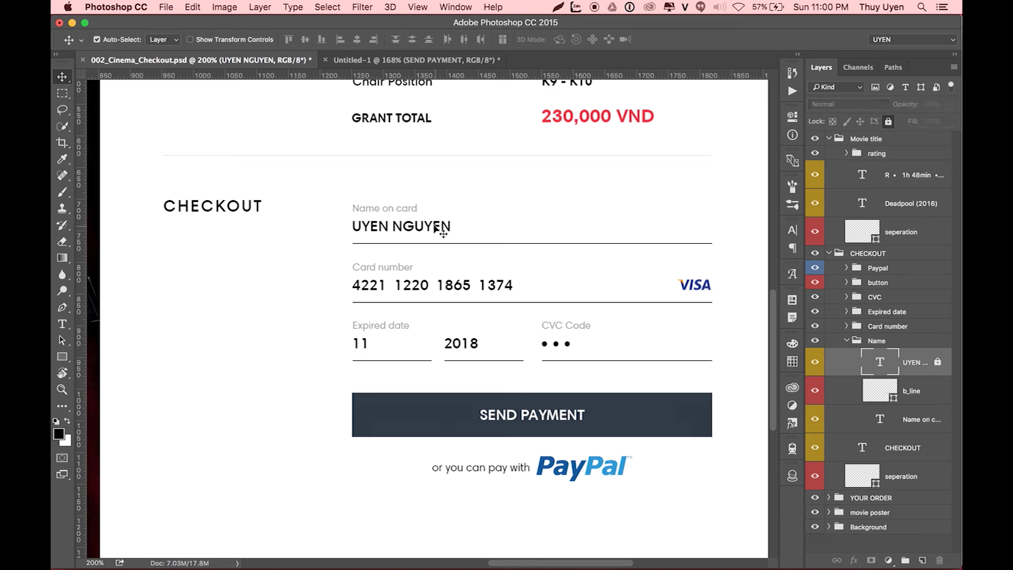
Step: Undo an accidental background move and collapse the Name and CHECKOUT groups
left_click_drag(442, 231, 316, 227)
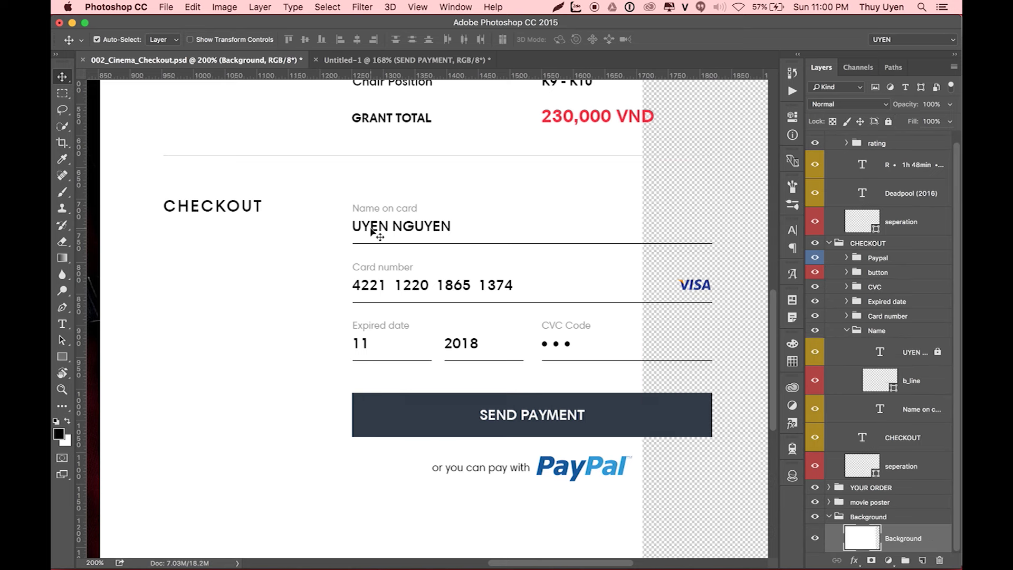
key("ctrl+z")
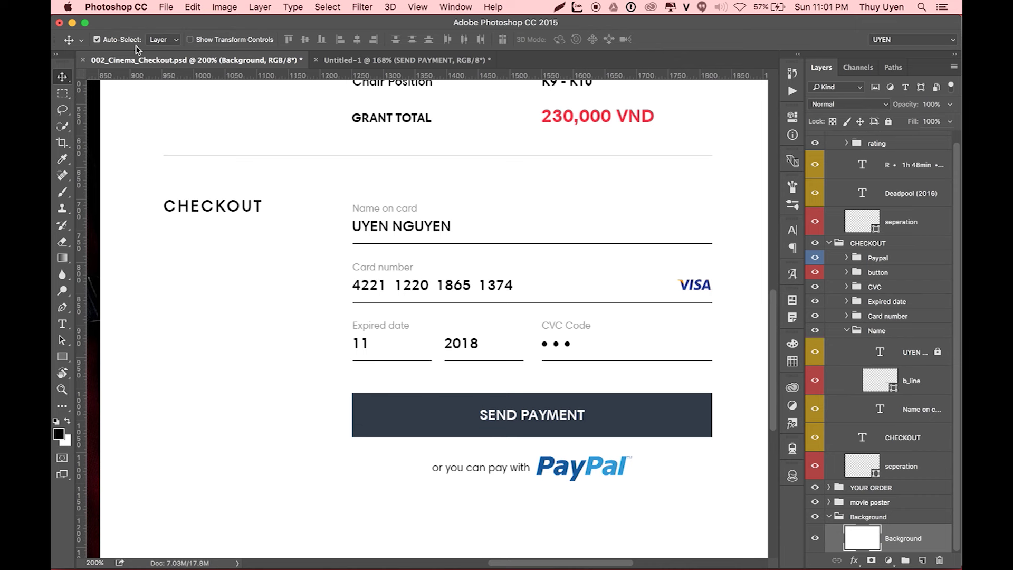
left_click(846, 331)
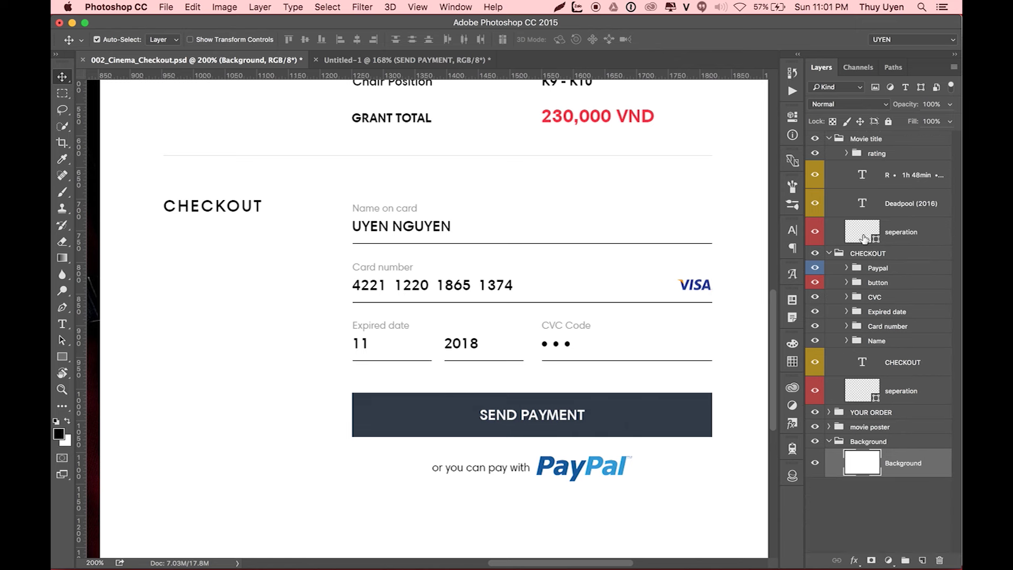
left_click(828, 244)
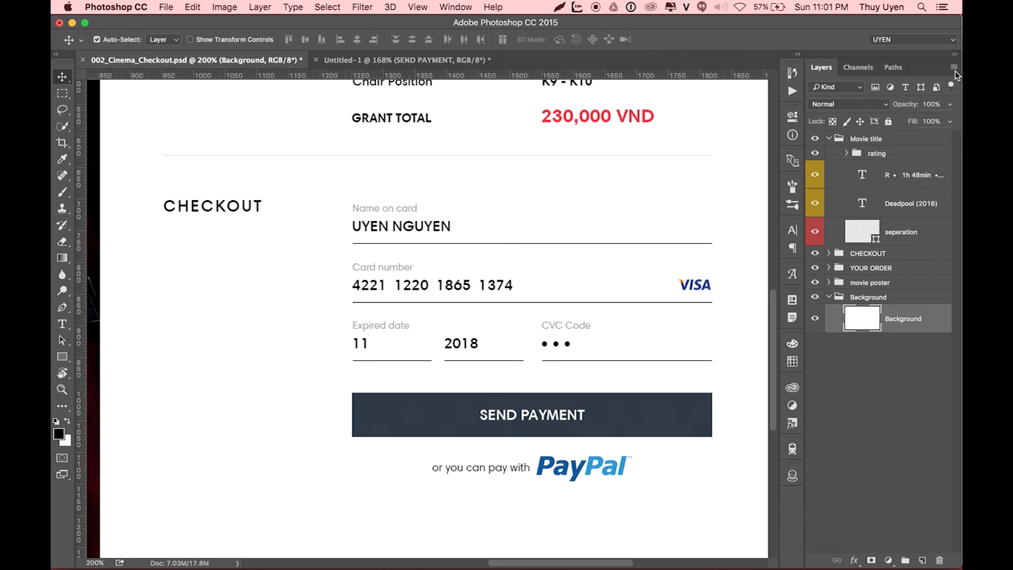
Step: Collapse All Groups from the Layers panel menu, then test-drag the Background and undo it
left_click(954, 69)
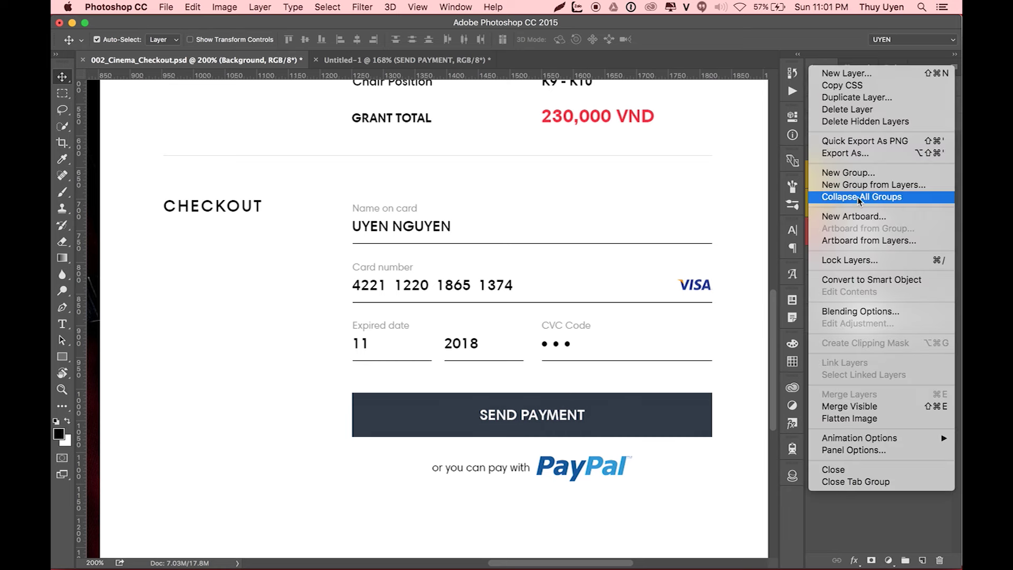
left_click(882, 197)
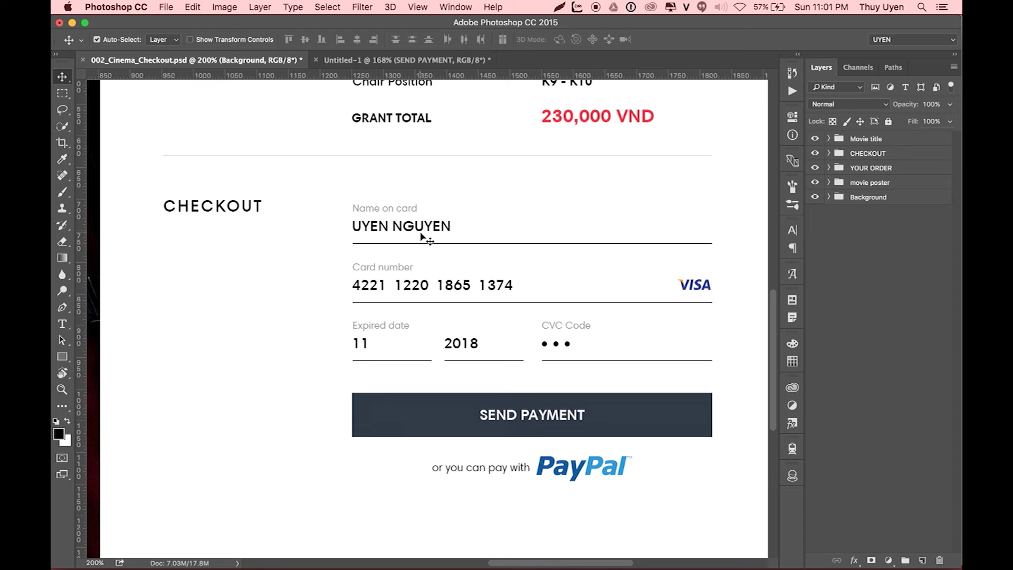
left_click_drag(436, 232, 312, 226)
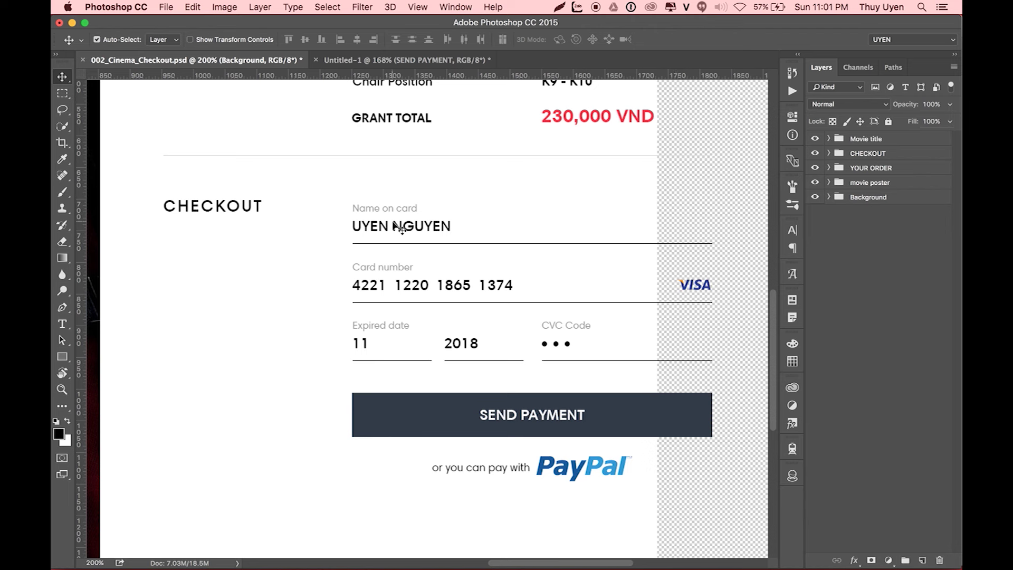
key("ctrl+z")
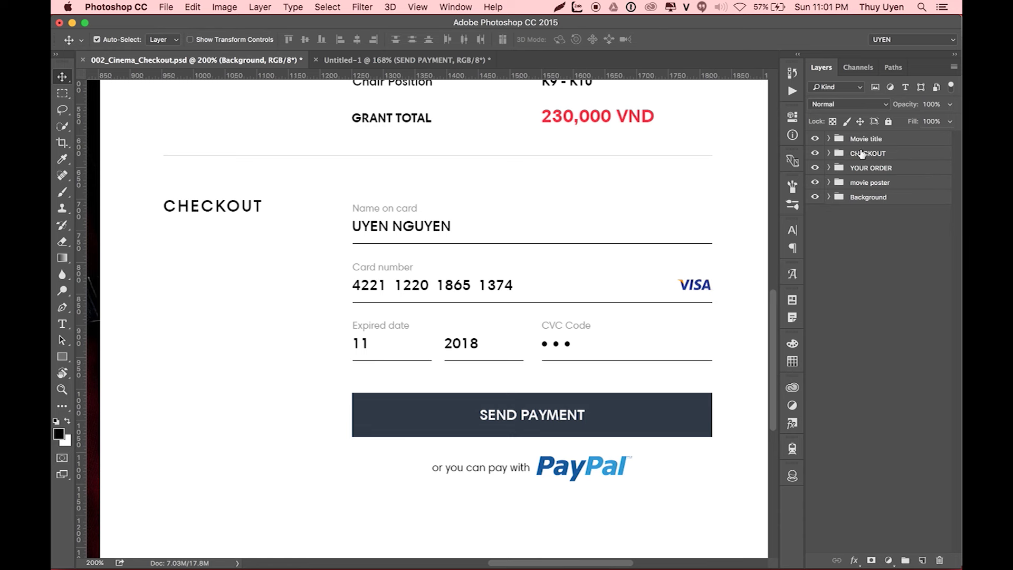
left_click(828, 153)
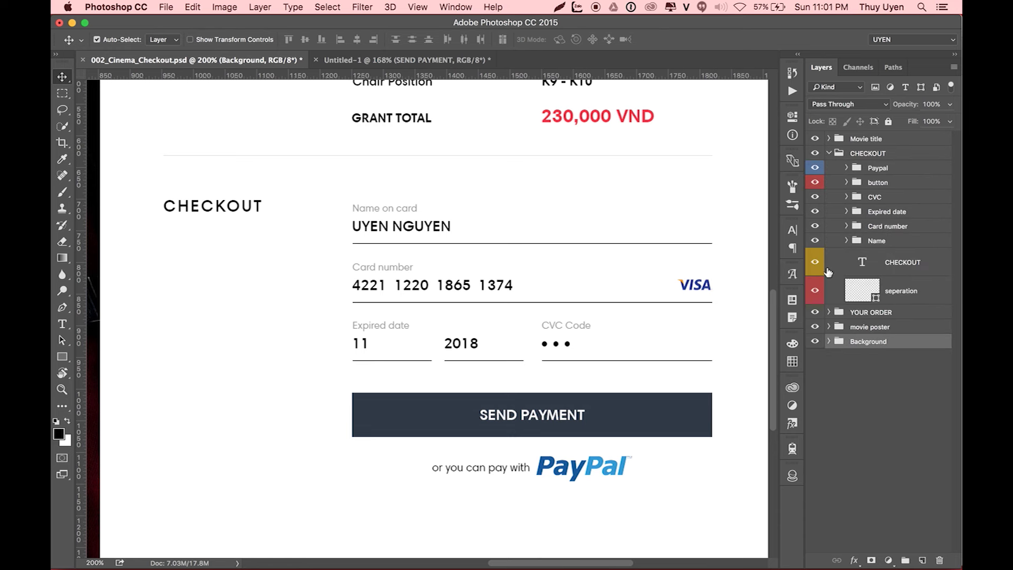
left_click(847, 240)
left_click(891, 263)
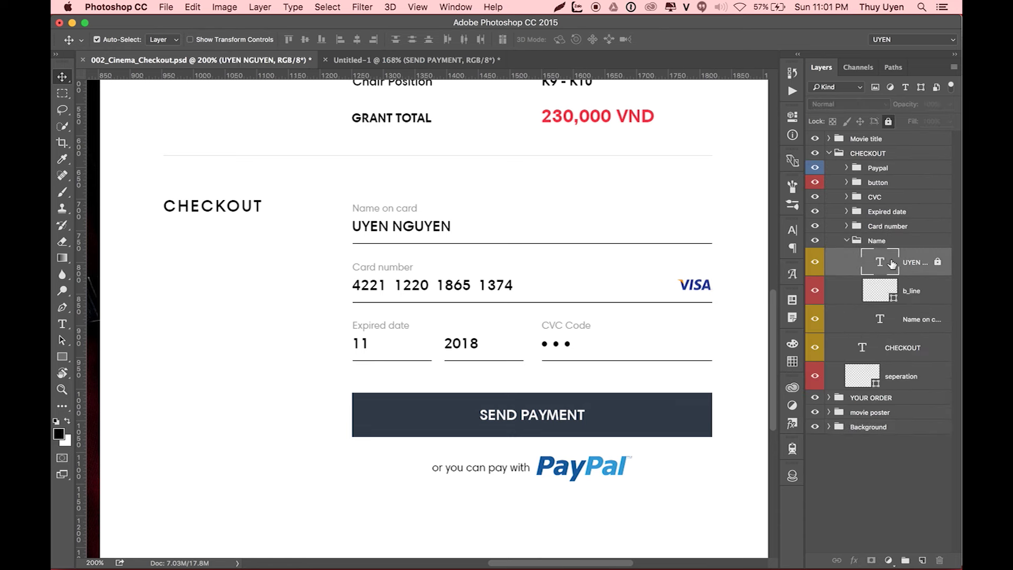
left_click(876, 240)
left_click(847, 241)
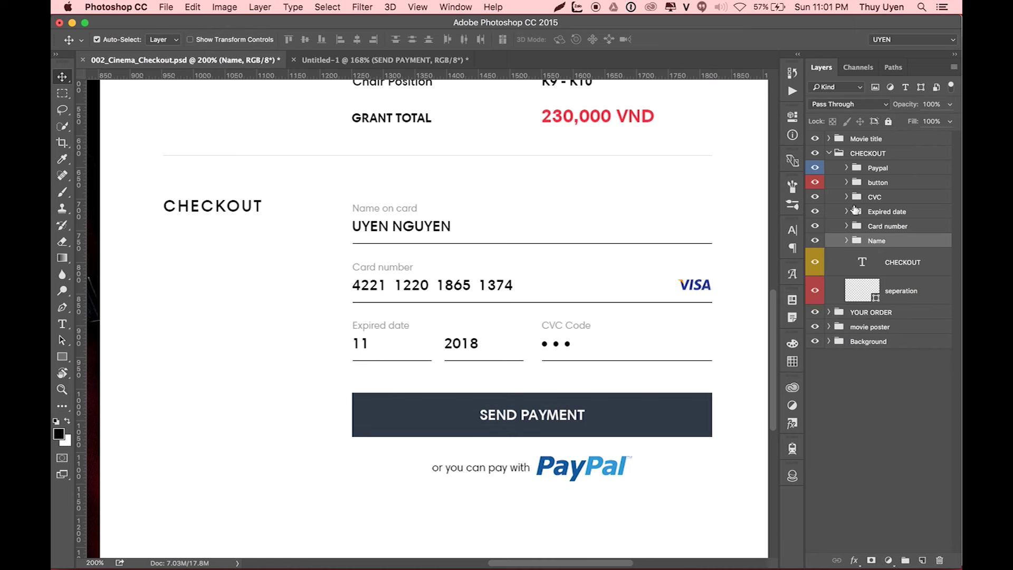
left_click(827, 154)
left_click(827, 154)
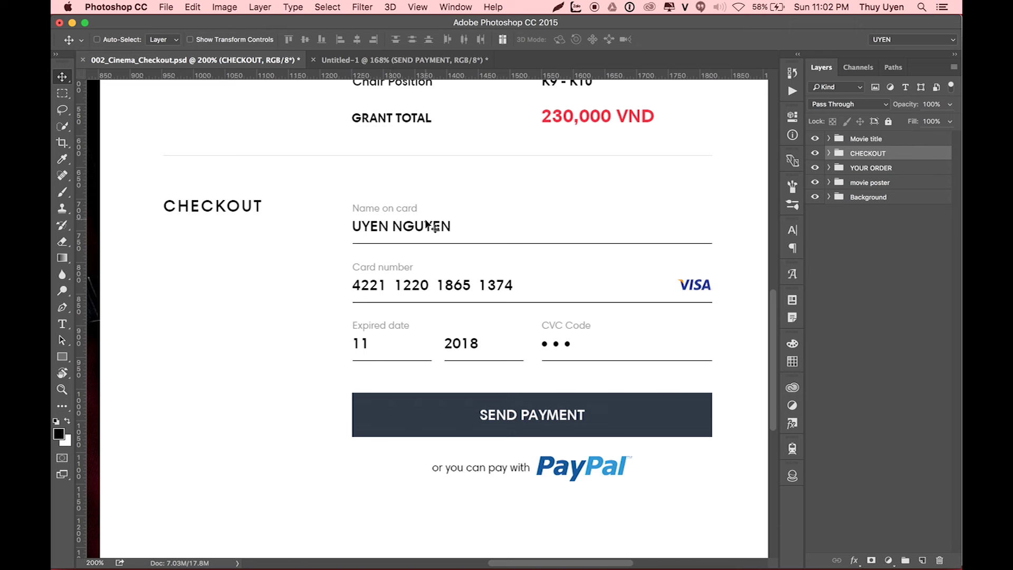
Step: Select the UYEN NGUYEN layer from the canvas via Cmd-click and right-click, then view the whole design
key("super")
left_click(422, 228)
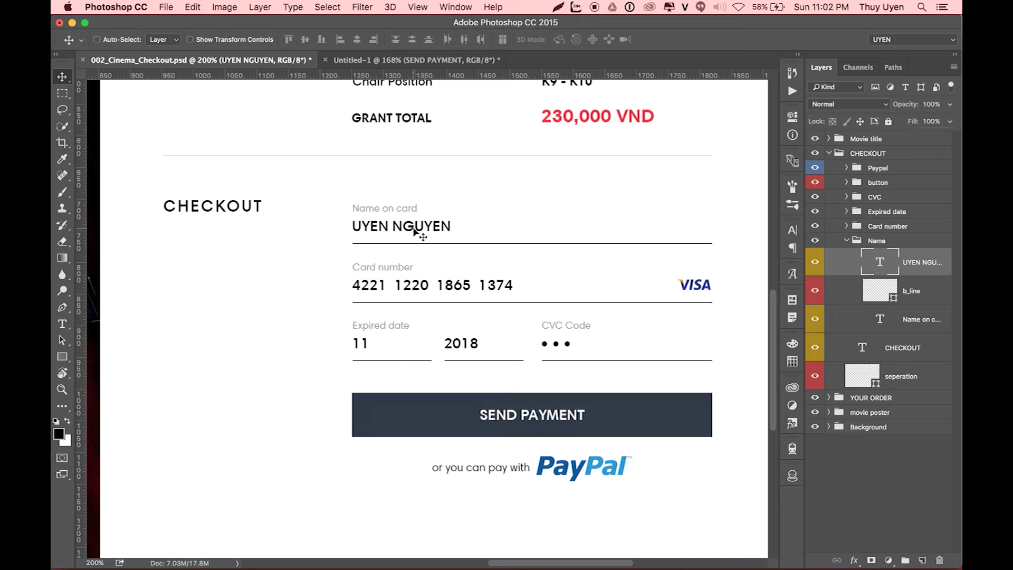
left_click(414, 228)
right_click(415, 228)
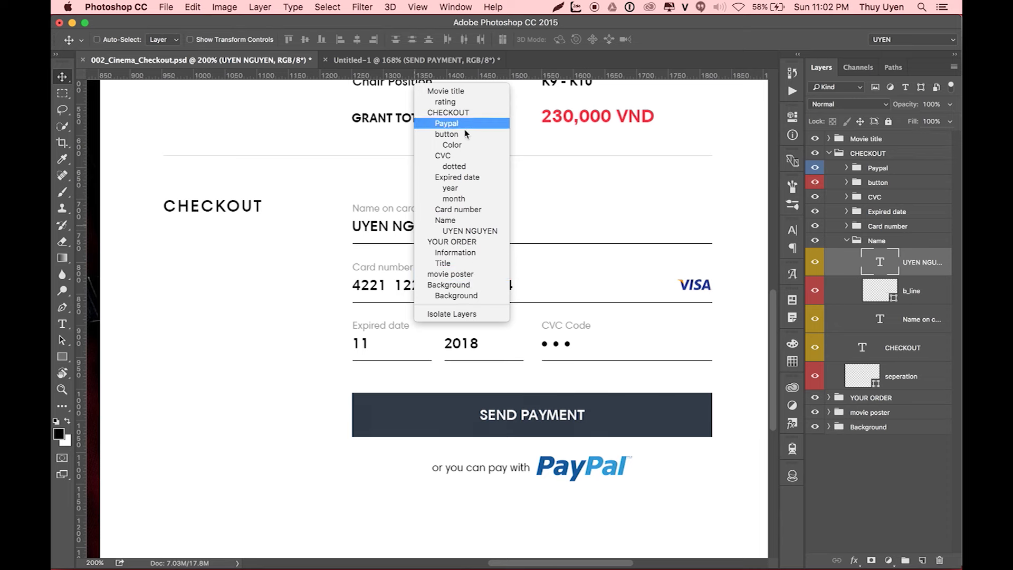
left_click(485, 232)
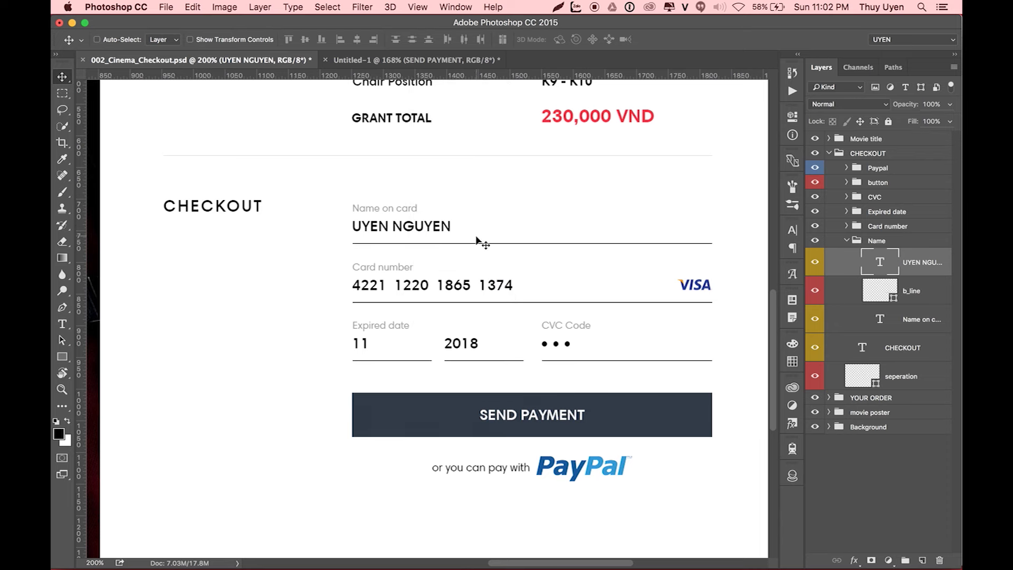
right_click(438, 228)
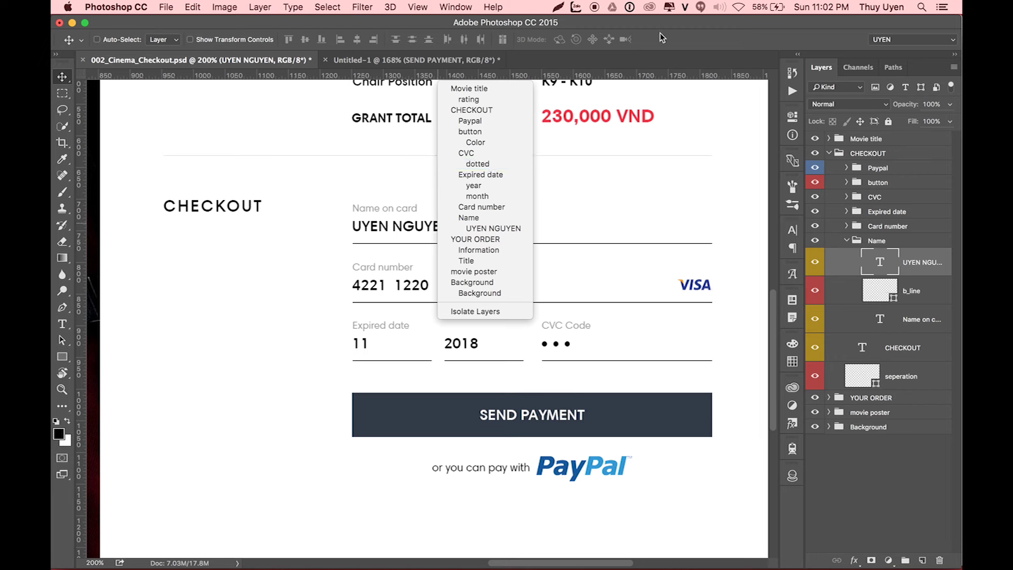
left_click(633, 98)
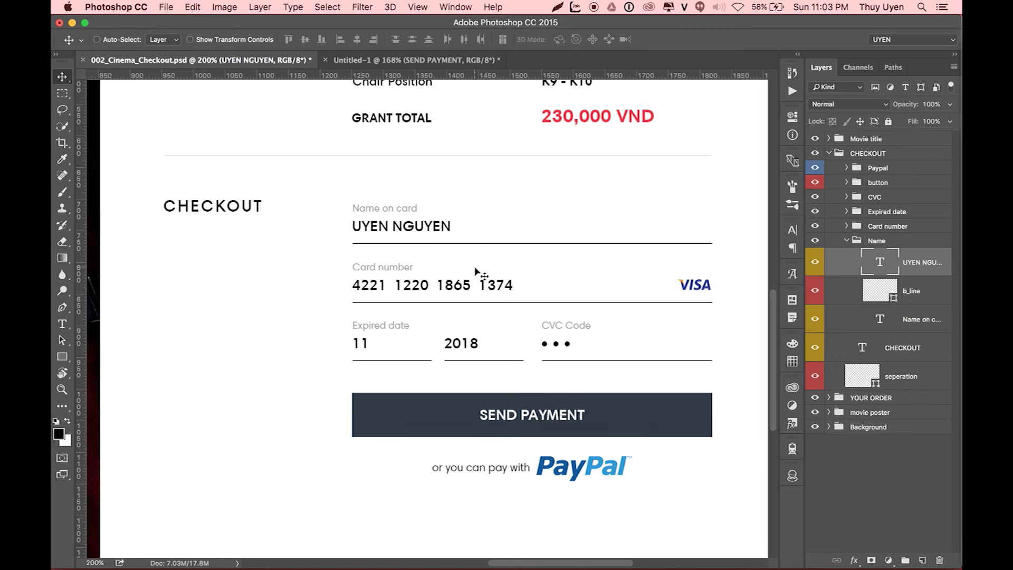
left_click(438, 227, "super")
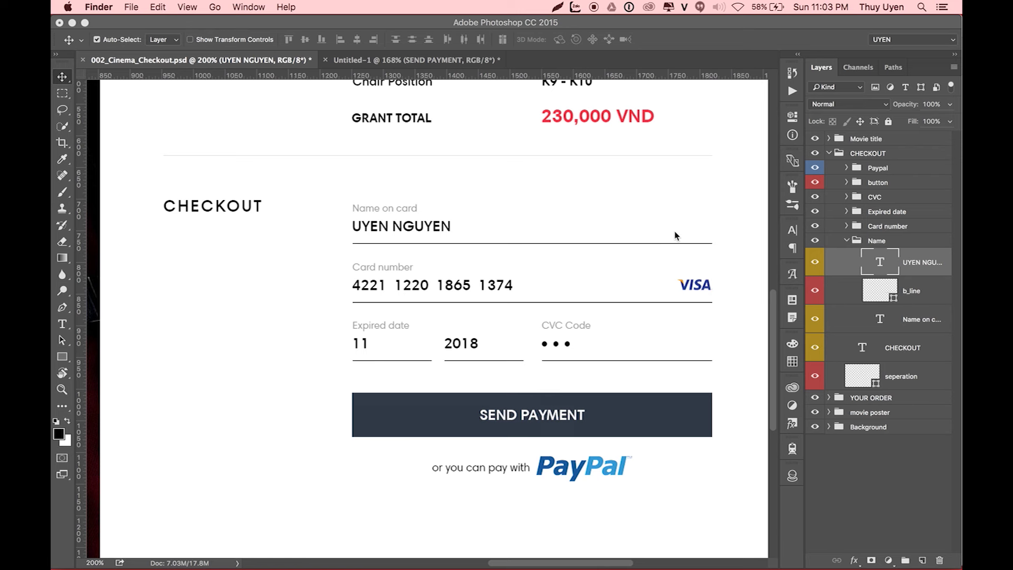
left_click(686, 49)
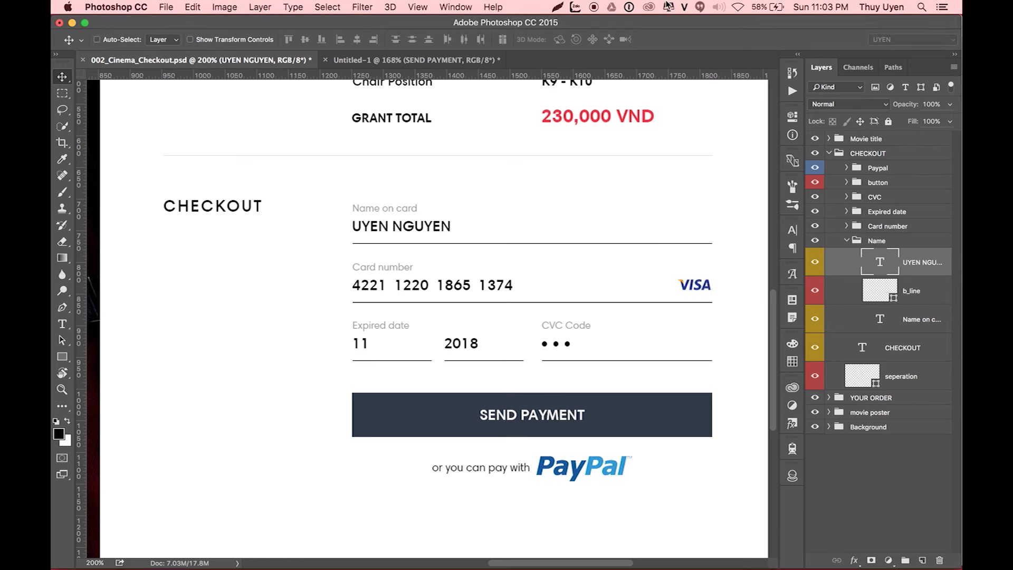
key("ctrl+1")
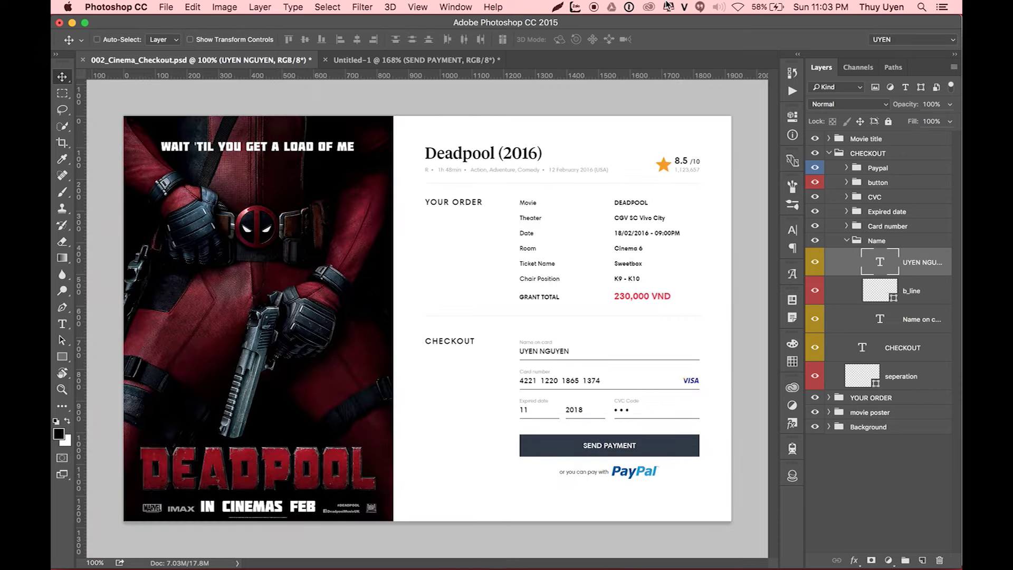
Step: In Untitled-1, draw a black 368 px square with the Rectangle tool
left_click(401, 60)
left_click(62, 357)
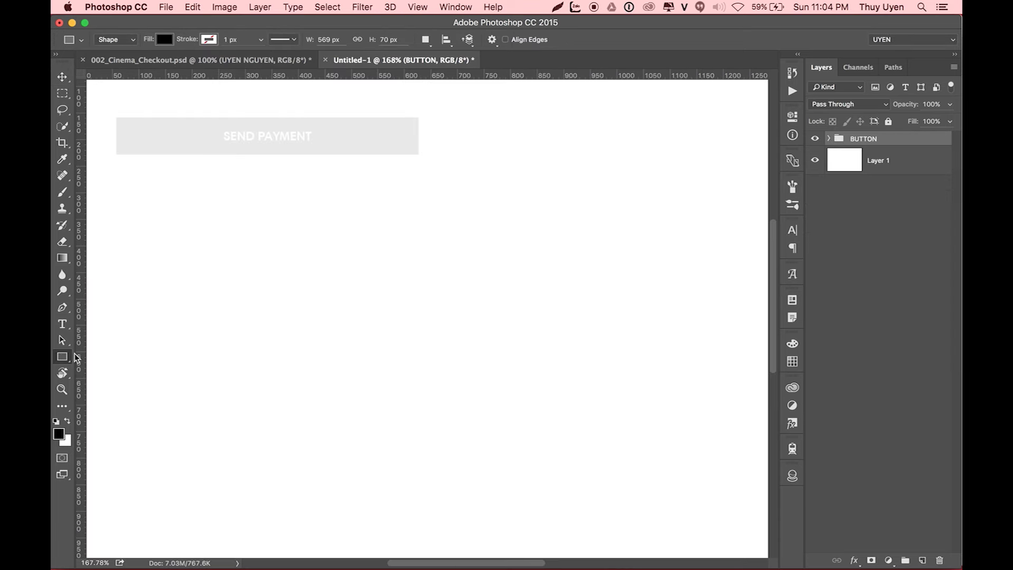
left_click_drag(285, 253, 515, 424)
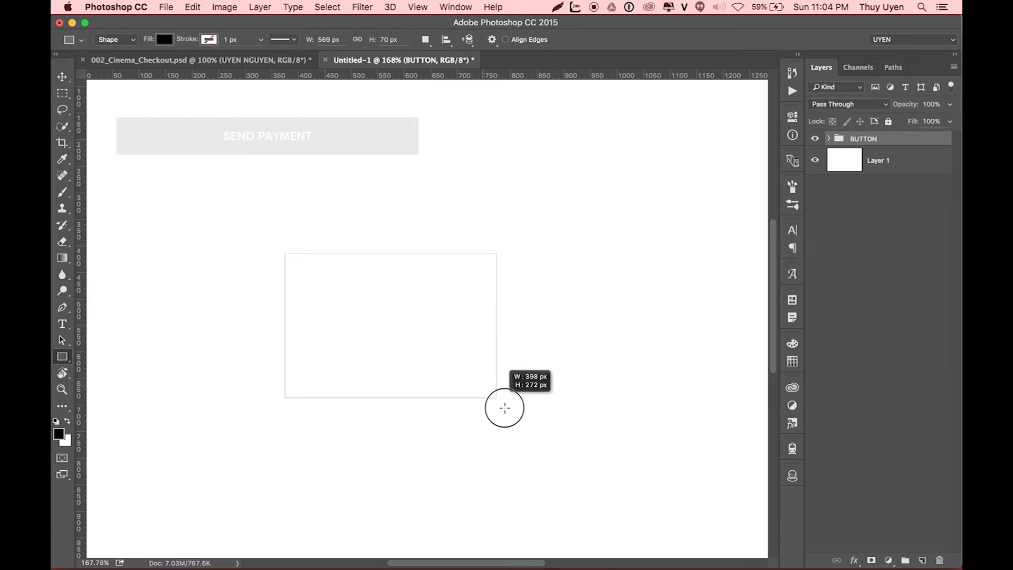
left_click_drag(516, 425, 523, 429)
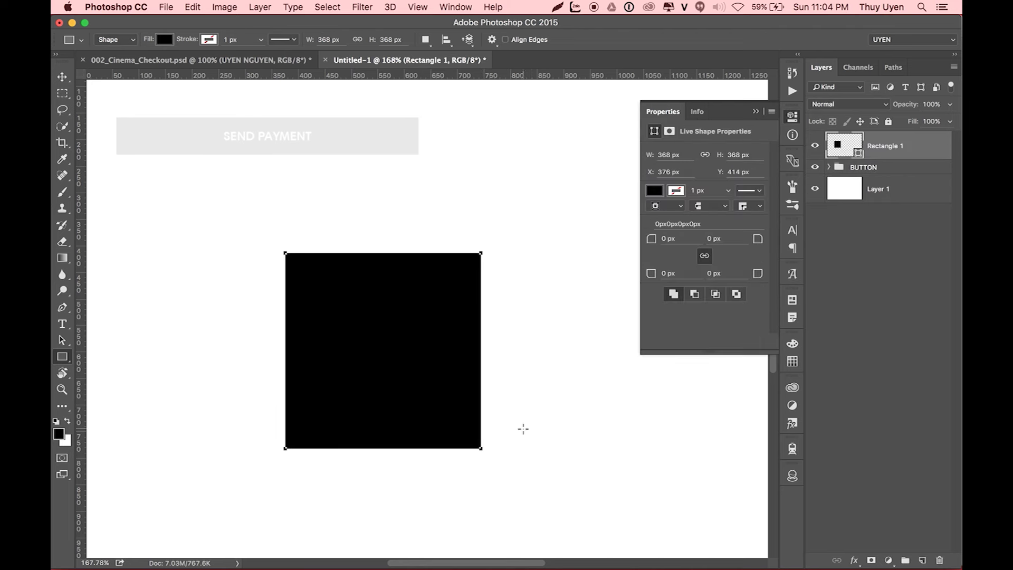
key("v")
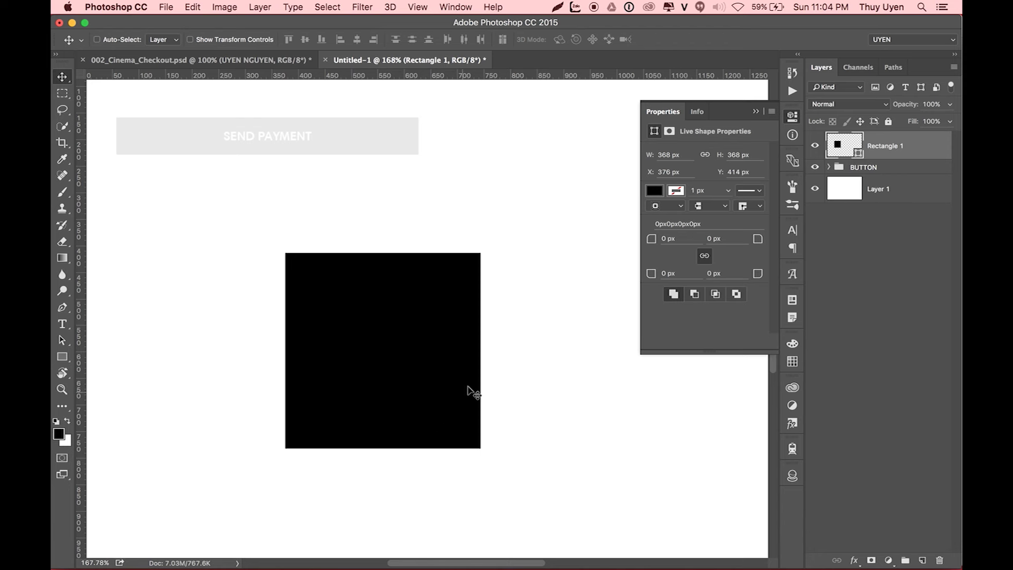
Step: Load the square's outline as a selection and add an empty Layer 2 above it
scroll(475, 305, "down", 1)
scroll(486, 287, "down", 2)
scroll(490, 297, "up", 3)
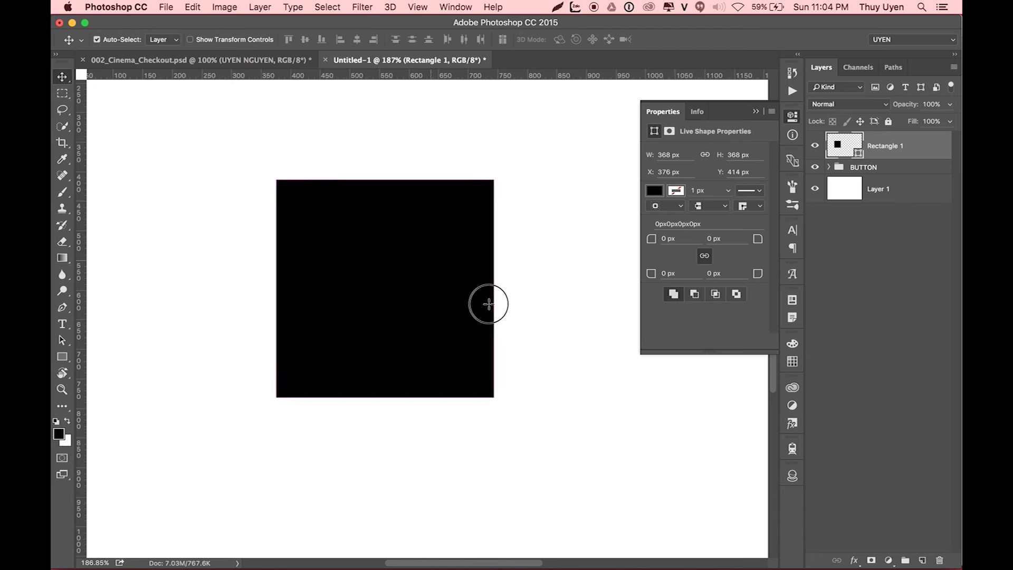
scroll(494, 304, "up", 3)
scroll(498, 306, "up", 1)
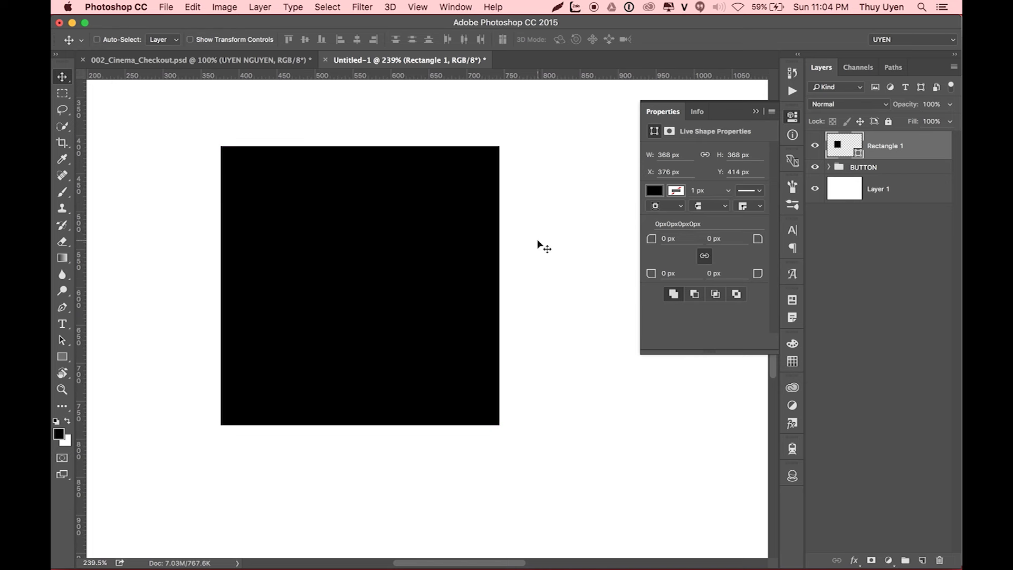
left_click(844, 151, "super")
left_click(922, 561)
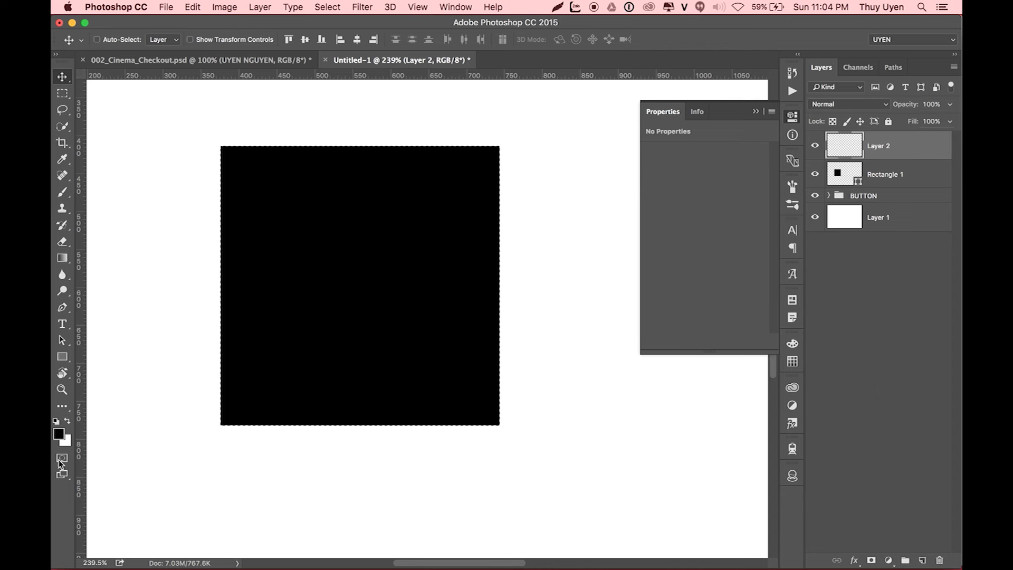
left_click(67, 442)
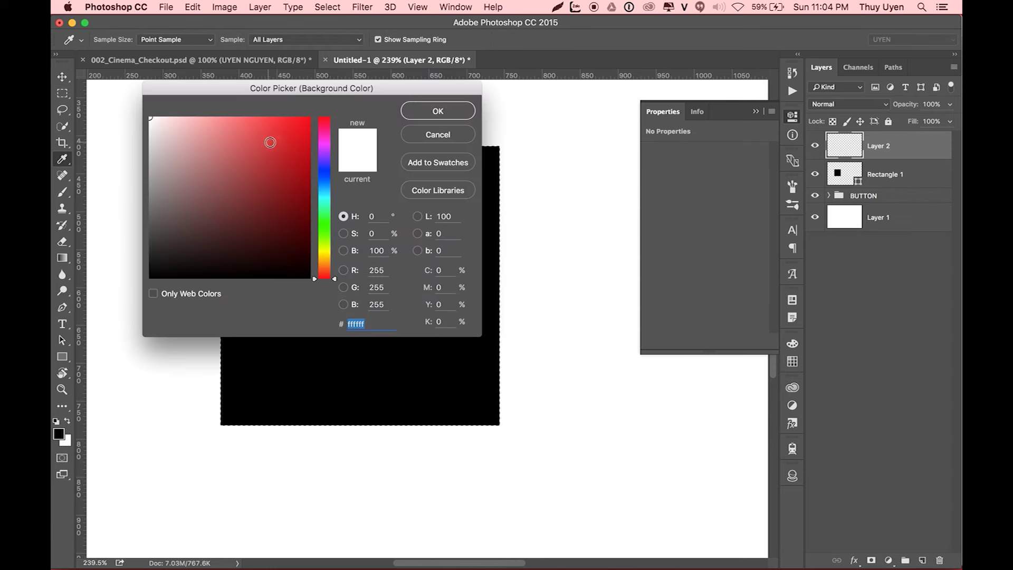
Step: Set the background colour to red and fill the square selection with it
left_click(283, 129)
left_click(415, 107)
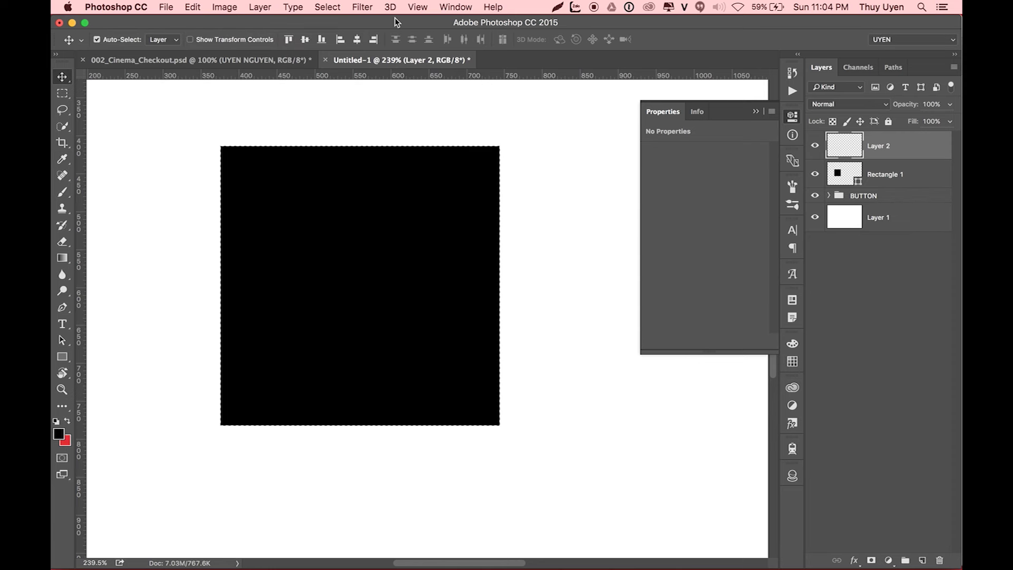
key("ctrl+BackSpace")
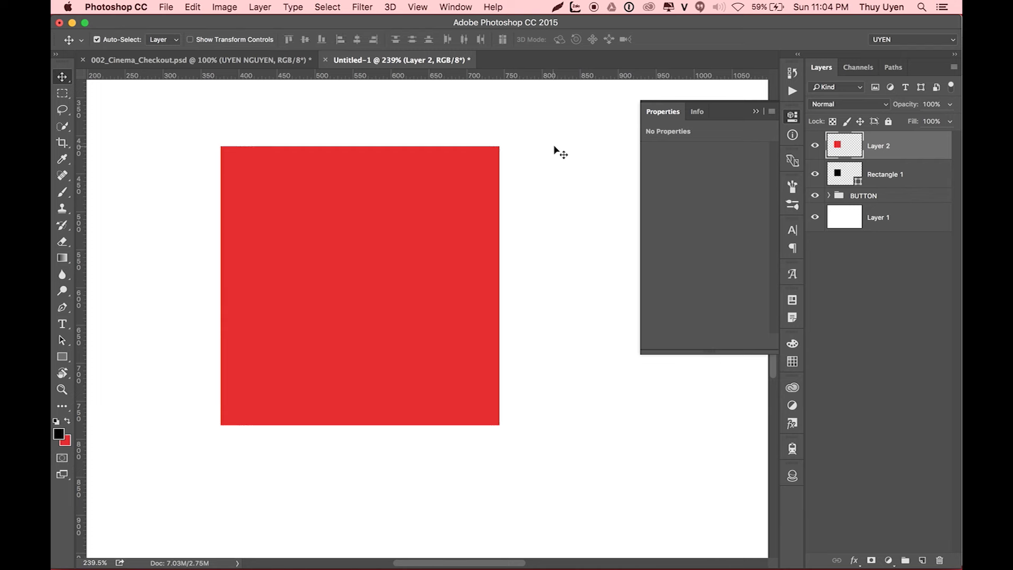
Step: Contract the selection by 10 px, delete its interior, and deselect to leave a red frame
left_click(335, 6)
mouse_move(372, 176)
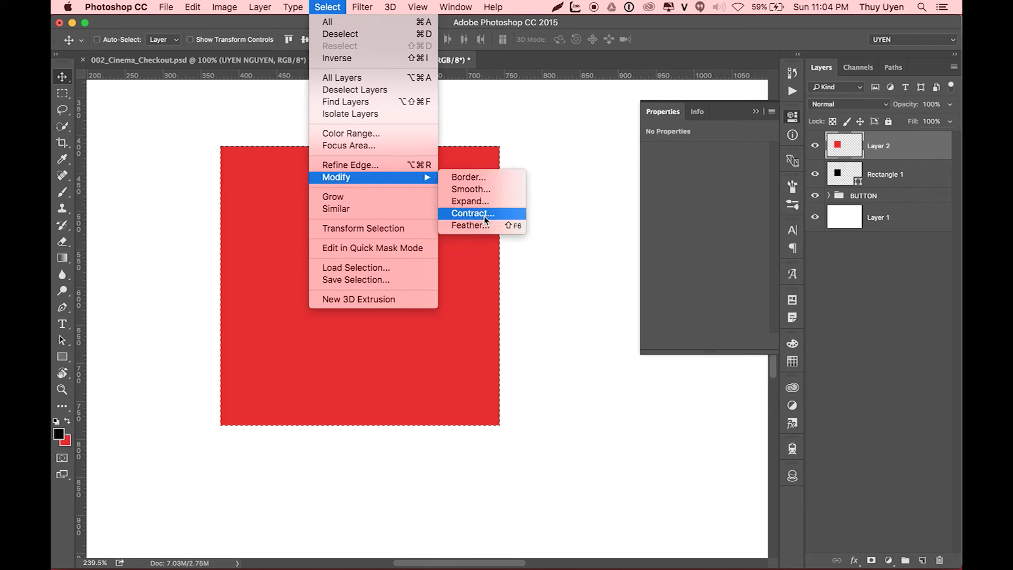
left_click(482, 213)
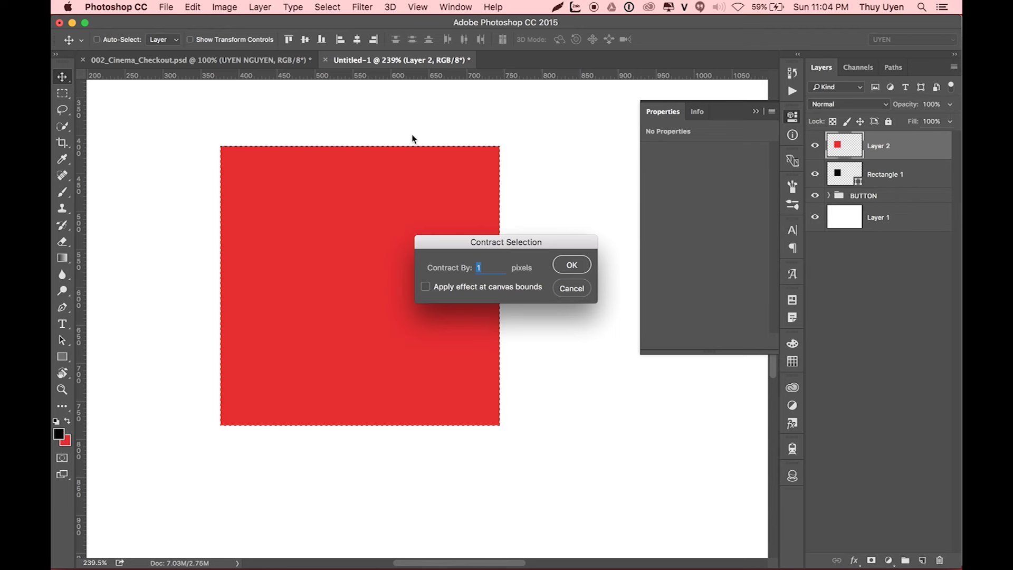
type("10")
key("Return")
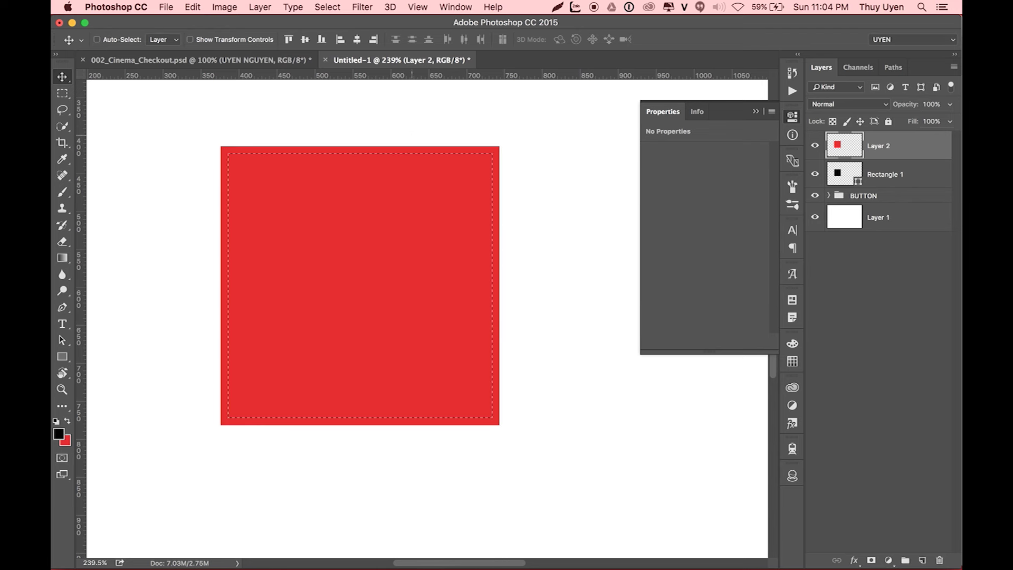
key("alt+BackSpace")
key("super+d")
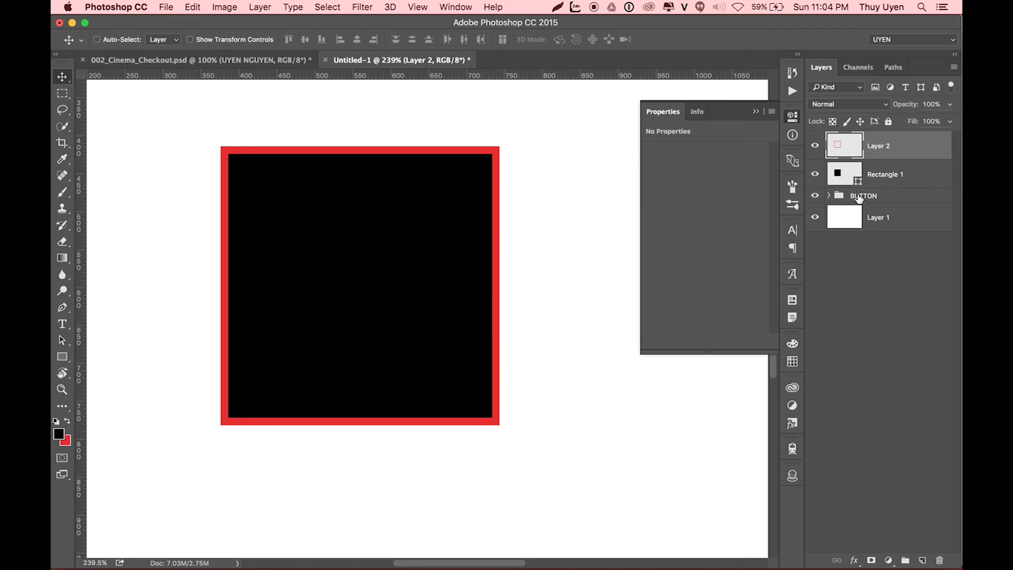
Step: Select the black square's Rectangle 1 layer, briefly hiding and re-showing the red frame
left_click(894, 170)
left_click(839, 149)
left_click(815, 147)
left_click(891, 174)
left_click(890, 146)
left_click(814, 146)
left_click(919, 172)
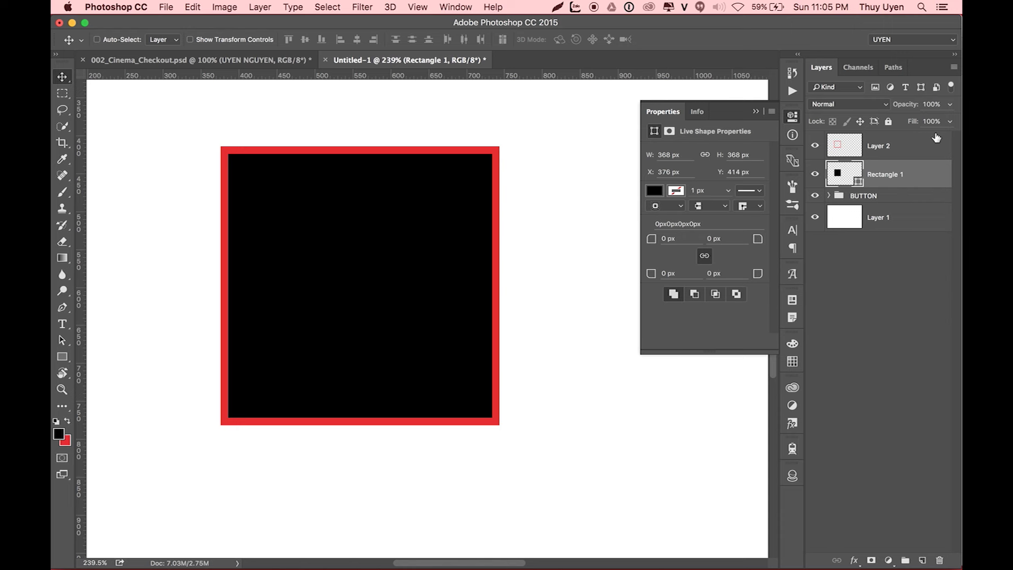
Step: Duplicate Rectangle 1 and check the copy's fill colour, keeping it black
key("super+j")
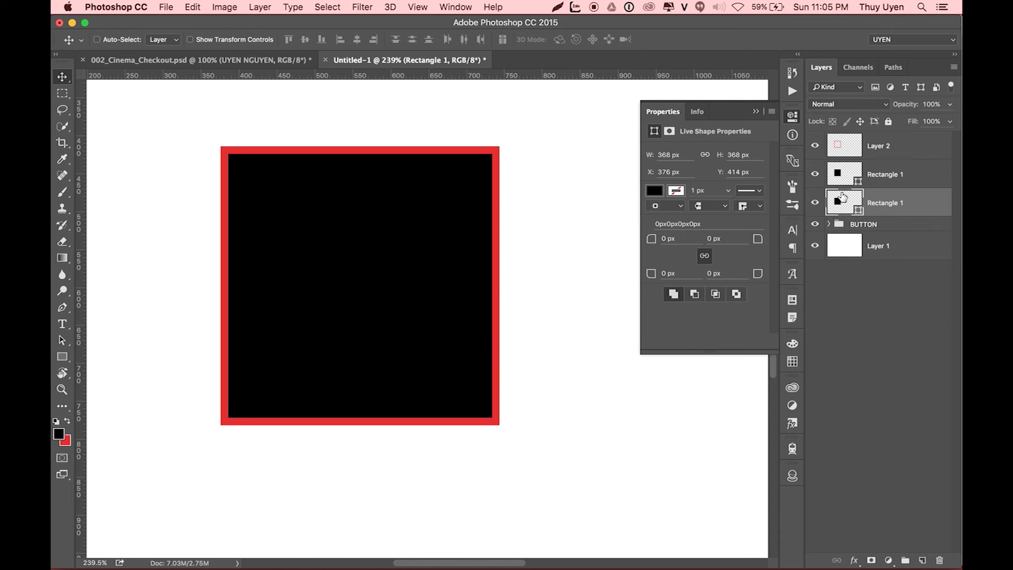
double_click(842, 199)
left_click_drag(181, 276, 145, 279)
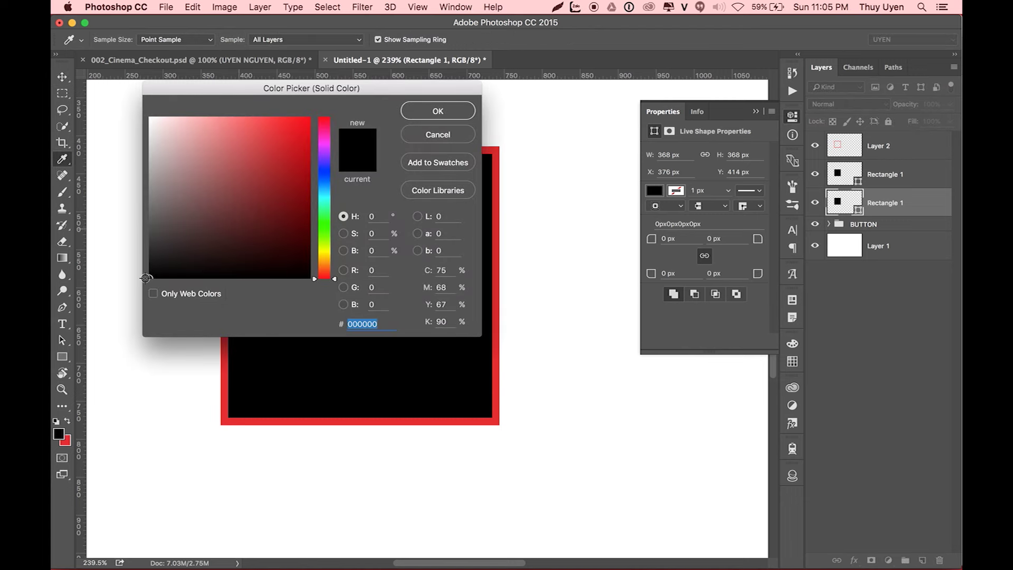
left_click(407, 112)
Step: Nudge the lower copy 10 px down and right and set its opacity to 20%
key("v")
scroll(523, 389, "up", 5)
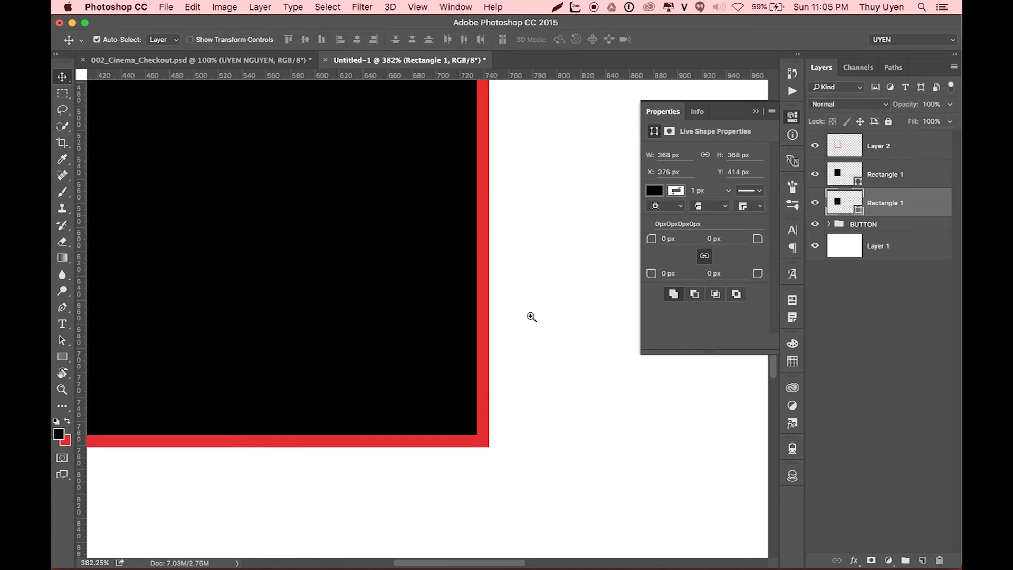
key("shift+Down")
key("shift+Right")
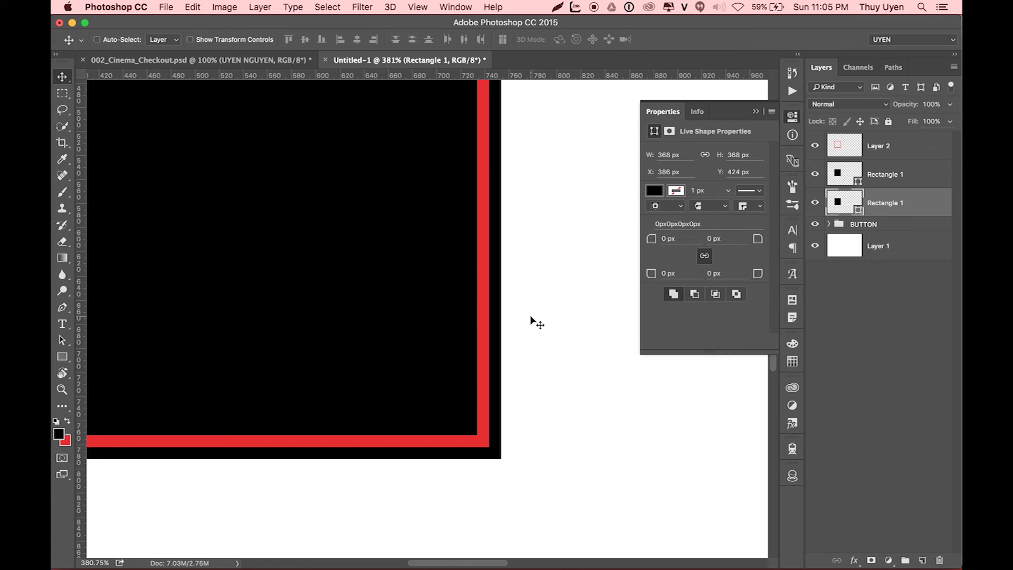
key("2")
key("ctrl+minus")
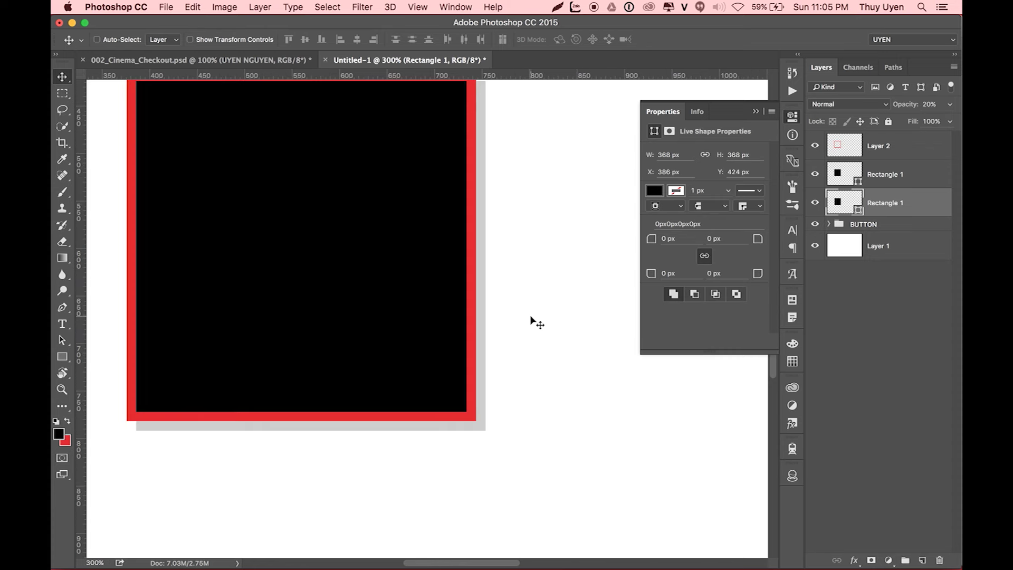
scroll(477, 338, "left", 5)
scroll(477, 337, "up", 2)
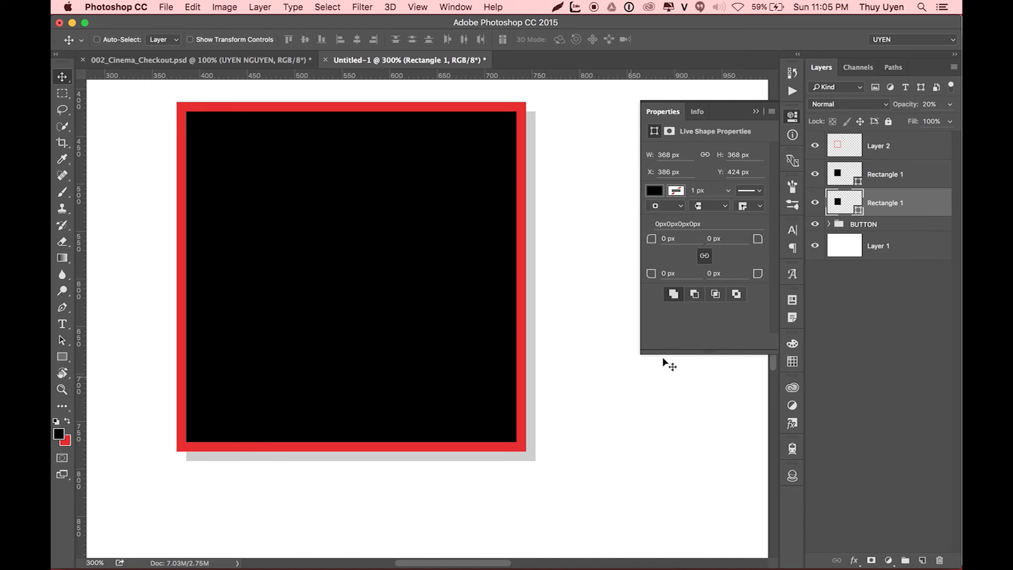
Step: Rename the square layers SHAPE, DROP SHADOW and STROKE
left_click(899, 157)
left_click(898, 202)
double_click(886, 174)
type("SHAPE")
key("Return")
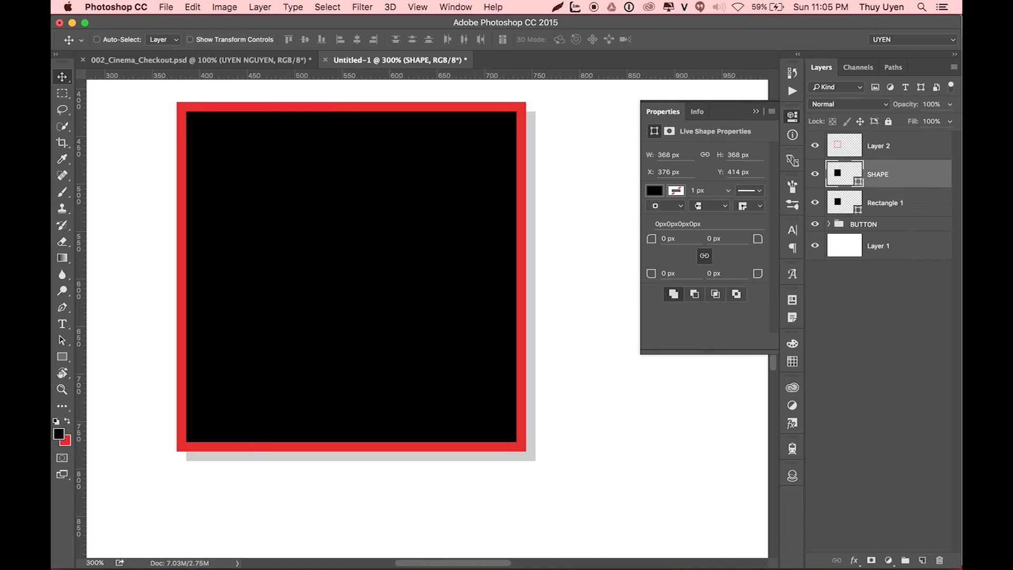
double_click(893, 202)
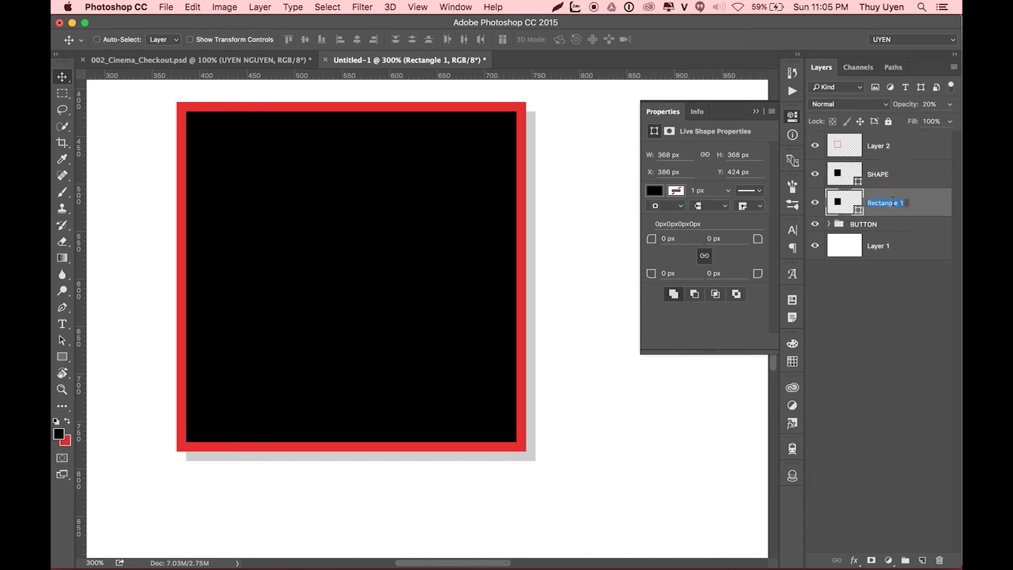
type("DROP SHADOW")
key("Return")
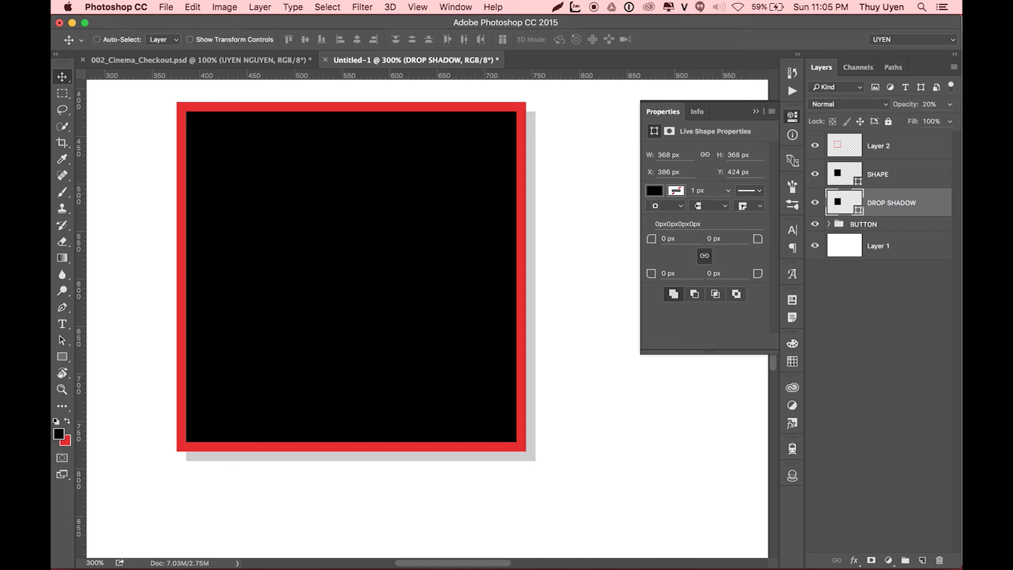
double_click(878, 147)
type("STROKE")
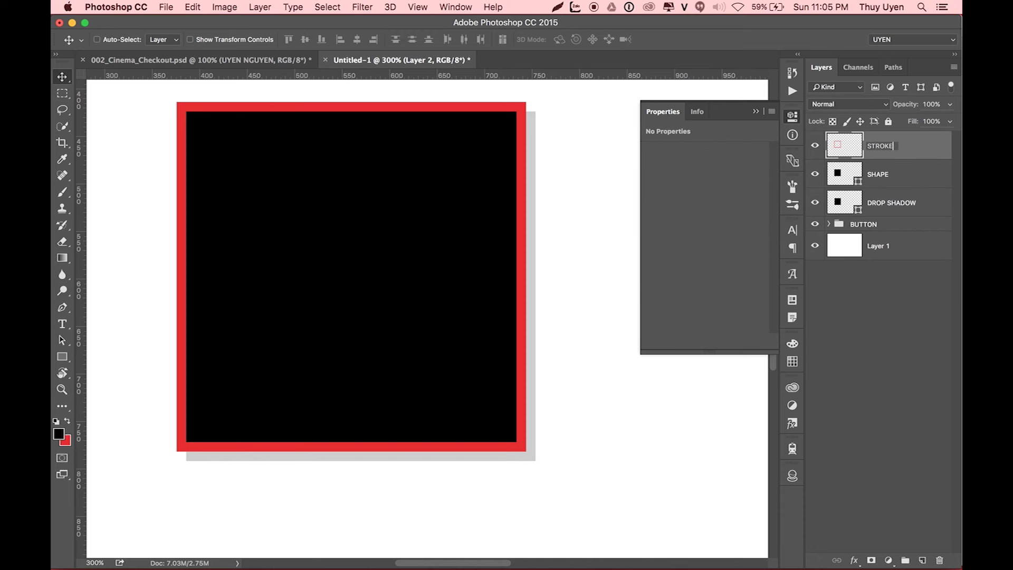
key("Return")
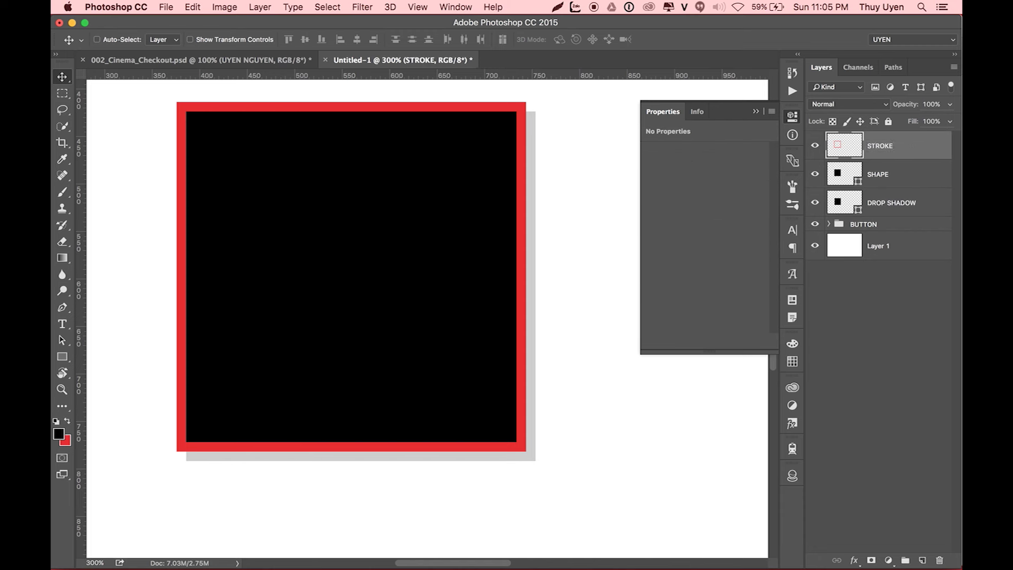
Step: Group the three layers into Group 1 and Alt-drag a SHAPE copy above the group
left_click(941, 203, "shift")
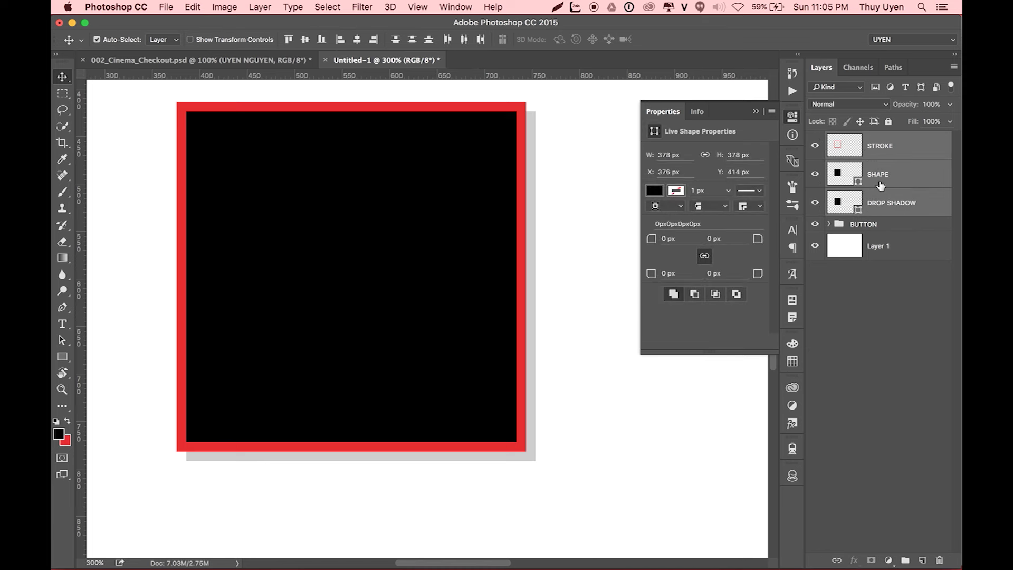
key("ctrl+g")
left_click(816, 139)
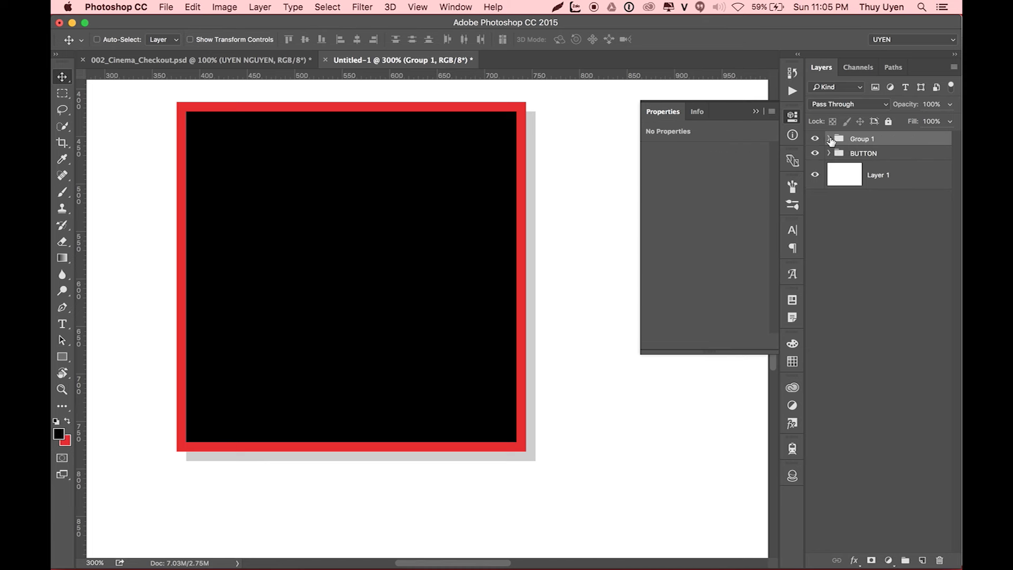
left_click(831, 140)
left_click(910, 188)
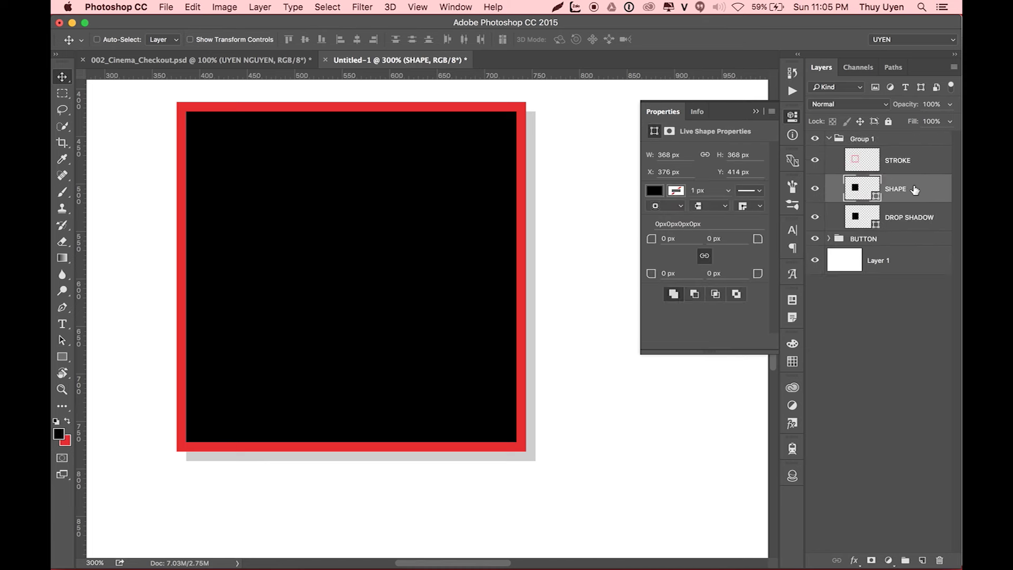
left_click_drag(915, 190, 913, 144)
Step: Move the SHAPE copy right, beside the framed square, and review Group 1's layers
left_click(829, 166)
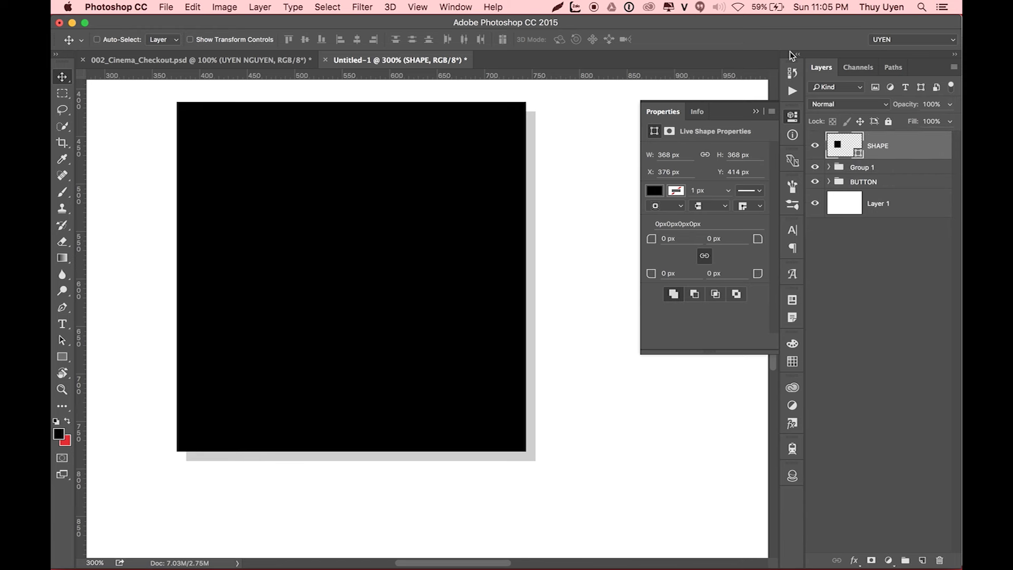
key("super+minus")
left_click_drag(491, 222, 314, 206)
left_click_drag(271, 248, 515, 240)
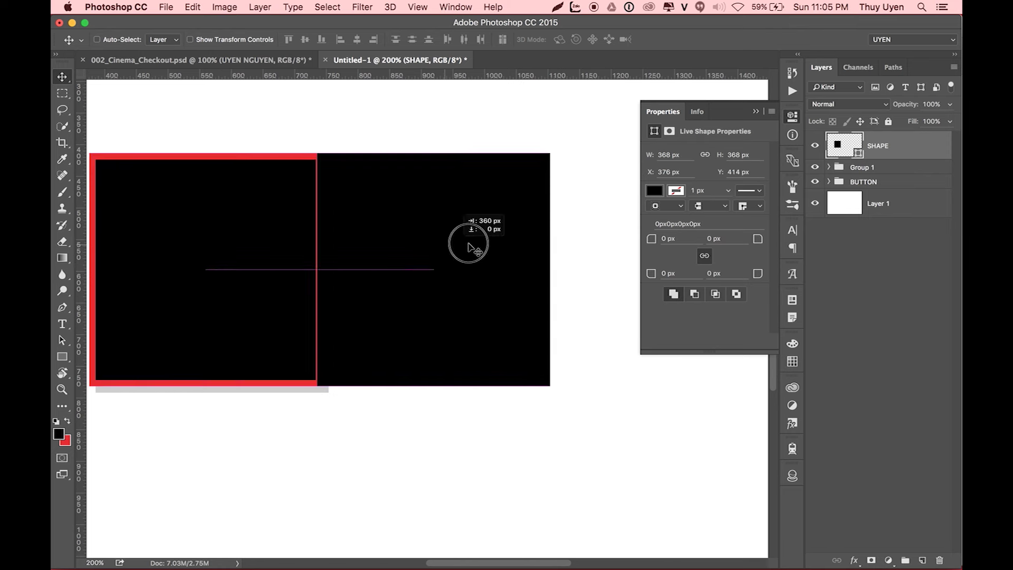
left_click(829, 167)
left_click(917, 189)
left_click(916, 217)
left_click(917, 244)
left_click(908, 168)
left_click(830, 167)
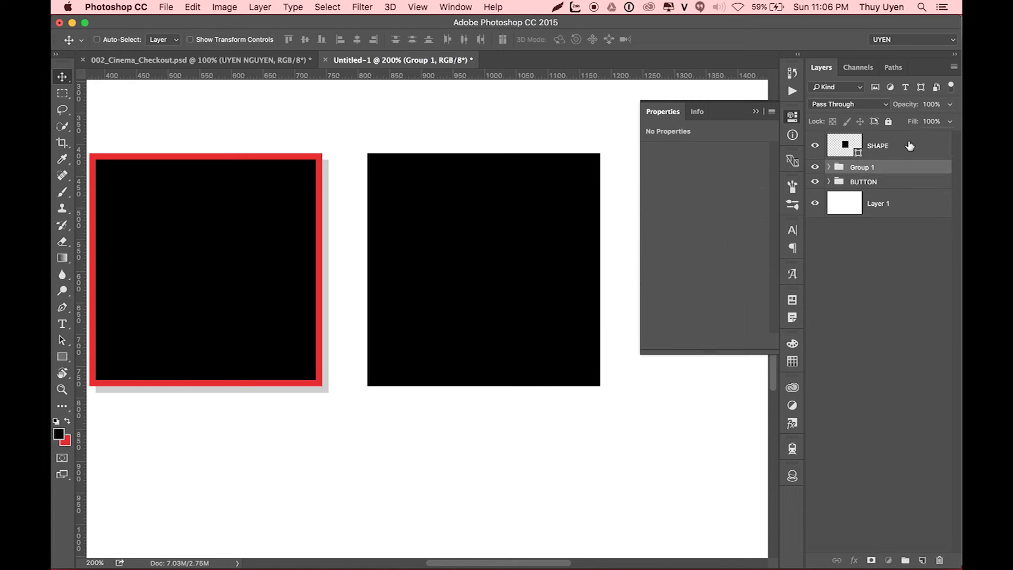
Step: Give the SHAPE copy a solid pure red stroke effect
double_click(921, 142)
left_click_drag(636, 59, 798, 135)
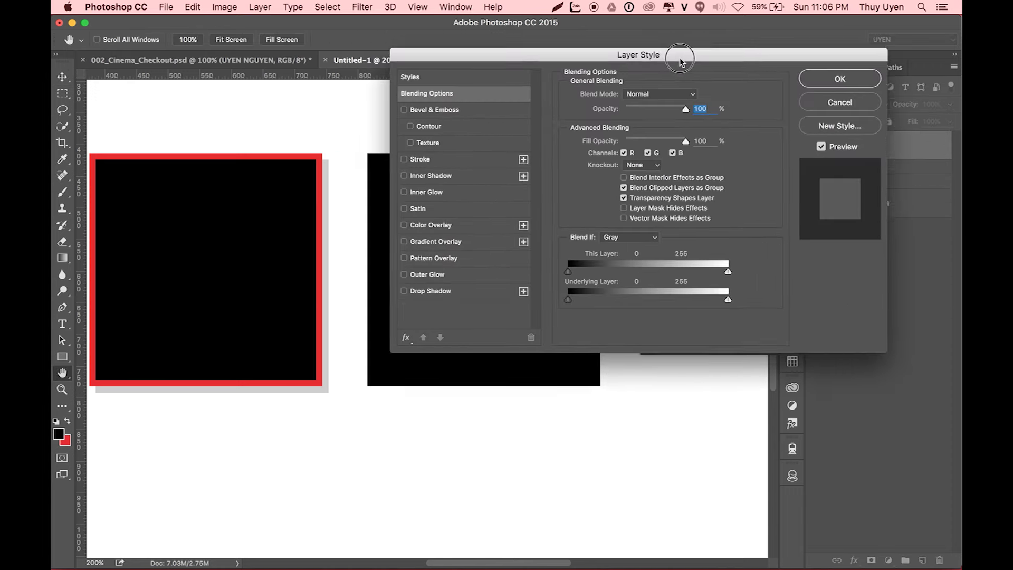
left_click(552, 246)
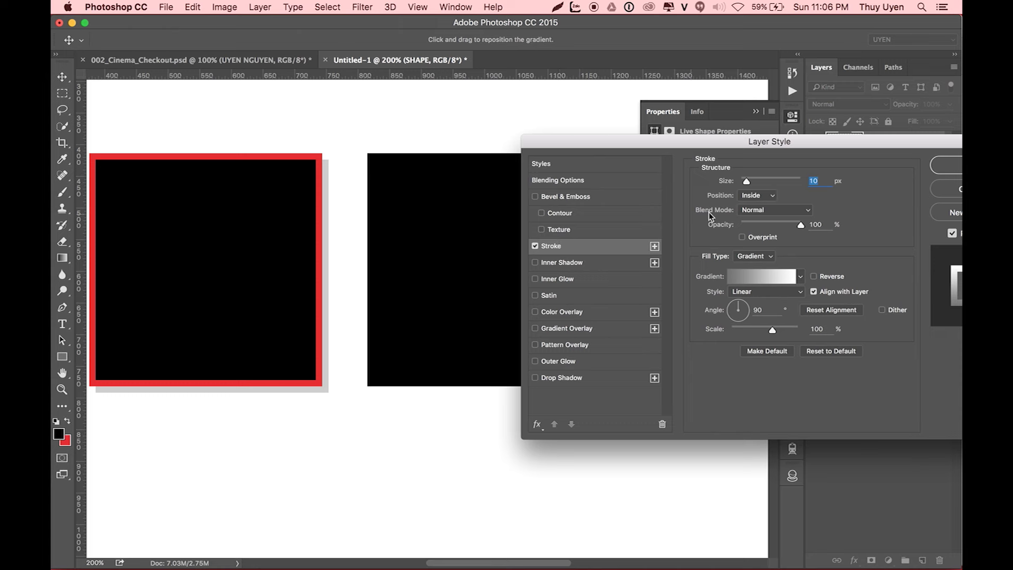
left_click(755, 256)
left_click(752, 245)
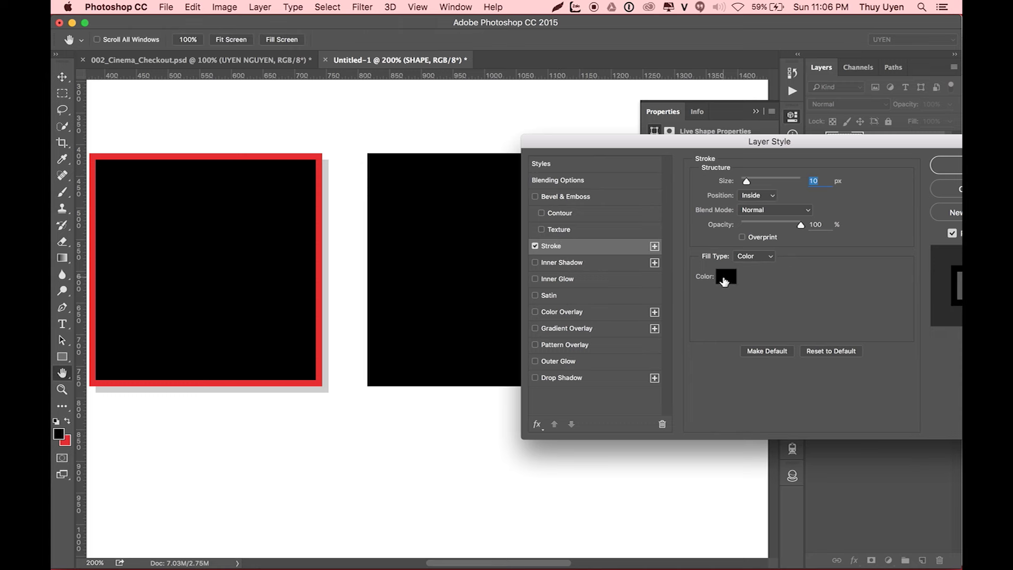
left_click(726, 276)
left_click_drag(225, 186, 327, 101)
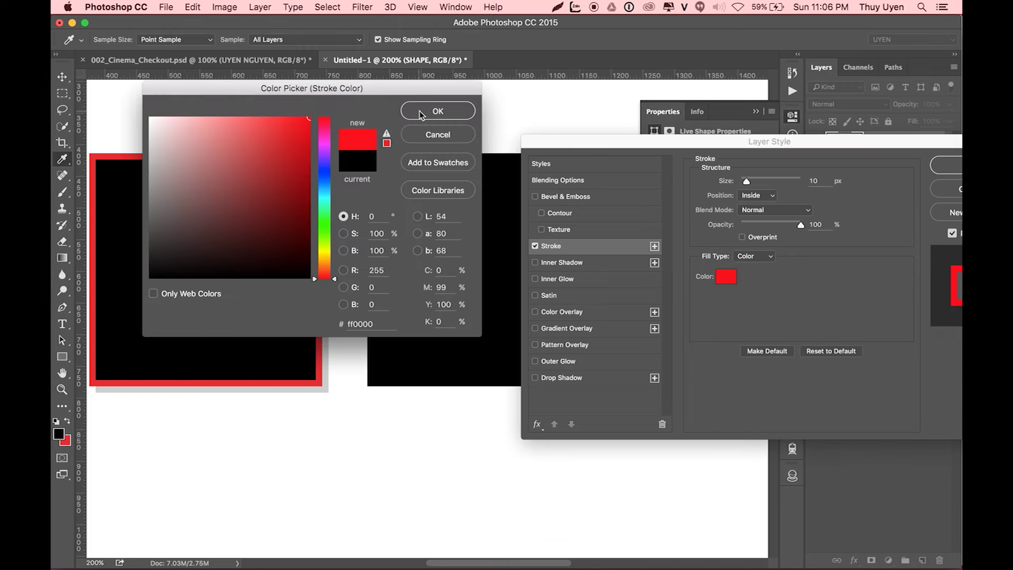
left_click(438, 111)
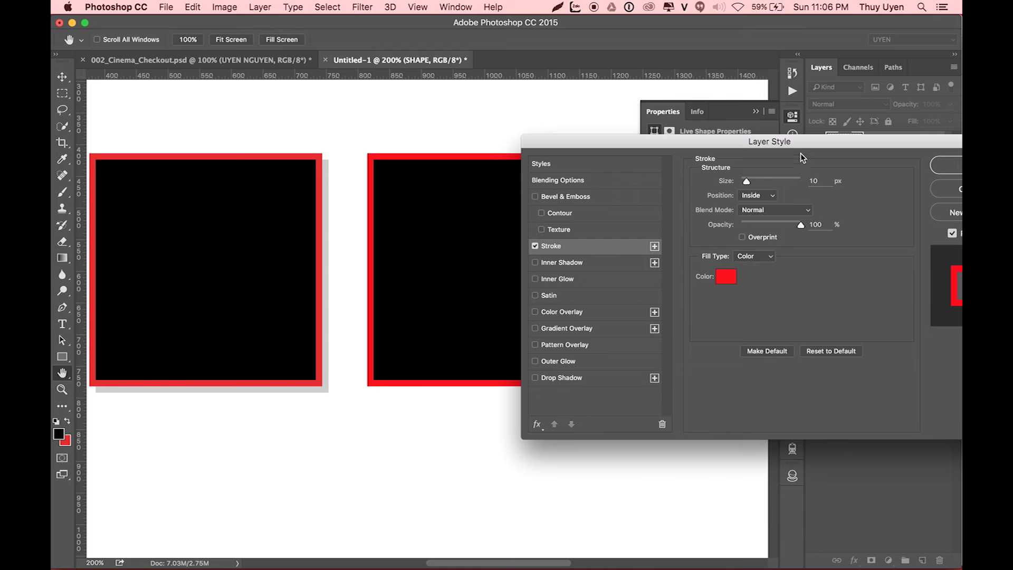
left_click_drag(802, 157, 722, 167)
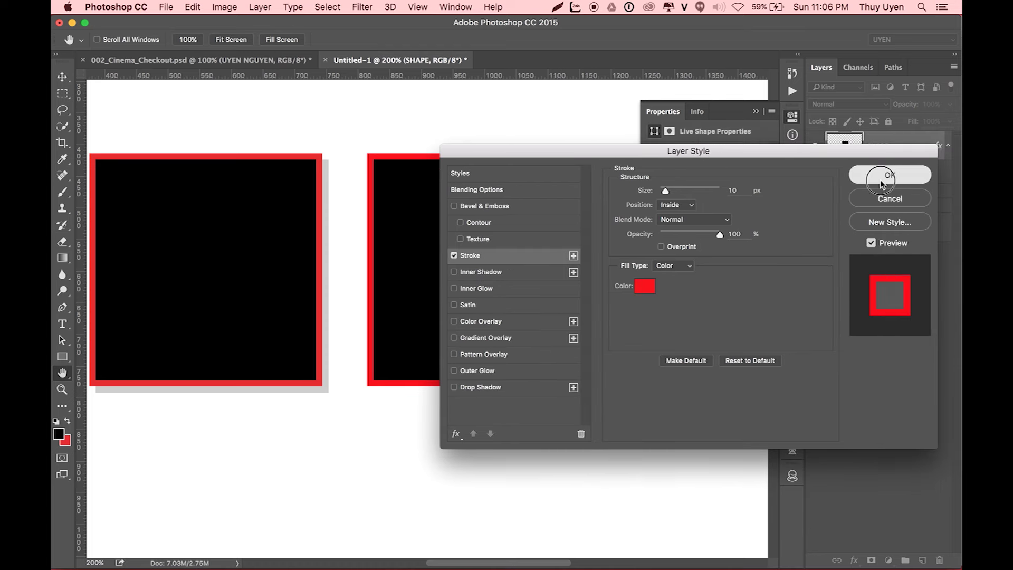
left_click(882, 183)
Step: Enable a drop shadow on the square, first trying 0 px distance and 120° angle
double_click(924, 146)
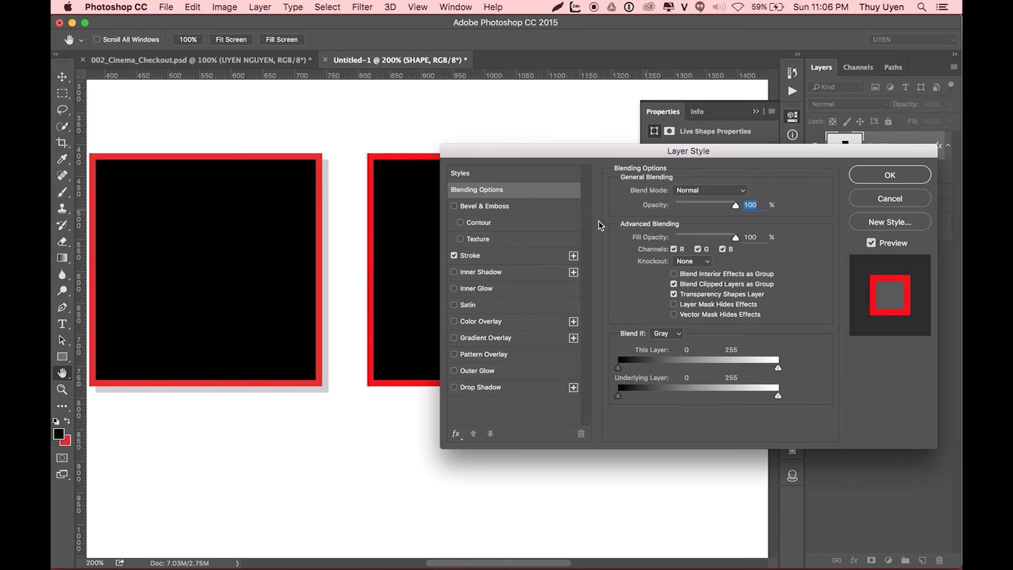
left_click(481, 389)
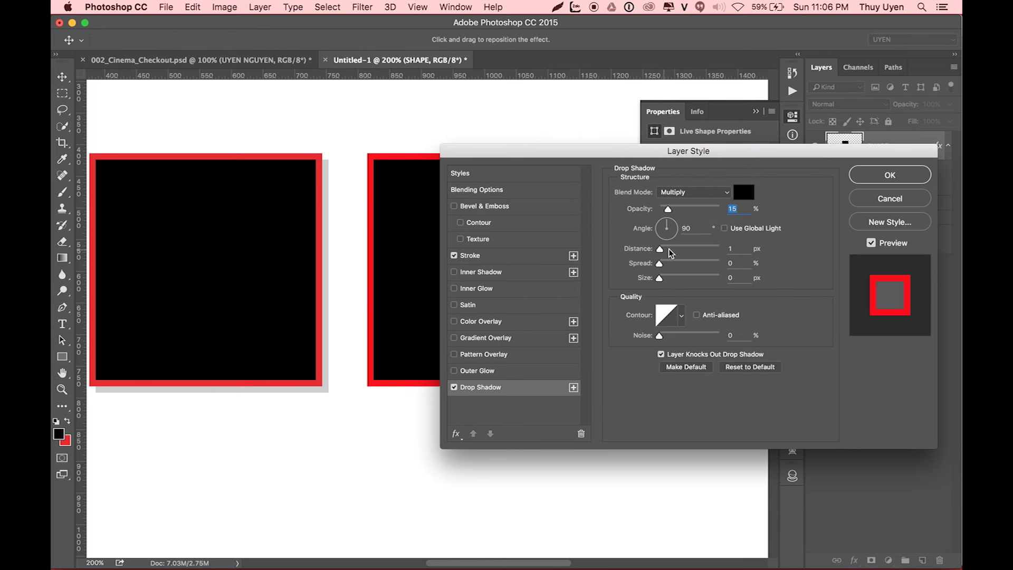
left_click(739, 246)
type("0")
key("shift+Tab")
type("120")
mouse_move(710, 152)
left_mouse_down()
mouse_move(864, 117)
mouse_move(724, 355)
left_mouse_up()
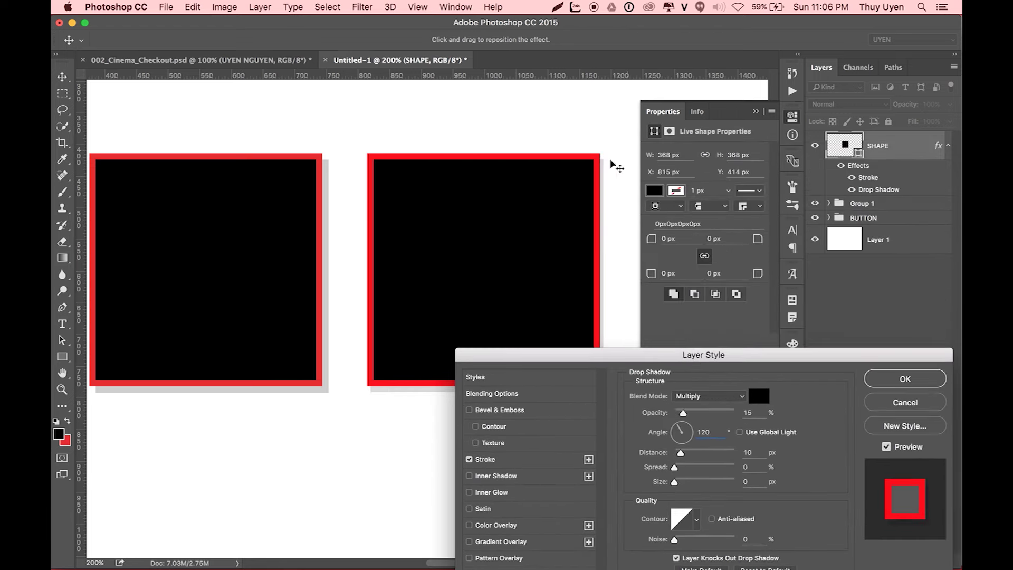
left_click_drag(636, 355, 585, 332)
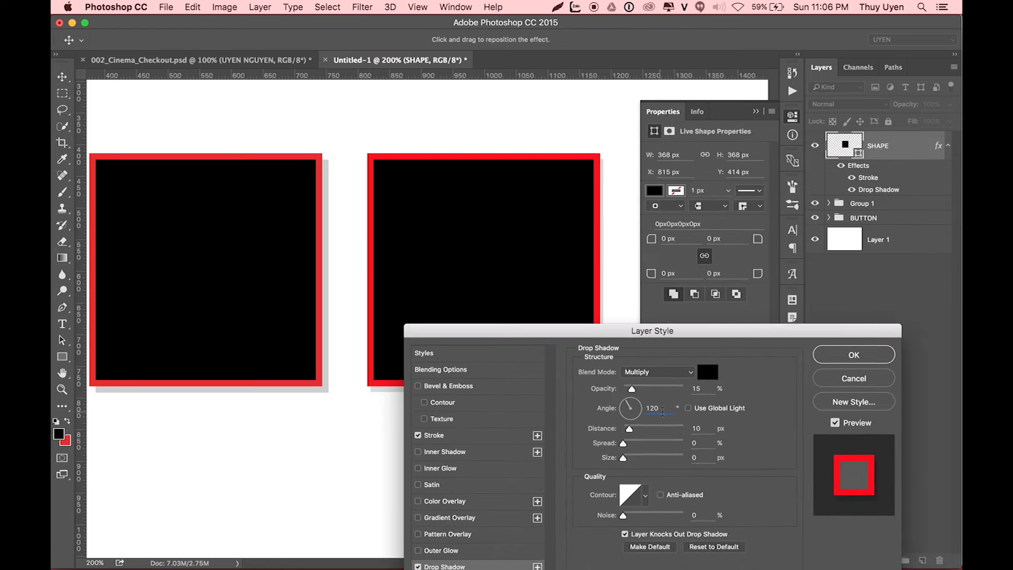
Step: Set the drop shadow to 20 px distance at 130° and confirm it
key("Tab")
type("20")
key("shift+Tab")
type("150")
key("BackSpace")
key("BackSpace")
type("30")
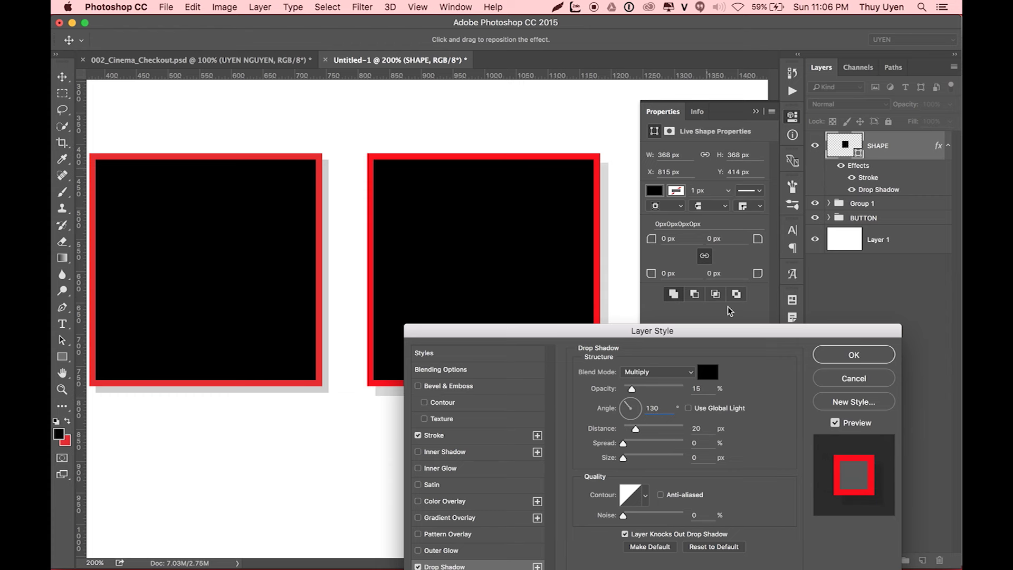
mouse_move(714, 334)
left_mouse_down()
mouse_move(711, 228)
mouse_move(745, 225)
left_mouse_up()
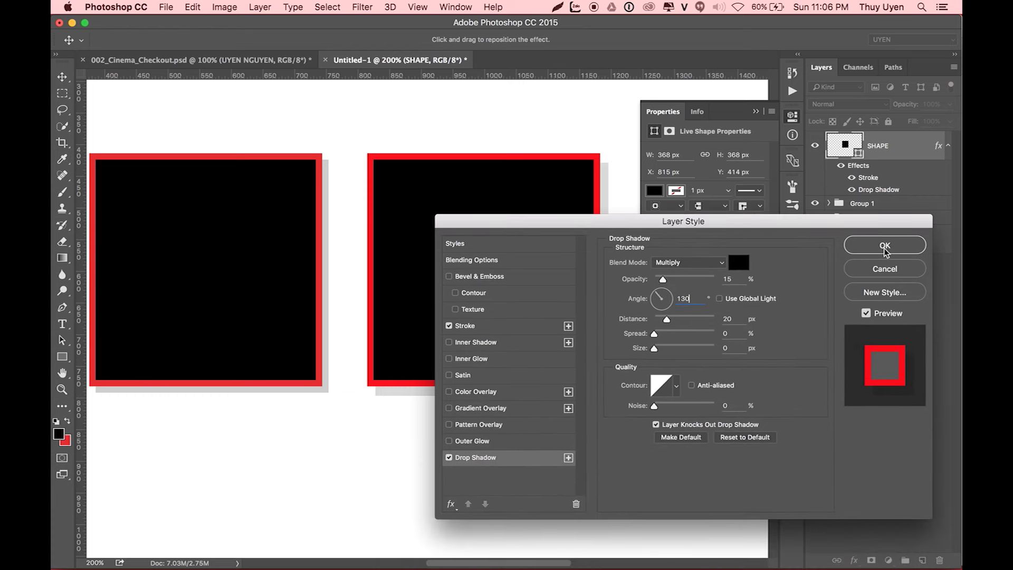
left_click(887, 252)
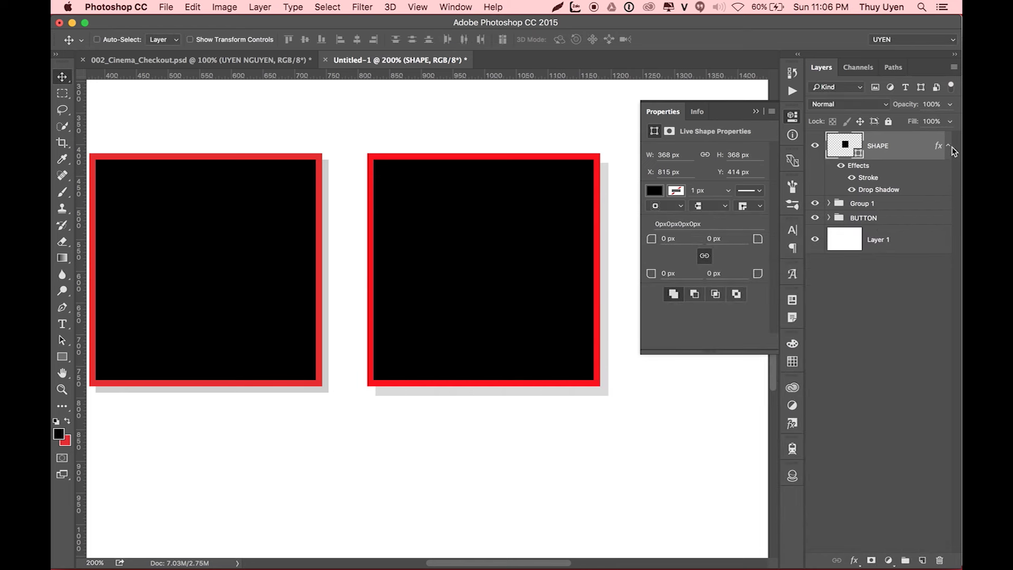
Step: Toggle the right square and its drop shadow off and on to compare
left_click(815, 147)
left_click(814, 147)
left_click(810, 149)
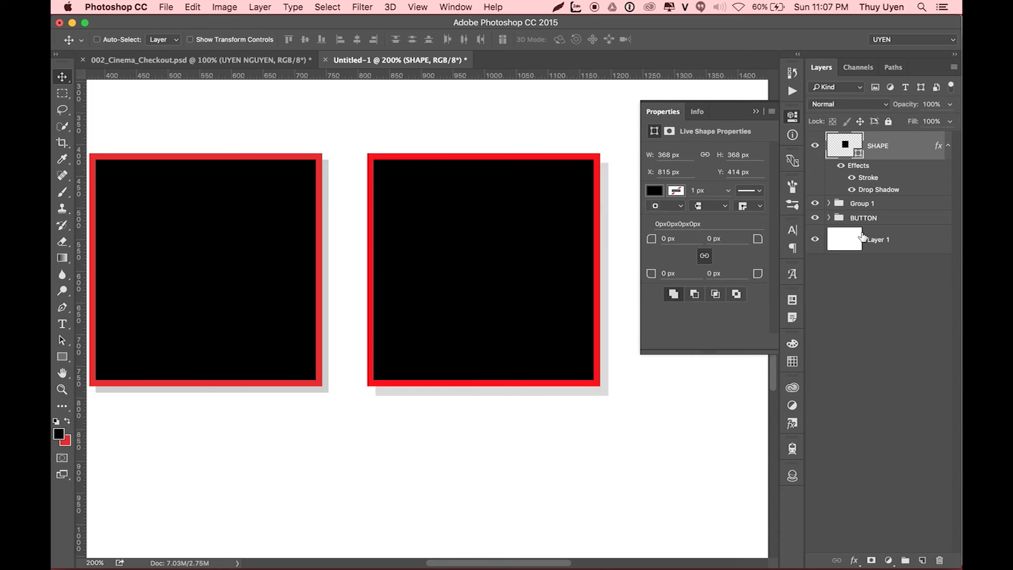
left_click(851, 190)
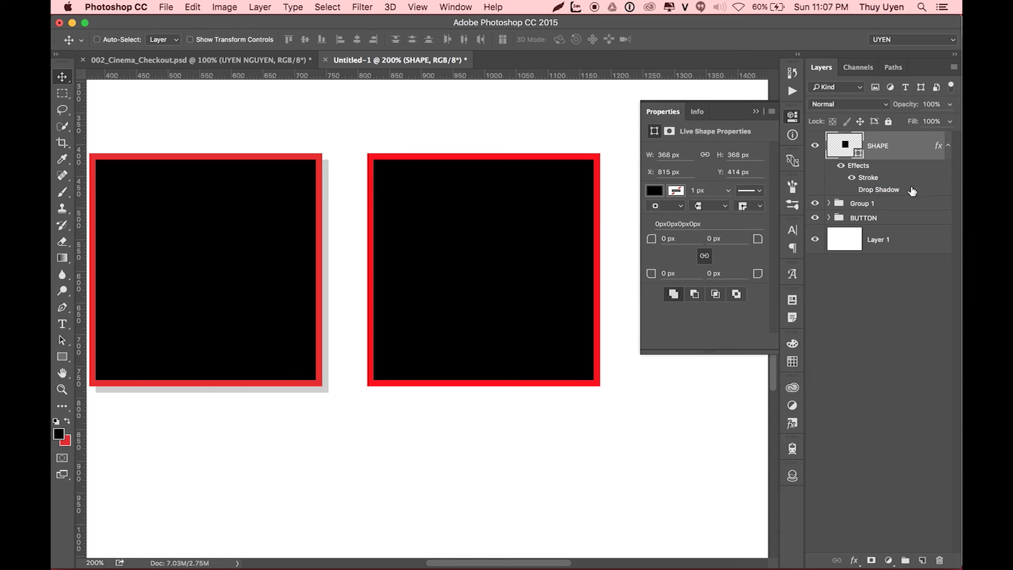
left_click(851, 190)
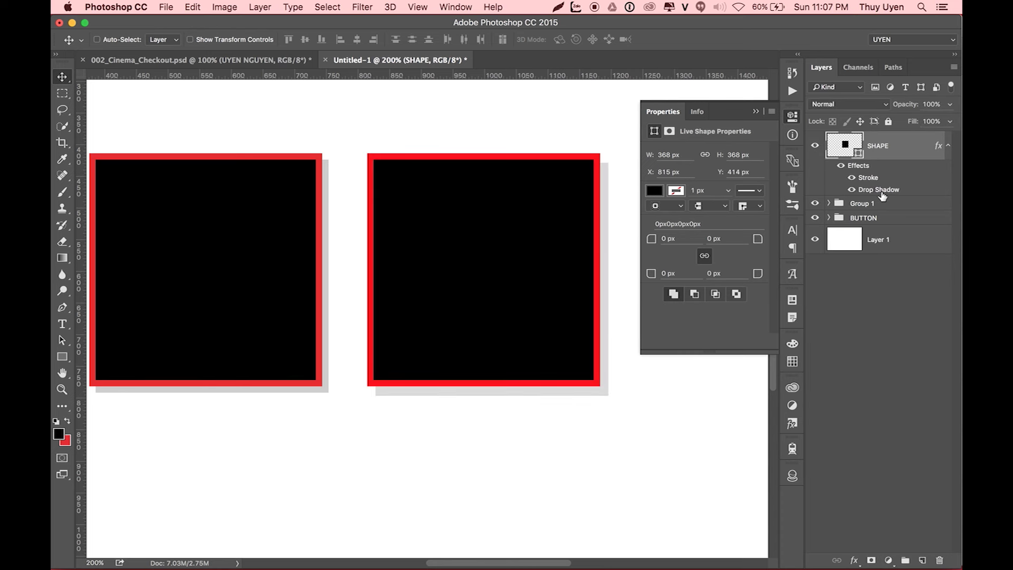
Step: Collapse the square's effects, select Layer 1, and return to 002_Cinema_Checkout
left_click(948, 146)
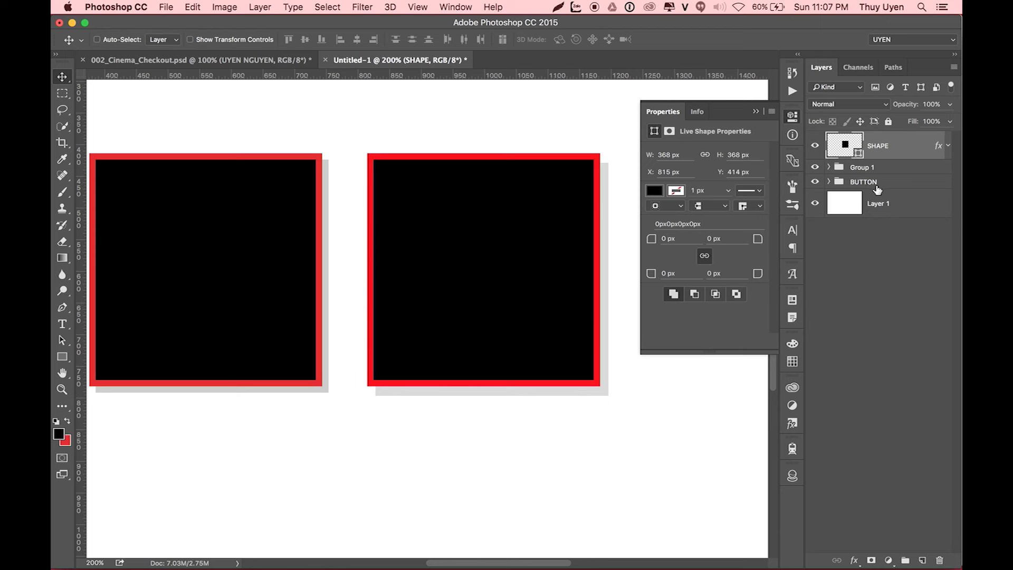
left_click(878, 211)
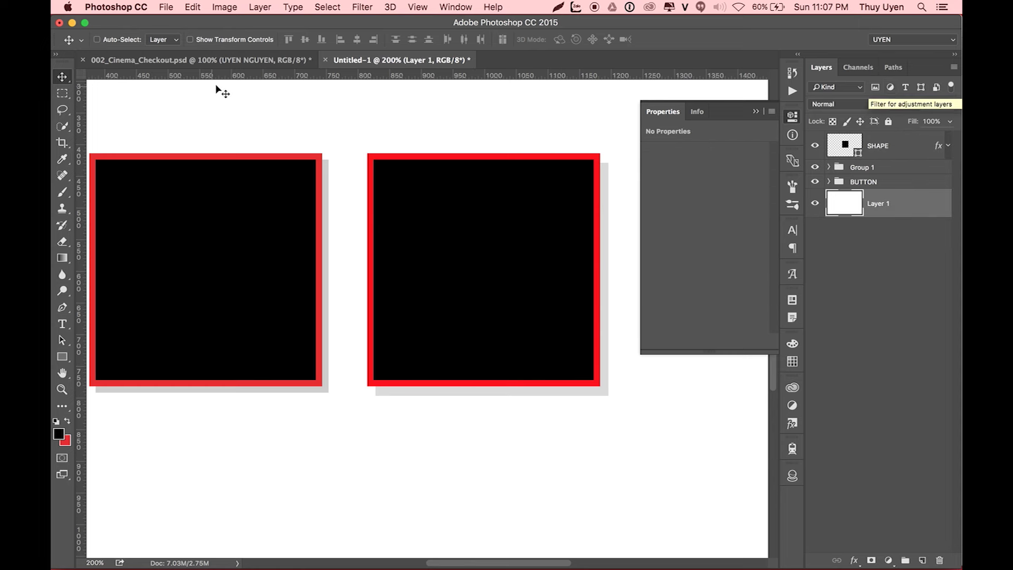
left_click(230, 60)
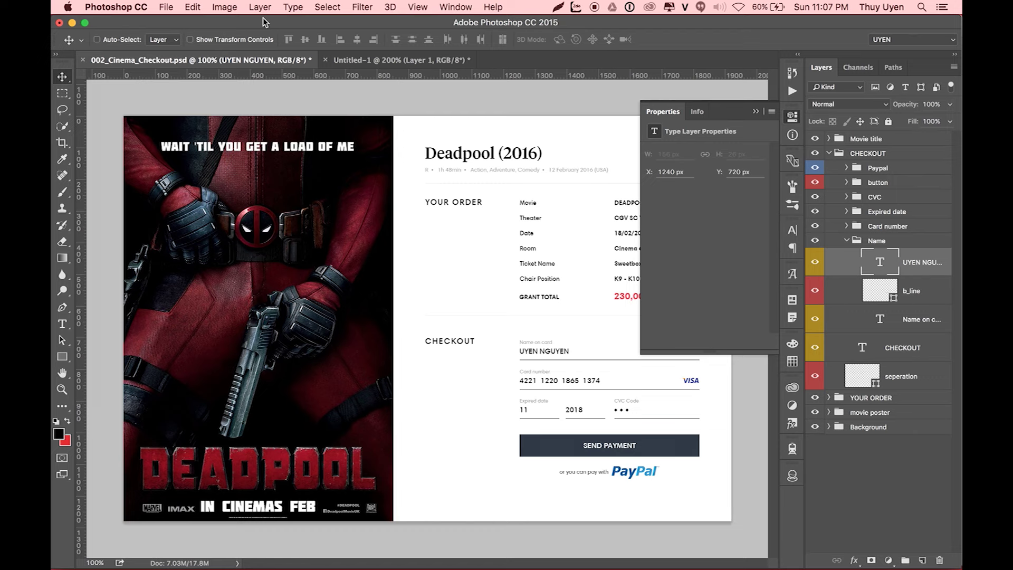
Step: Rasterize the upper Layer 2 poster copy and bring up the Filter blur list
key("ctrl")
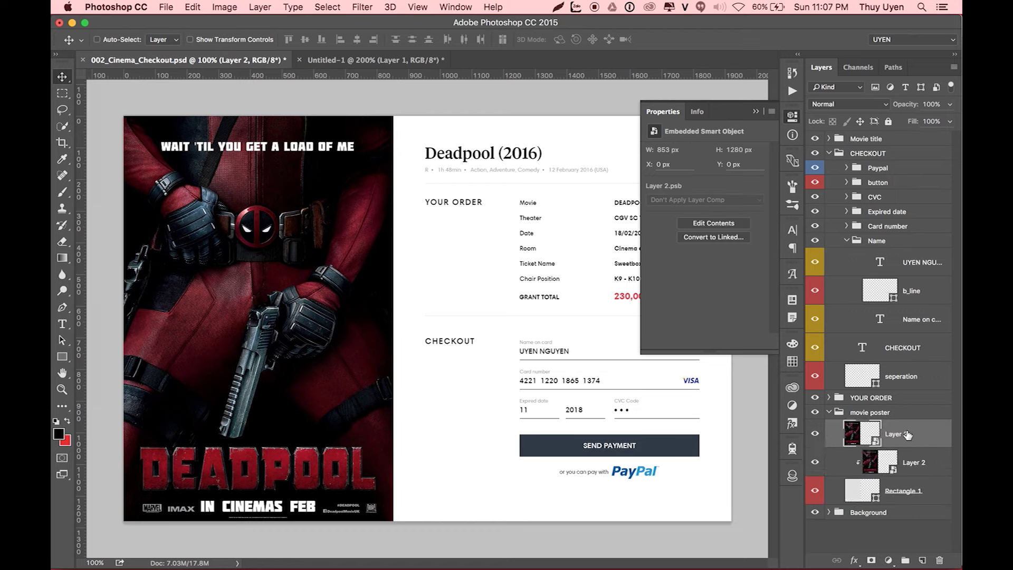
right_click(917, 441)
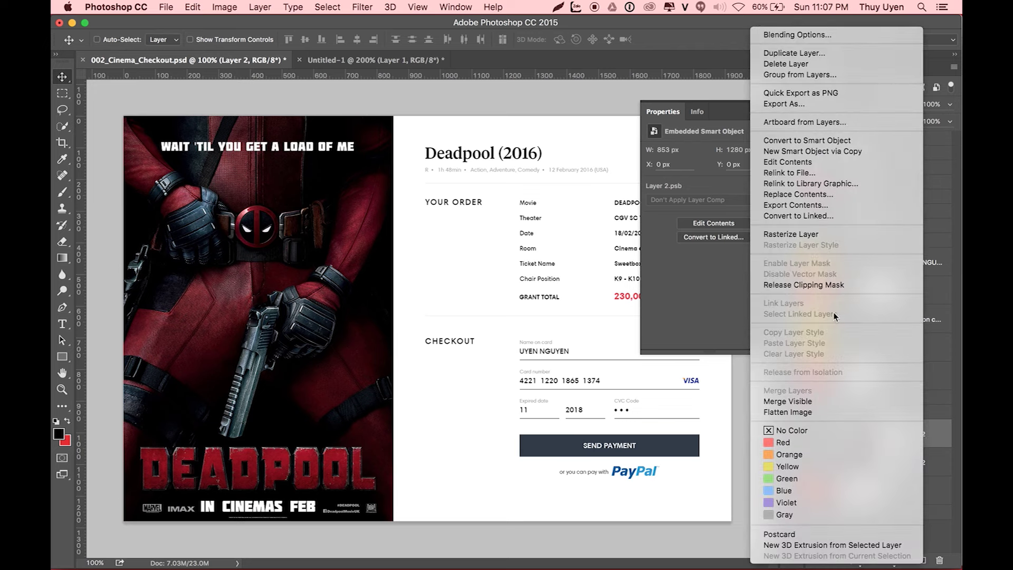
left_click(802, 233)
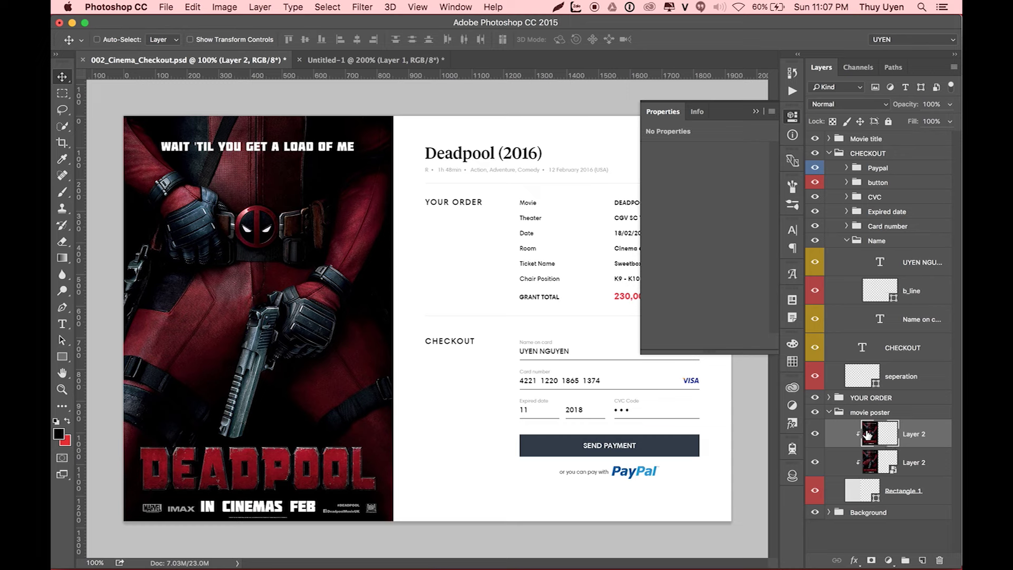
left_click(363, 8)
mouse_move(425, 157)
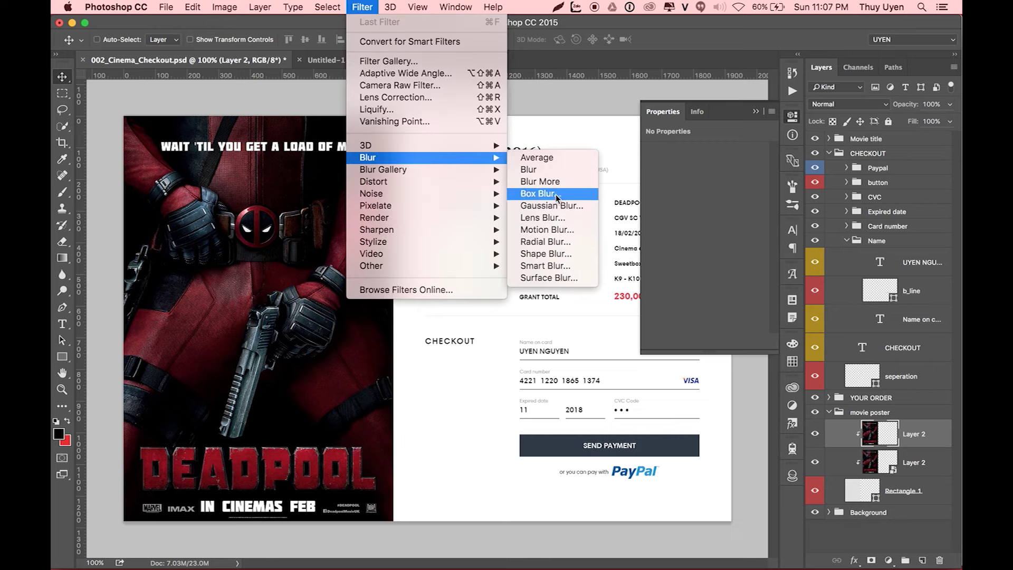
Step: Apply a roughly 37.4 px Gaussian Blur to the top poster copy and hide the sharp lower copy
left_click(552, 205)
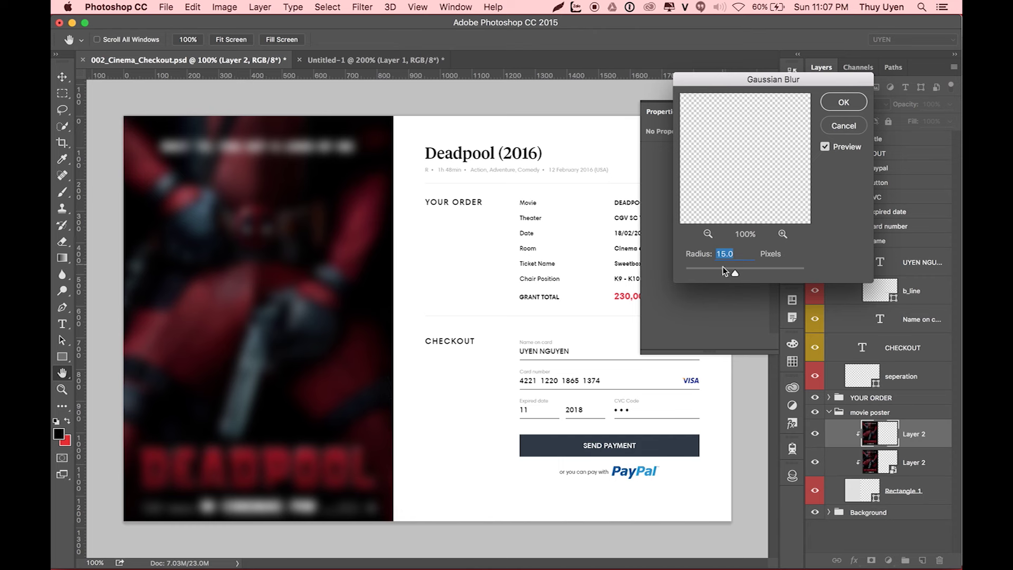
left_click_drag(734, 273, 742, 276)
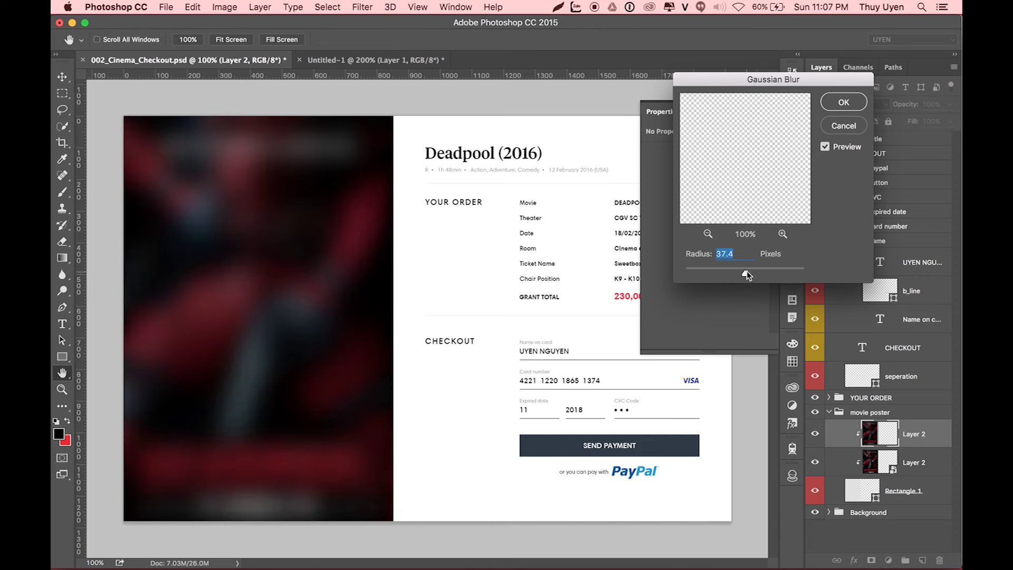
left_click(846, 103)
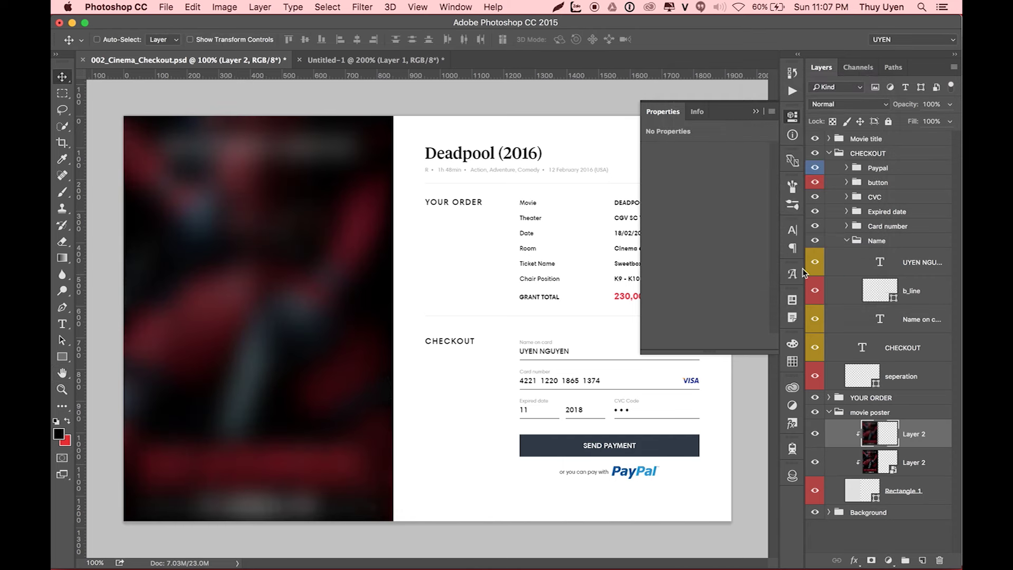
left_click(816, 434)
left_click(815, 463)
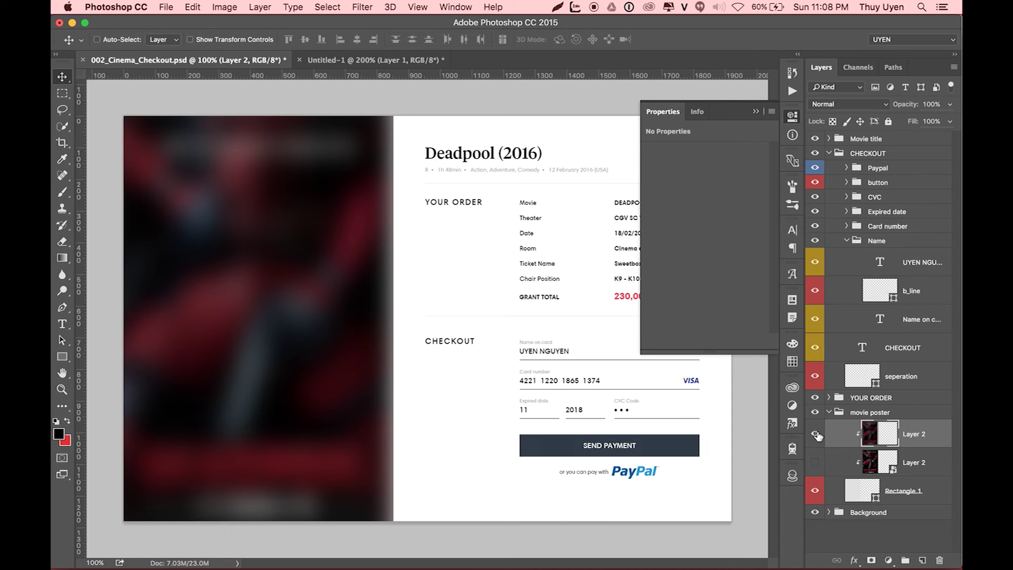
Step: Hide the blurred copy, clip the lower Layer 2 to Rectangle 1, and make it a smart object
left_click(815, 434)
left_click(815, 463)
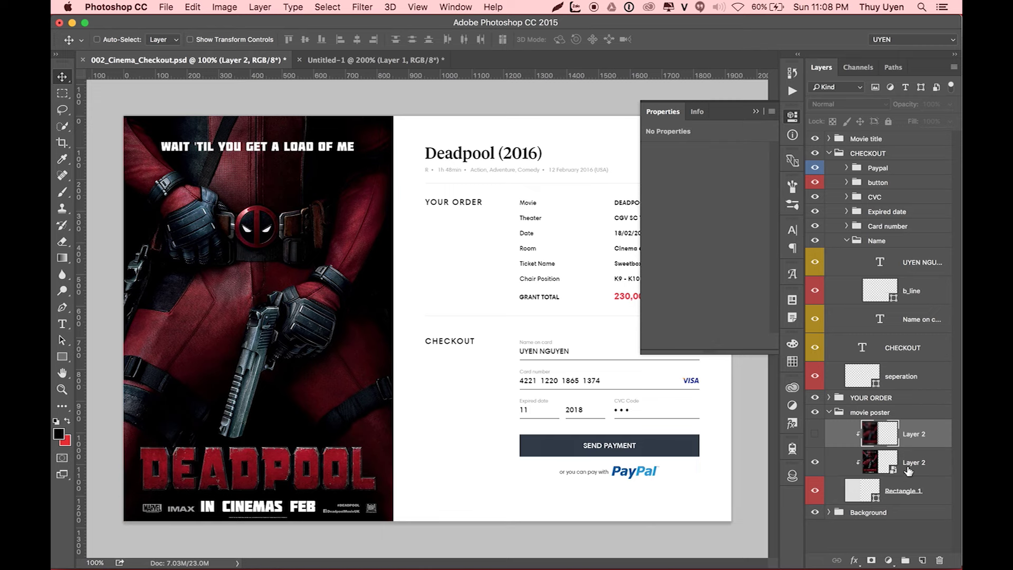
left_click(907, 468)
left_click(860, 465, "alt")
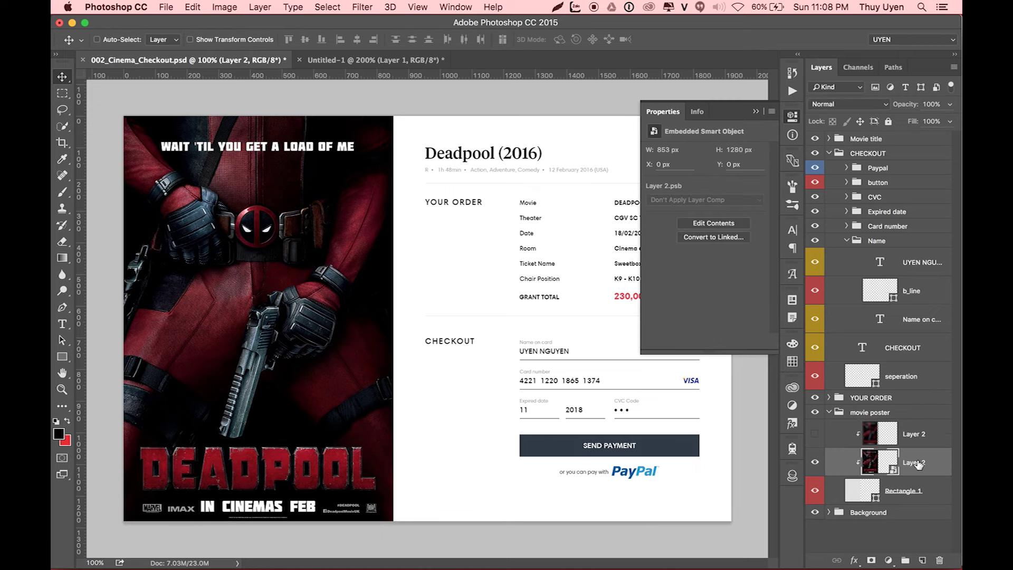
right_click(929, 463)
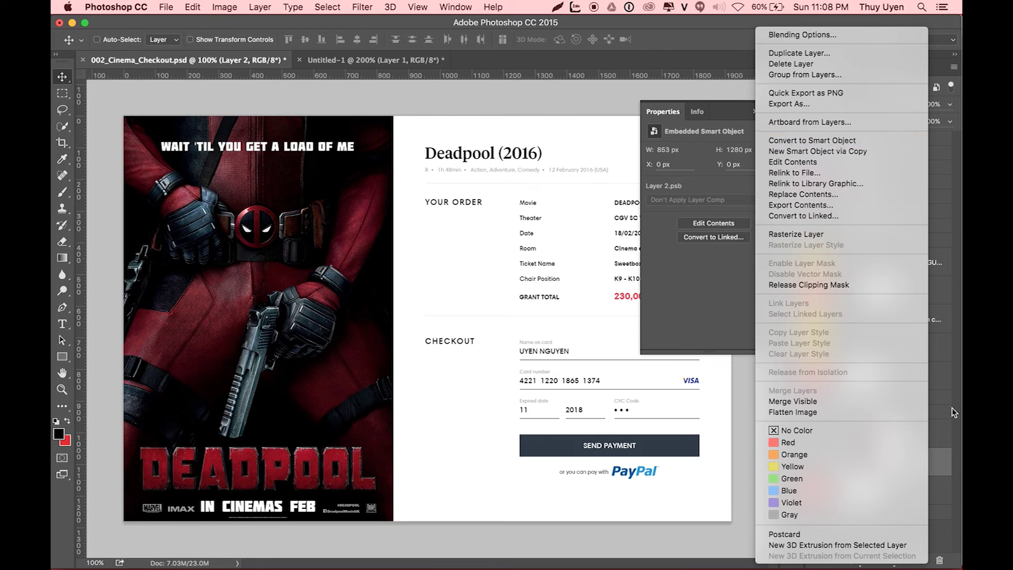
left_click(939, 452)
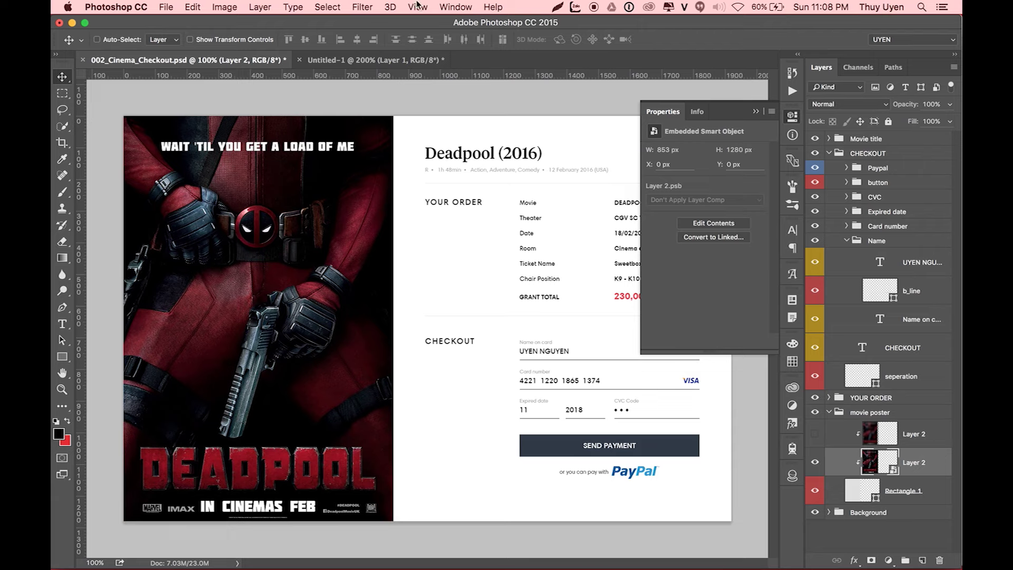
Step: Apply a 37.4 px Gaussian Blur smart filter to the lower poster copy
left_click(363, 7)
mouse_move(368, 157)
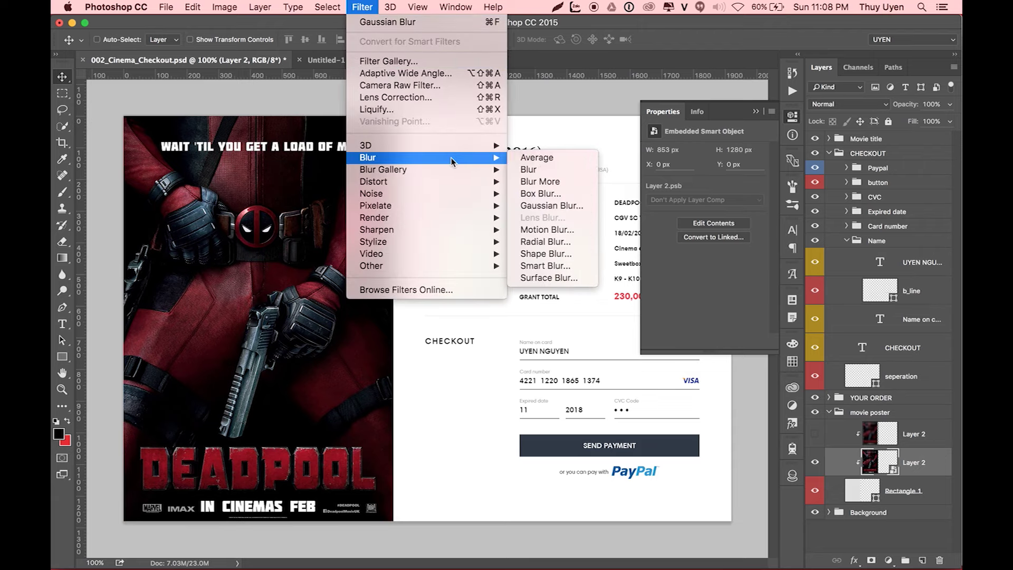
left_click(562, 206)
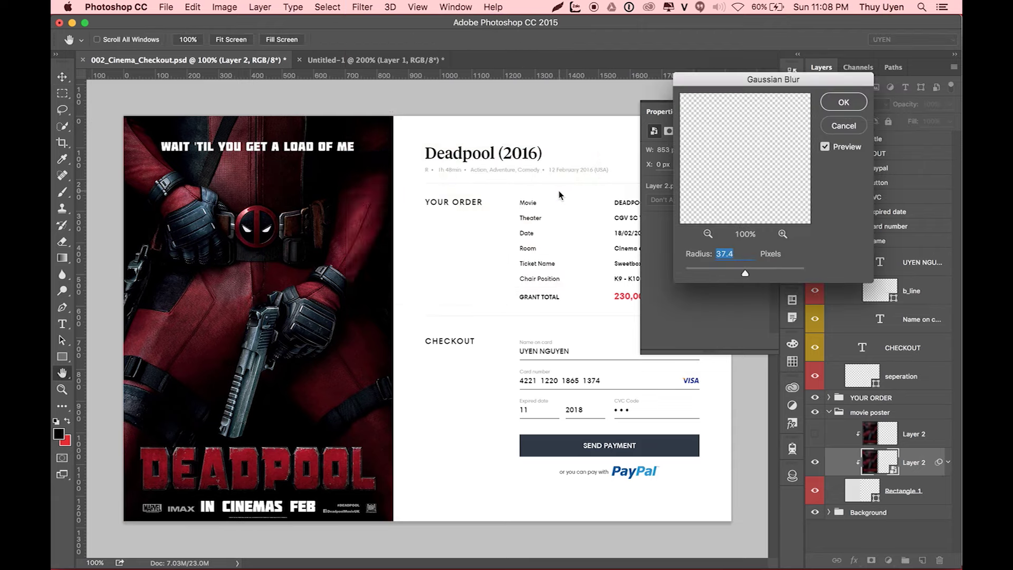
left_click(844, 103)
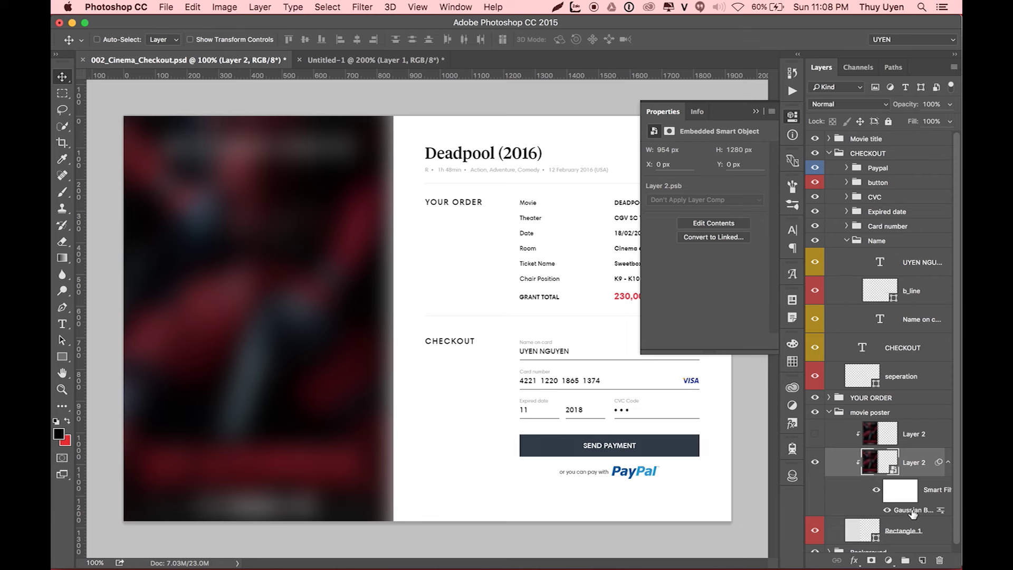
Step: Lower the smart Gaussian Blur radius to about 16 and compare it against the sharp poster
double_click(909, 511)
left_click_drag(746, 273, 740, 274)
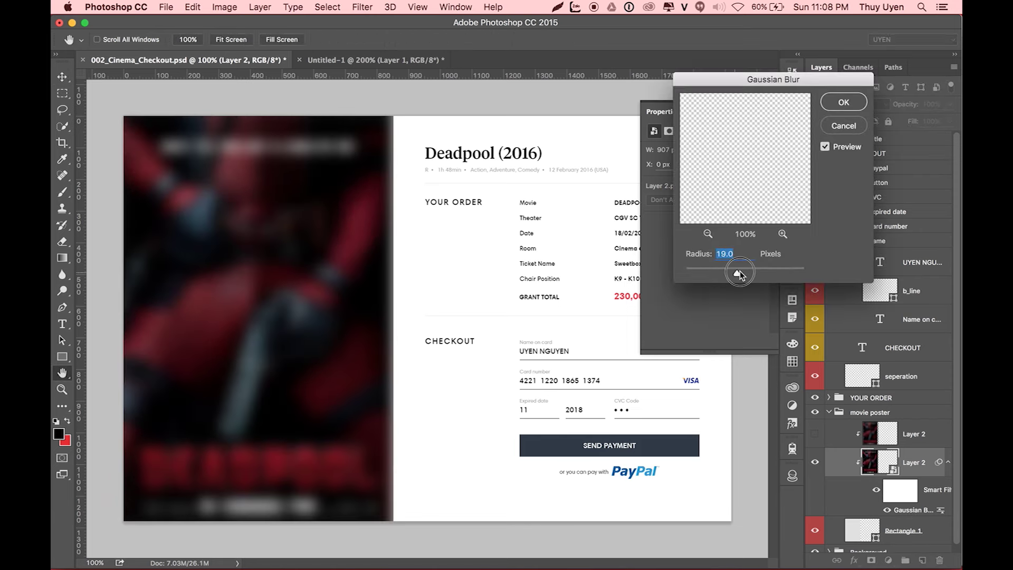
left_click_drag(740, 273, 727, 274)
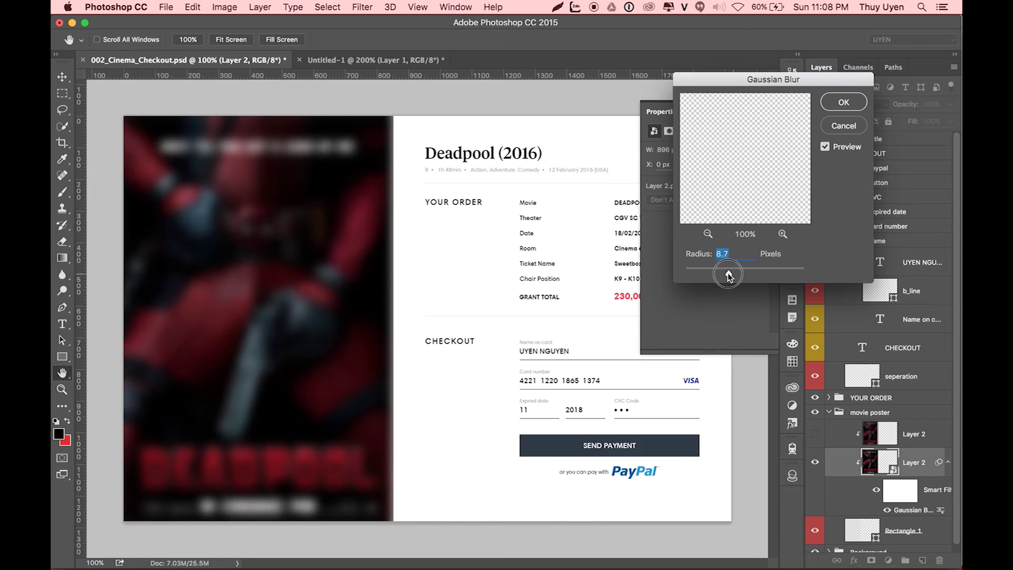
left_click(843, 103)
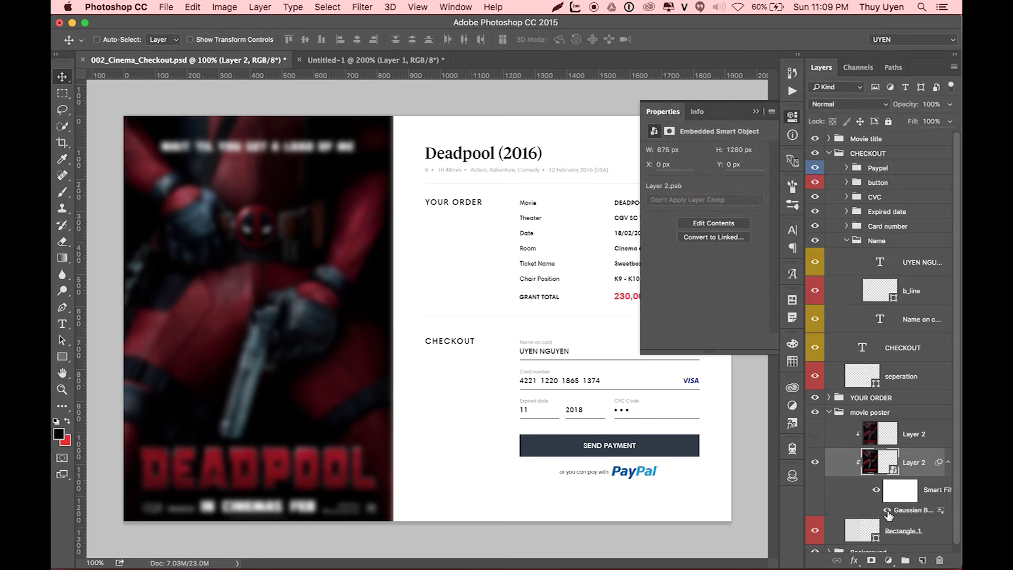
left_click(887, 510)
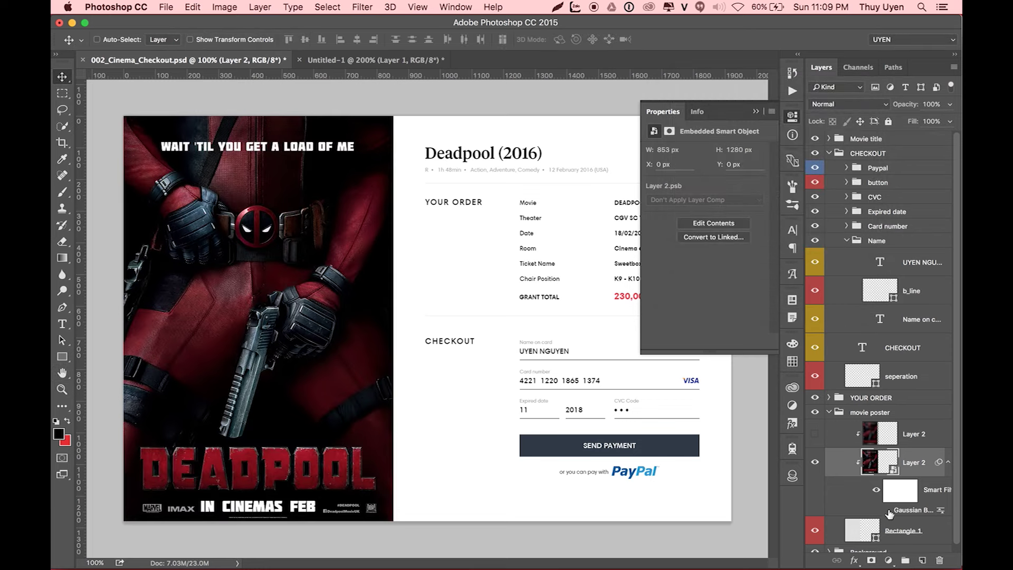
left_click(888, 510)
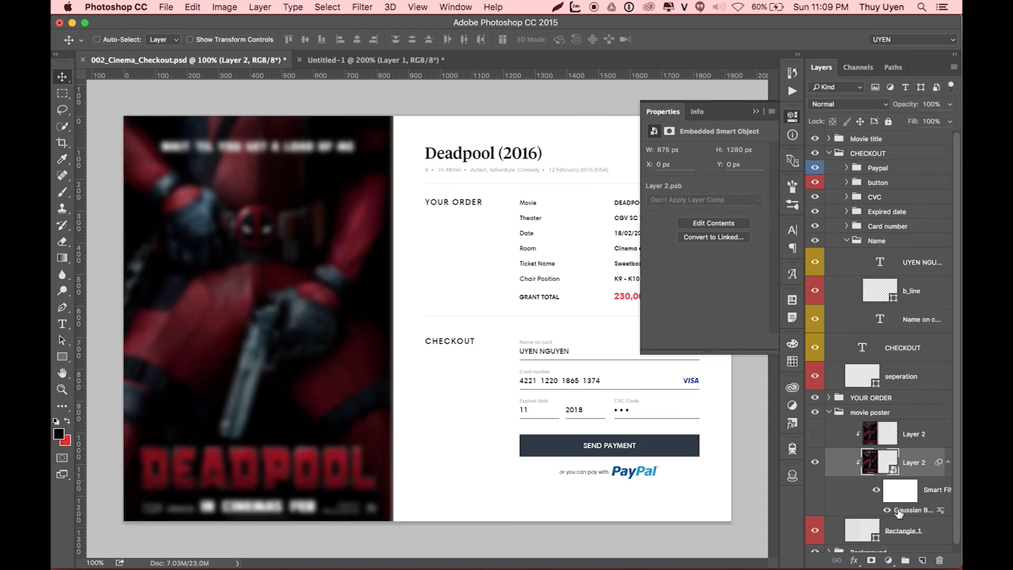
Step: Raise the Gaussian Blur radius again for a much stronger poster blur
double_click(907, 510)
left_click_drag(727, 273, 752, 273)
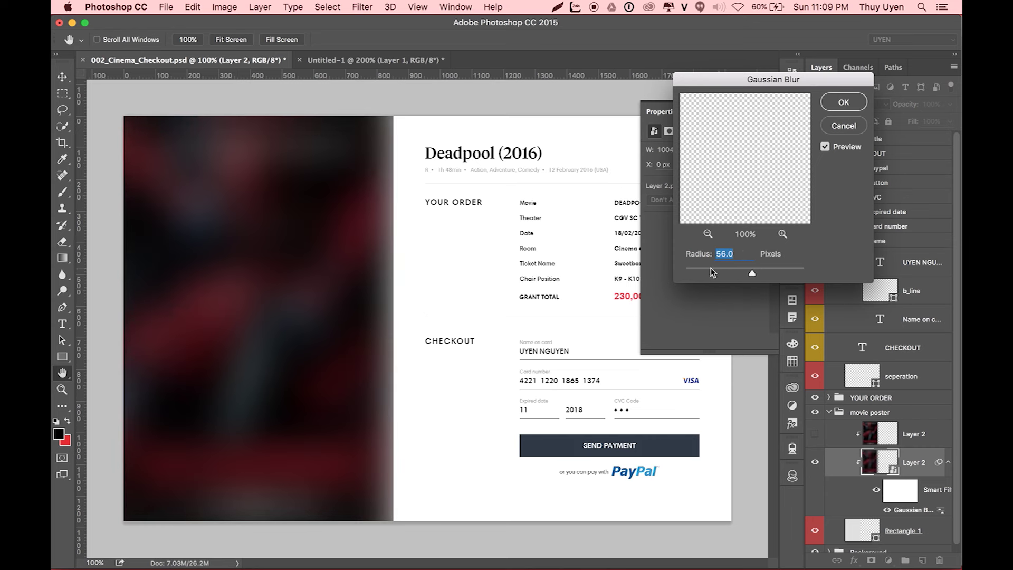
left_click(844, 102)
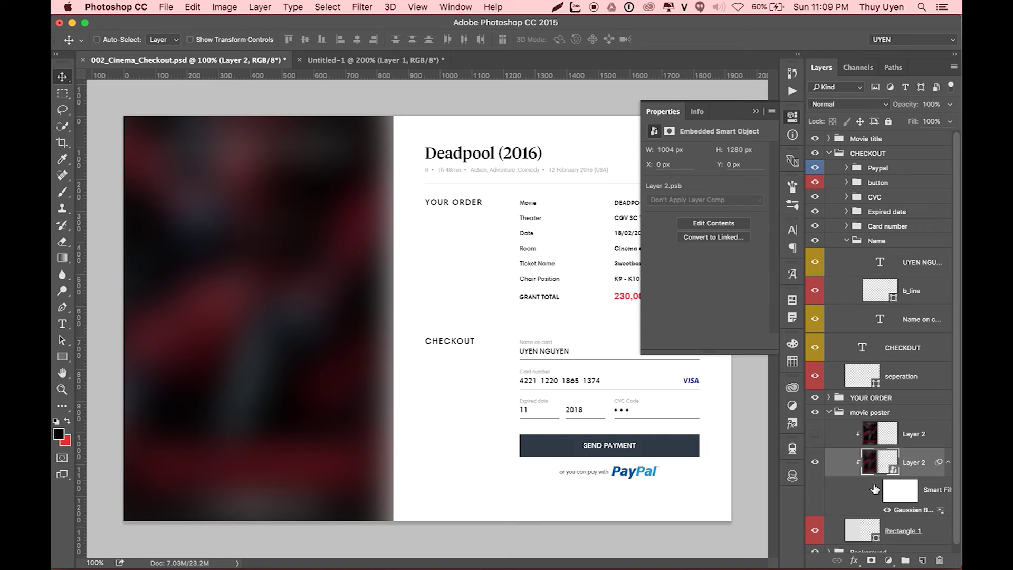
Step: Paint the smart filter mask with an enlarged brush so the poster's top and tagline stay sharp
left_click(903, 494)
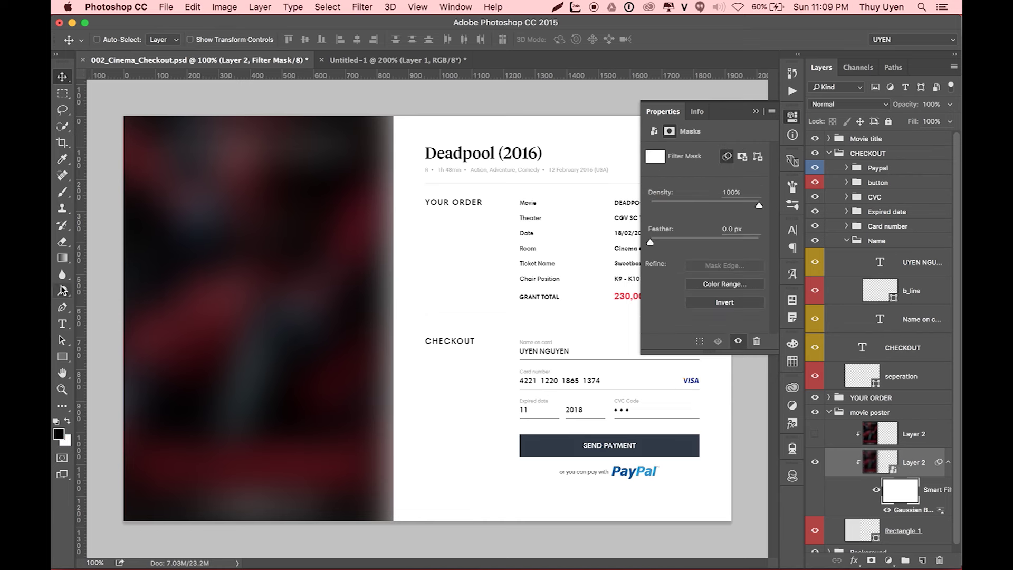
key("b")
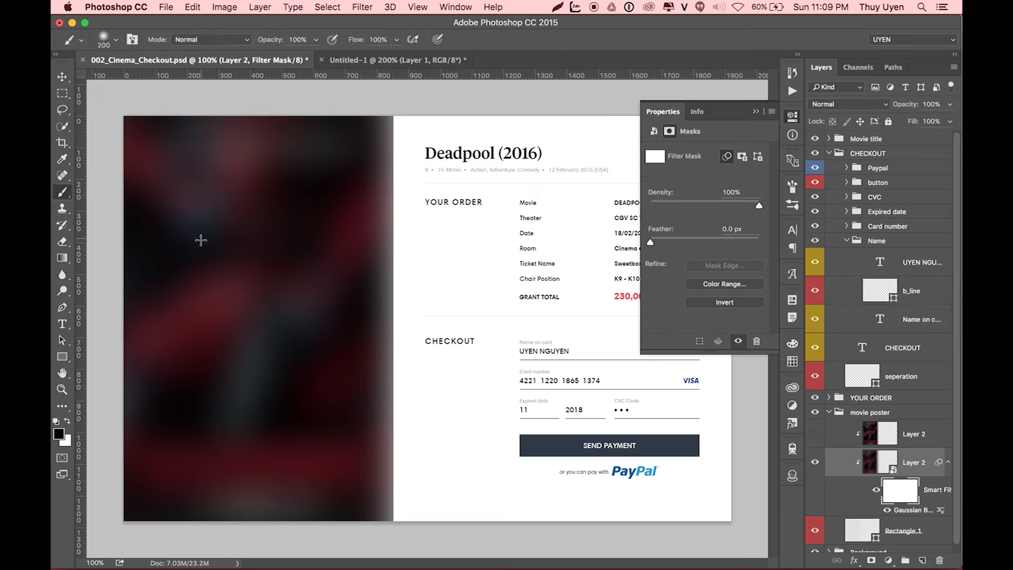
key("bracketright")
key("bracketright")
key("bracketright")
mouse_move(237, 170)
left_mouse_down()
mouse_move(253, 279)
mouse_move(174, 145)
mouse_move(352, 104)
mouse_move(287, 125)
mouse_move(87, 134)
mouse_move(362, 135)
mouse_move(373, 113)
mouse_move(362, 237)
mouse_move(308, 140)
mouse_move(154, 163)
left_mouse_up()
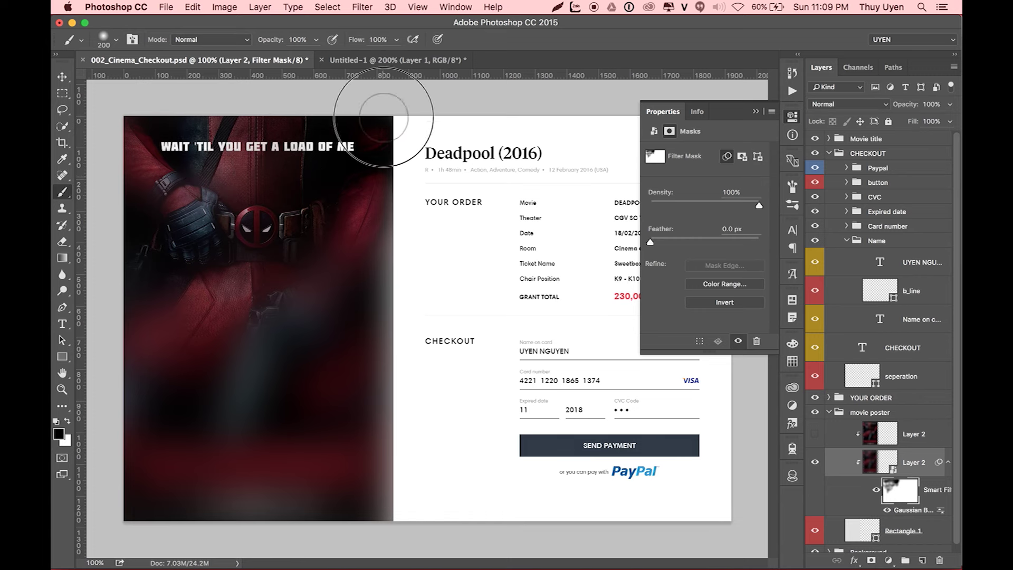
left_click_drag(179, 222, 190, 125)
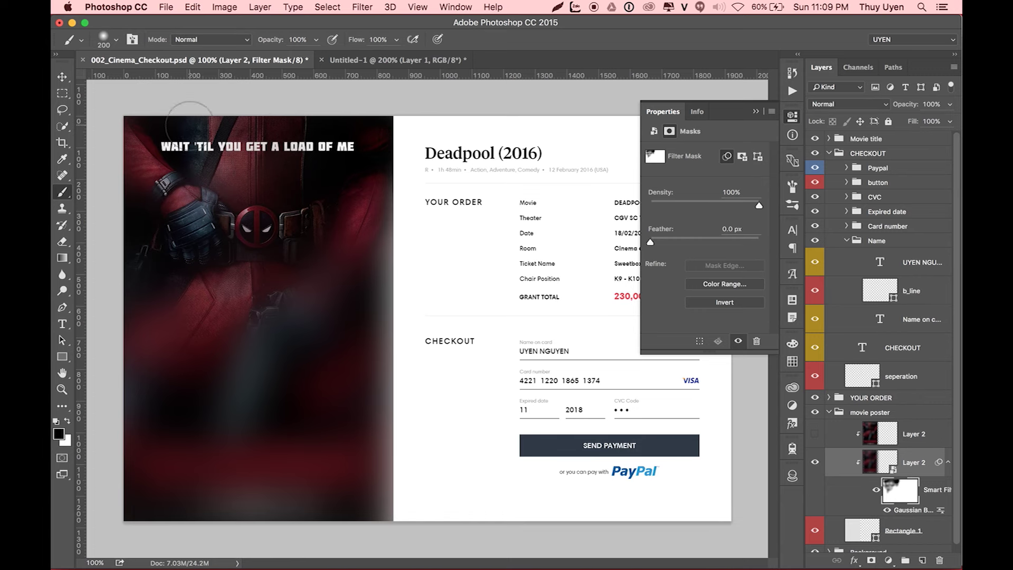
left_click(888, 510)
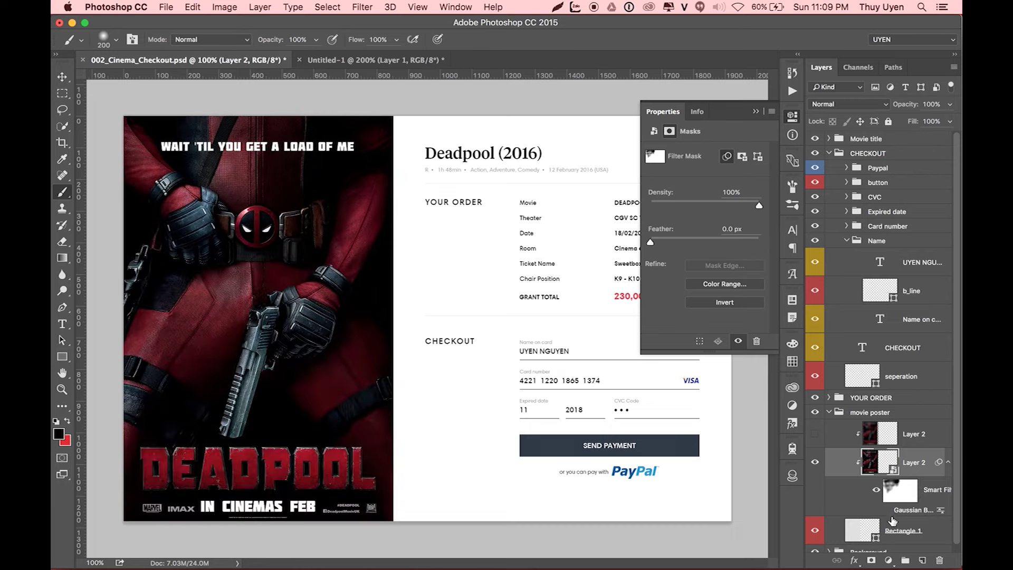
left_click(887, 510)
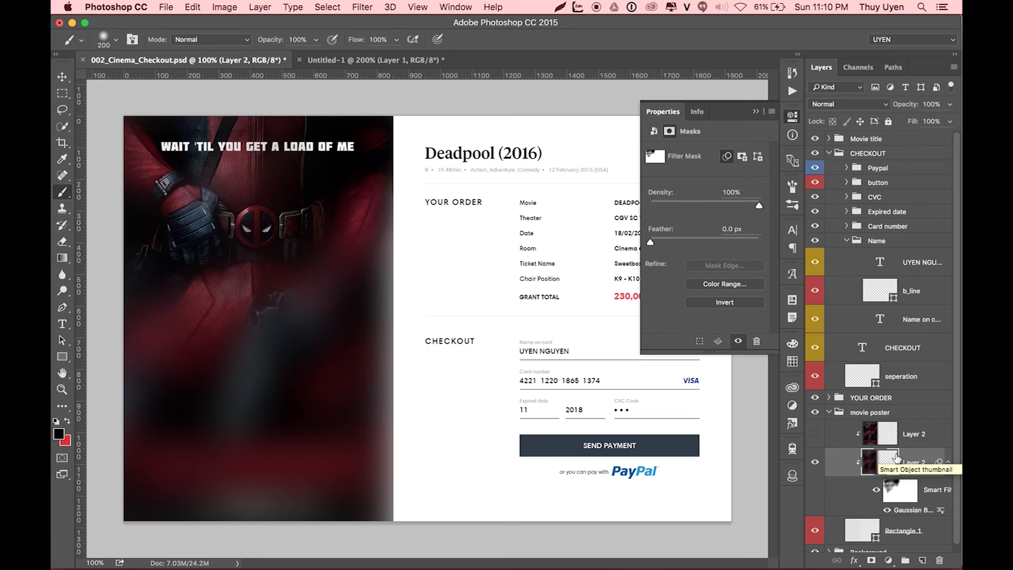
Step: Delete the hidden rasterized upper Layer 2 copy from the poster group
left_click(359, 7)
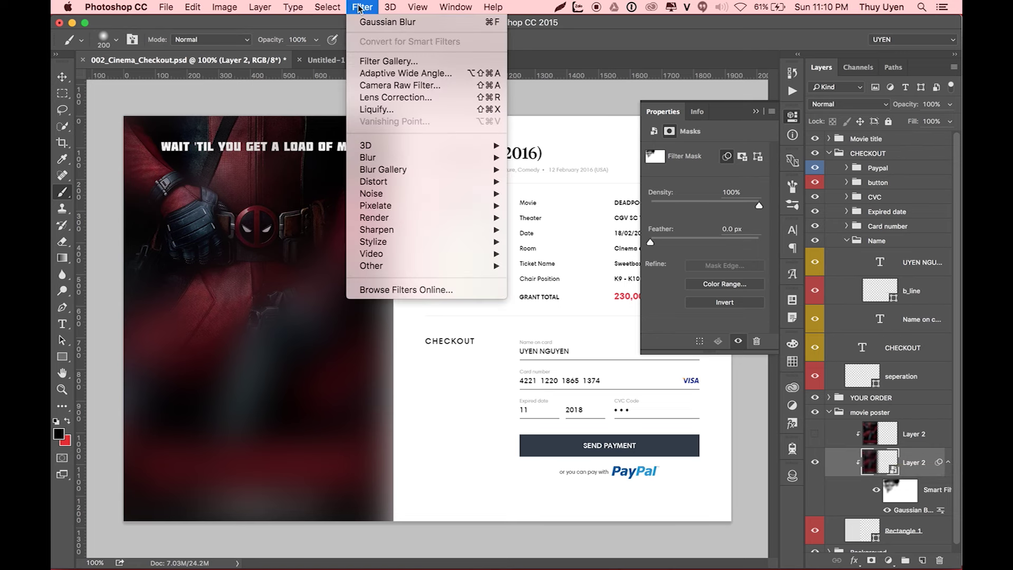
left_click(358, 8)
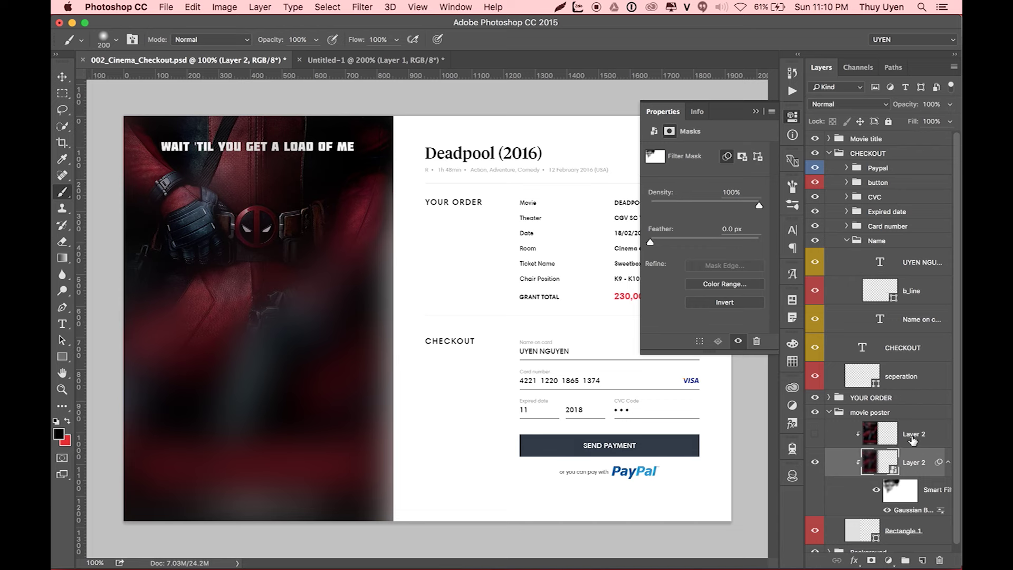
left_click(897, 436)
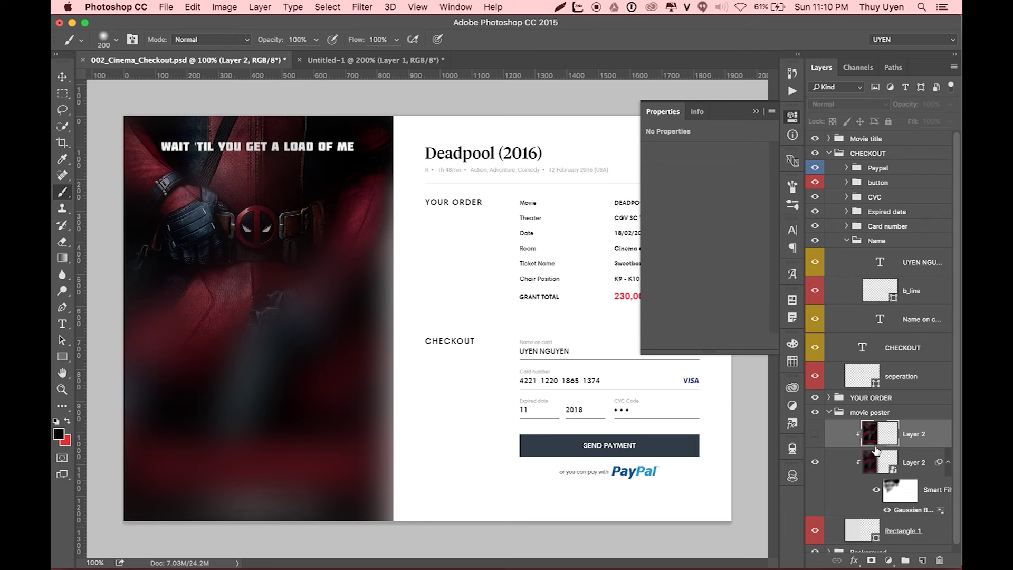
left_click_drag(875, 451, 876, 452)
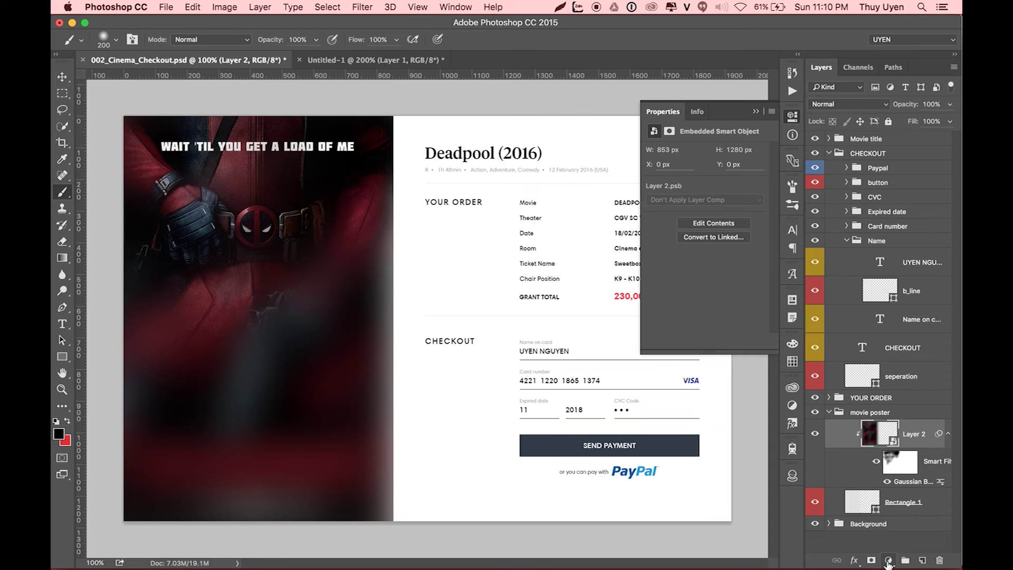
Step: Duplicate Layer 2 into a new Untitled-2 document and copy it there
left_click(889, 560)
left_click(888, 562)
right_click(912, 435)
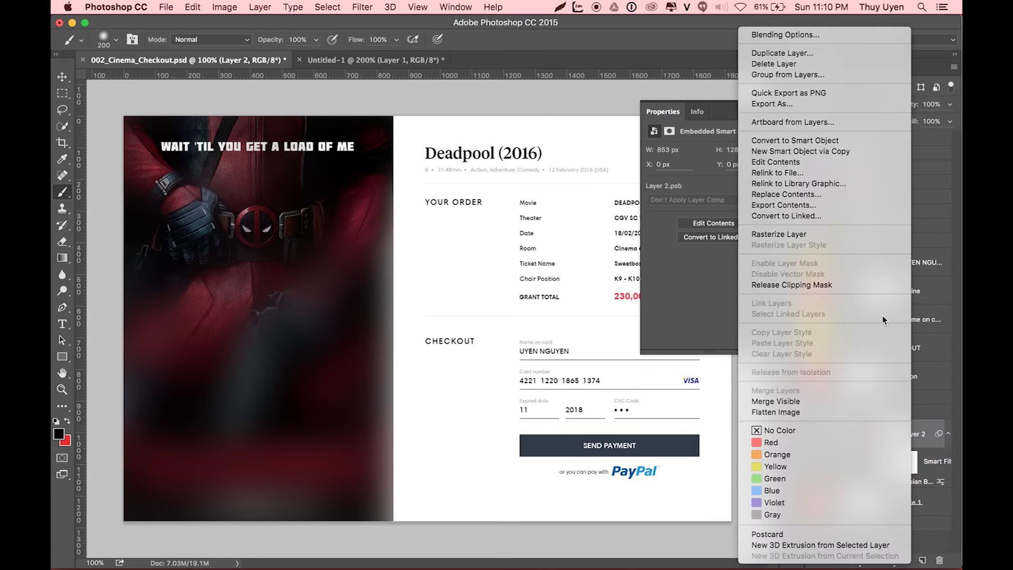
left_click(822, 52)
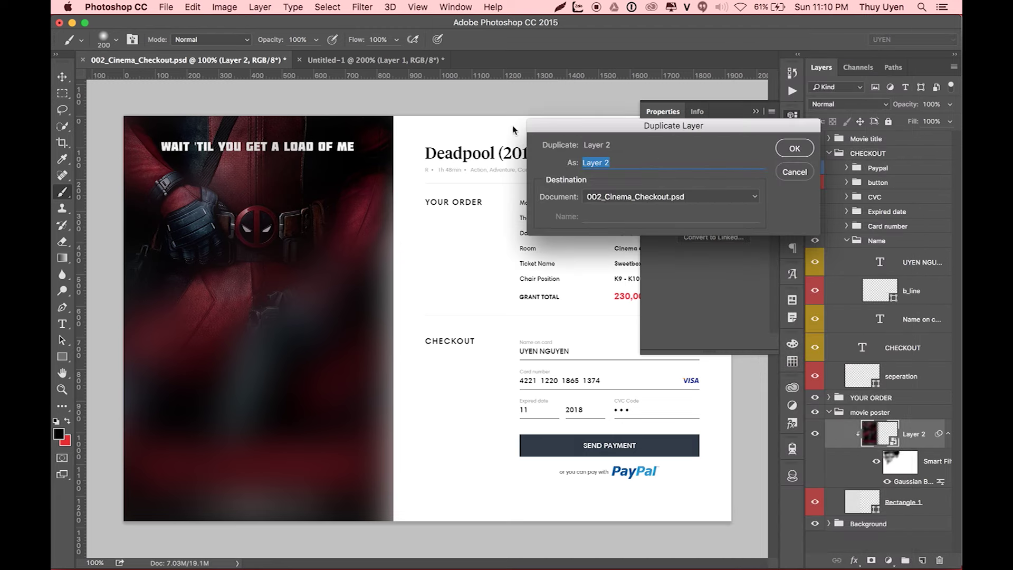
mouse_move(891, 194)
left_mouse_down()
mouse_move(921, 552)
mouse_move(939, 560)
left_mouse_up()
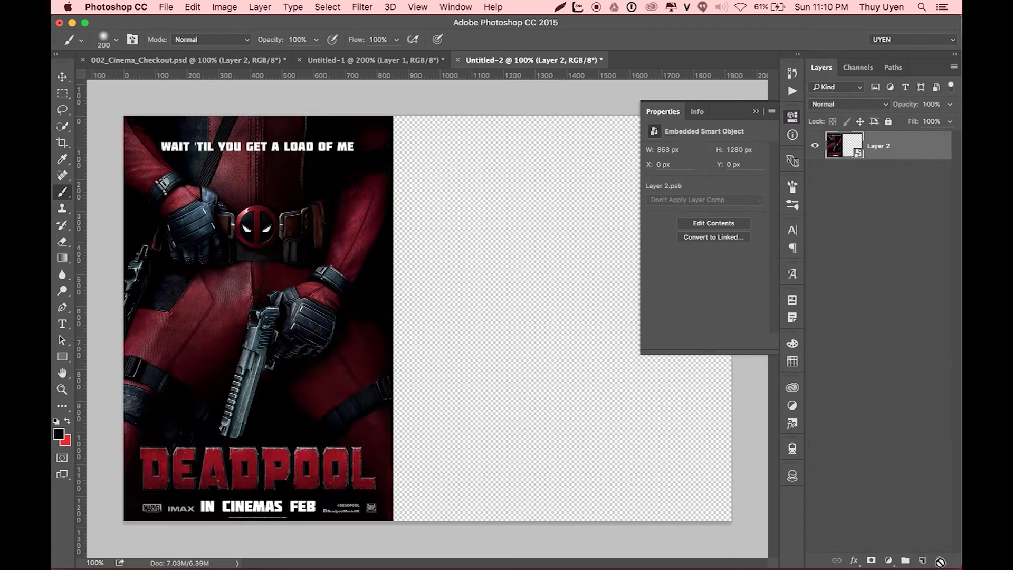
Step: Rasterize the top Layer 2 copy in Untitled-2
right_click(893, 145)
key("super+j")
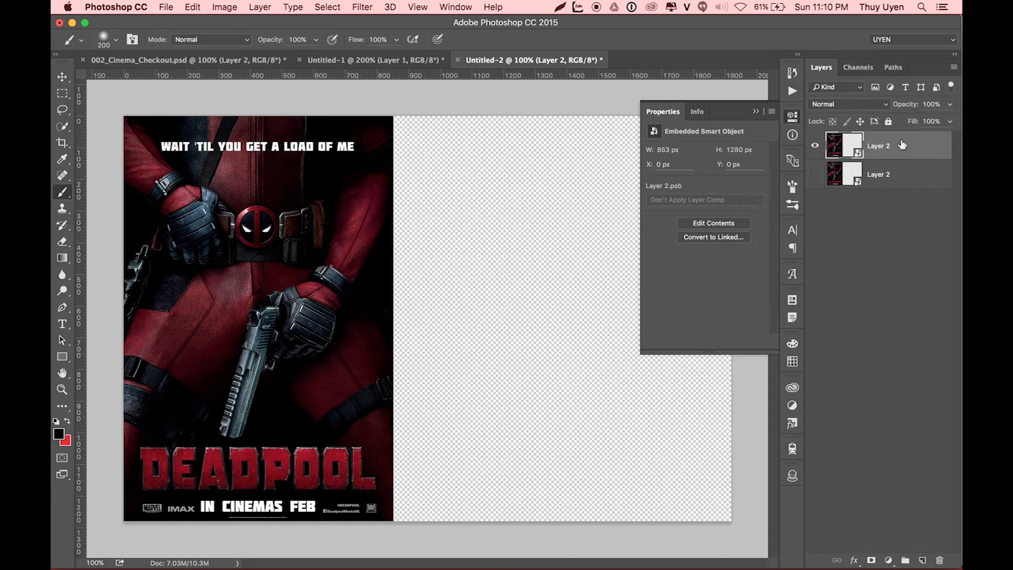
right_click(902, 145)
left_click(775, 235)
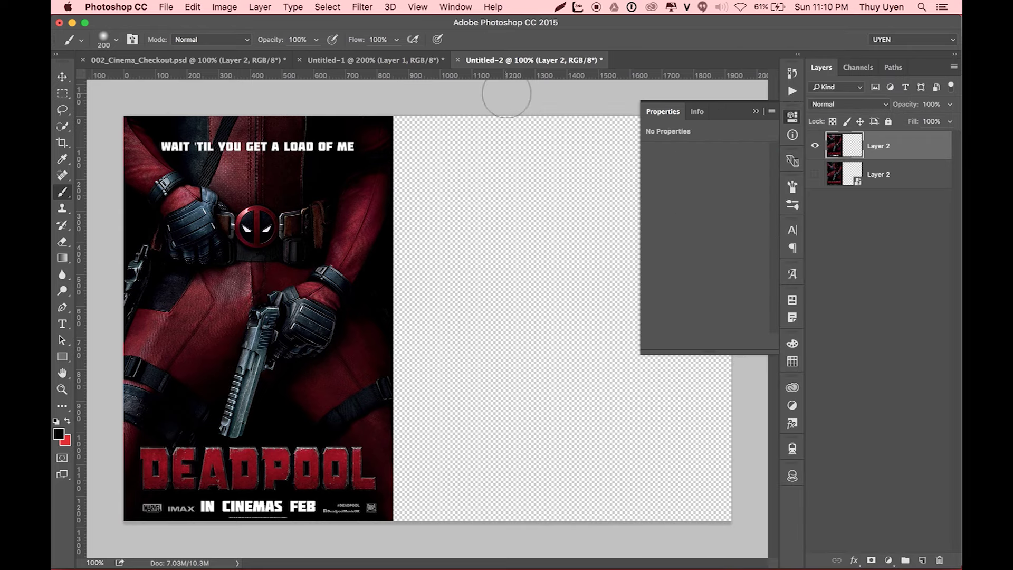
left_click(224, 7)
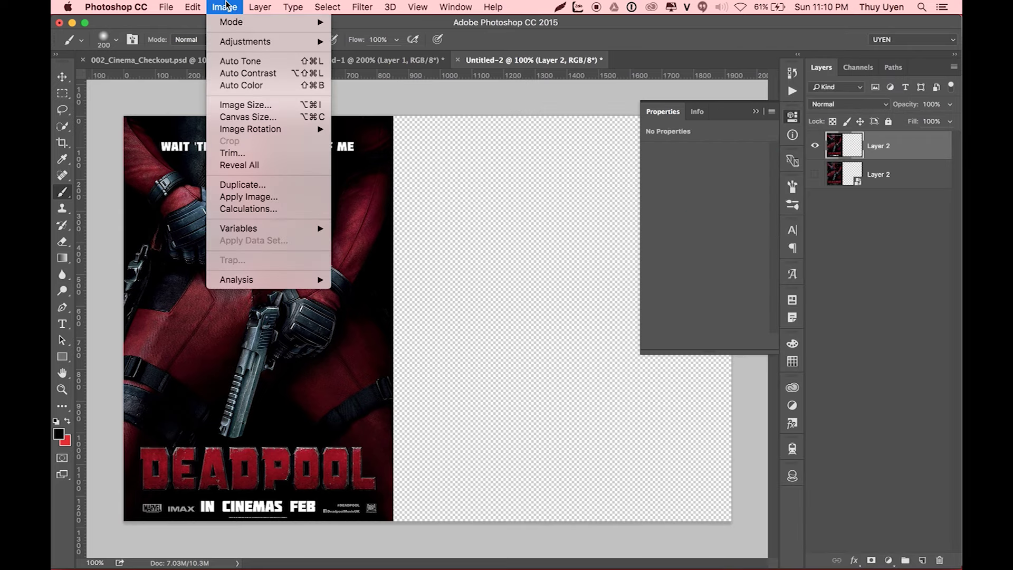
mouse_move(245, 42)
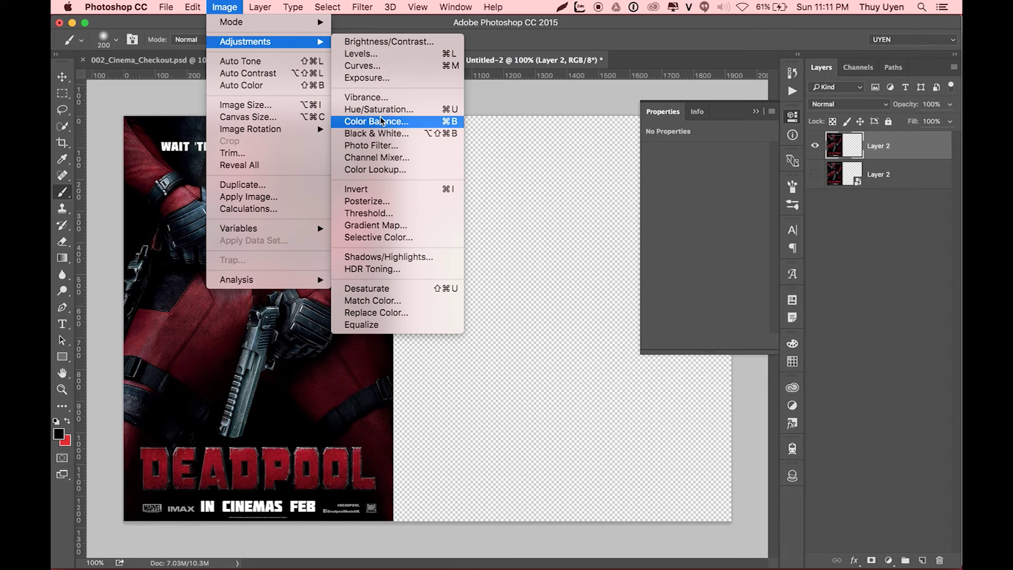
Step: Apply Color Balance shifting midtones toward magenta and shadows toward blue and cyan
left_click(382, 121)
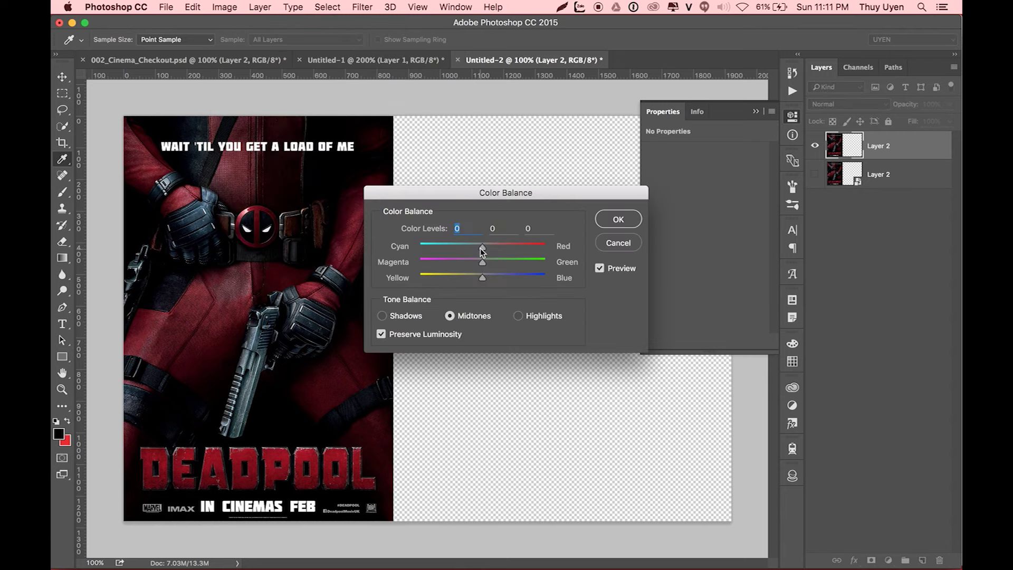
left_click_drag(481, 262, 431, 262)
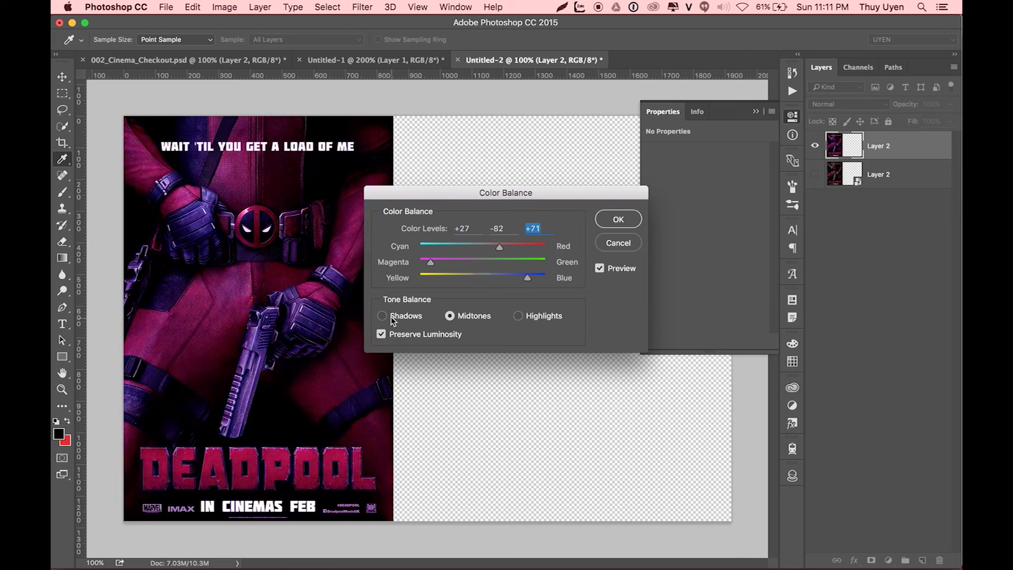
left_click(382, 316)
left_click(482, 277)
left_click_drag(483, 278, 503, 278)
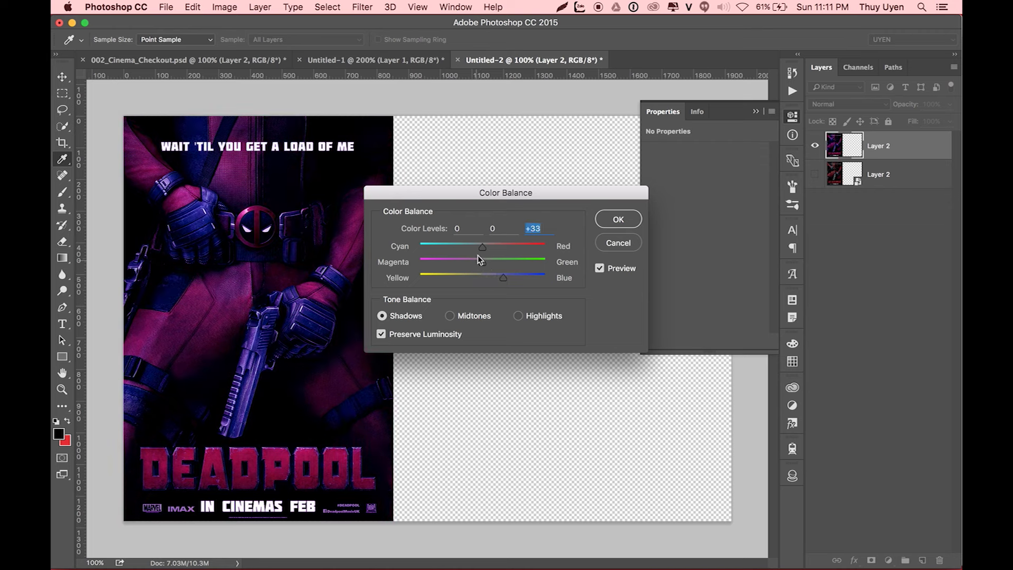
left_click_drag(482, 246, 458, 246)
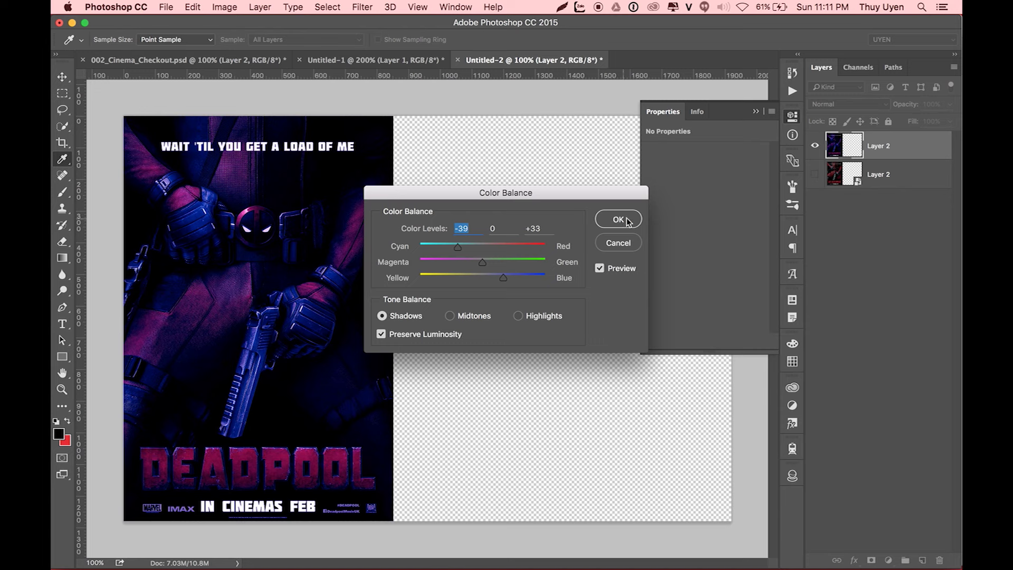
left_click(624, 220)
Step: Hide the purple-tinted top Layer 2 and show the original red poster layer
left_click(815, 147)
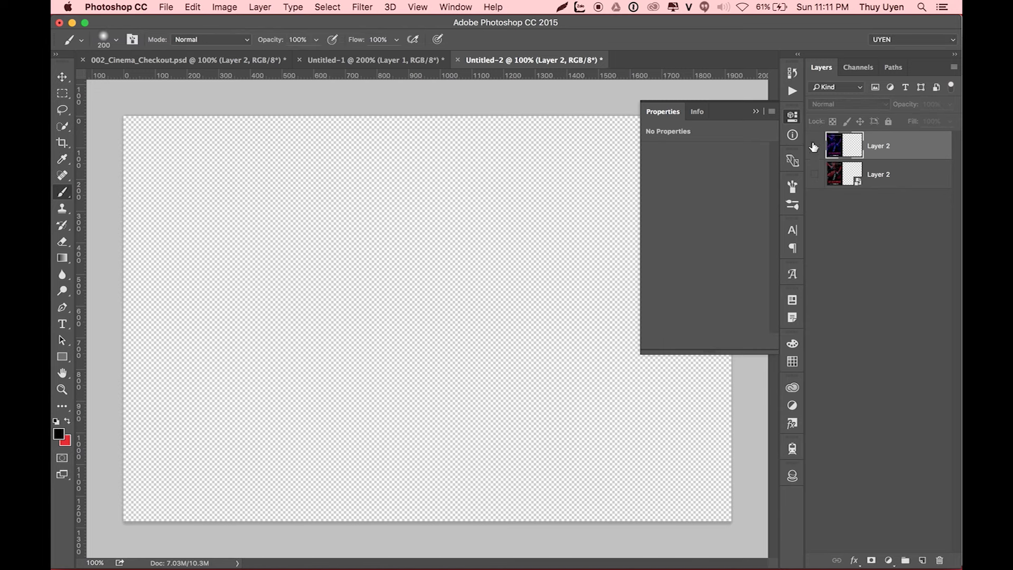
left_click(813, 147)
left_click(813, 148)
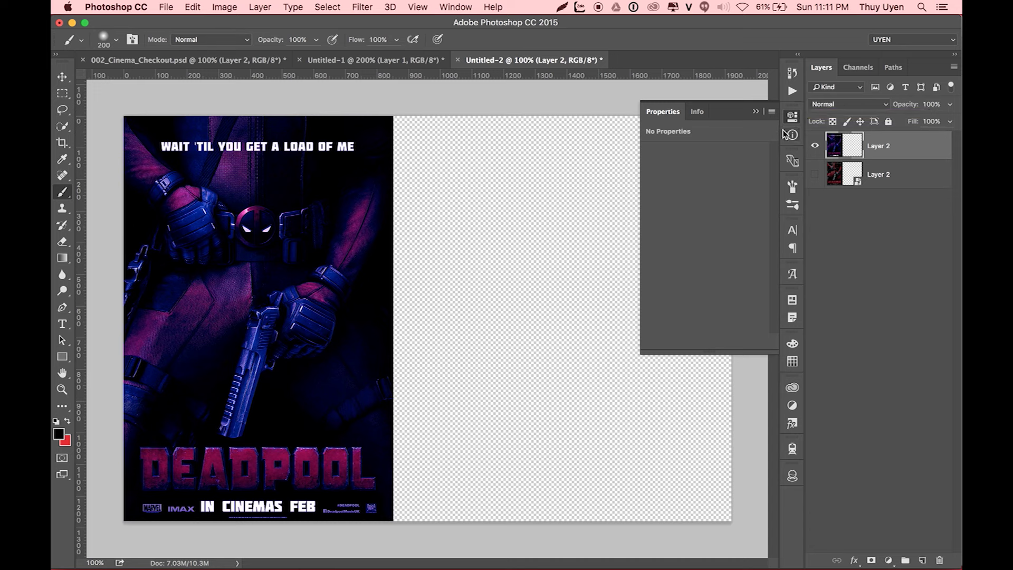
left_click(237, 7)
mouse_move(231, 21)
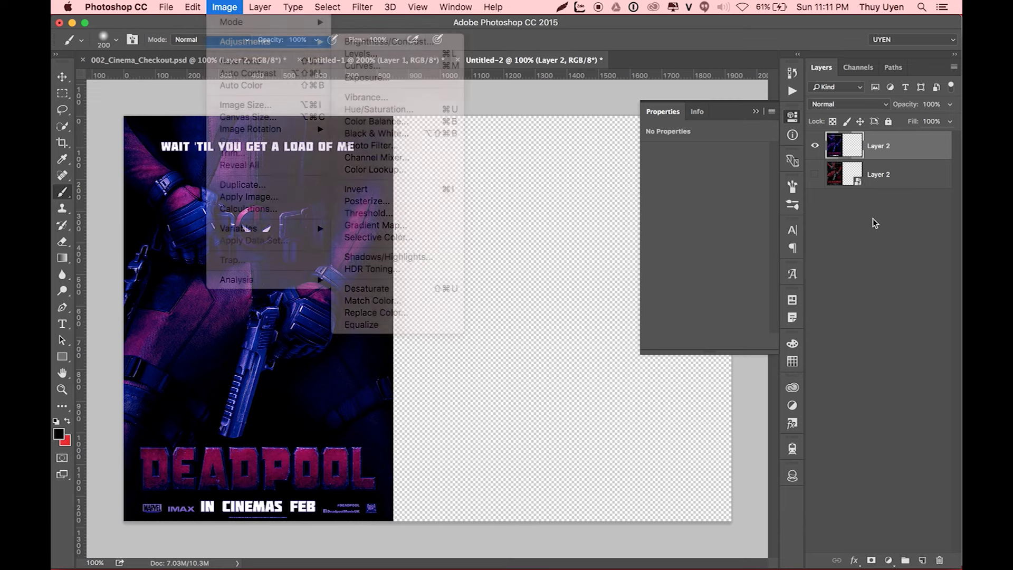
left_click(815, 146)
left_click(816, 174)
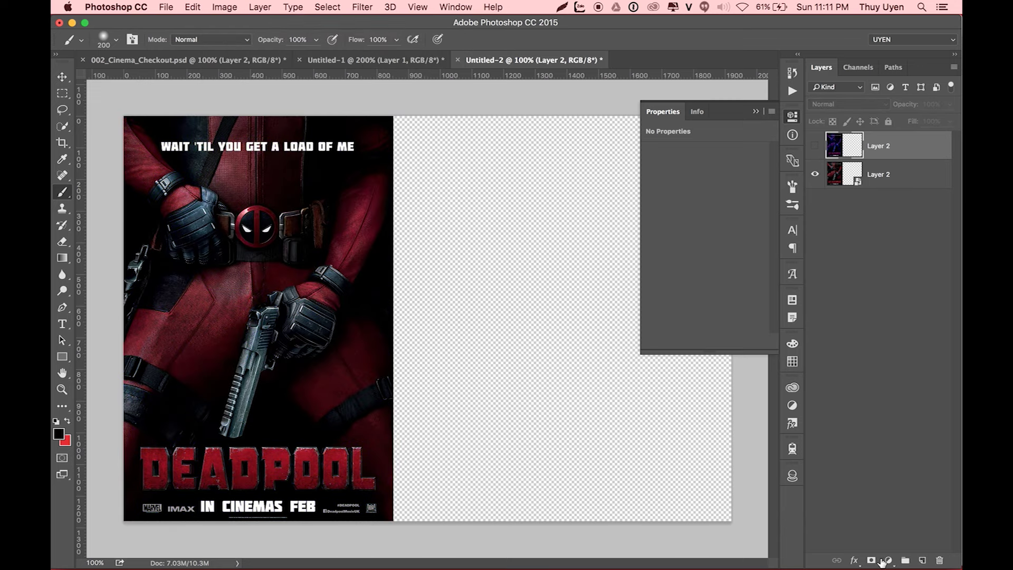
left_click(888, 560)
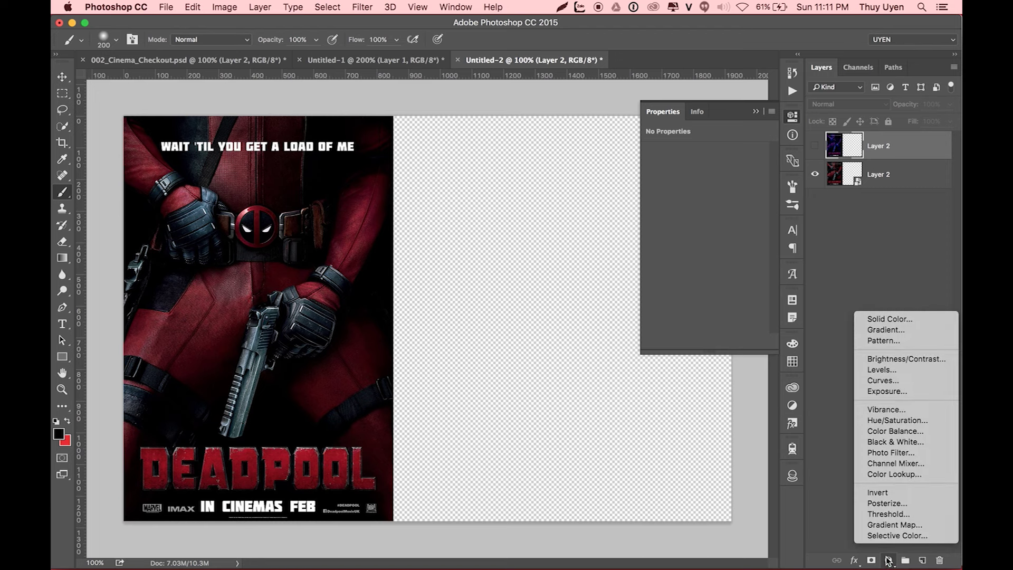
Step: Add a Color Balance adjustment layer, shifting midtones toward red and shadows toward cyan and blue
left_click(895, 431)
left_click_drag(689, 182, 702, 182)
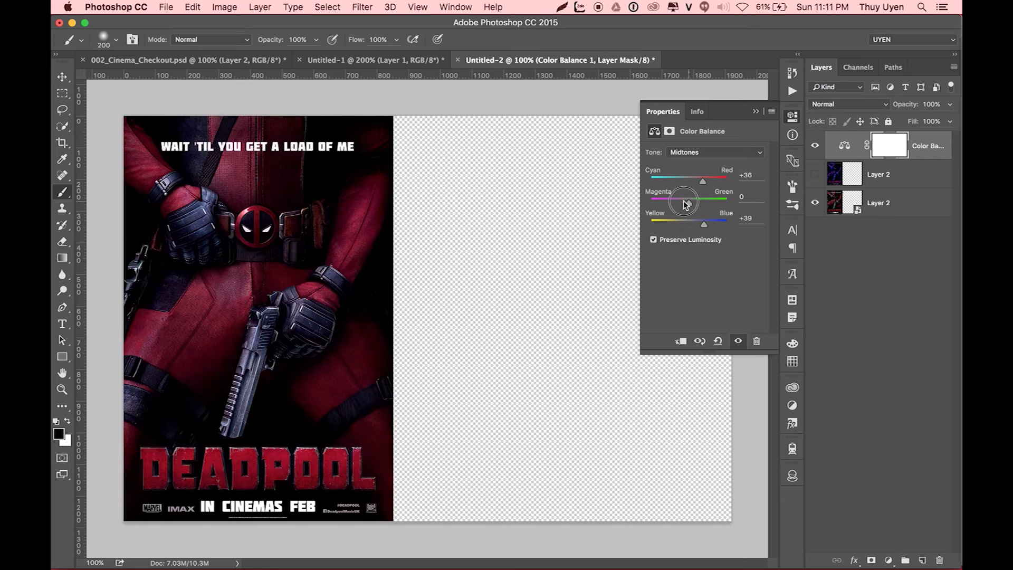
left_click(707, 153)
left_click(702, 141)
left_click_drag(689, 224, 701, 224)
left_click_drag(689, 181, 672, 181)
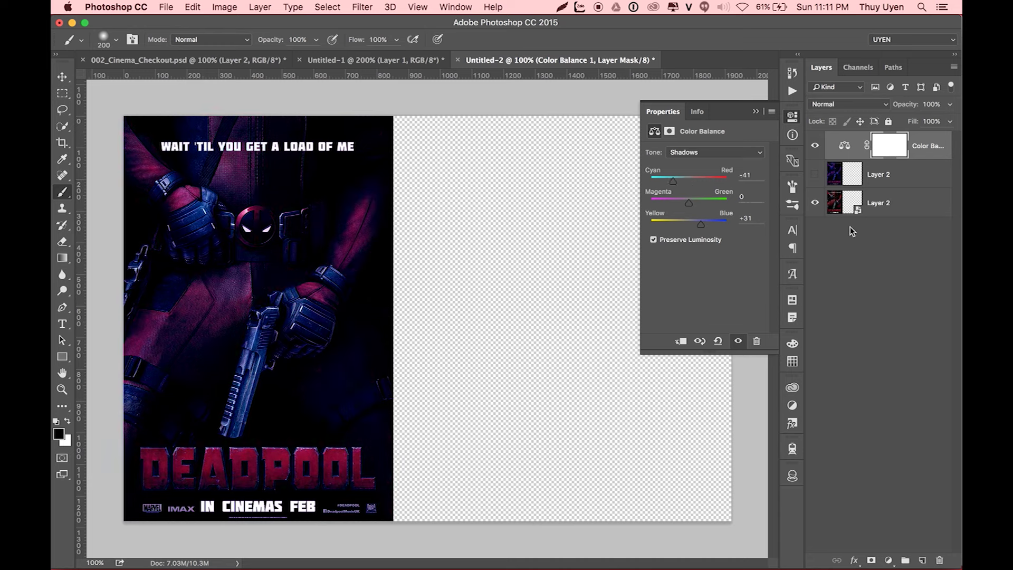
Step: Toggle the Color Balance layer to compare, hide it, and close Untitled-2 with Don't Save
left_click(815, 203)
left_click(816, 145)
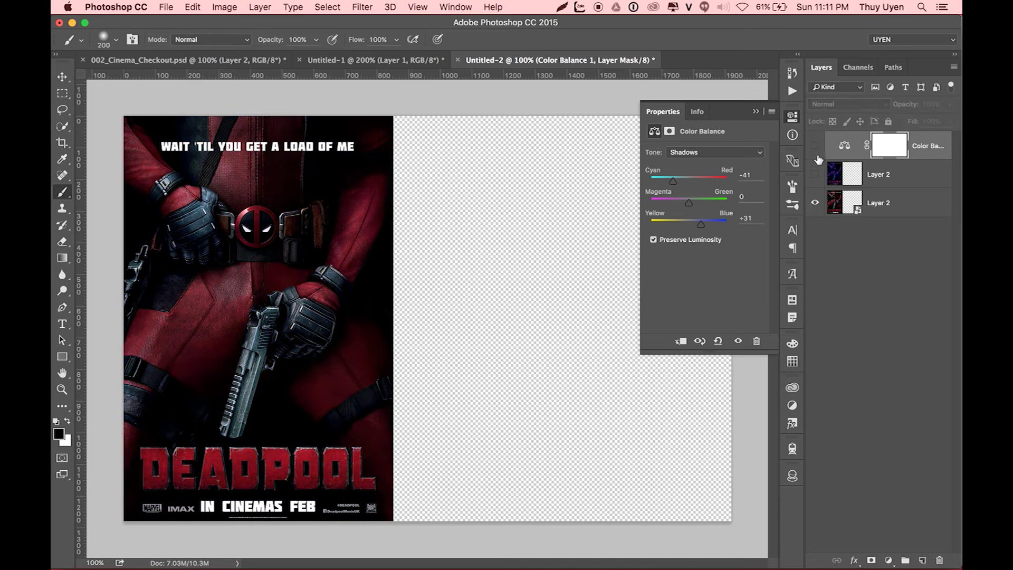
left_click(815, 147)
left_click(815, 148)
left_click(815, 146)
left_click(457, 60)
left_click(463, 207)
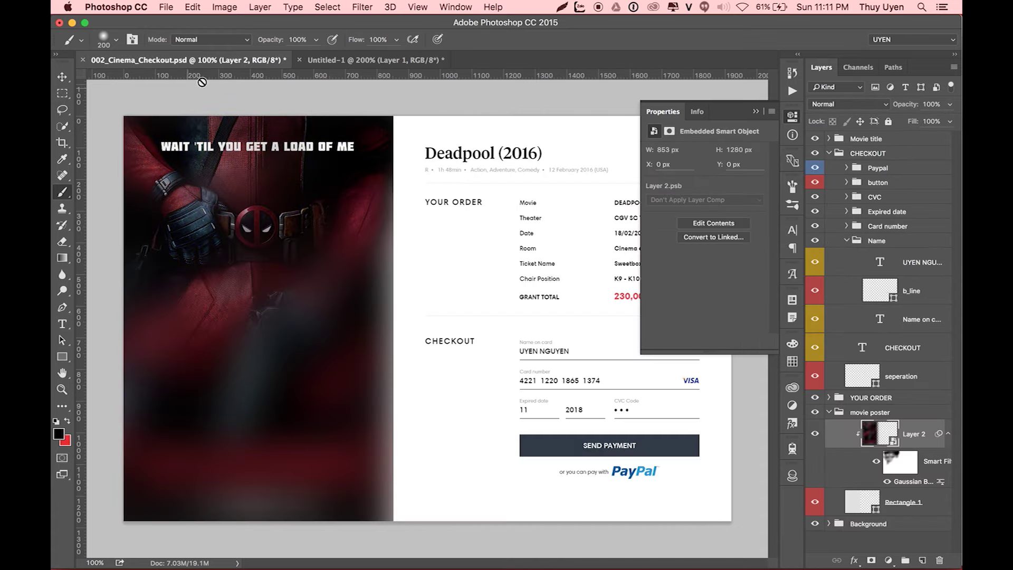
Step: Delete the poster's Gaussian Blur smart filter, undoing an accidental Layer 2 deletion along the way
left_click(756, 112)
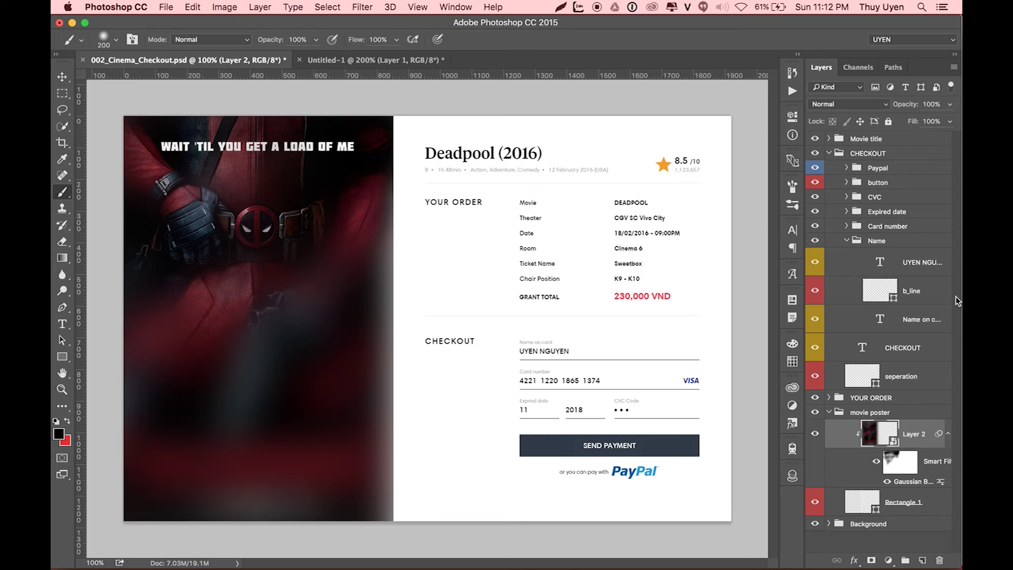
left_click_drag(927, 436, 939, 562)
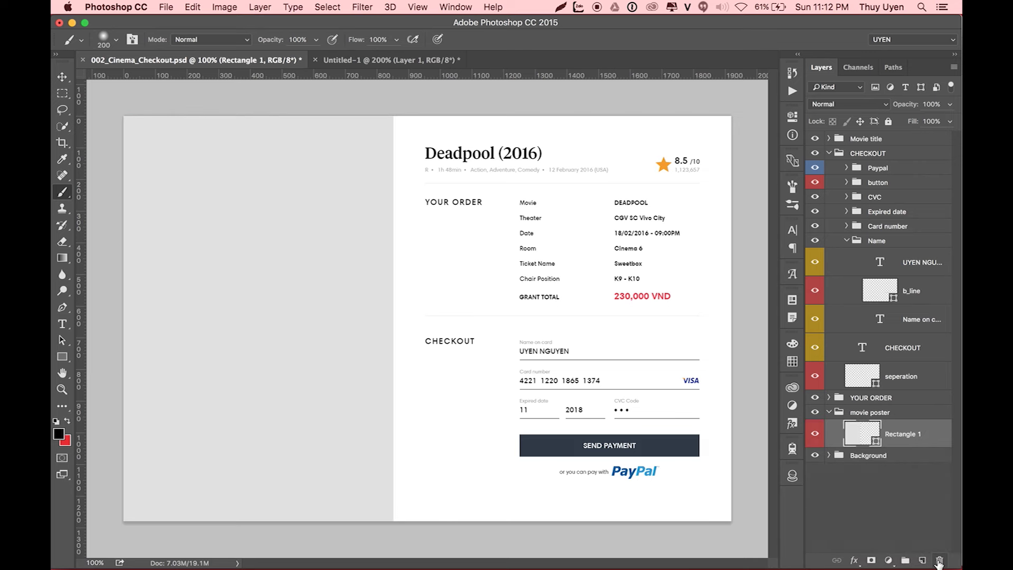
key("ctrl+z")
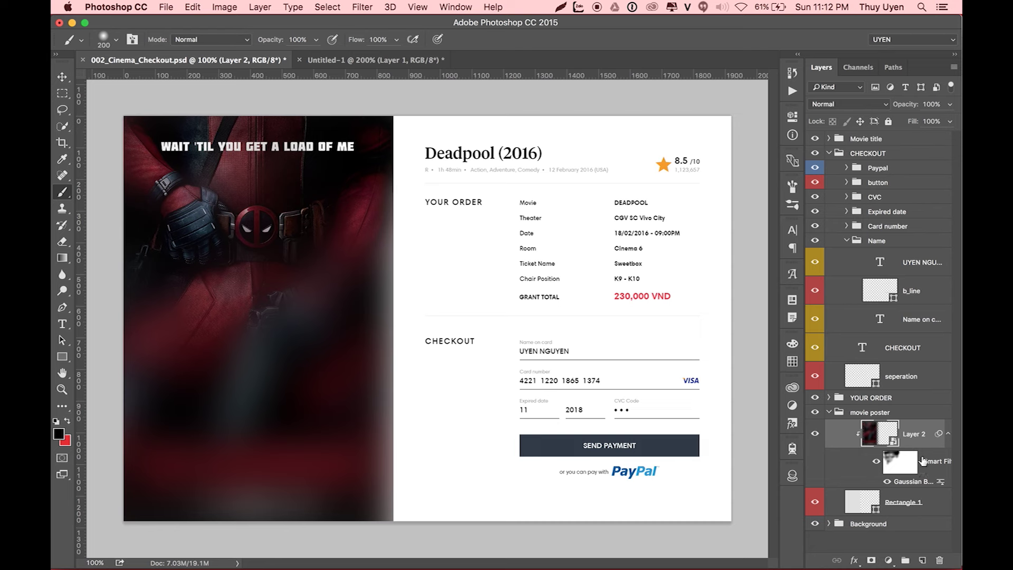
left_click_drag(920, 487, 939, 560)
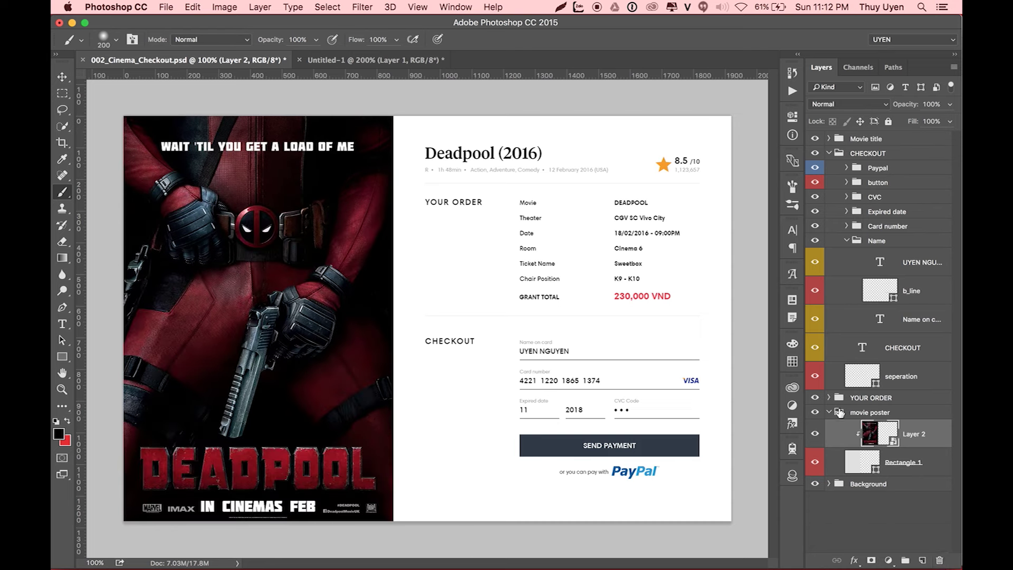
left_click(830, 412)
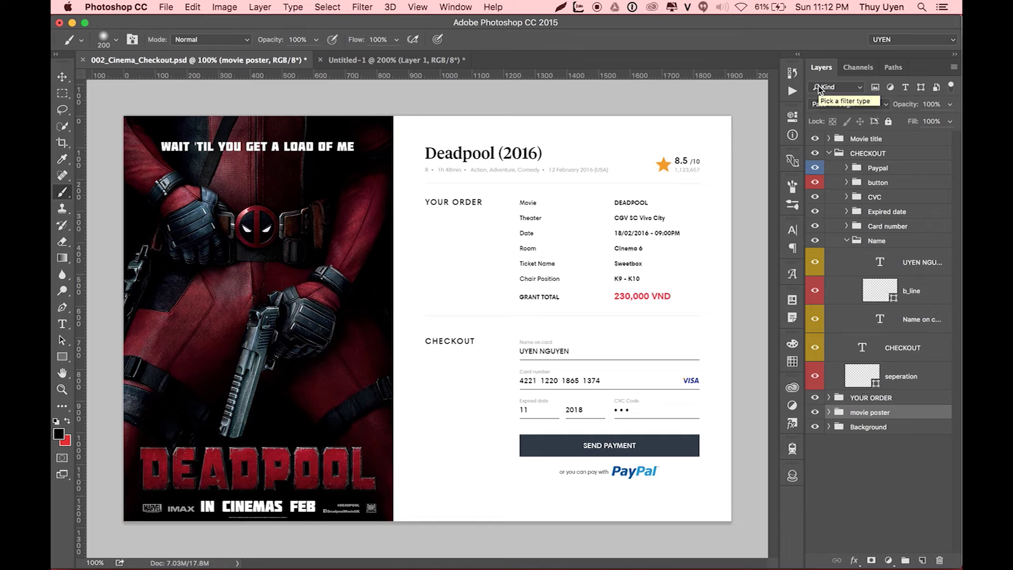
Step: Show guides with Cmd+; and place a horizontal guide by the GRANT TOTAL row
key("ctrl+semicolon")
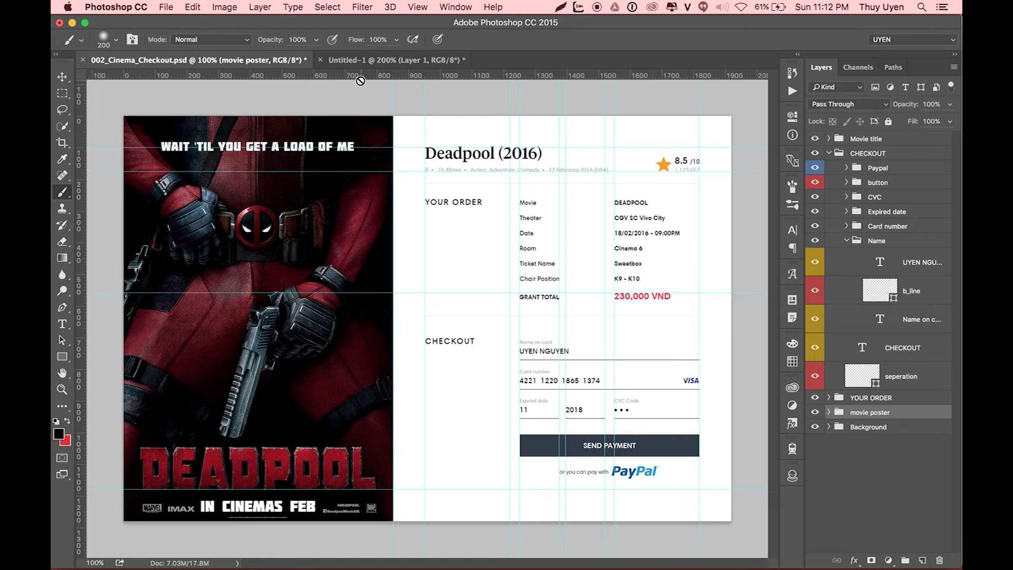
mouse_move(357, 78)
left_mouse_down()
mouse_move(372, 332)
mouse_move(372, 312)
left_mouse_up()
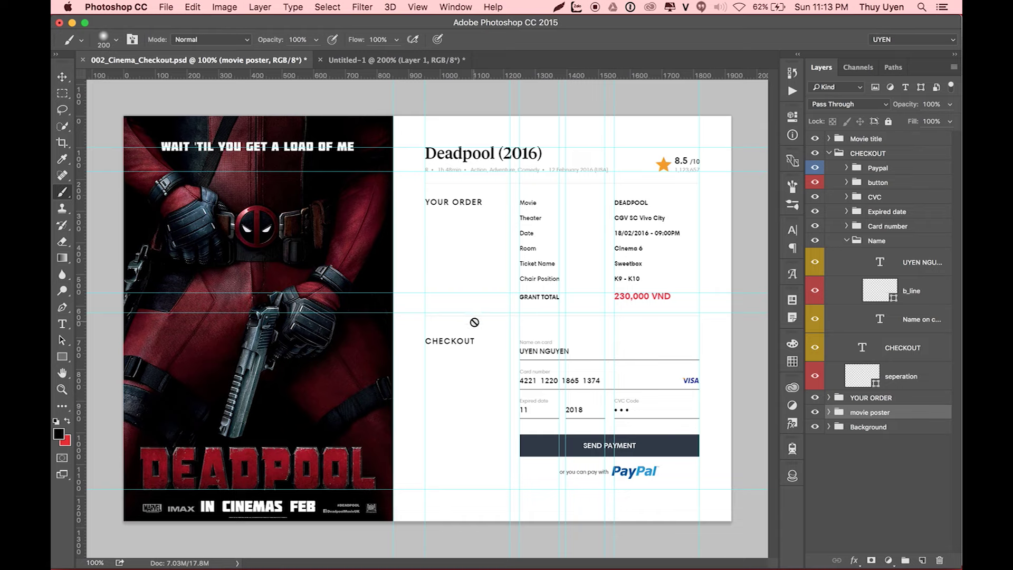
key("v")
scroll(547, 302, "up", 3)
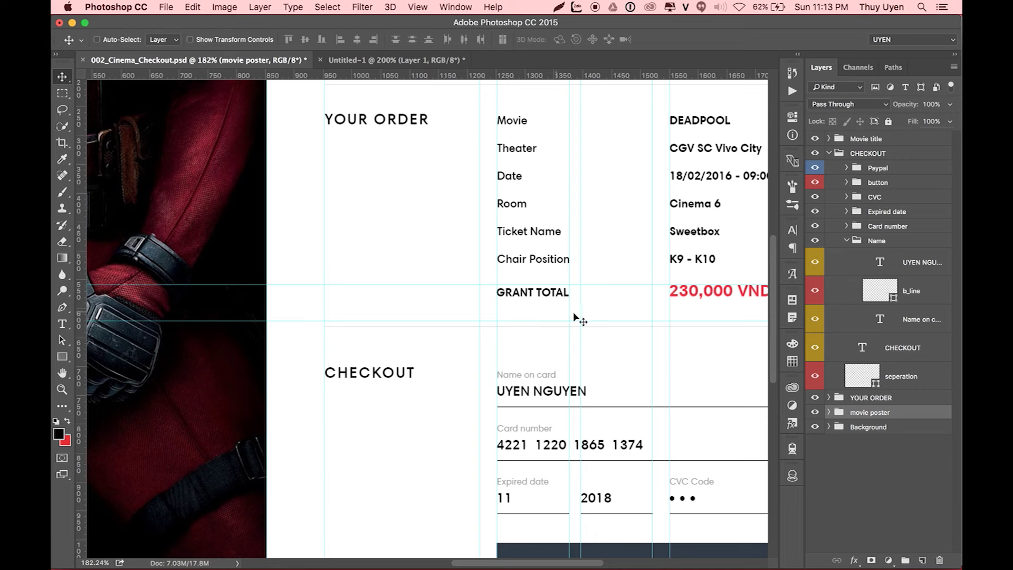
left_click_drag(294, 320, 311, 55)
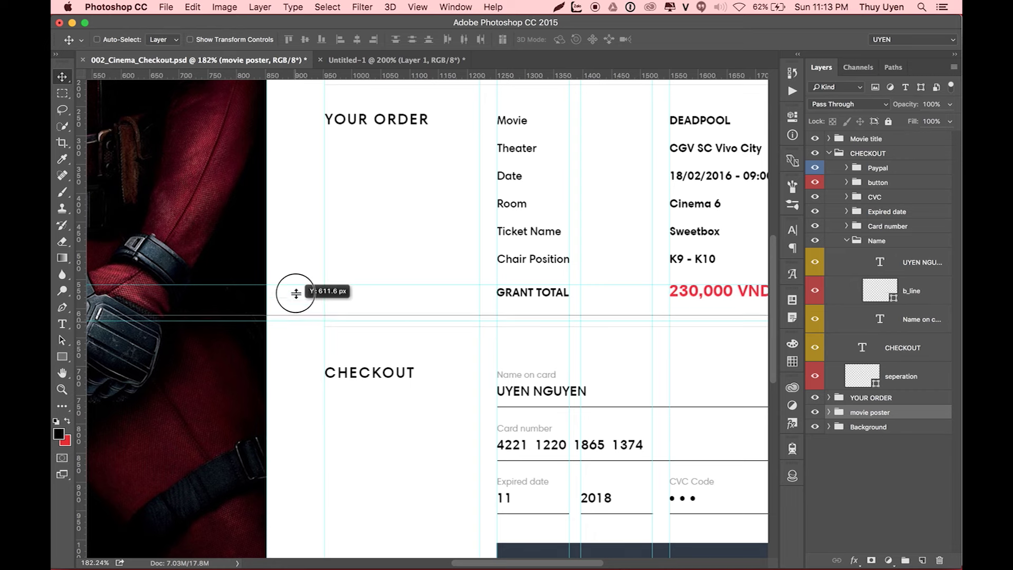
key("super+1")
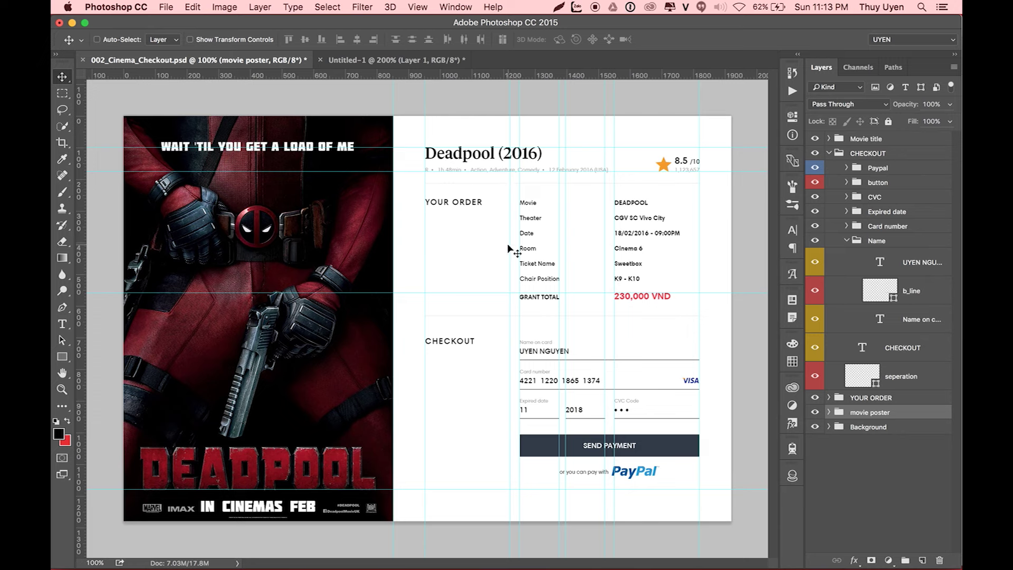
Step: Drag off a stray vertical guide and the bottom horizontal guide, then check spacing measurements
left_click_drag(509, 242, 69, 275)
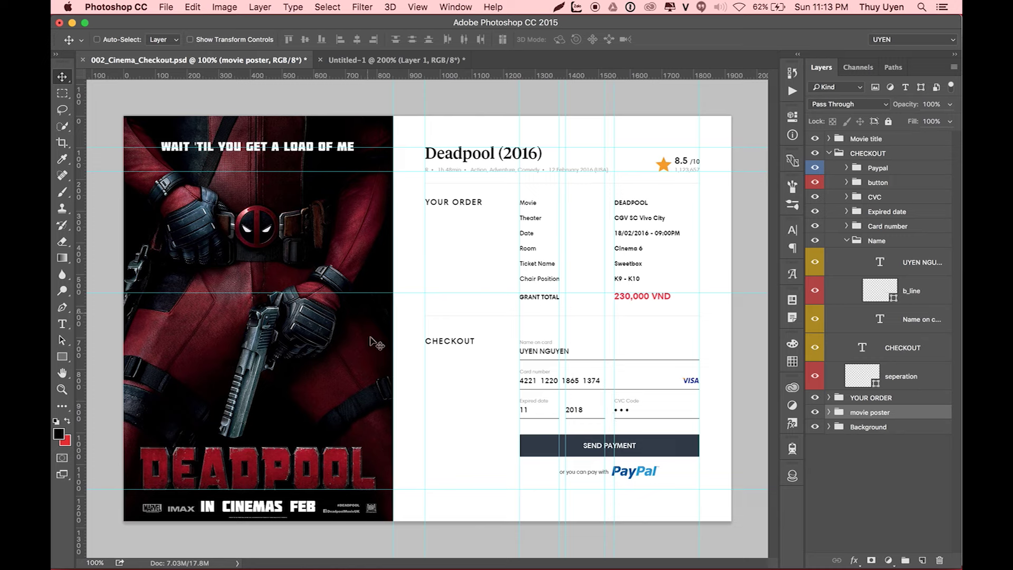
left_click_drag(415, 490, 382, 16)
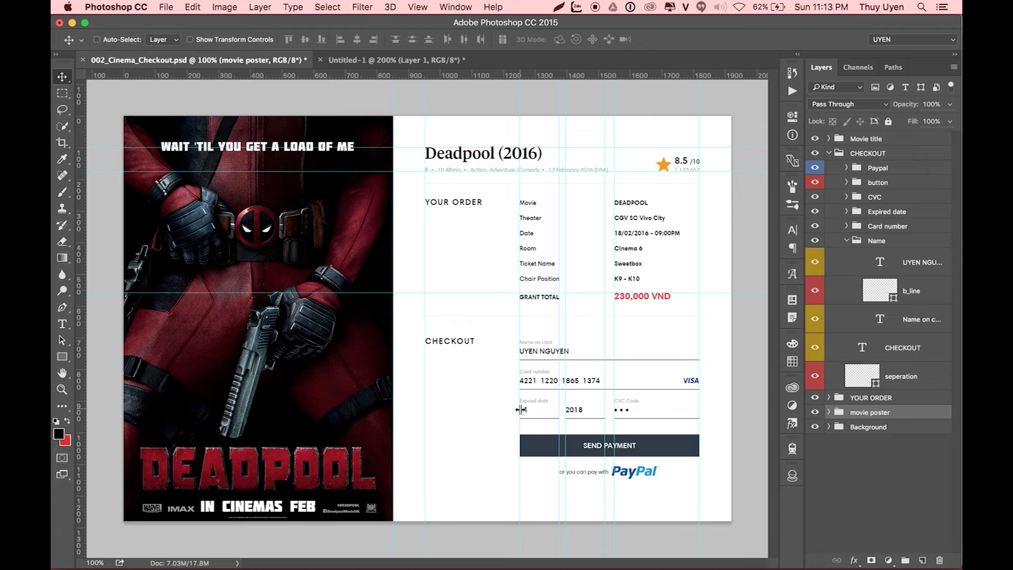
key("ctrl+plus")
scroll(520, 410, "right", 5)
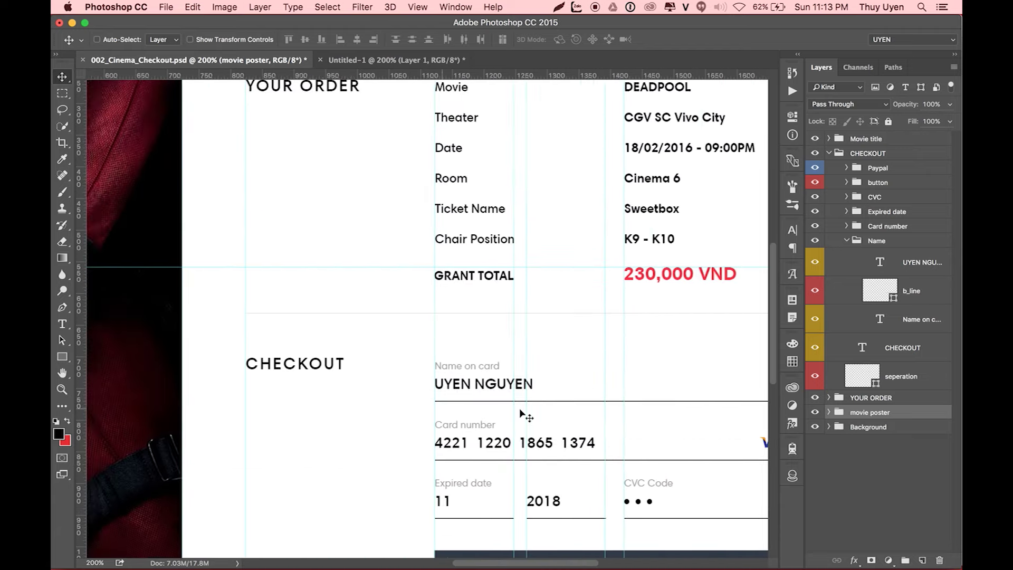
scroll(521, 412, "down", 3)
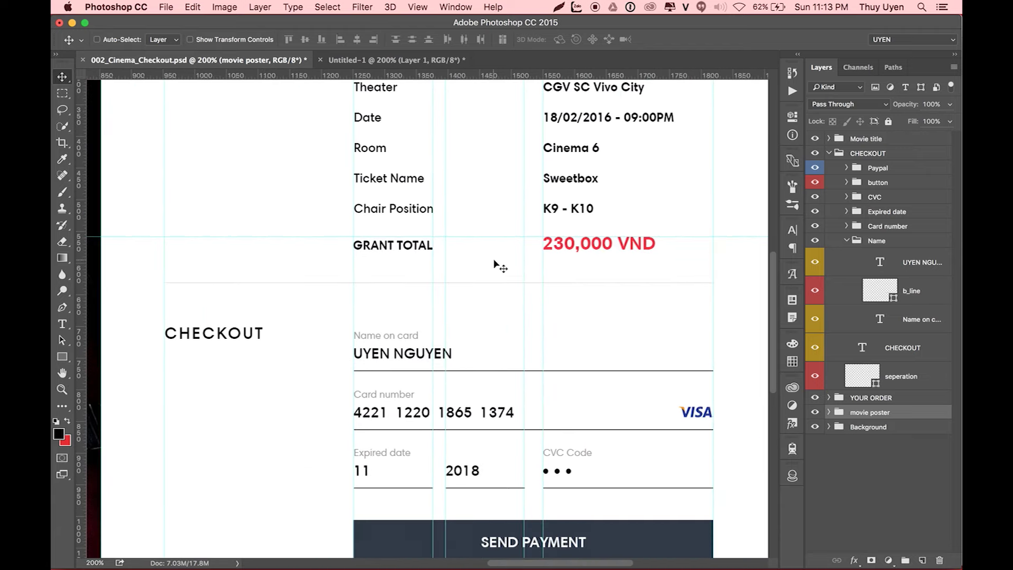
key("ctrl")
key("ctrl+minus")
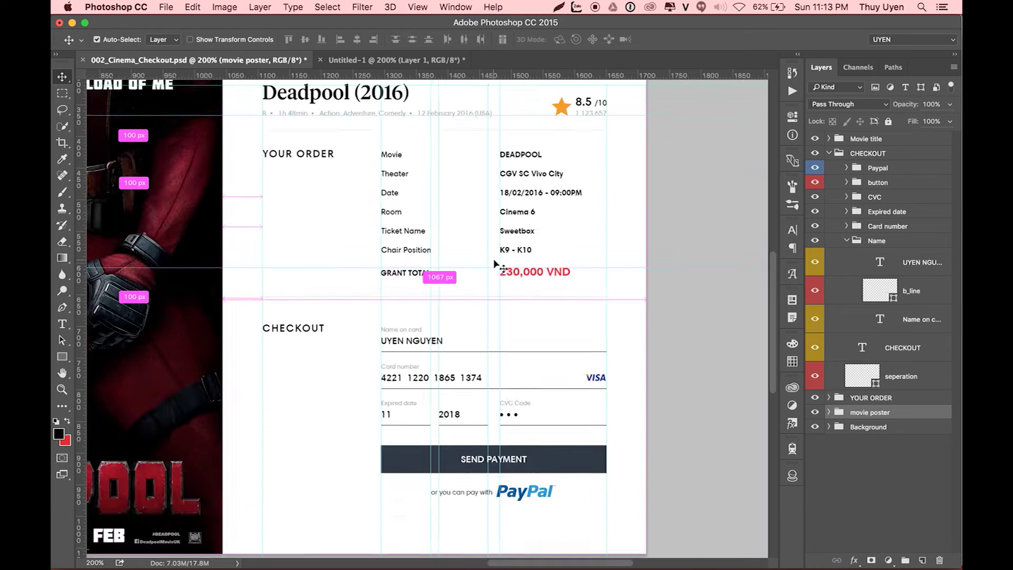
key("ctrl+minus")
key("ctrl+minus")
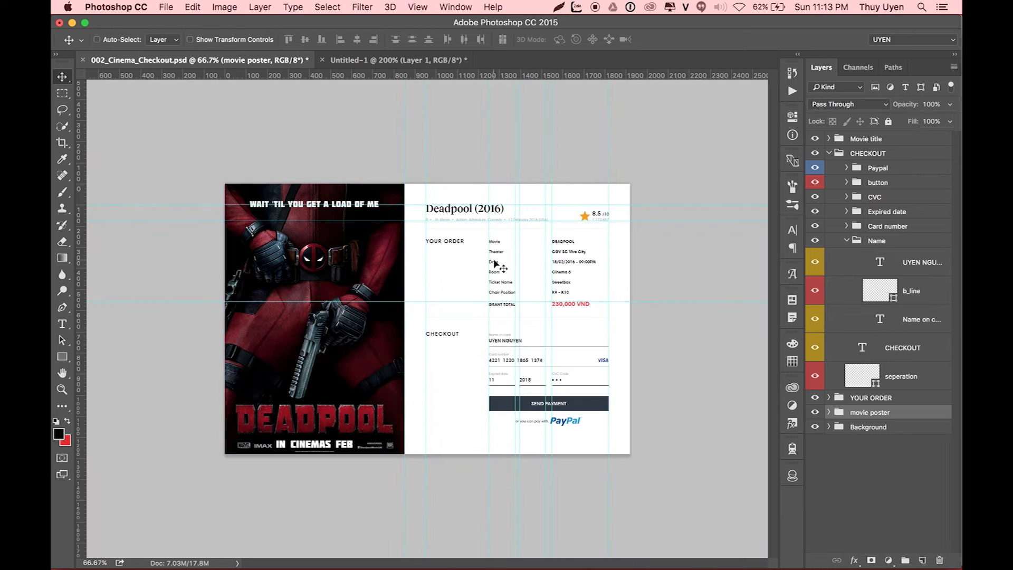
Step: Drag three vertical and three horizontal guides from the rulers onto the Deadpool poster
left_click_drag(79, 217, 278, 226)
left_click_drag(79, 219, 333, 207)
left_click_drag(304, 75, 308, 245)
left_click_drag(301, 76, 296, 268)
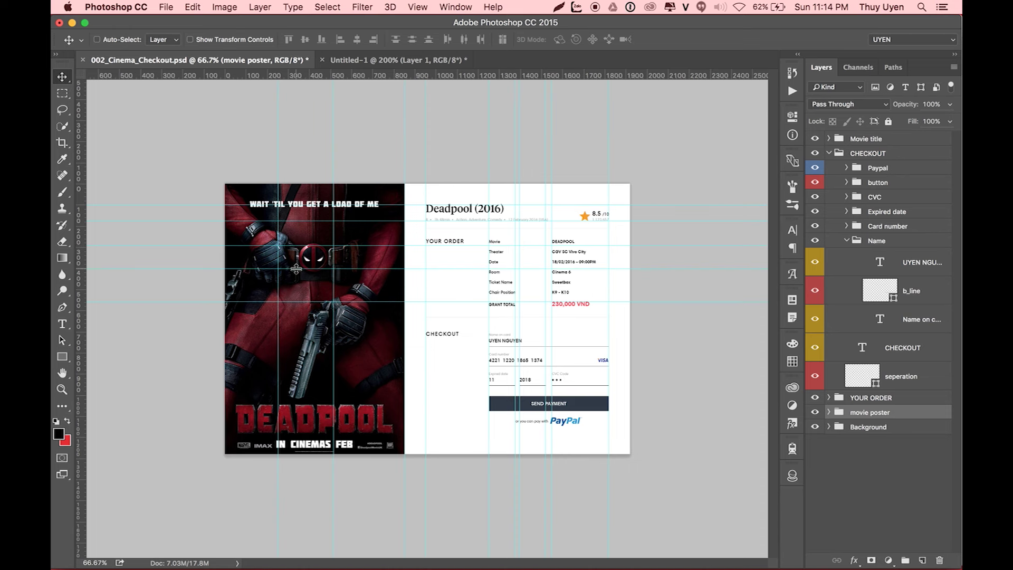
left_click_drag(323, 77, 307, 331)
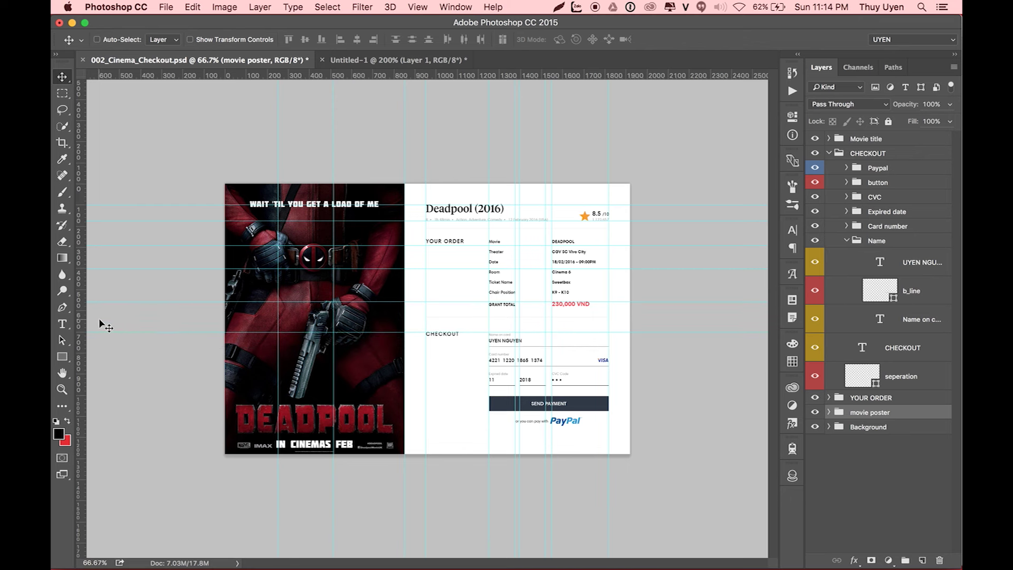
left_click_drag(82, 322, 370, 328)
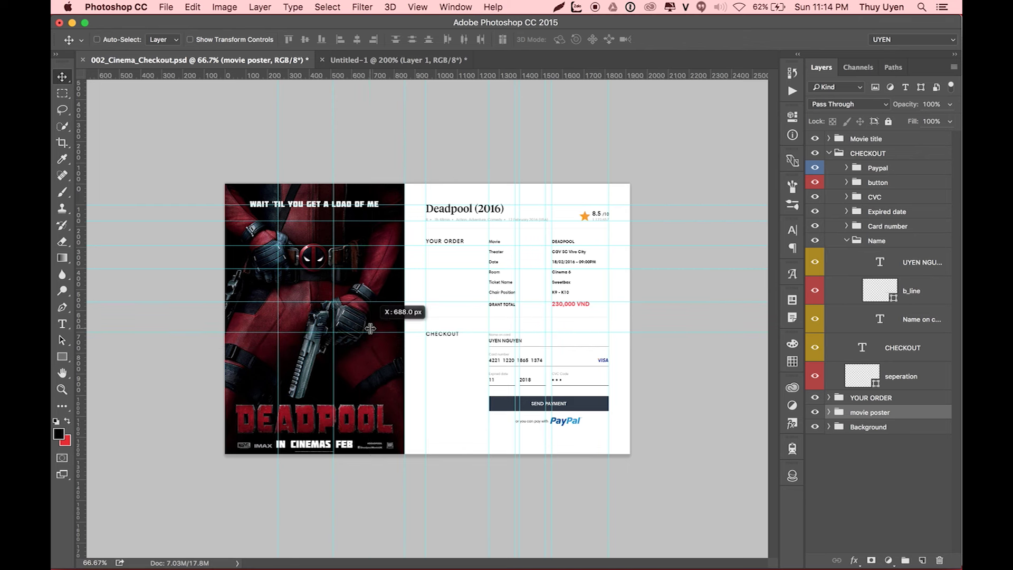
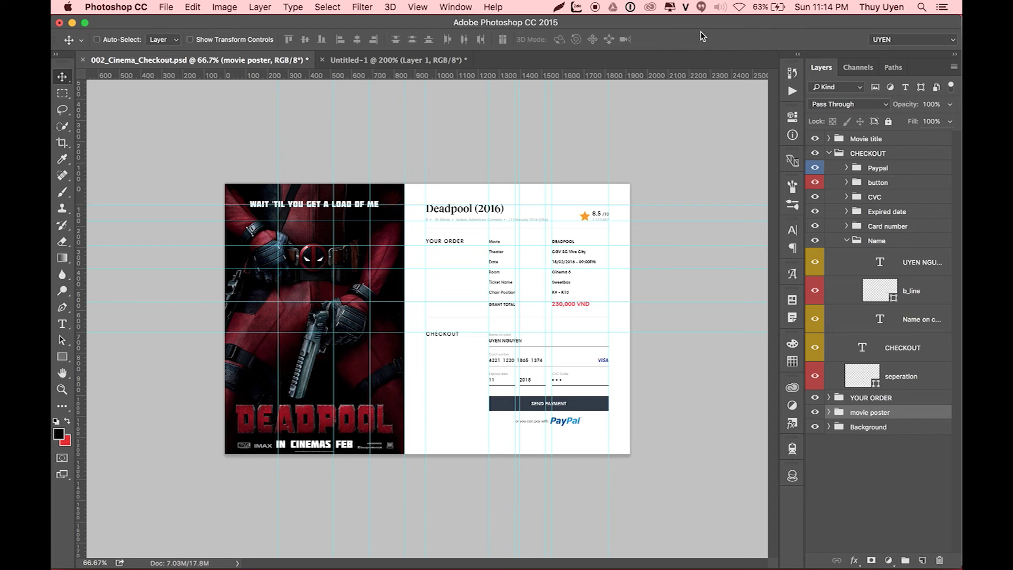
Step: Hide the guides and the Card number group's visa logo layer, then view at 100%
key("ctrl+semicolon")
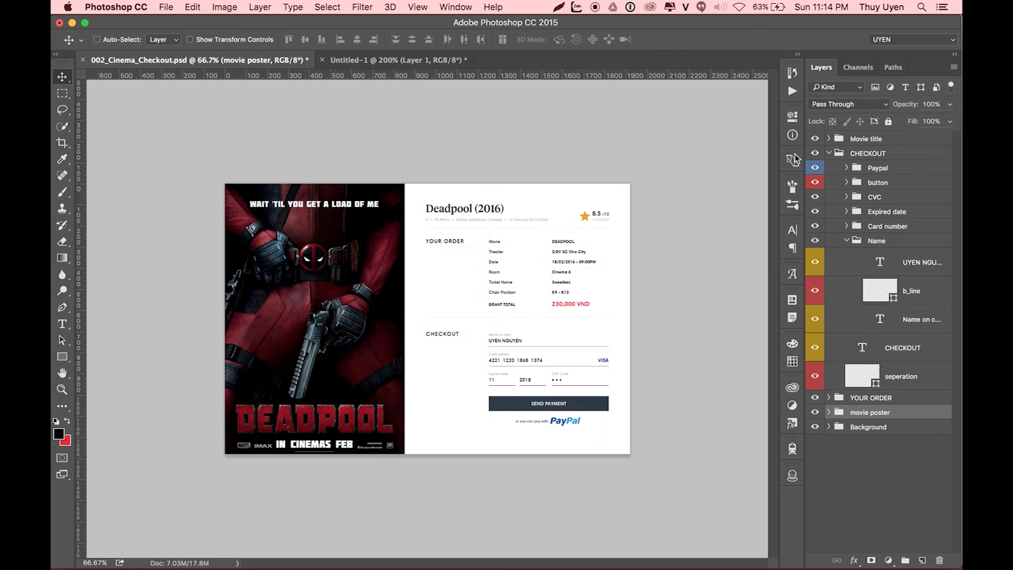
left_click(846, 226)
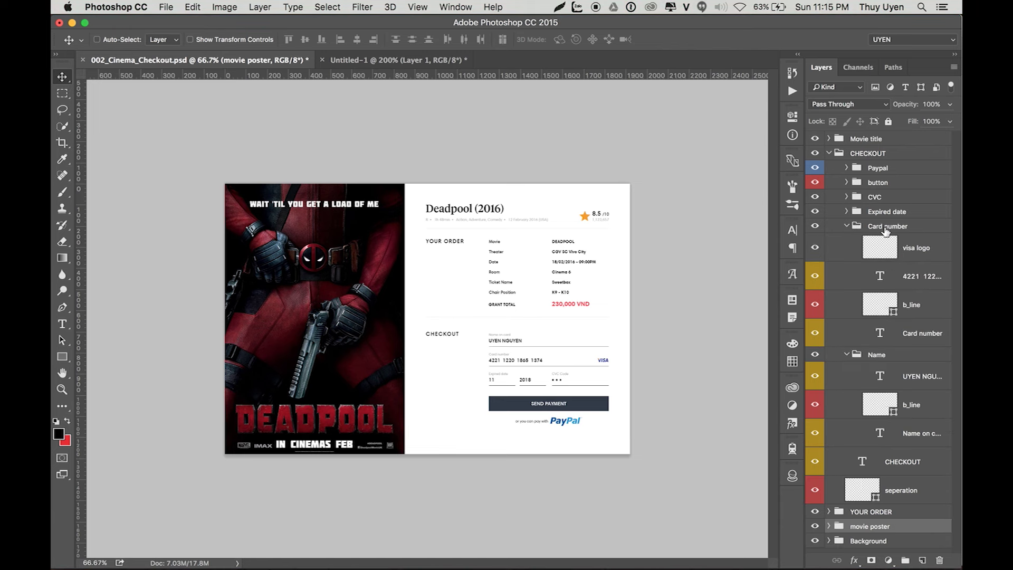
left_click(920, 255)
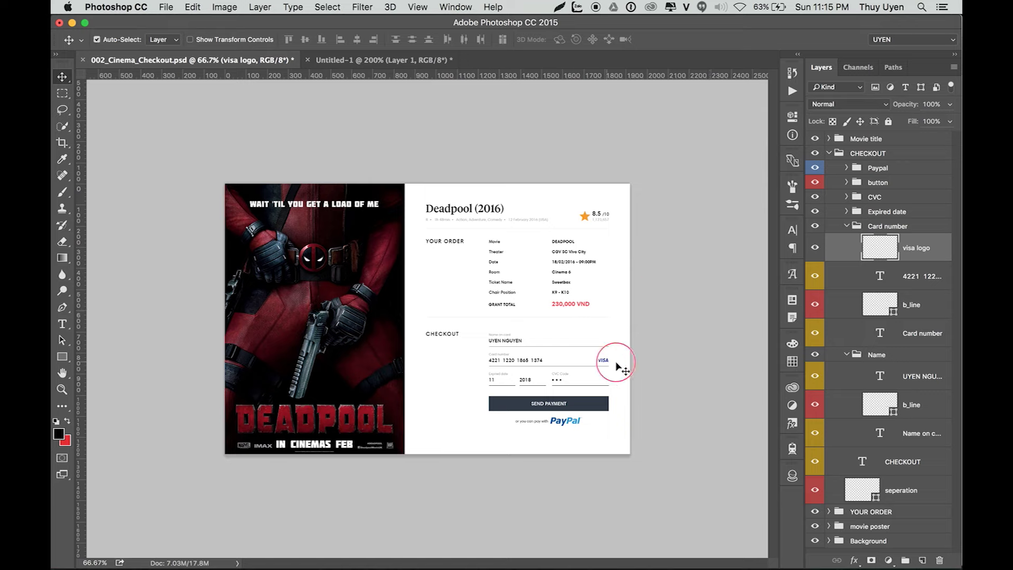
scroll(615, 362, "up", 3)
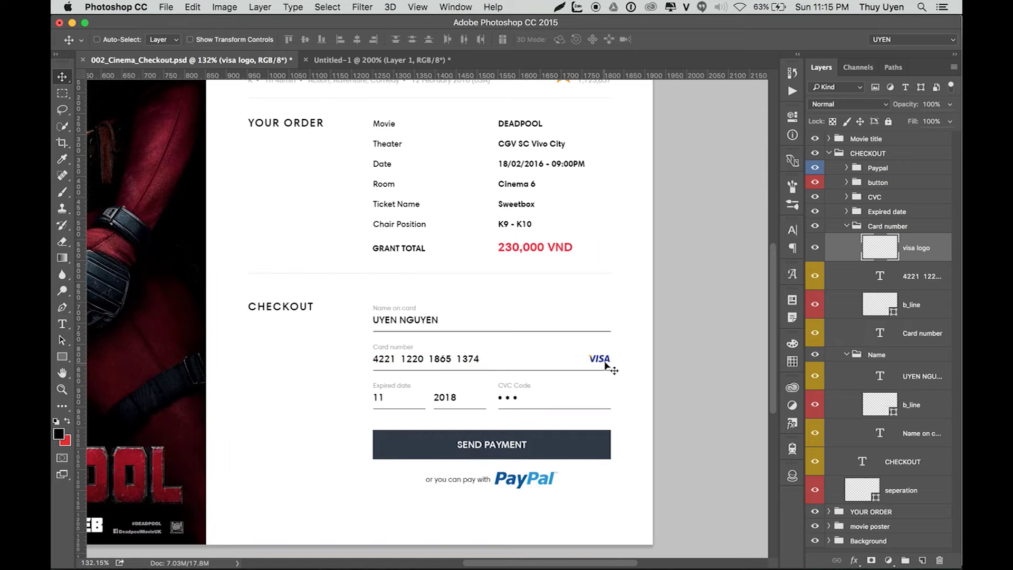
left_click(815, 244)
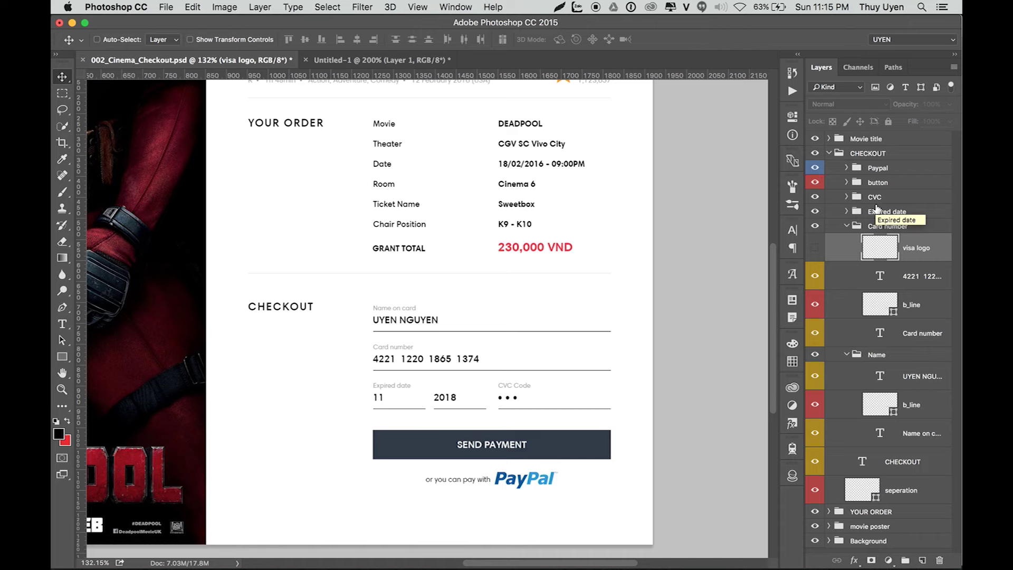
key("super+1")
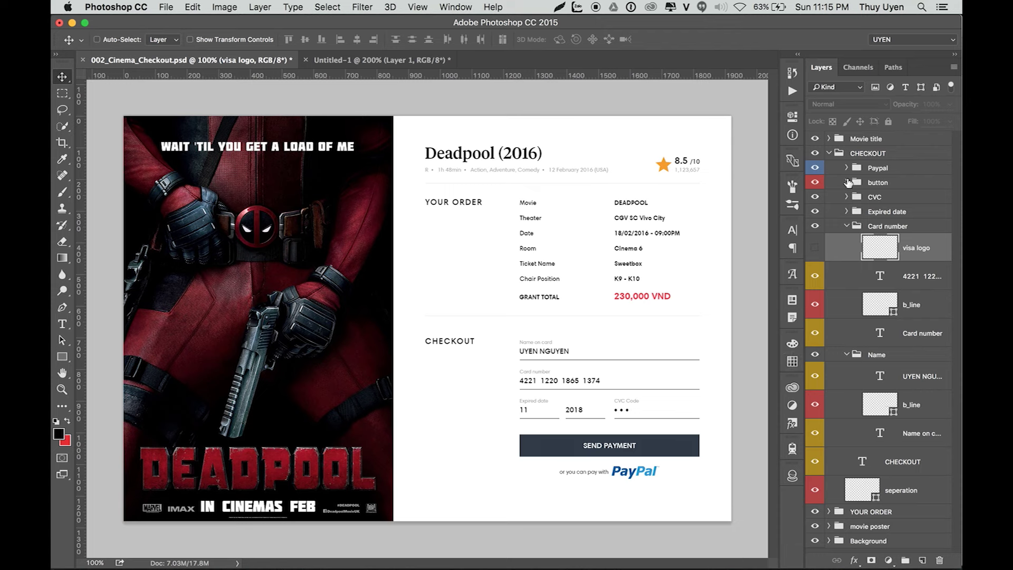
Step: Expand the button and Color groups and preview SEND PAYMENT's hover and disable states
left_click(847, 183)
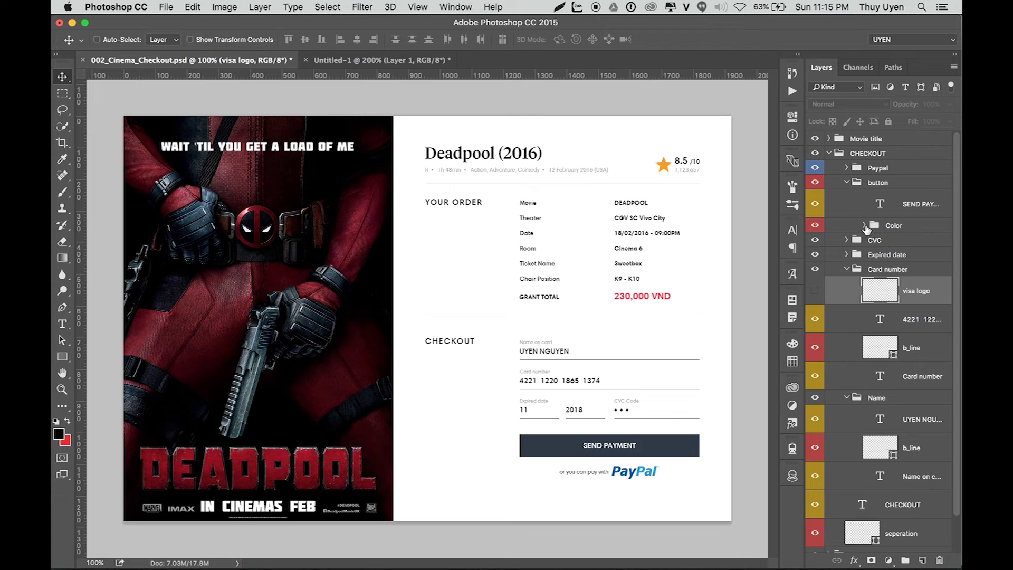
left_click(863, 225)
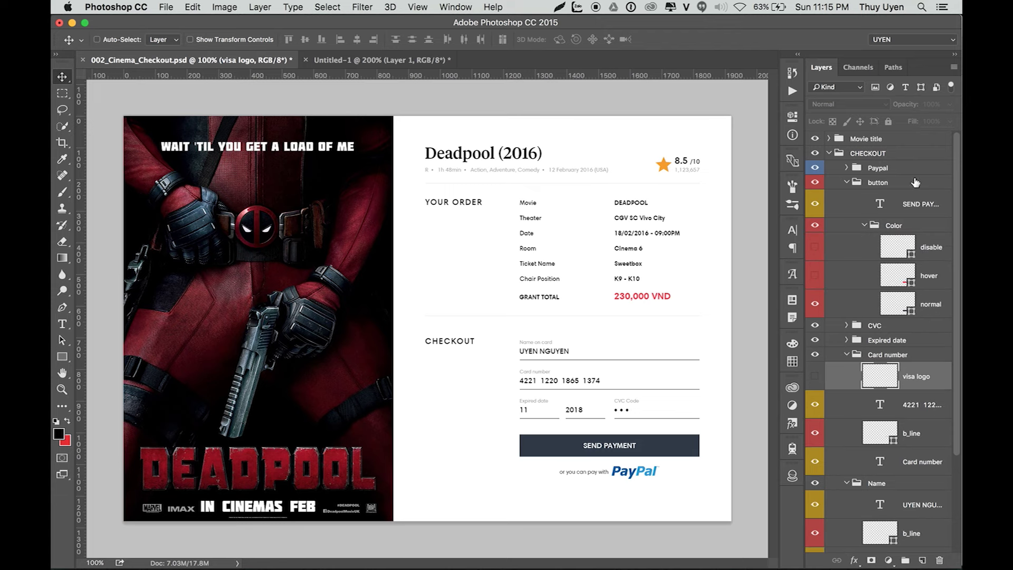
left_click(815, 276)
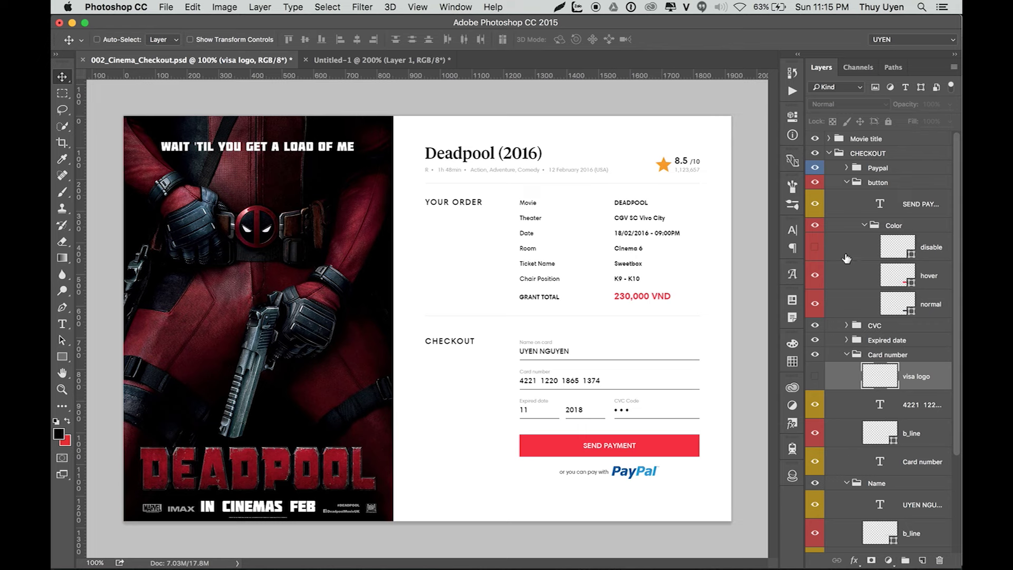
left_click(815, 247)
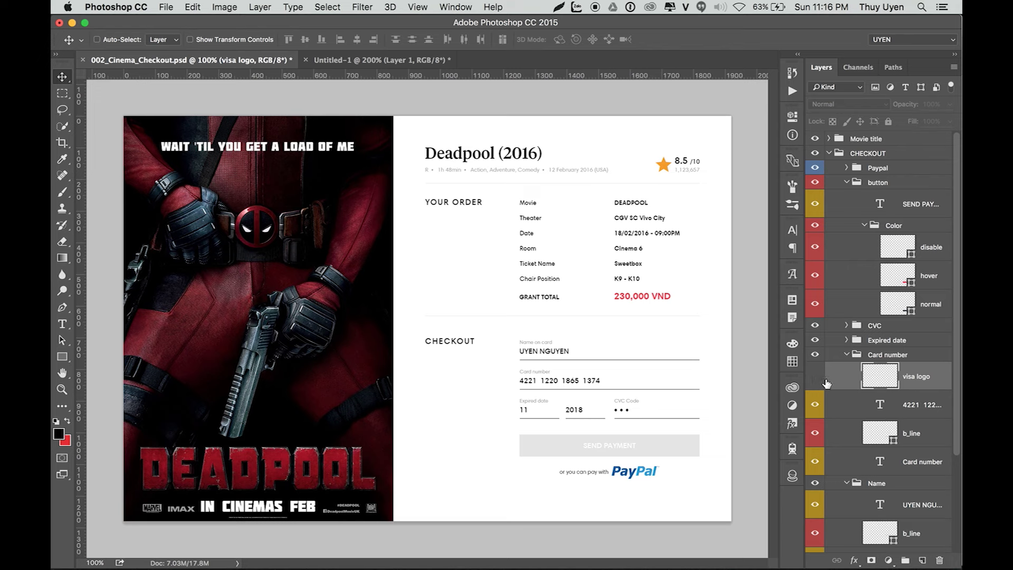
left_click(815, 247)
left_click(815, 276)
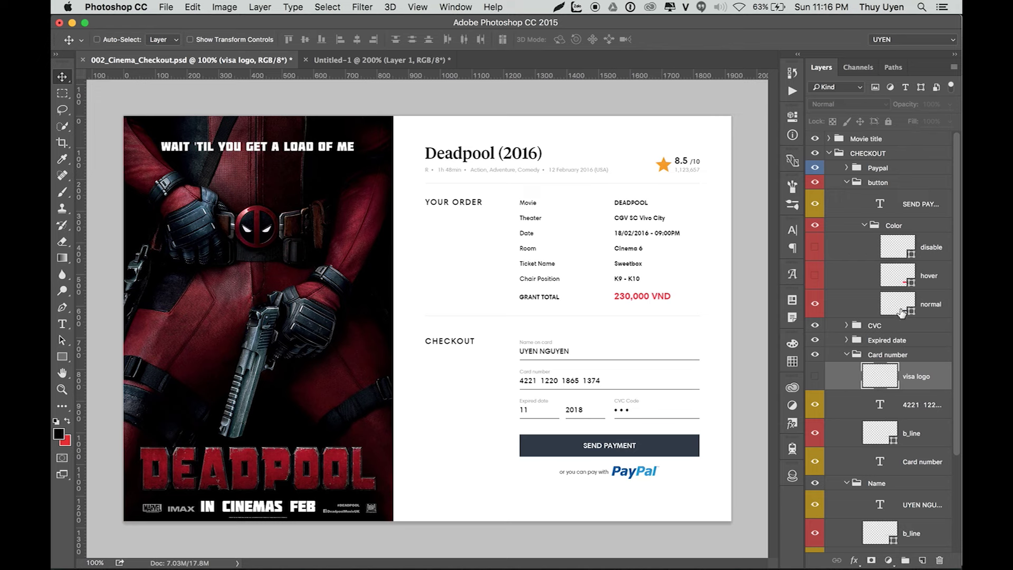
left_click(814, 275)
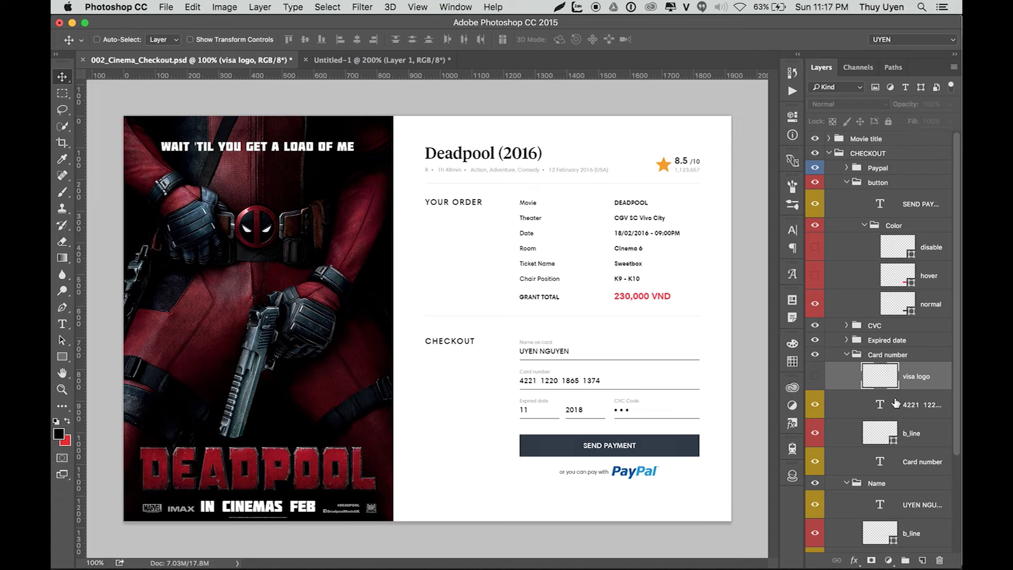
Step: Collapse the Card number, button, Name and CHECKOUT groups
left_click(847, 355)
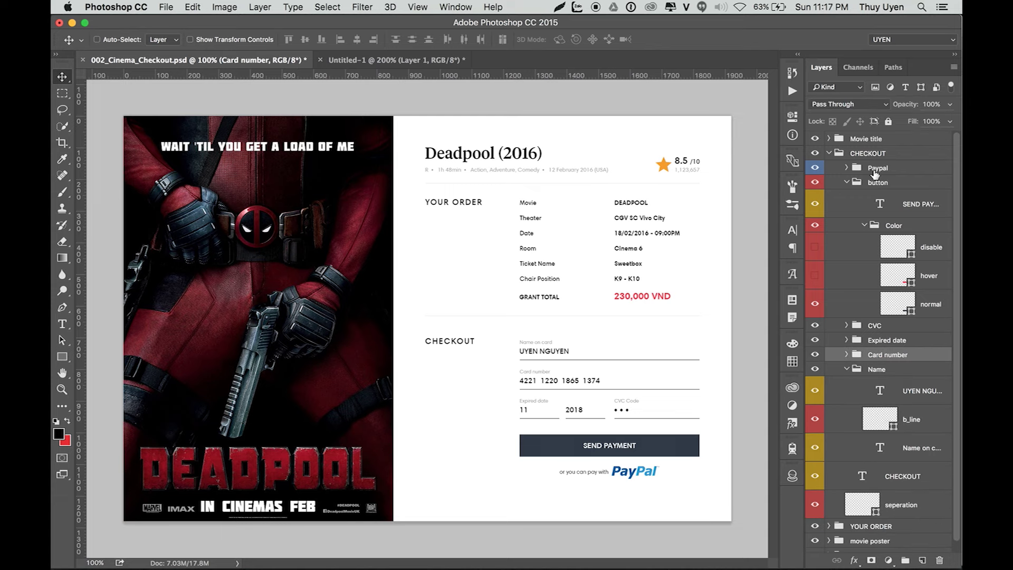
left_click(847, 182)
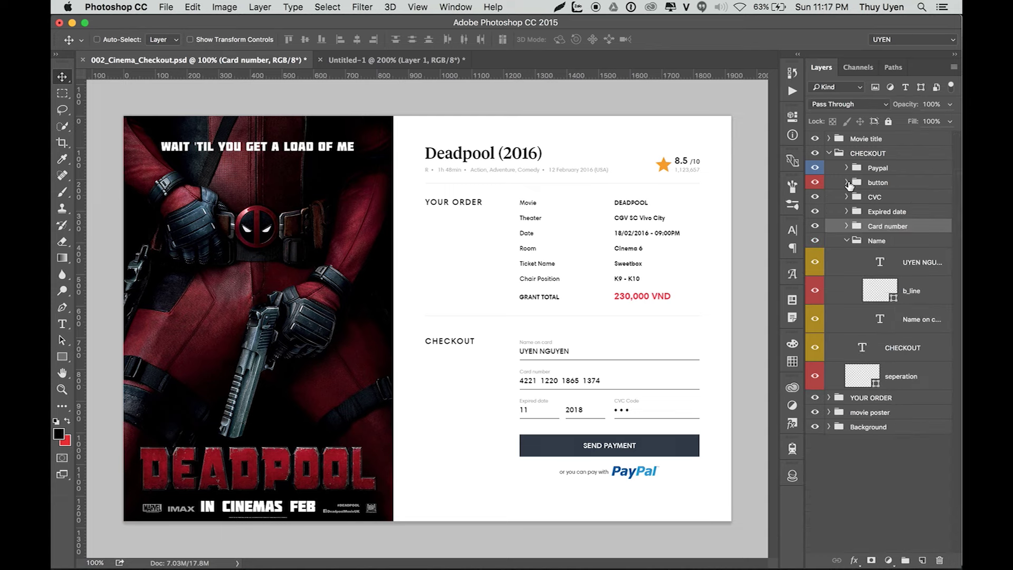
left_click(845, 242)
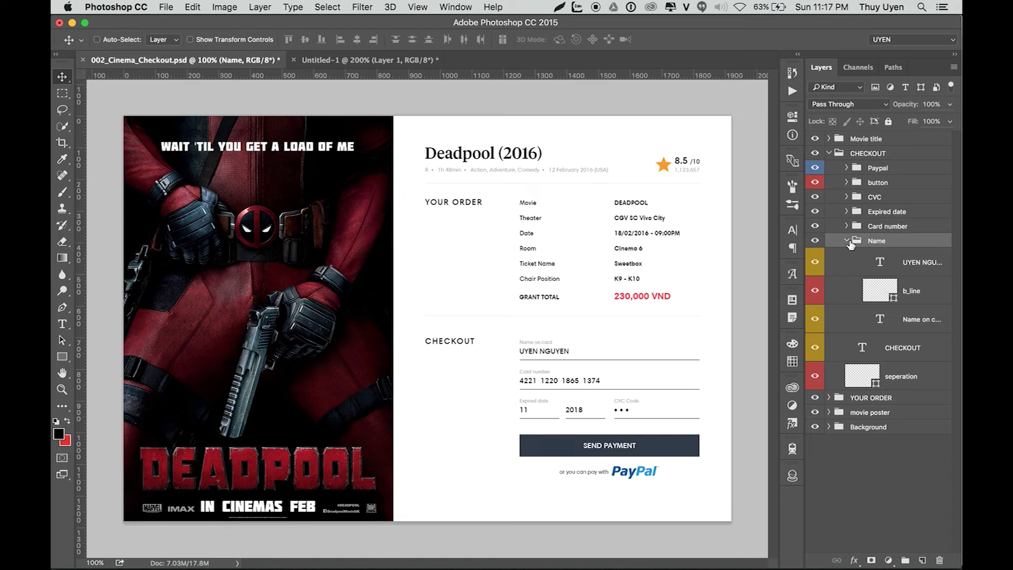
left_click(846, 241)
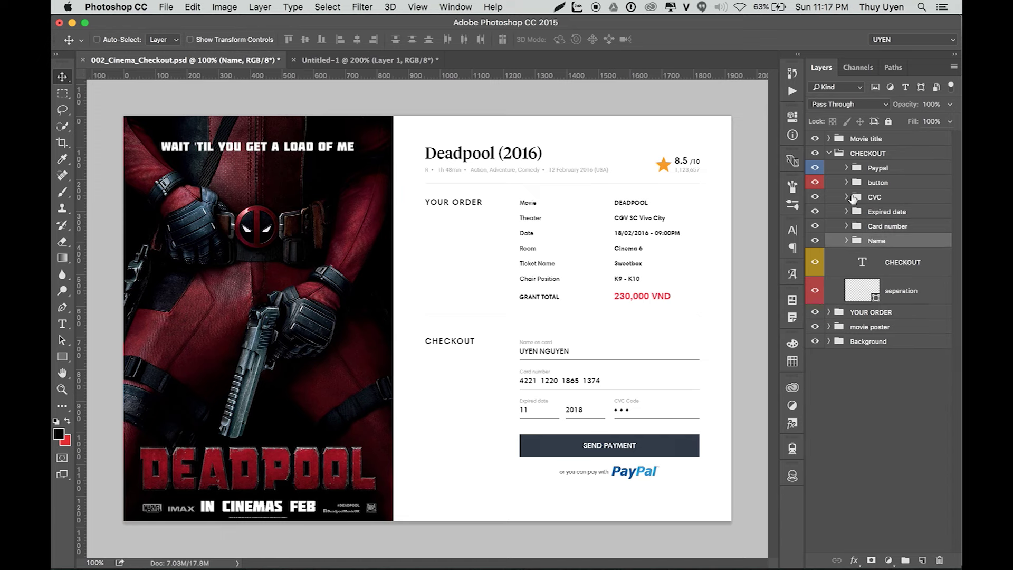
left_click(830, 153)
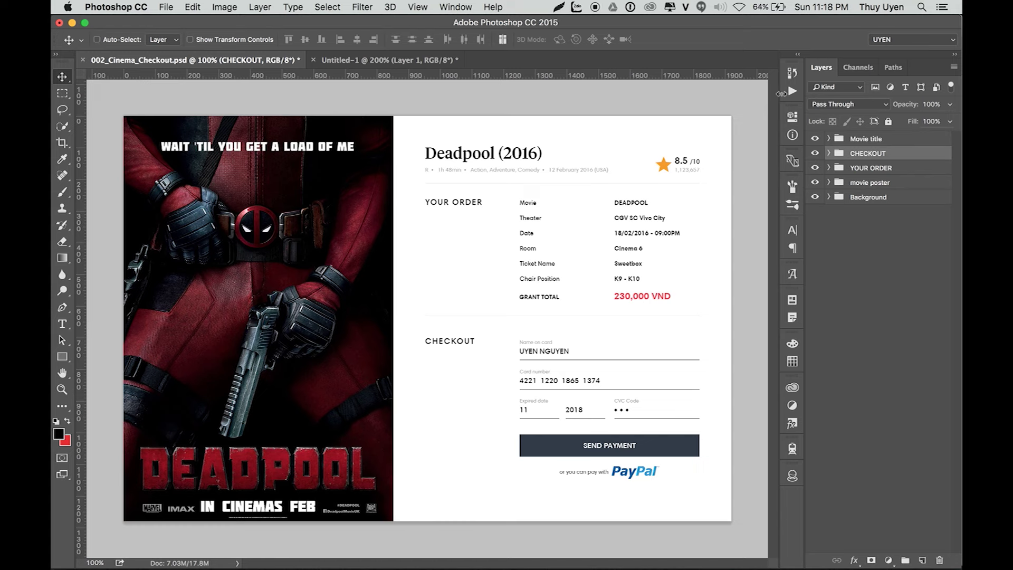
Step: Option-click CHECKOUT's arrow repeatedly, ending with all nested subgroups expanded
left_click(829, 153)
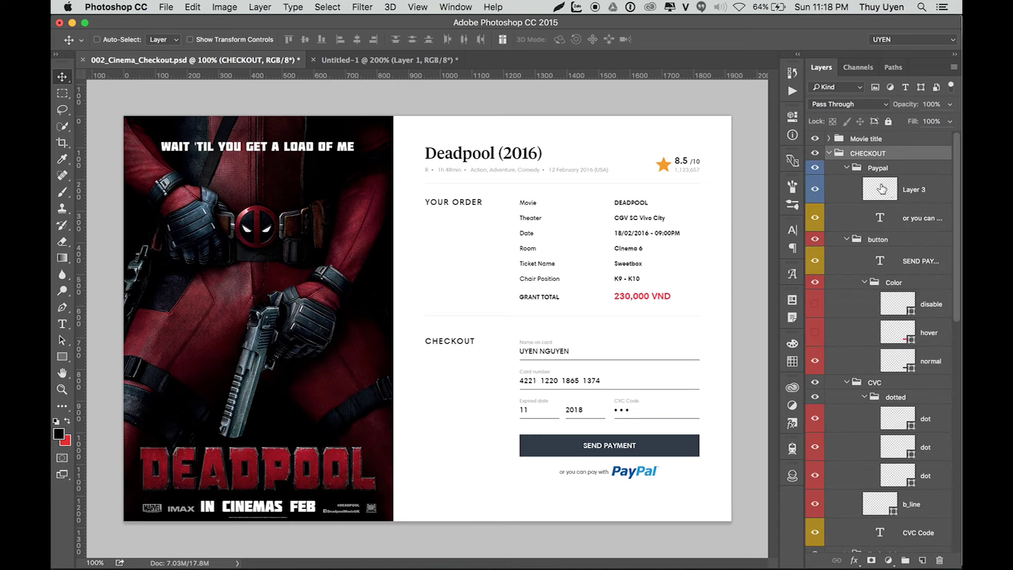
mouse_move(956, 270)
left_mouse_down()
mouse_move(952, 328)
mouse_move(952, 266)
left_mouse_up()
left_click(829, 153)
left_click(830, 153)
left_click(829, 154)
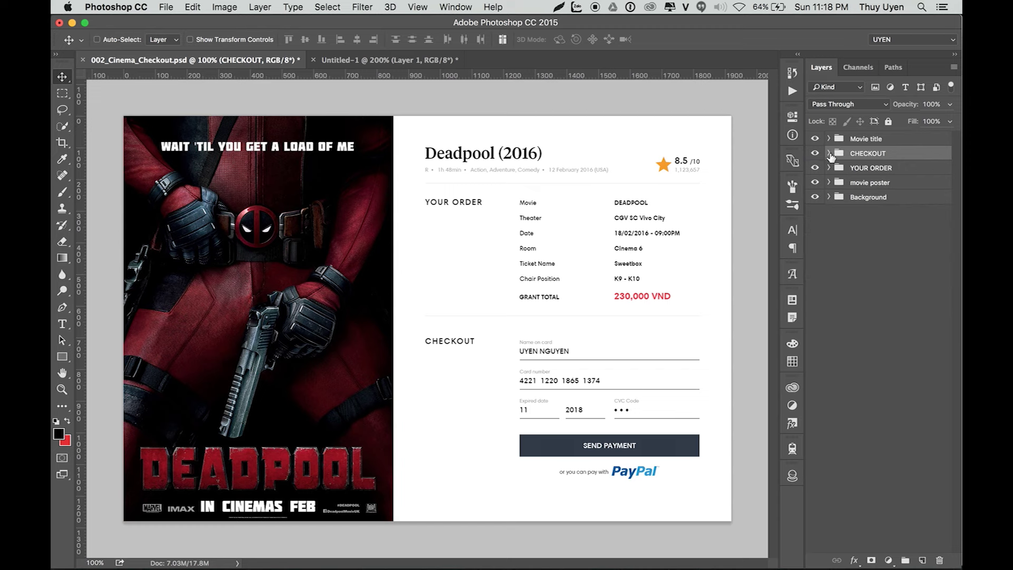
left_click(829, 154, "alt")
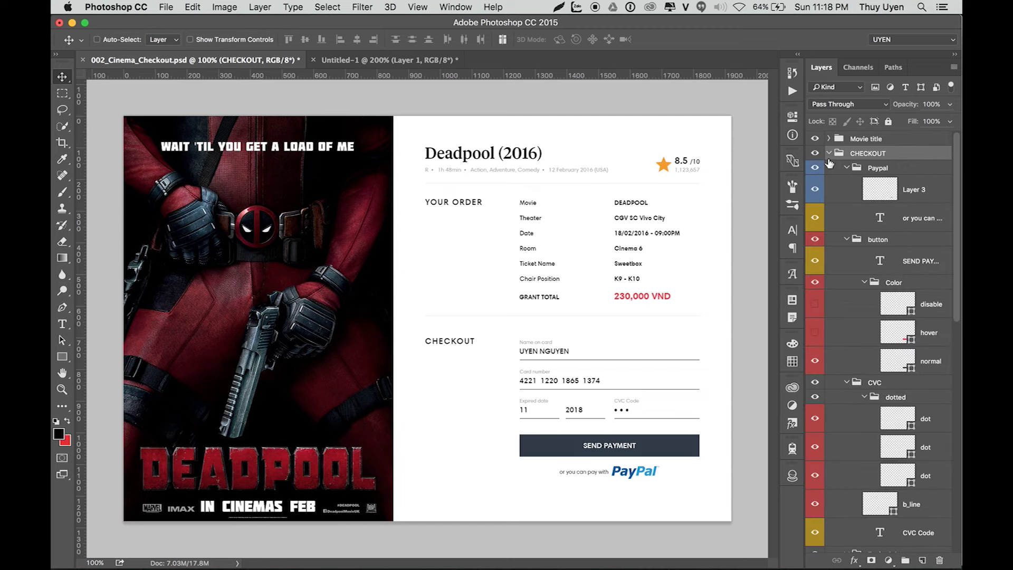
left_click(829, 153)
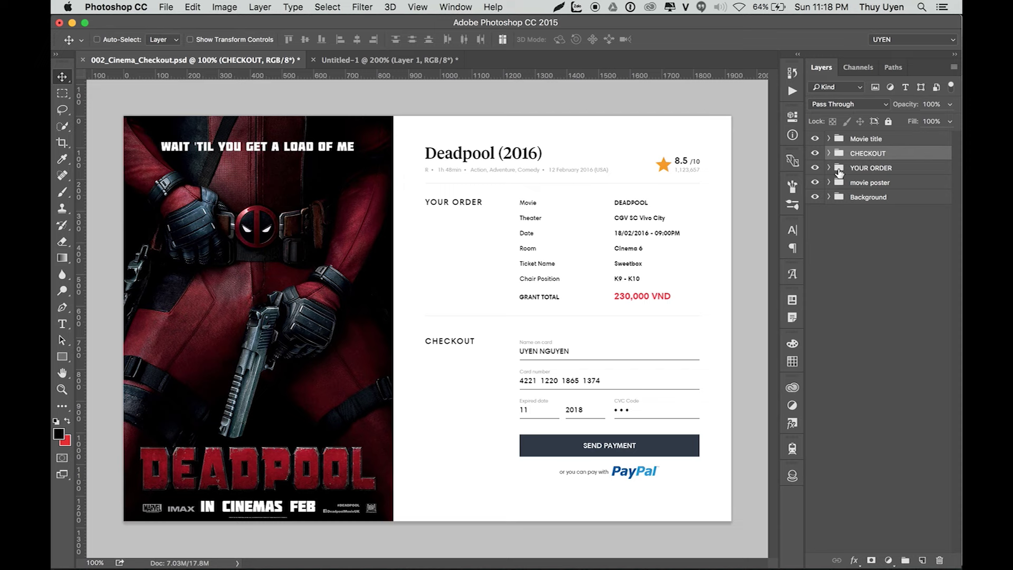
left_click(829, 154, "alt")
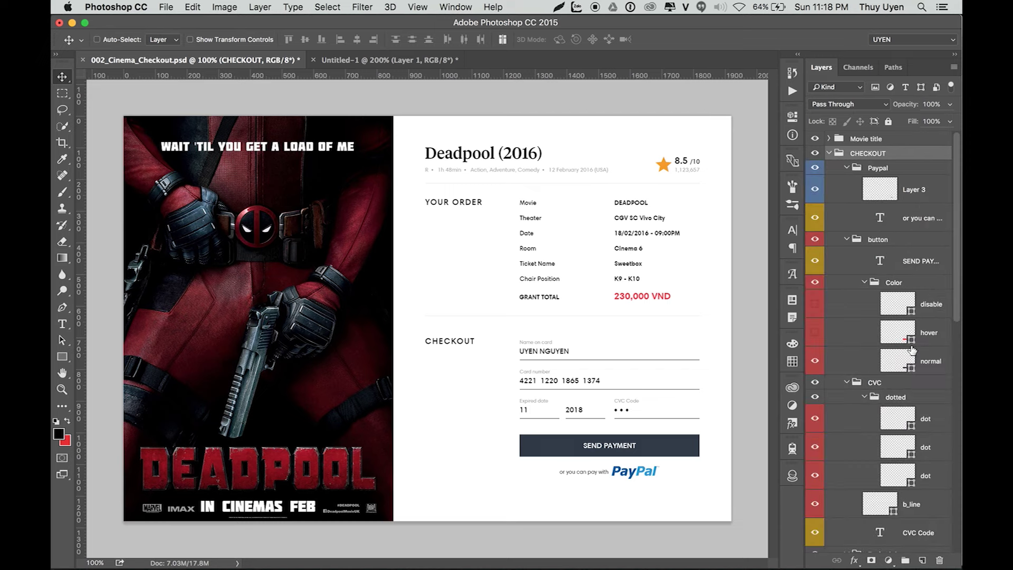
left_click(953, 68)
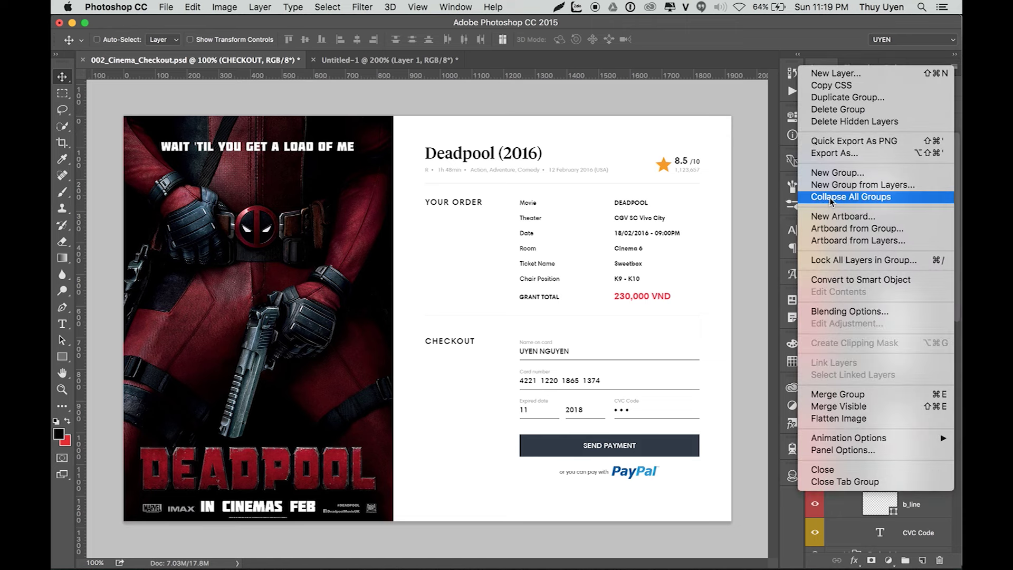
Step: Run Collapse All Groups, then expand CHECKOUT with its Paypal, button and CVC subgroups
left_click(873, 205)
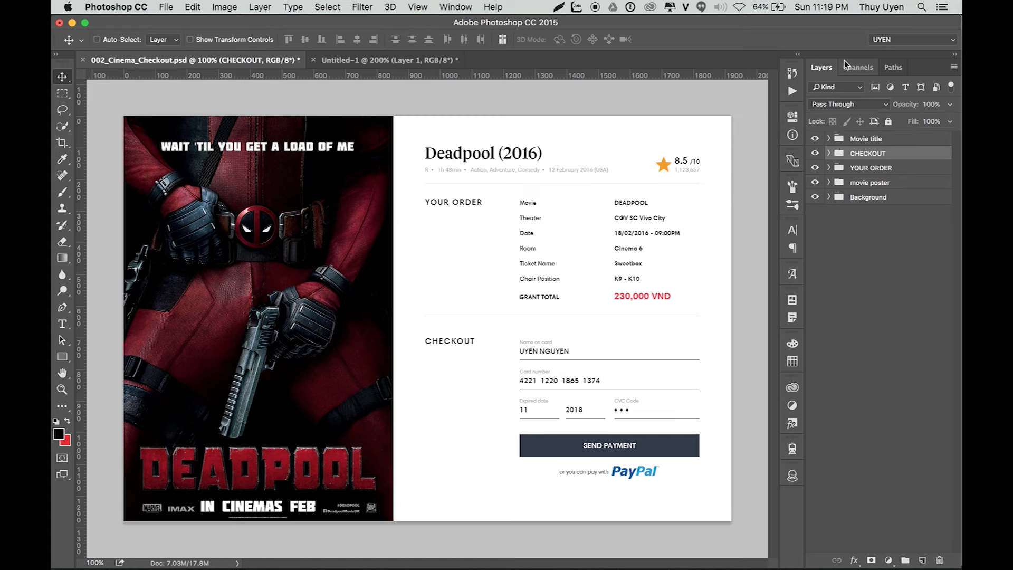
left_click(829, 153)
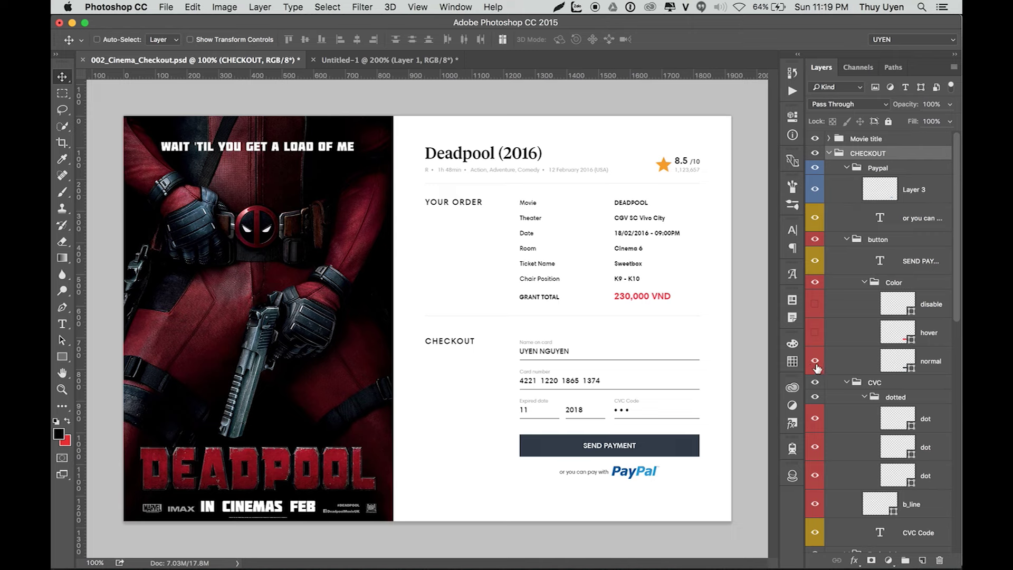
Step: Alt-click to solo the normal button and PayPal logo layers, then restore all layers
left_click(815, 363, "alt")
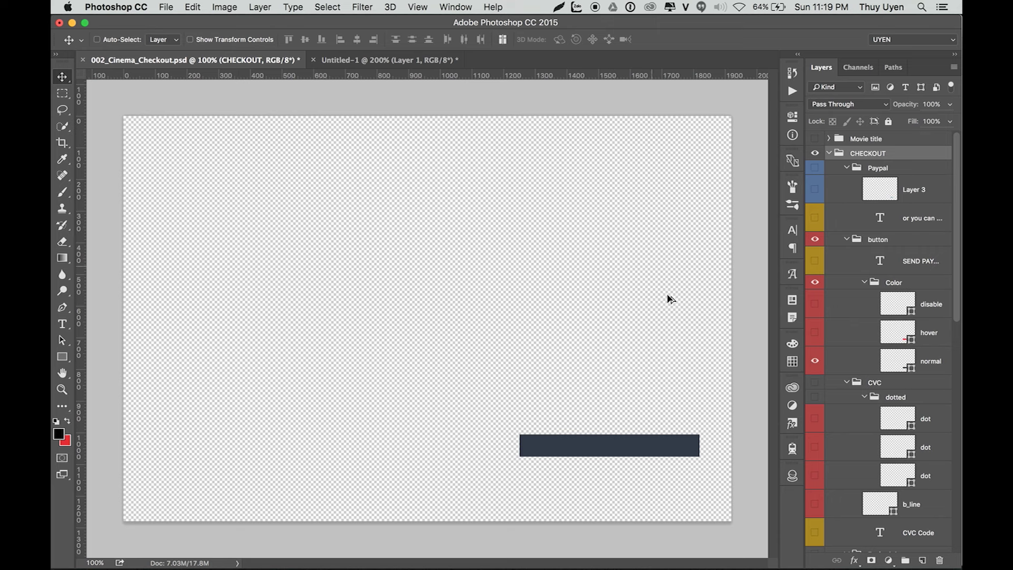
left_click(815, 363, "alt")
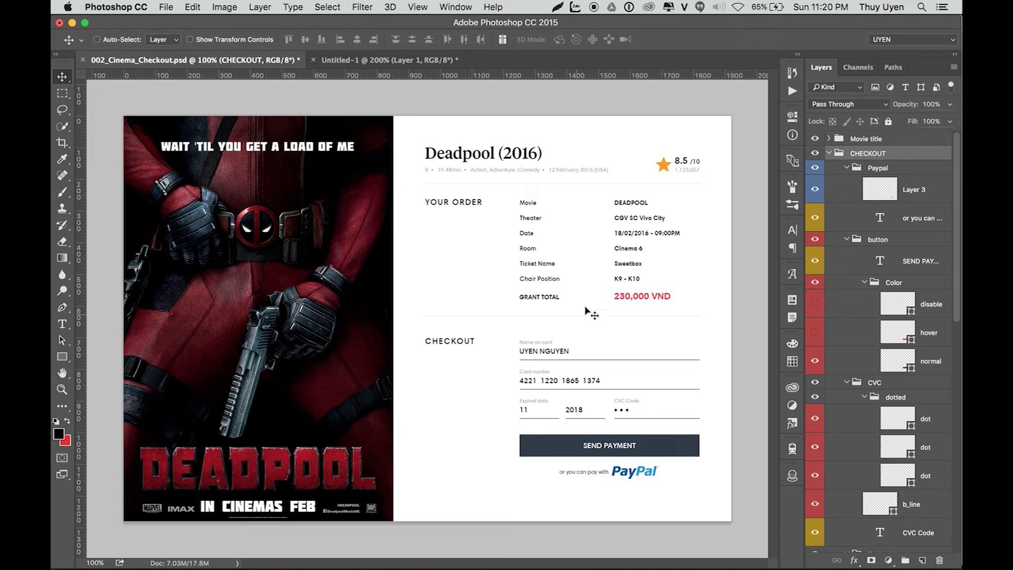
left_click(815, 361, "alt")
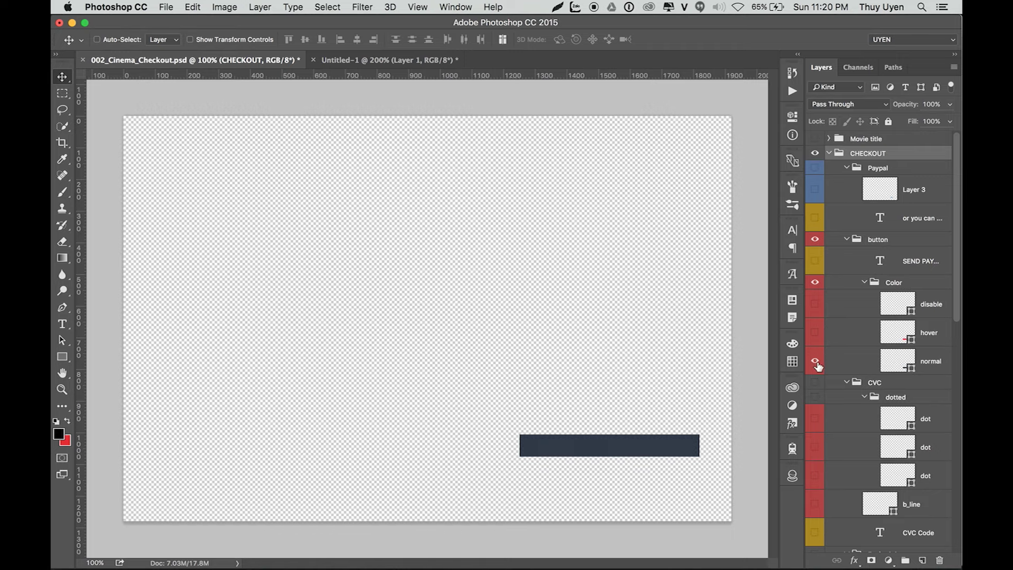
left_click(815, 361, "alt")
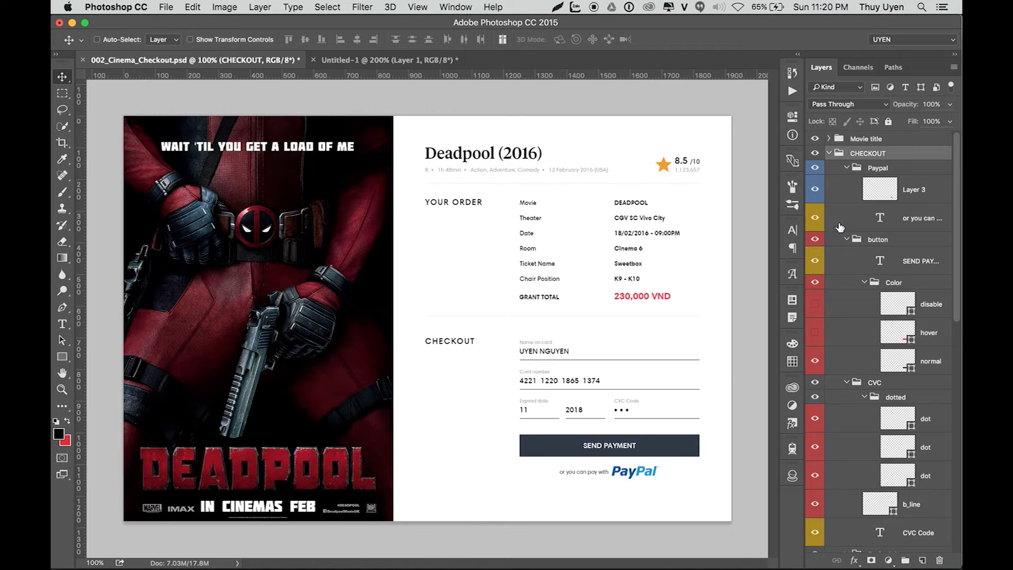
left_click(815, 190, "alt")
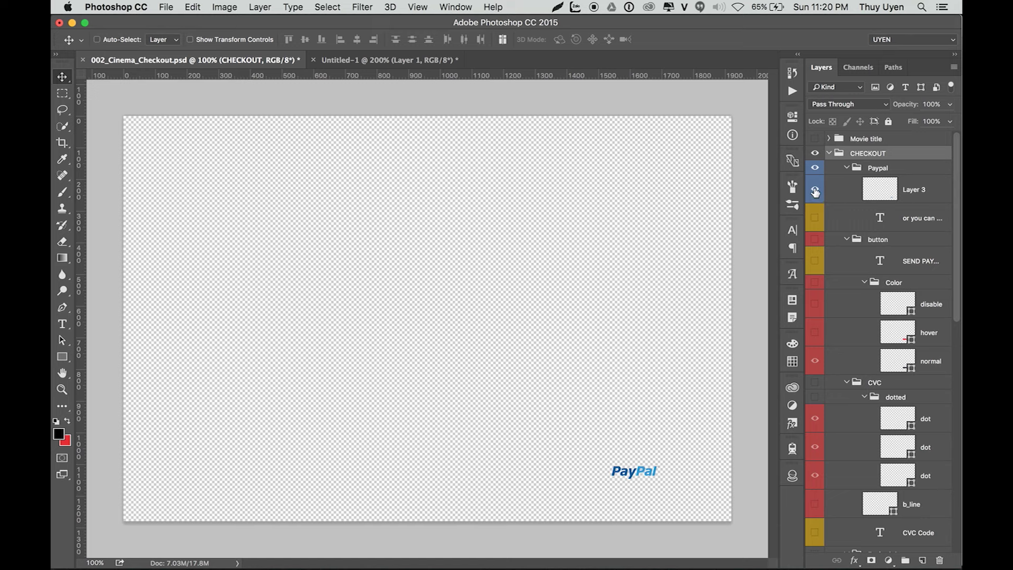
left_click(815, 191, "alt")
left_click(815, 190, "alt")
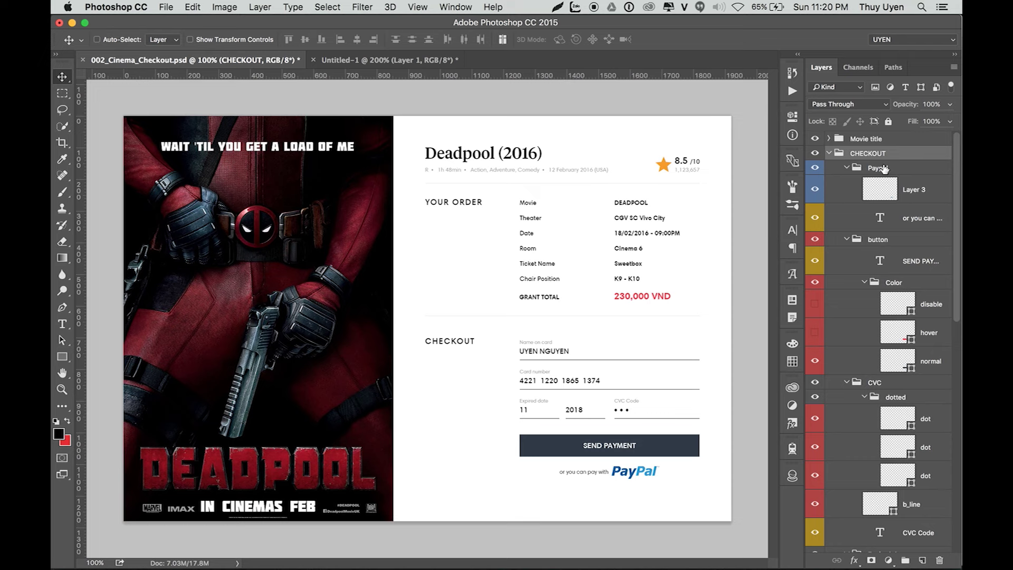
left_click(926, 190)
left_click(224, 6)
mouse_move(245, 41)
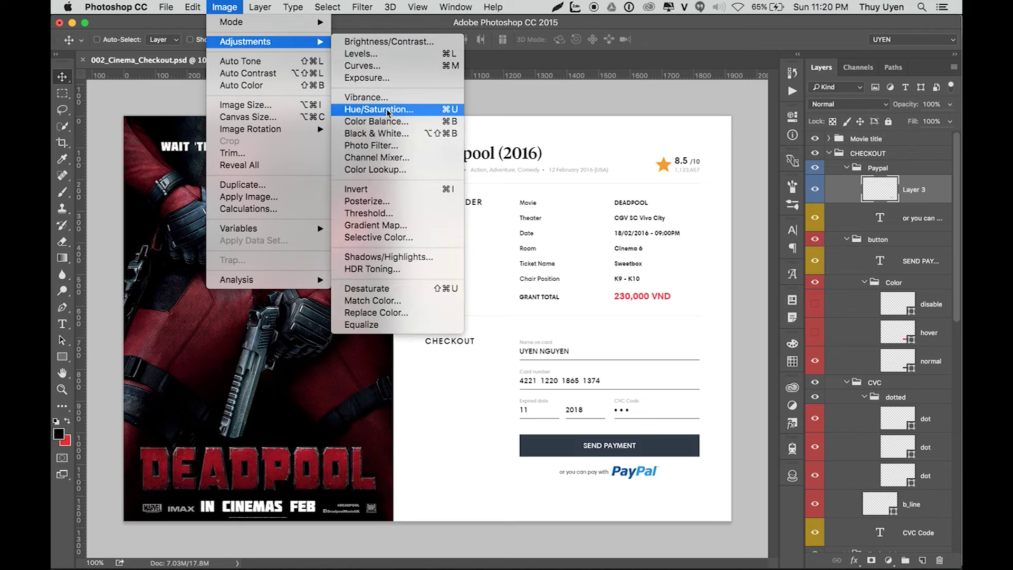
left_click(393, 110)
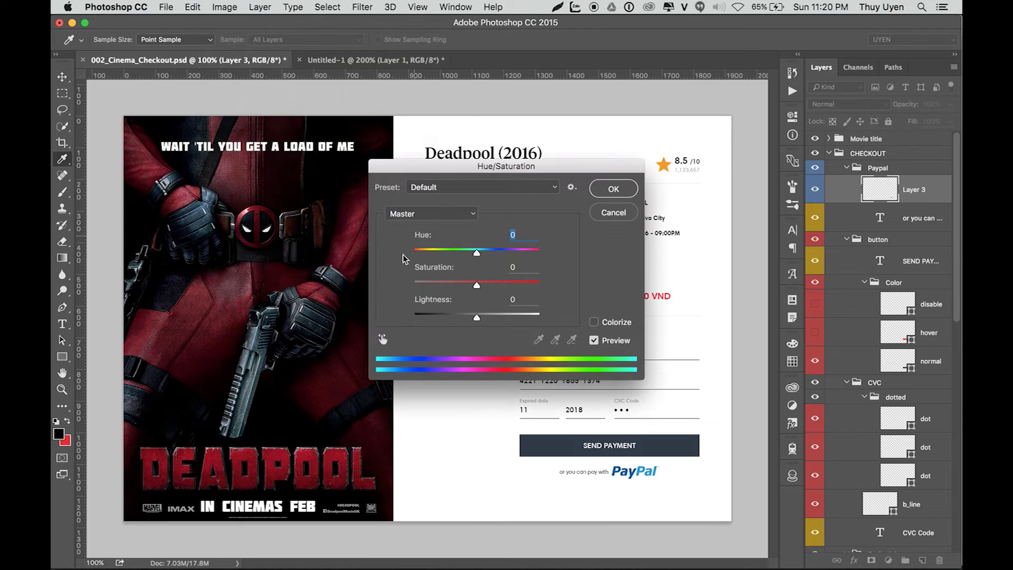
left_click_drag(495, 168, 501, 139)
left_click_drag(483, 255, 502, 255)
left_click_drag(483, 222, 457, 223)
left_click_drag(489, 287, 468, 288)
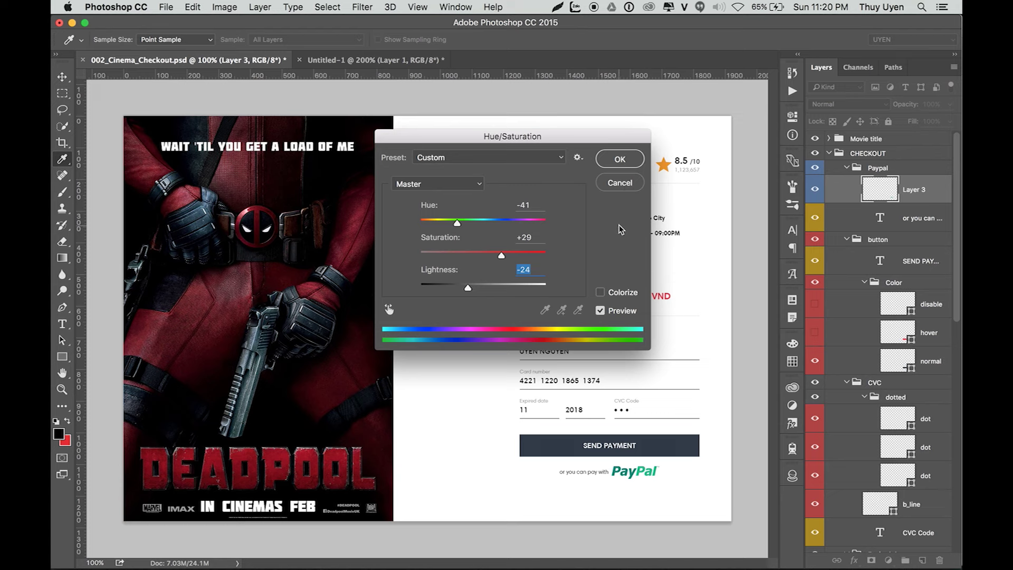
key("alt")
left_click(620, 183)
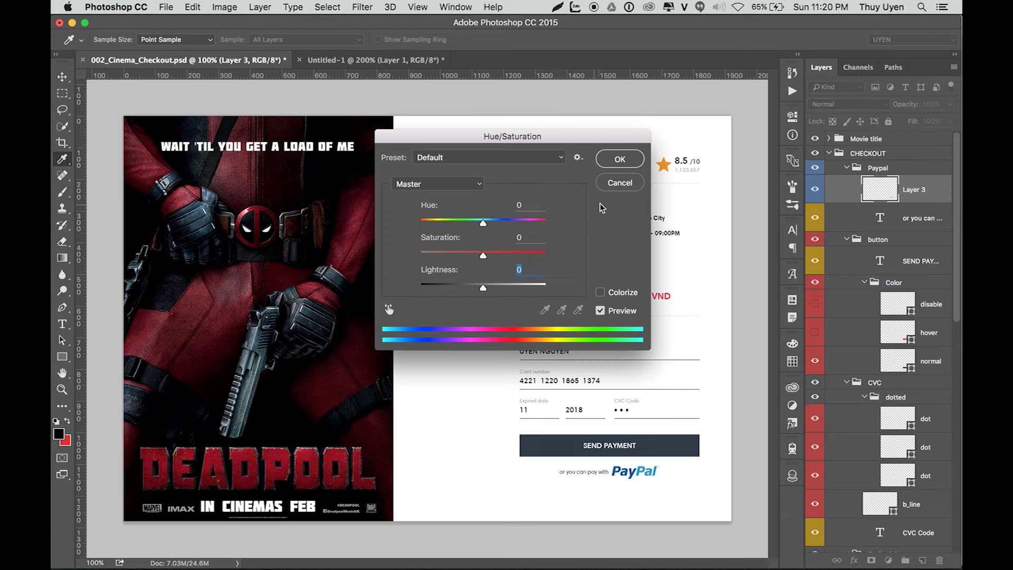
mouse_move(483, 223)
left_mouse_down()
mouse_move(496, 222)
mouse_move(457, 263)
left_mouse_up()
left_click_drag(483, 288, 494, 288)
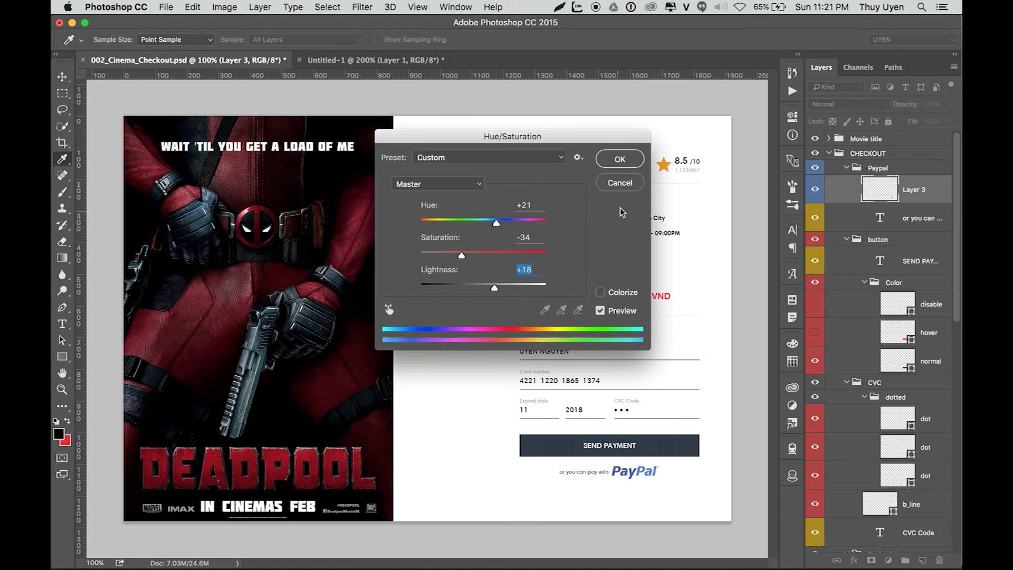
left_click(620, 183)
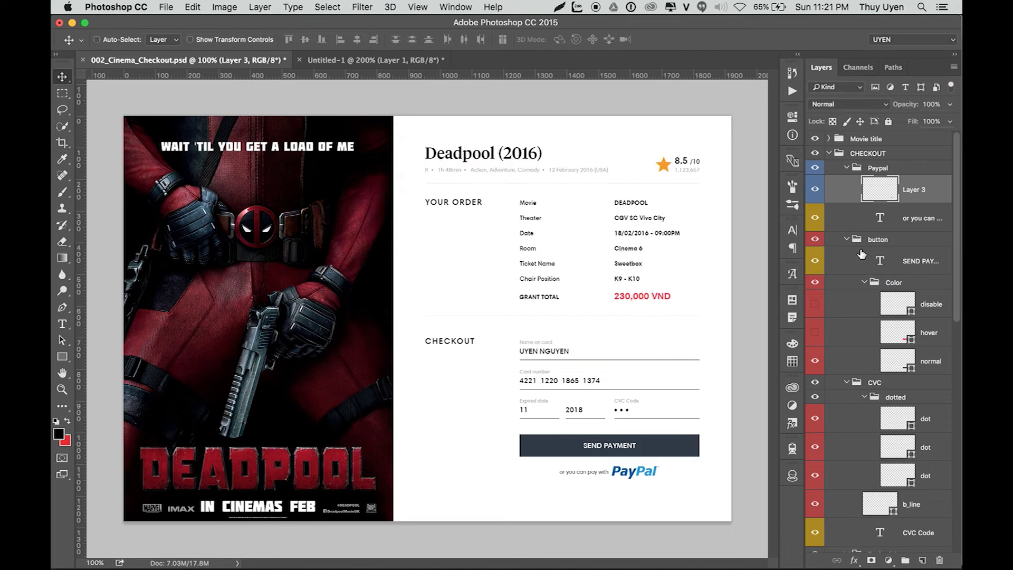
left_click(829, 153)
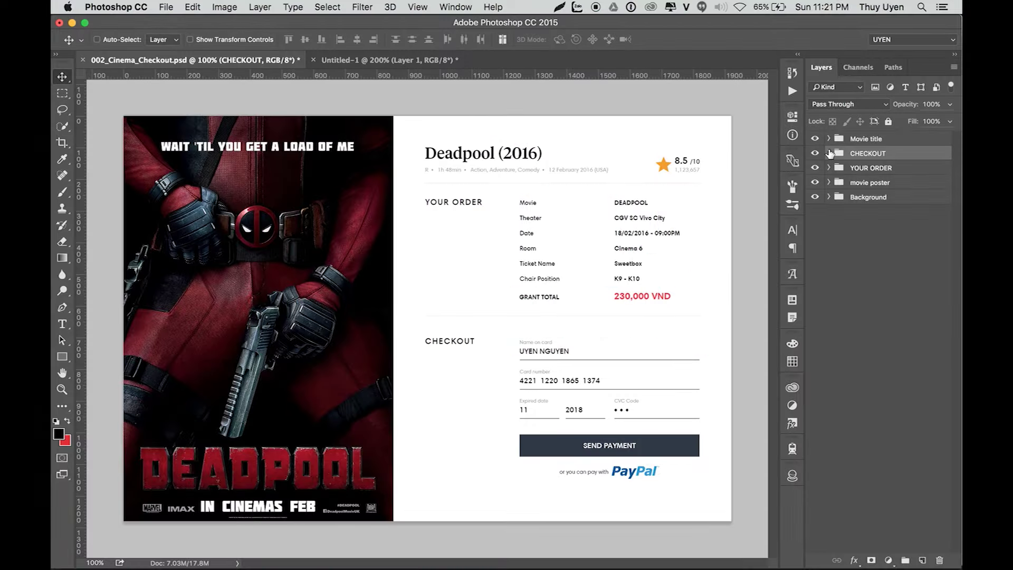
left_click(829, 153)
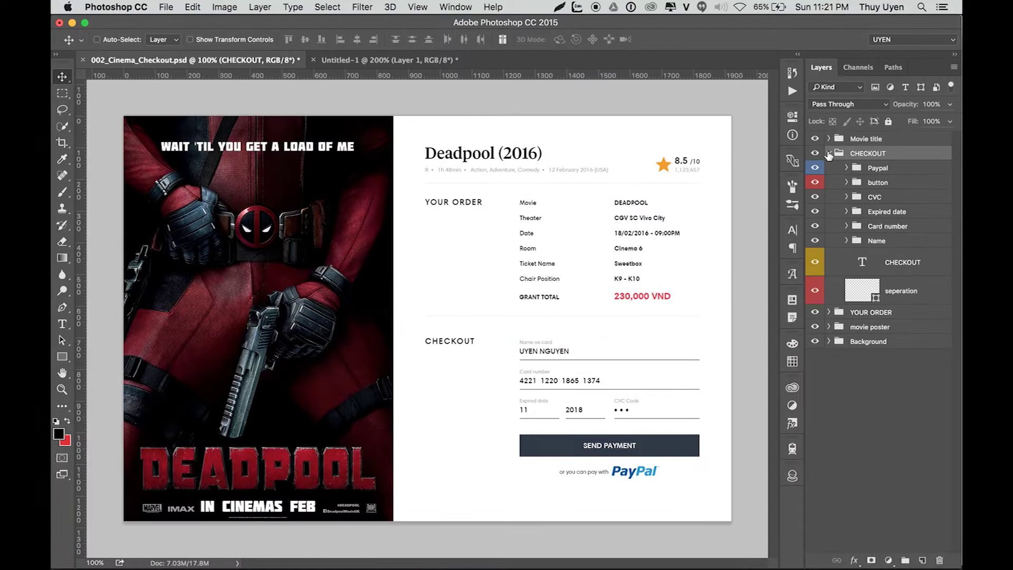
left_click(829, 153)
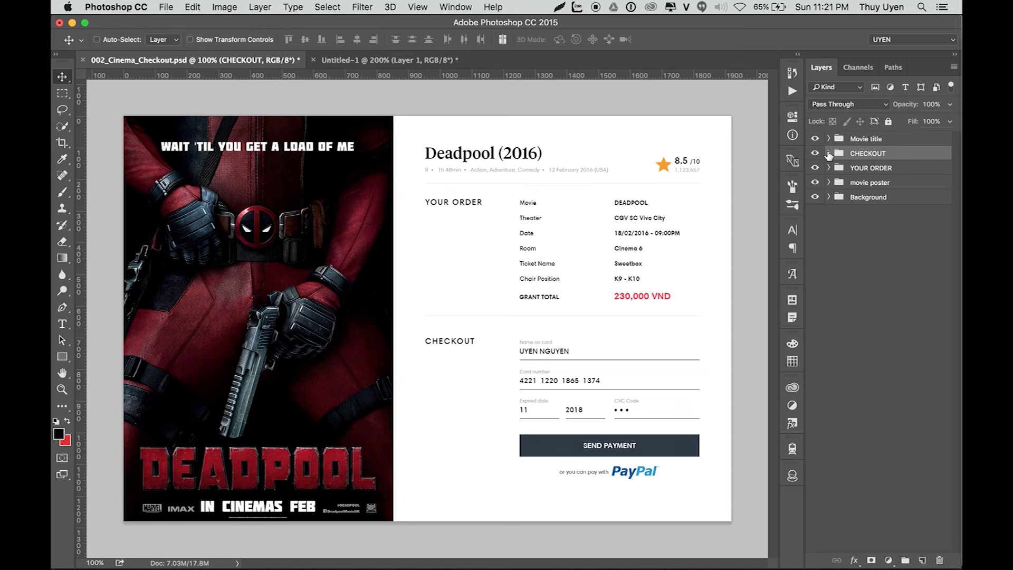
left_click(829, 153, "alt")
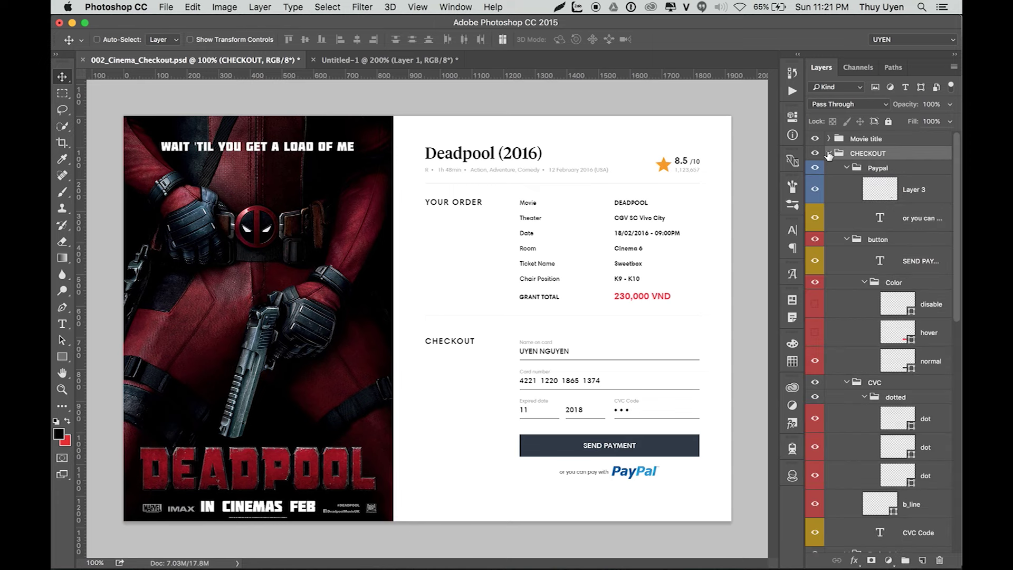
left_click(953, 69)
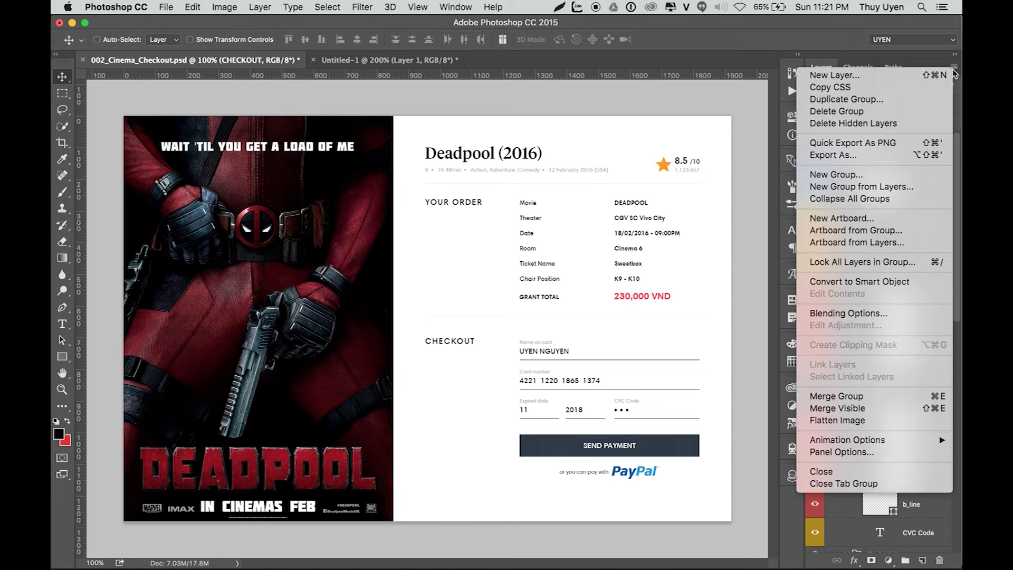
left_click(841, 456)
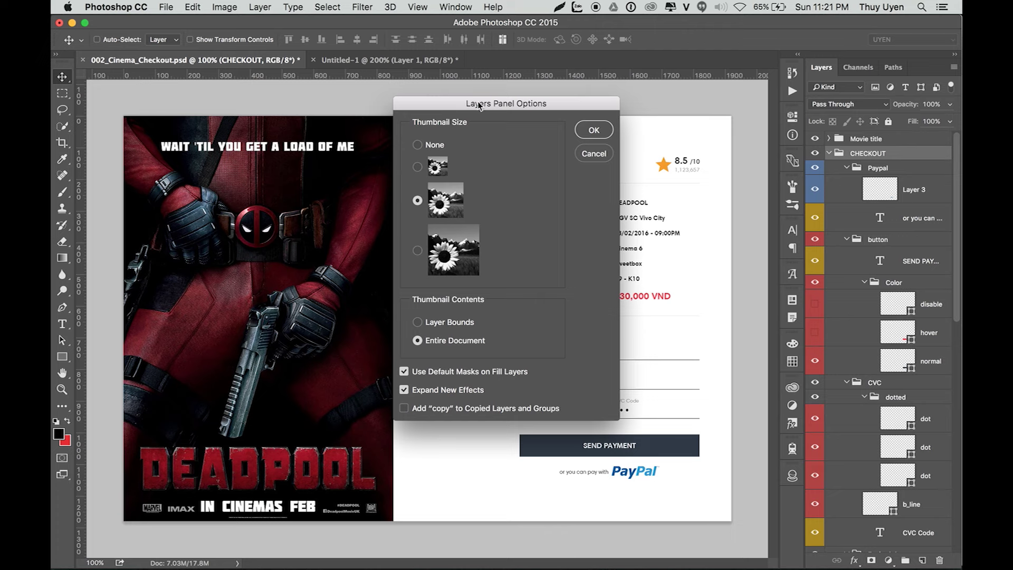
left_click_drag(479, 106, 507, 103)
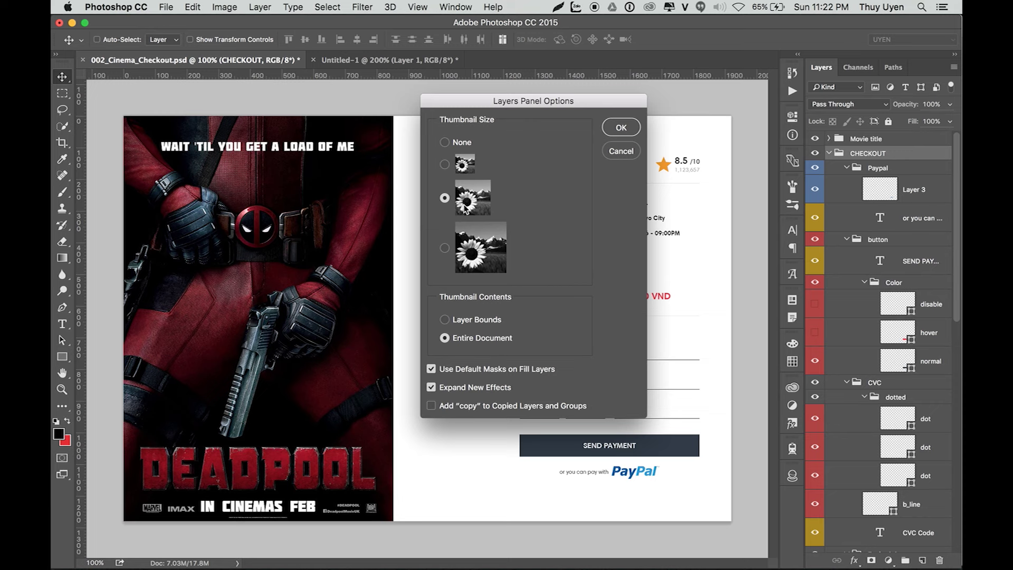
left_click(446, 165)
left_click(622, 128)
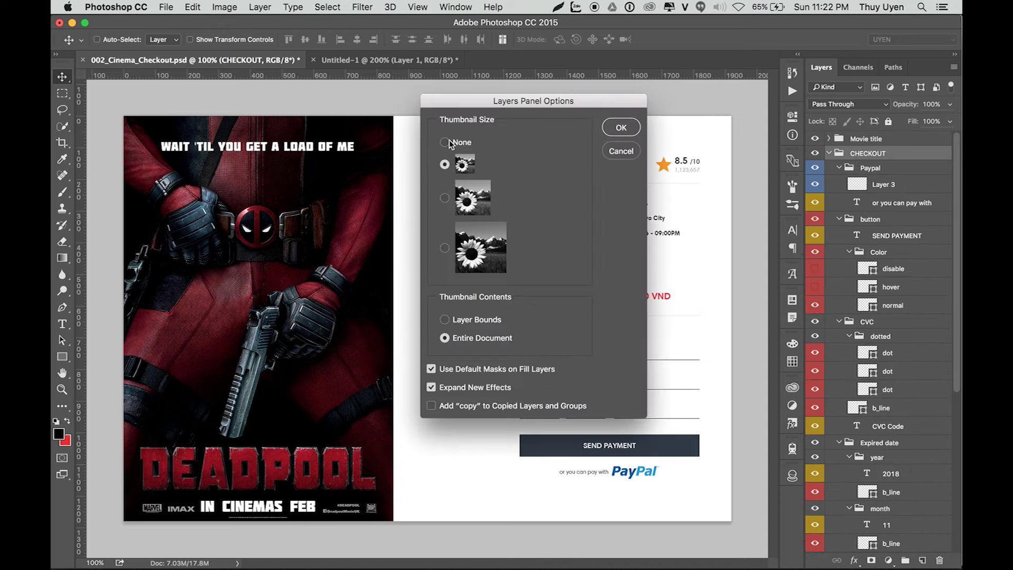
left_click(444, 142)
left_click(622, 127)
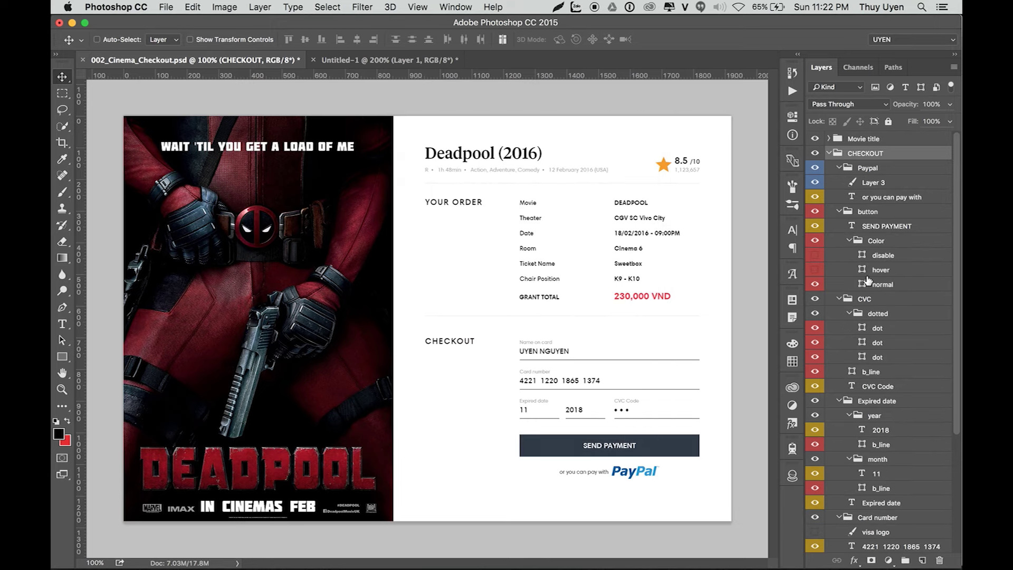
left_click(472, 199)
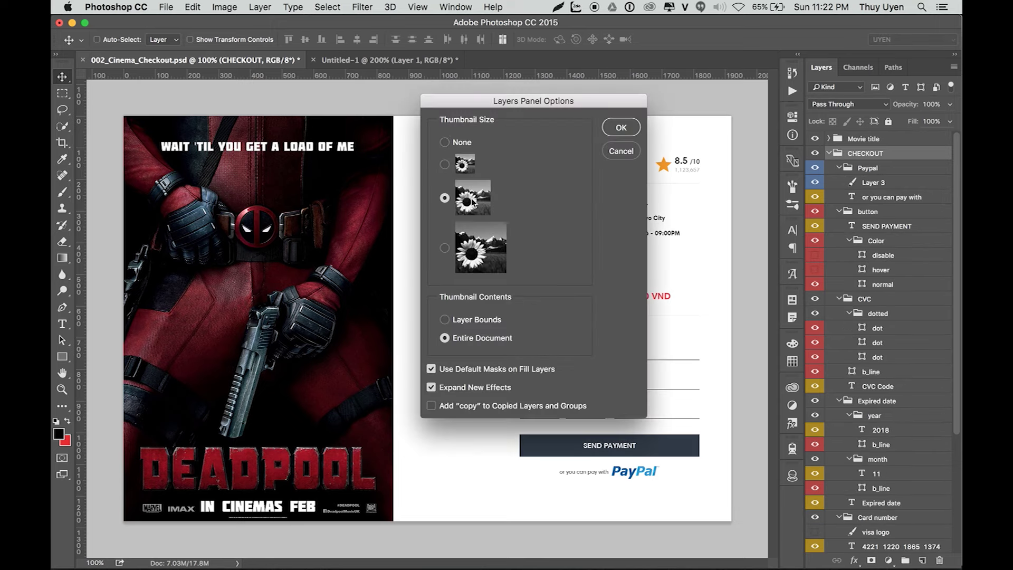
left_click(617, 127)
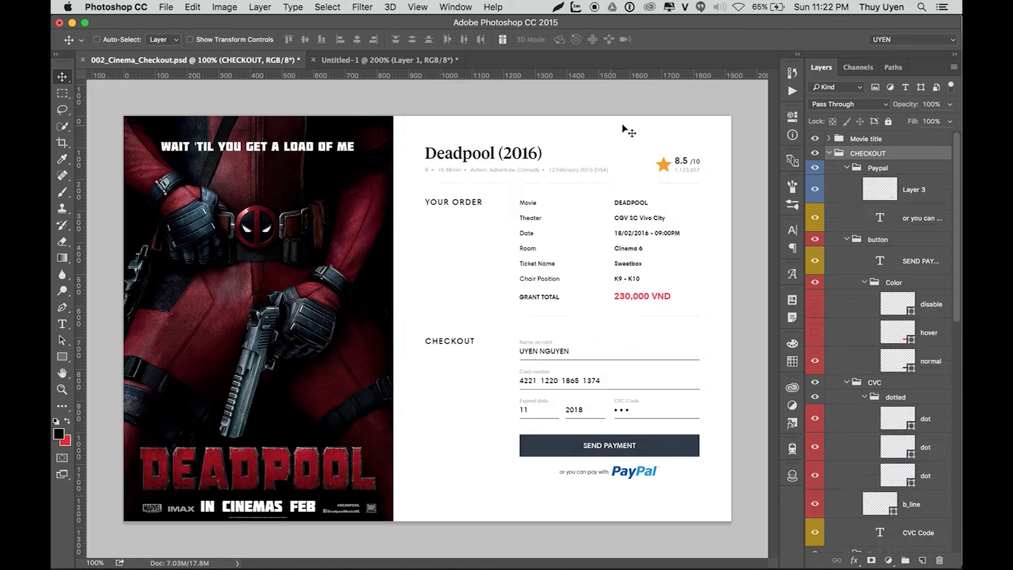
Step: Set Layers Panel Options thumbnail contents to Layer Bounds and browse the cropped thumbnails
left_click(954, 69)
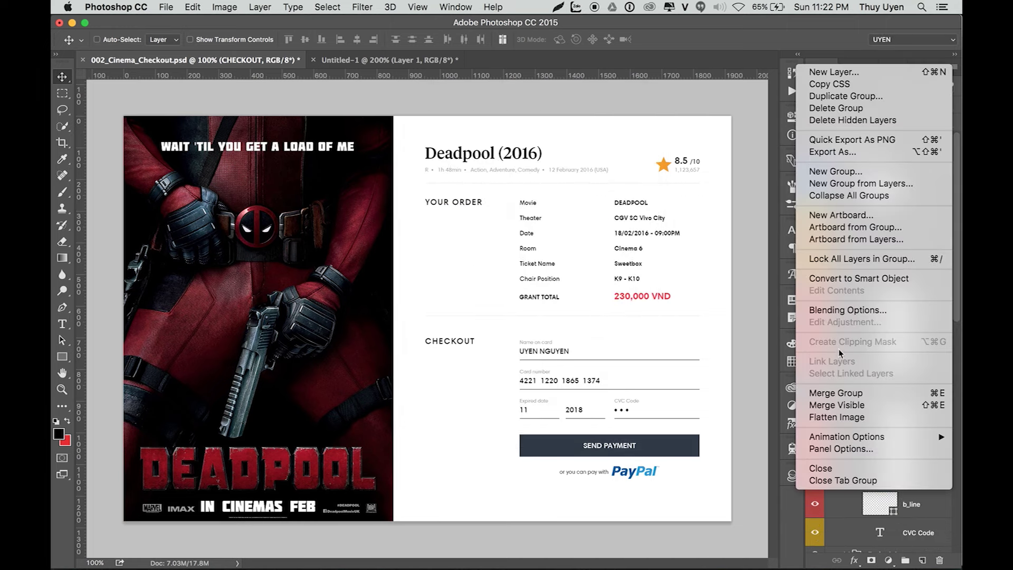
left_click(830, 450)
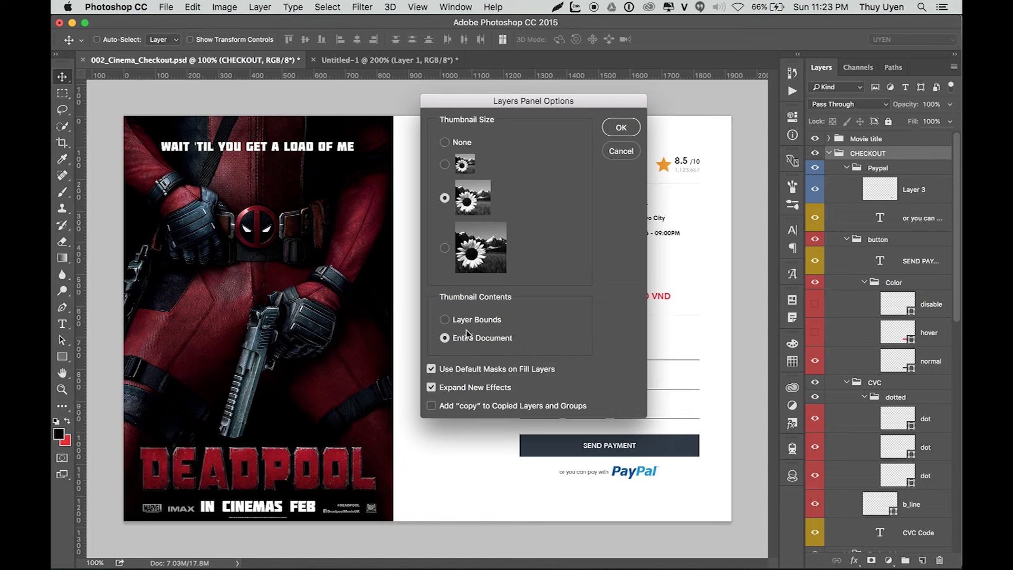
left_click(445, 320)
left_click(621, 128)
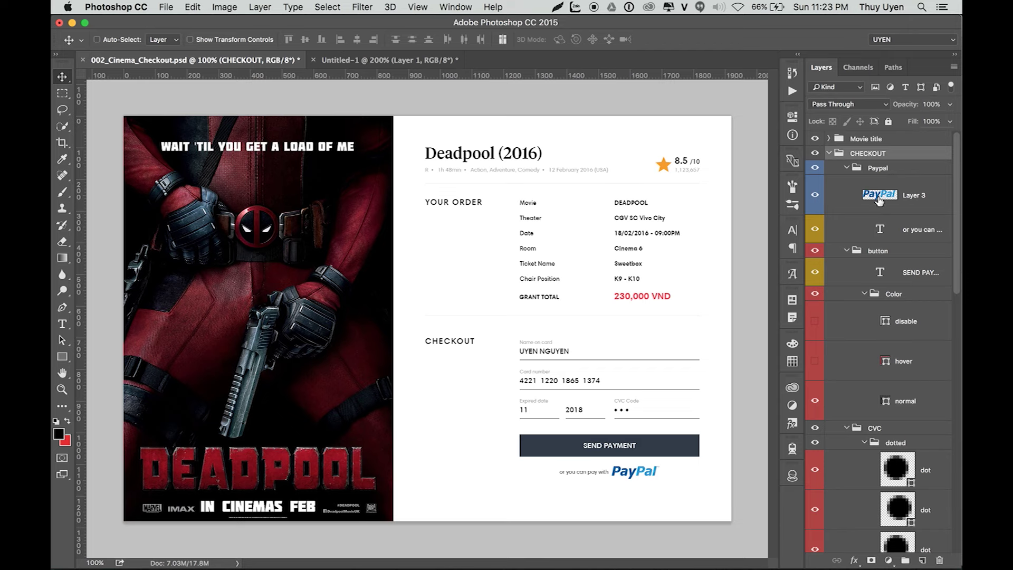
mouse_move(957, 219)
left_mouse_down()
mouse_move(956, 430)
mouse_move(942, 235)
left_mouse_up()
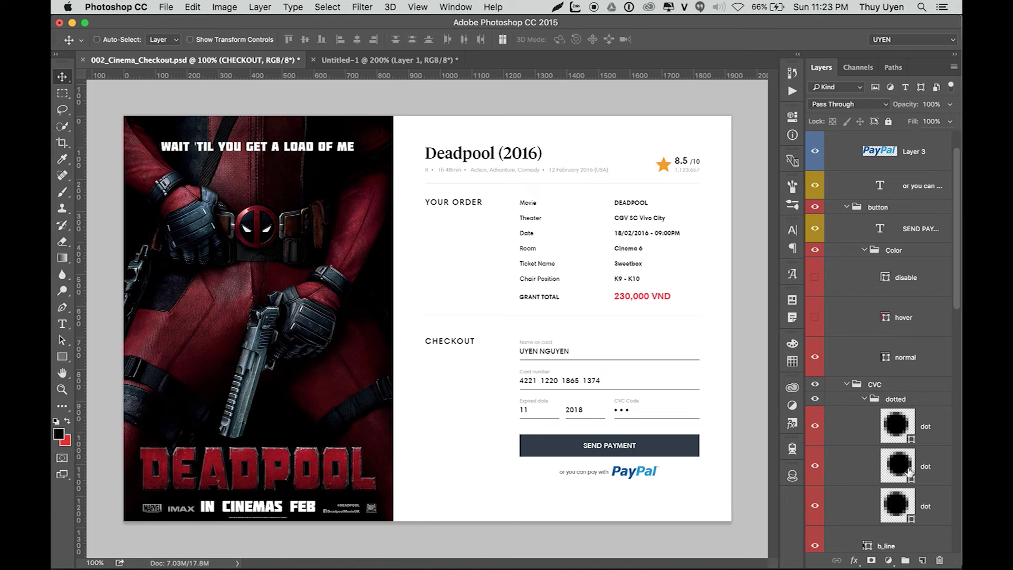
left_click(957, 303)
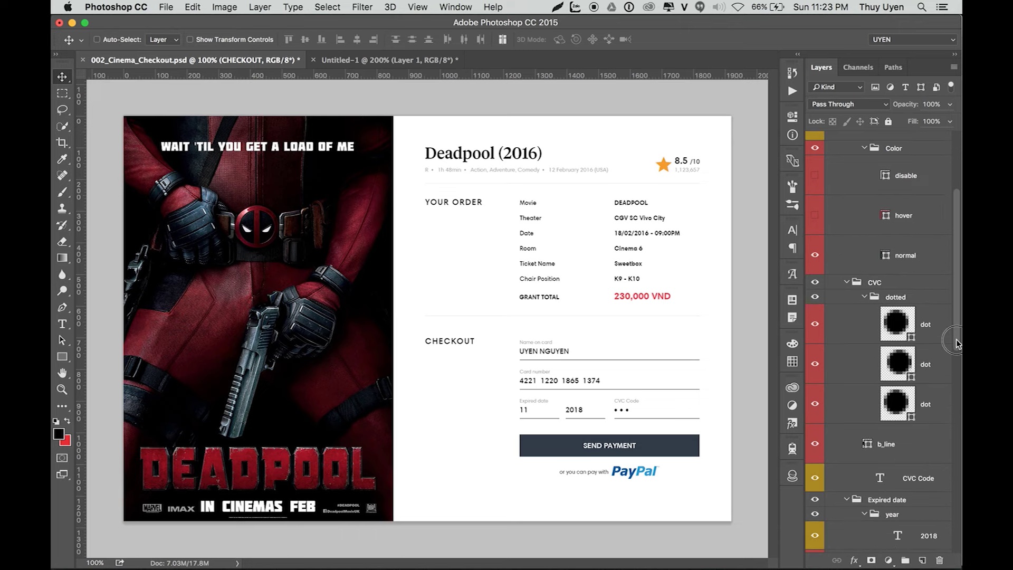
left_click_drag(956, 303, 957, 332)
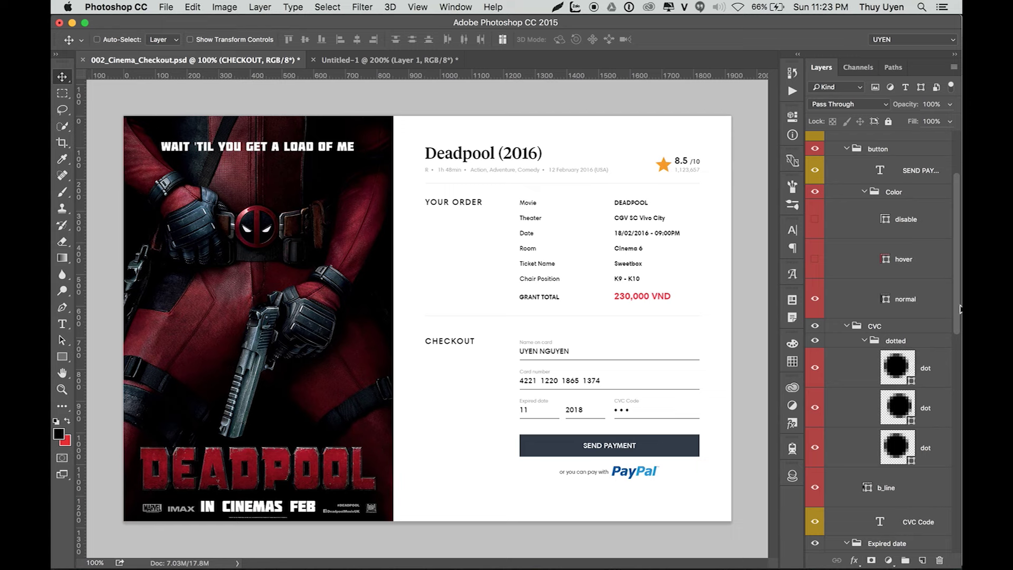
scroll(949, 302, "down", 2)
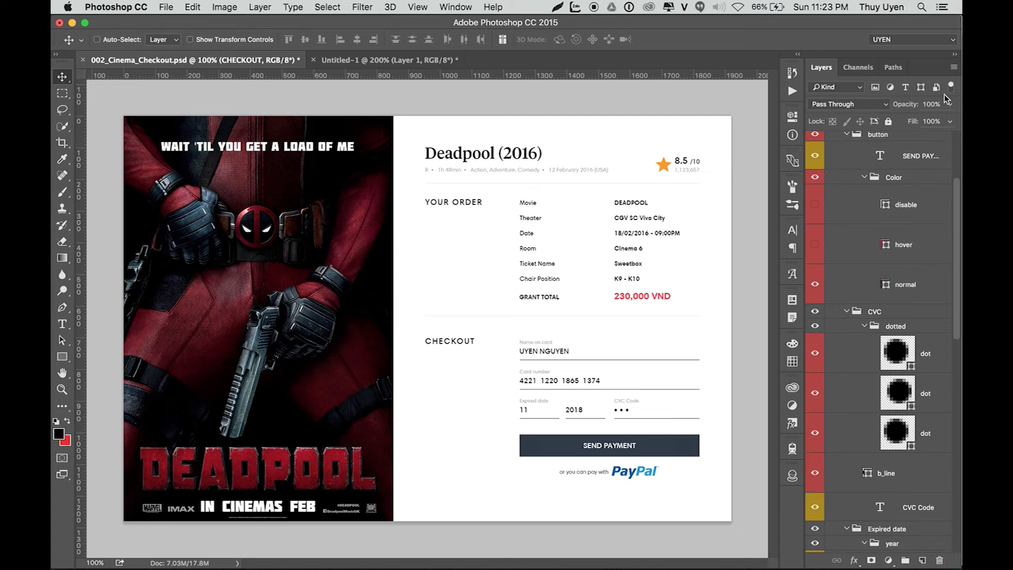
Step: Switch layer thumbnails back to Entire Document, then reopen Layers Panel Options
left_click(954, 67)
left_click(843, 445)
left_click(475, 338)
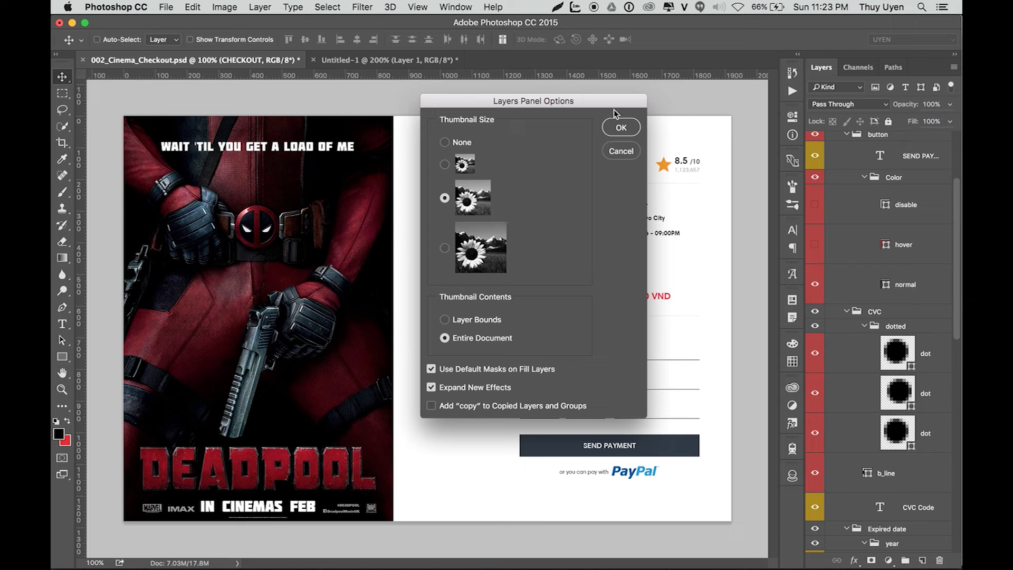
left_click(621, 127)
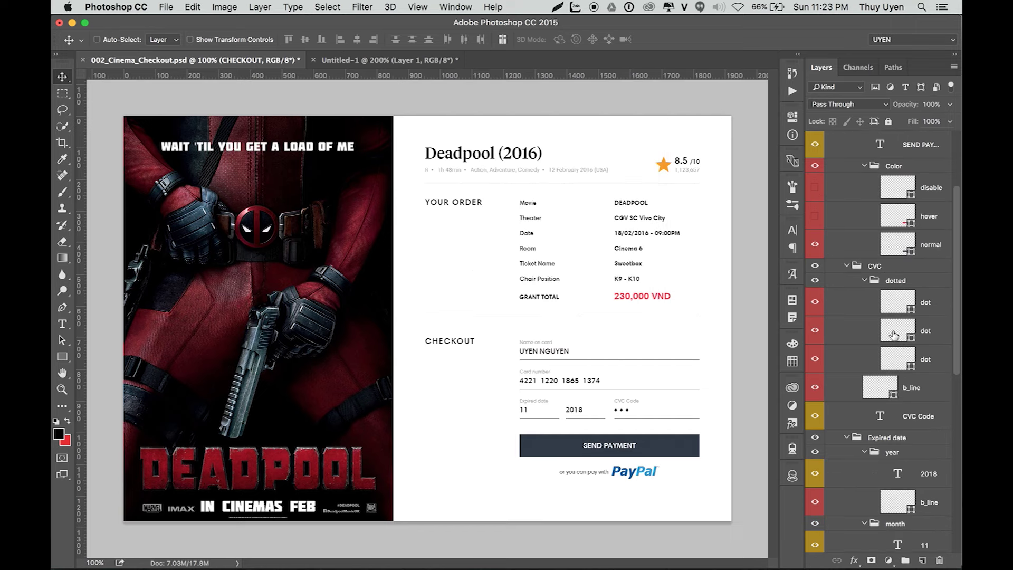
left_click(954, 67)
left_click(897, 475)
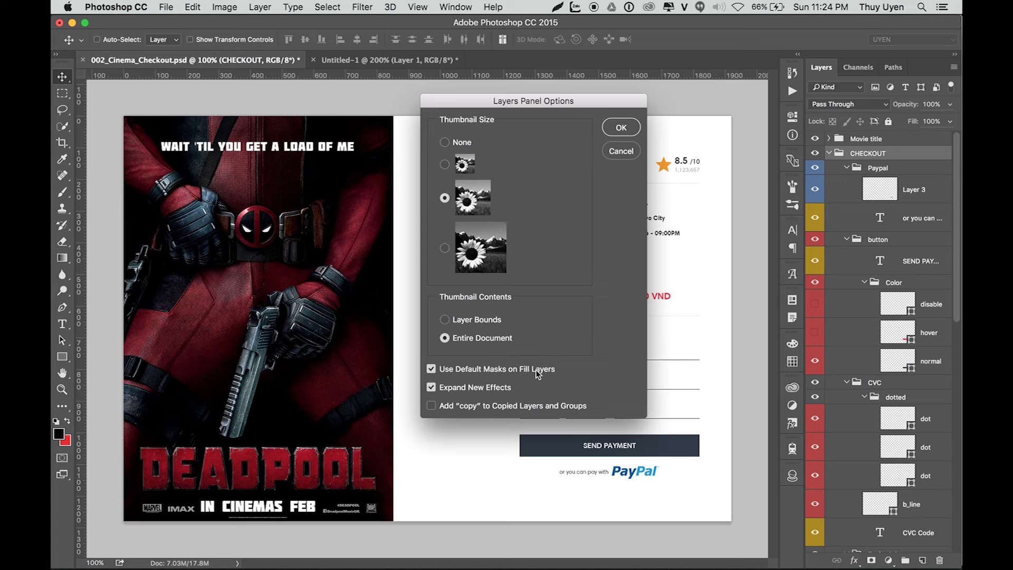
Step: Turn off default fill masks and auto-expanded effects, and pick a near-black fill colour
left_click(431, 369)
left_click(431, 387)
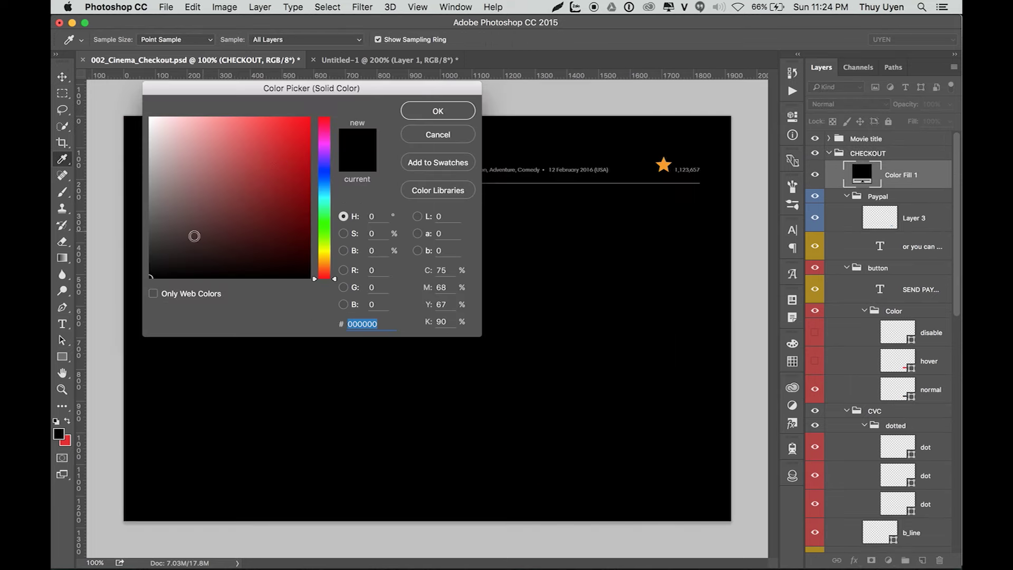
left_click_drag(163, 258, 149, 271)
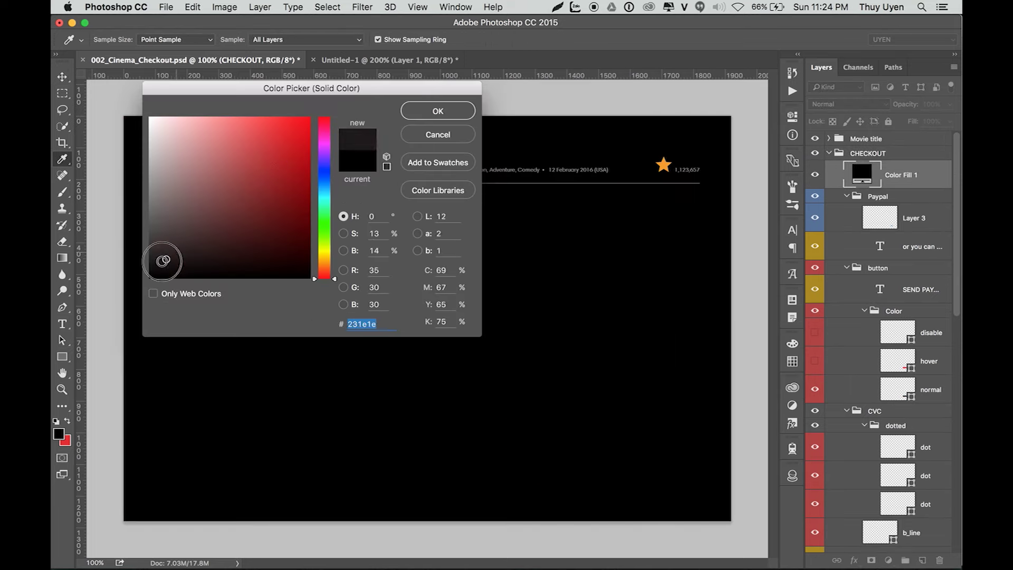
left_click(428, 110)
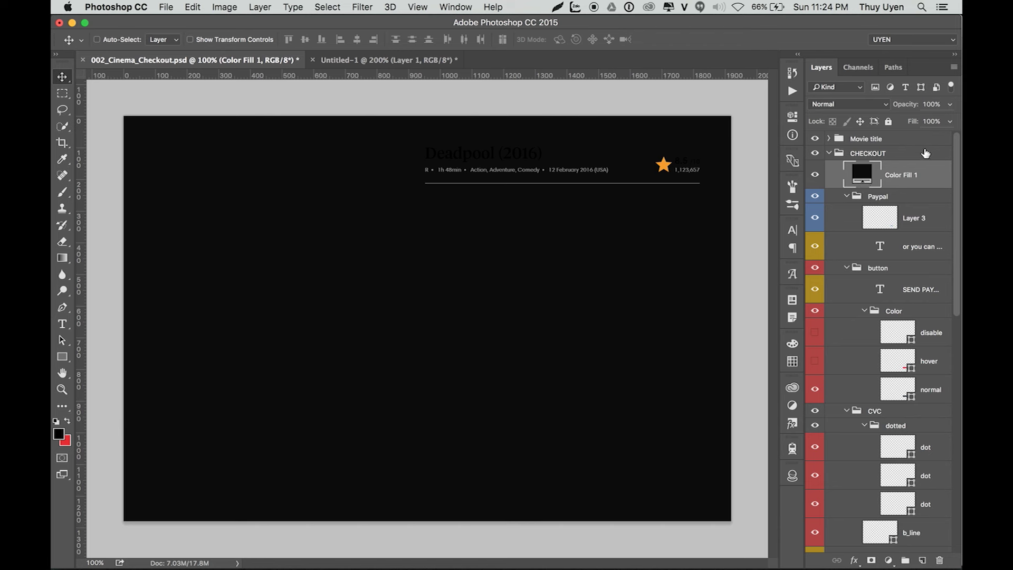
Step: Add a new black Solid Color fill layer
left_click(953, 67)
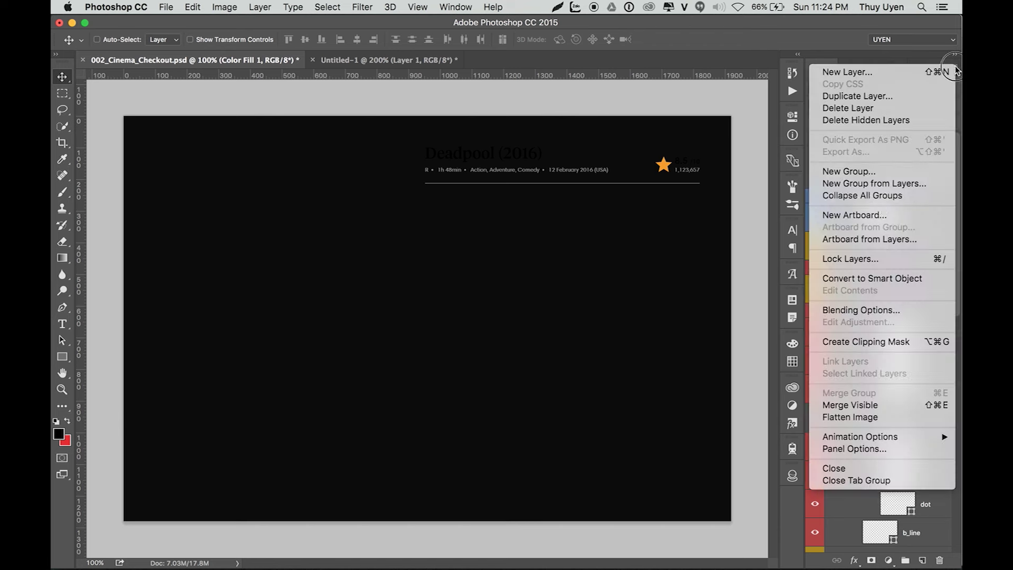
left_click(841, 448)
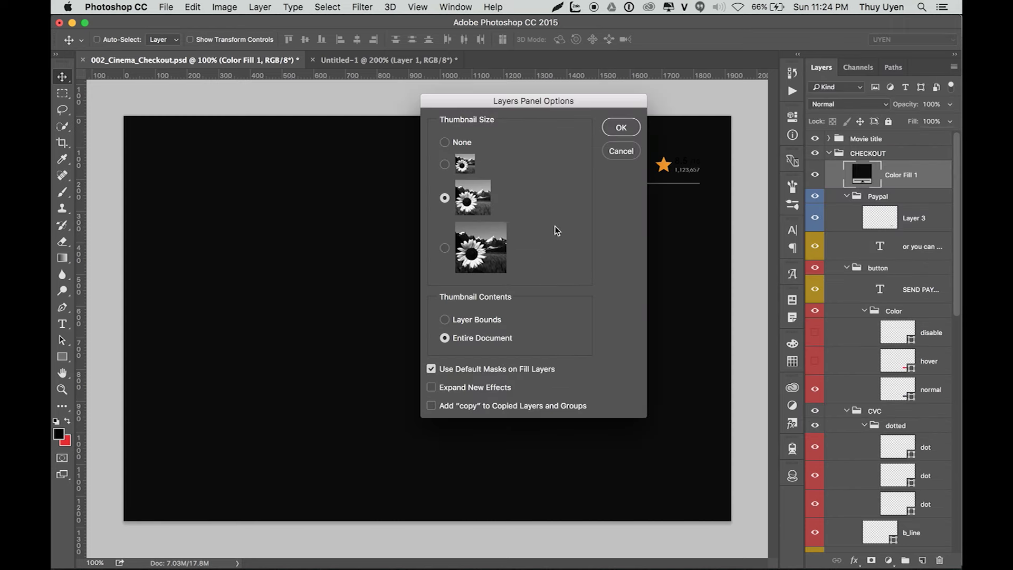
left_click(621, 127)
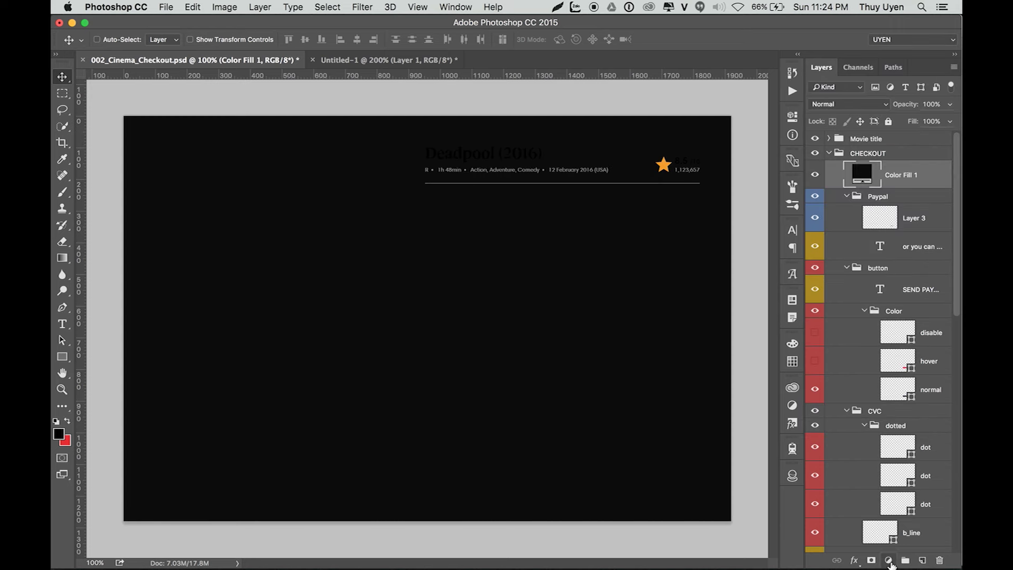
left_click(889, 561)
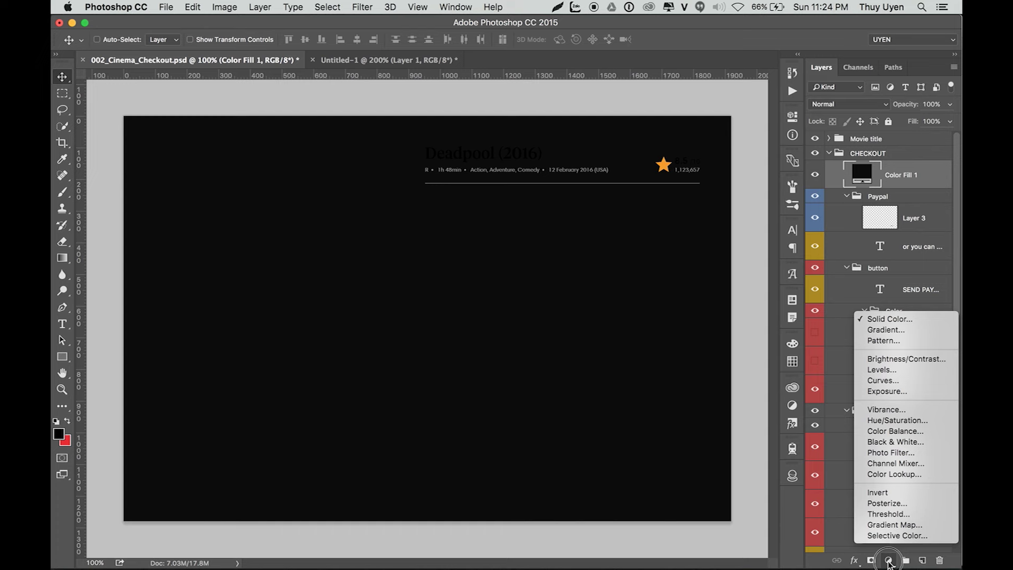
left_click(889, 320)
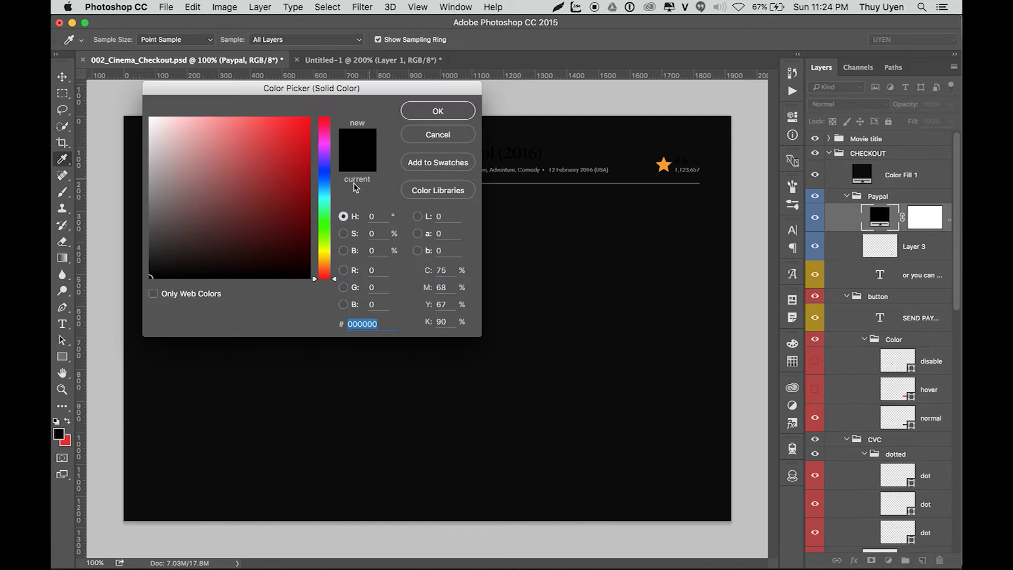
left_click(438, 111)
Step: Delete the Color Fill 2 and Color Fill 1 layers
left_click_drag(835, 221, 852, 189)
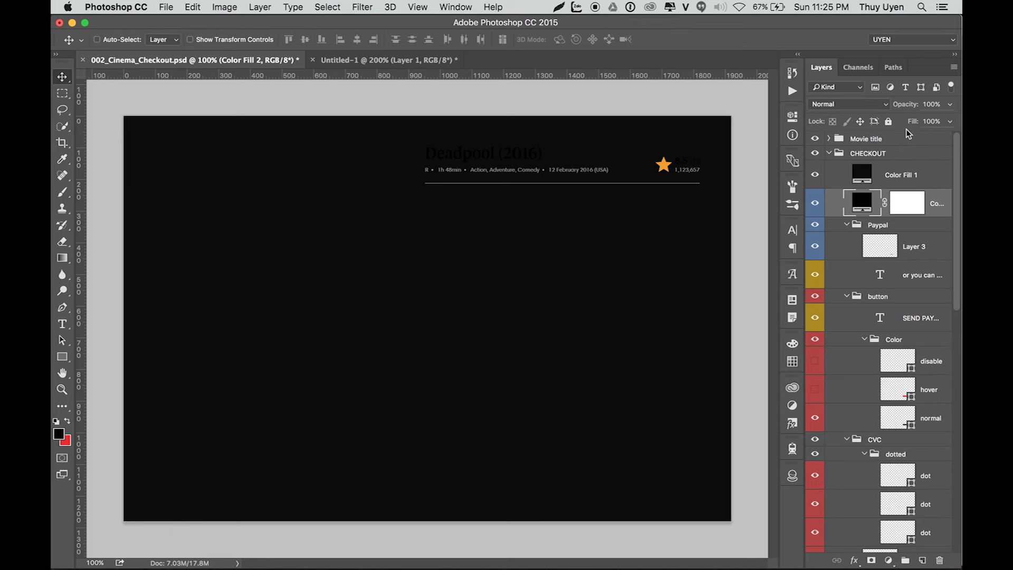
key("Delete")
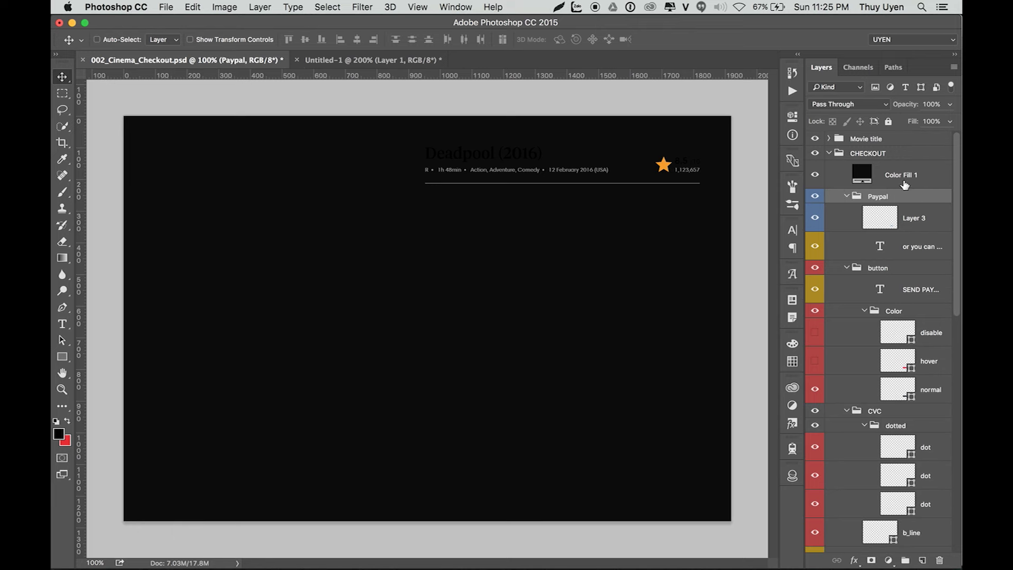
left_click(927, 183)
key("Delete")
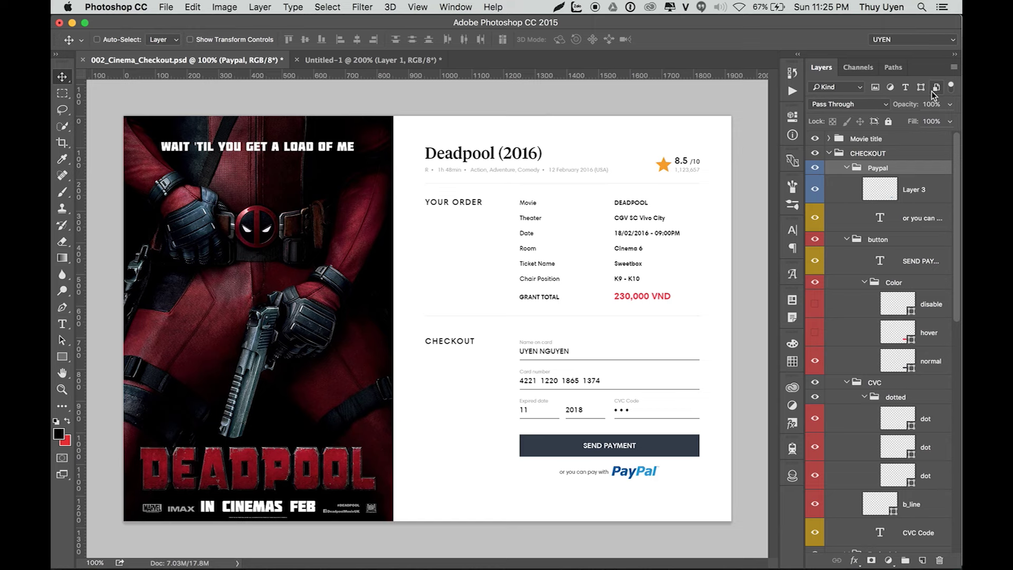
Step: In Layers Panel Options, enable Expand New Effects and Add "copy" to Copied Layers and Groups
left_click(954, 67)
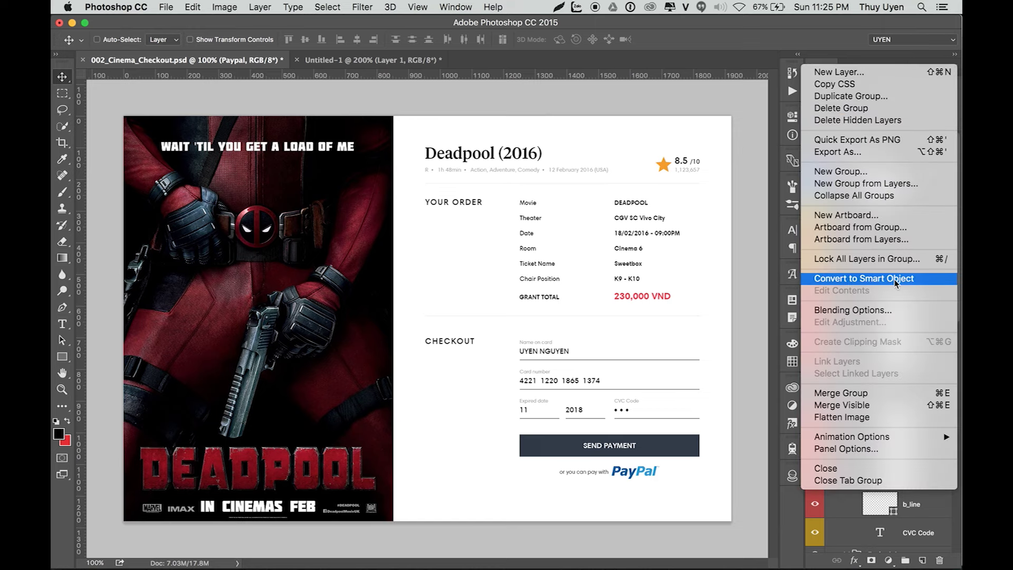
left_click(865, 448)
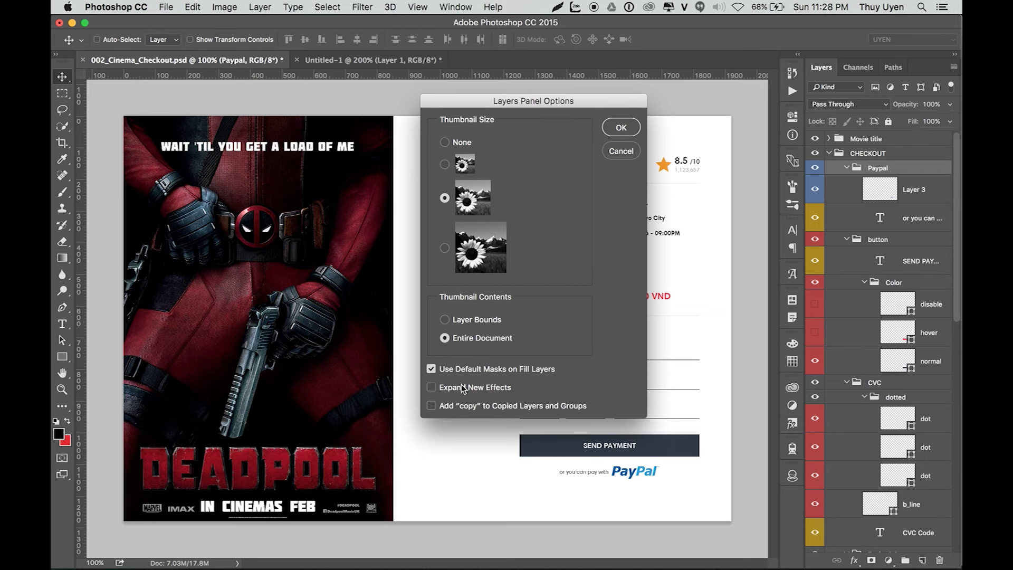
left_click(459, 389)
left_click(432, 406)
left_click(621, 128)
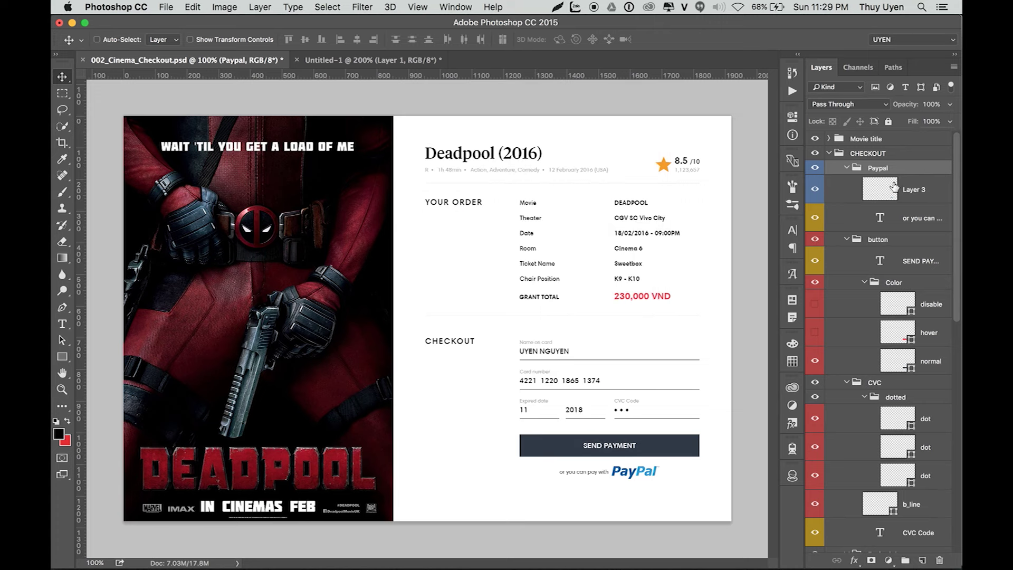
Step: Collapse Paypal and button, duplicate Paypal three times with Cmd+J, then delete the copies
left_click(847, 167)
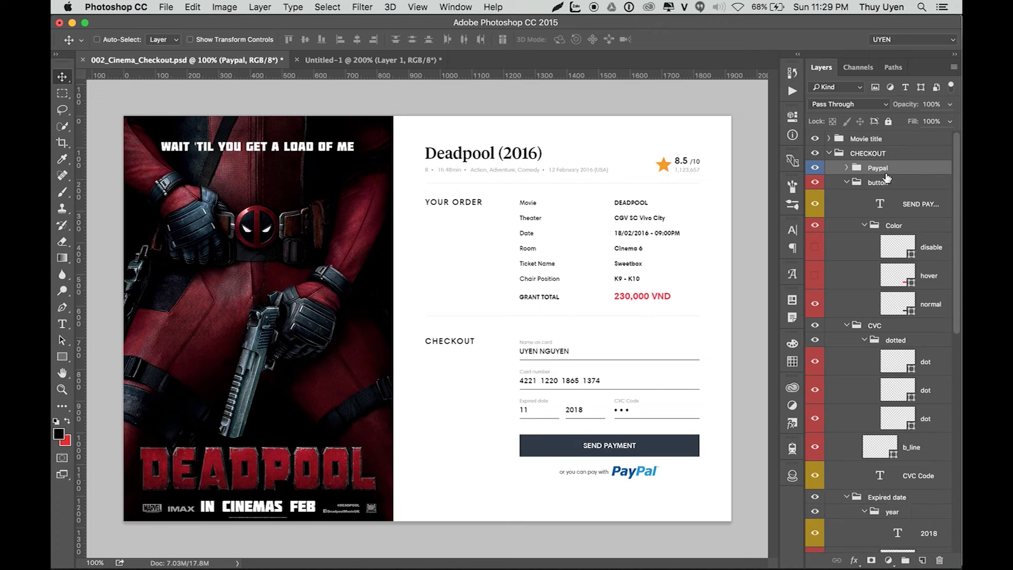
left_click(847, 182)
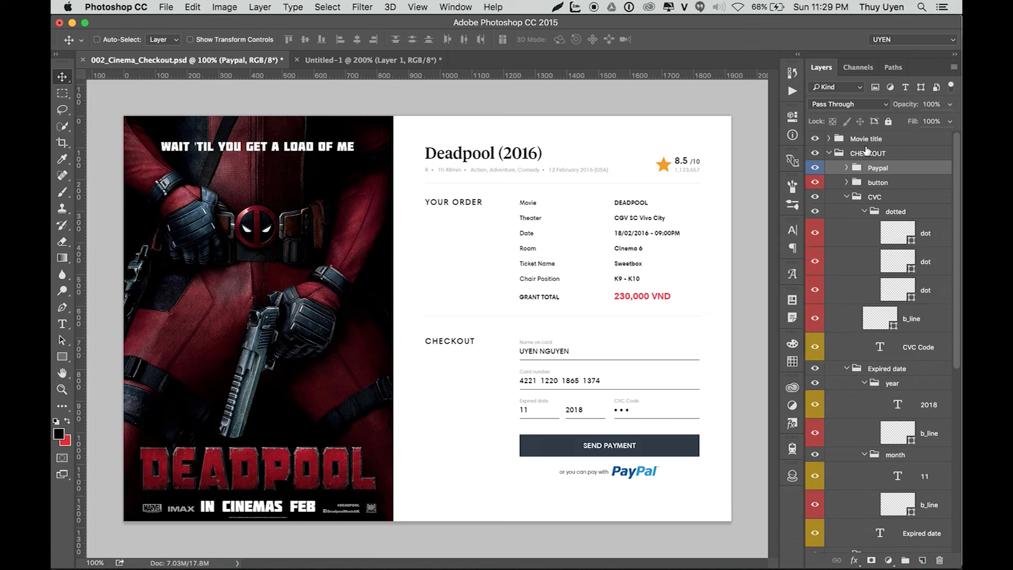
key("ctrl+j")
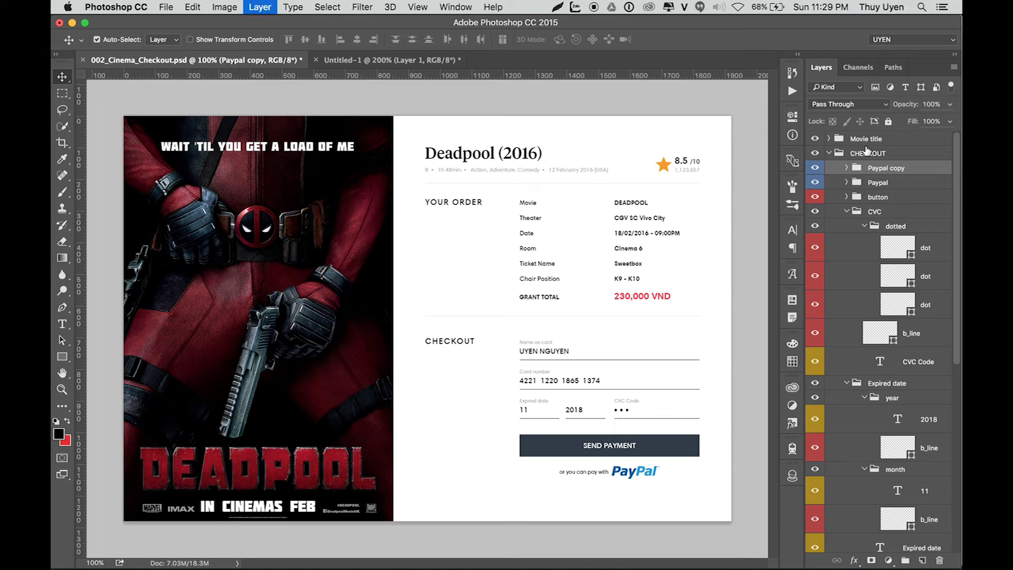
key("ctrl+j")
key("ctrl+j")
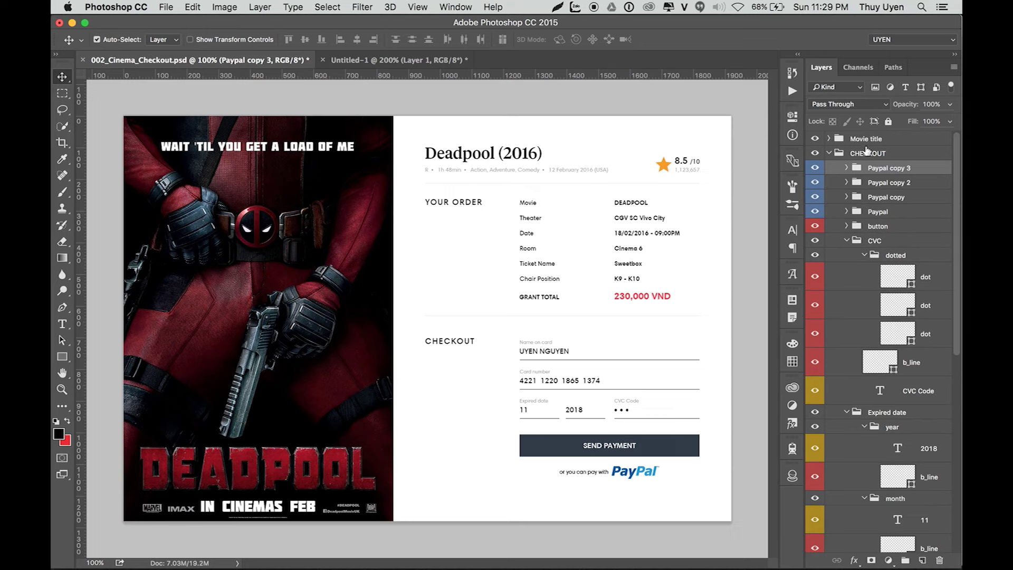
key("ctrl+j")
key("ctrl+j")
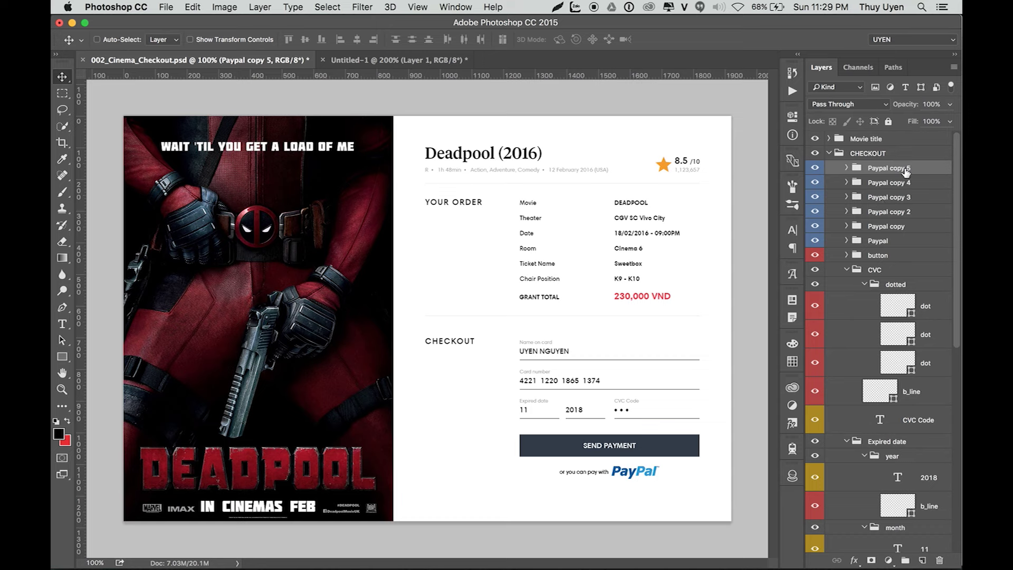
left_click(913, 228, "shift")
key("Delete")
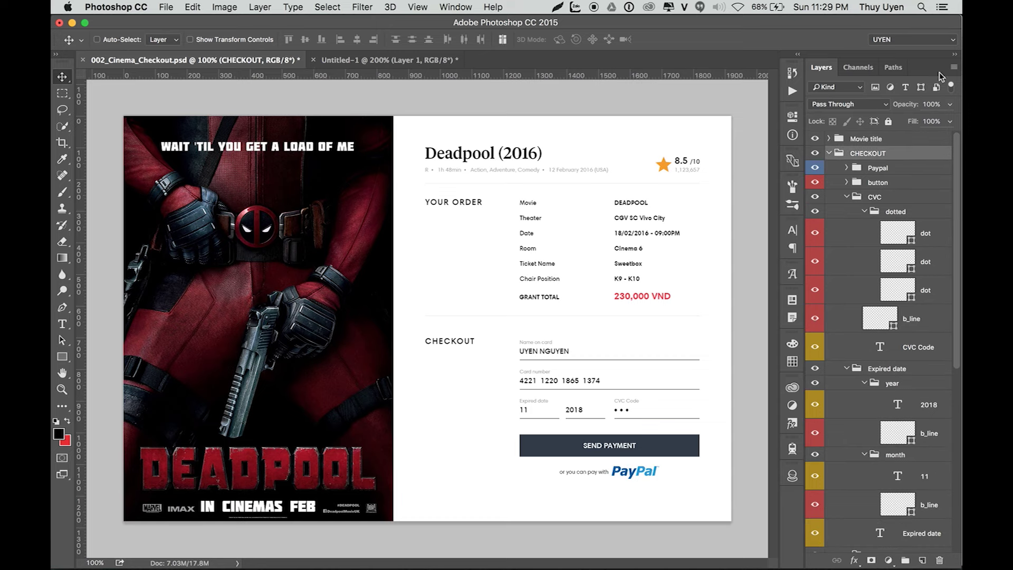
Step: Turn off Add "copy" to Copied Layers and Groups in Layers Panel Options
left_click(954, 67)
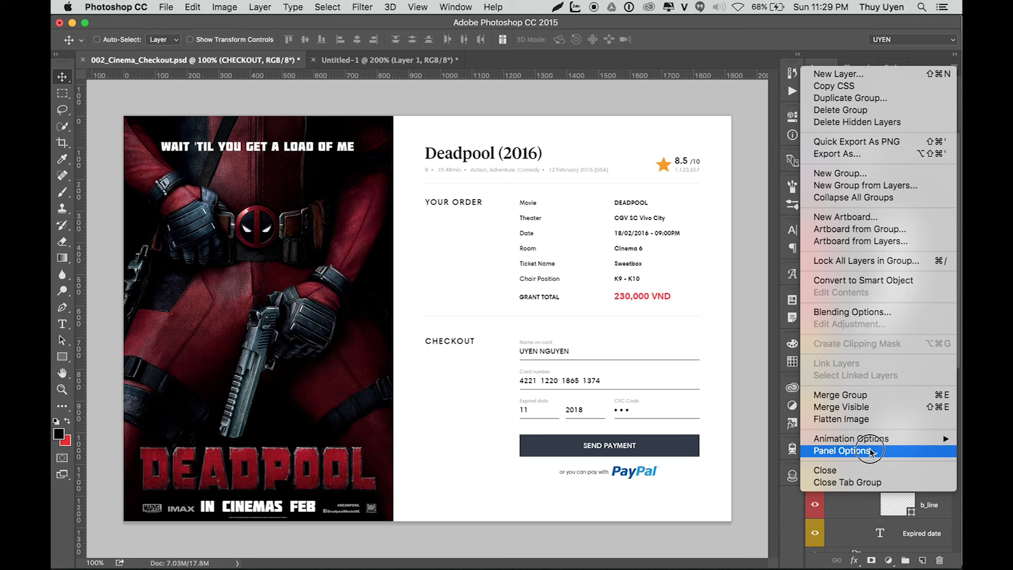
left_click(869, 451)
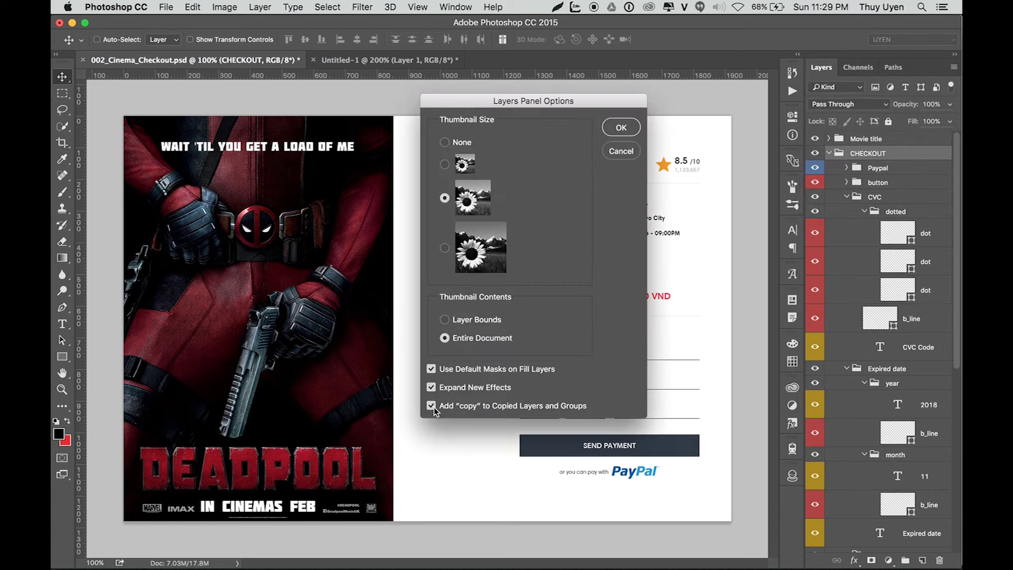
left_click(431, 406)
key("Return")
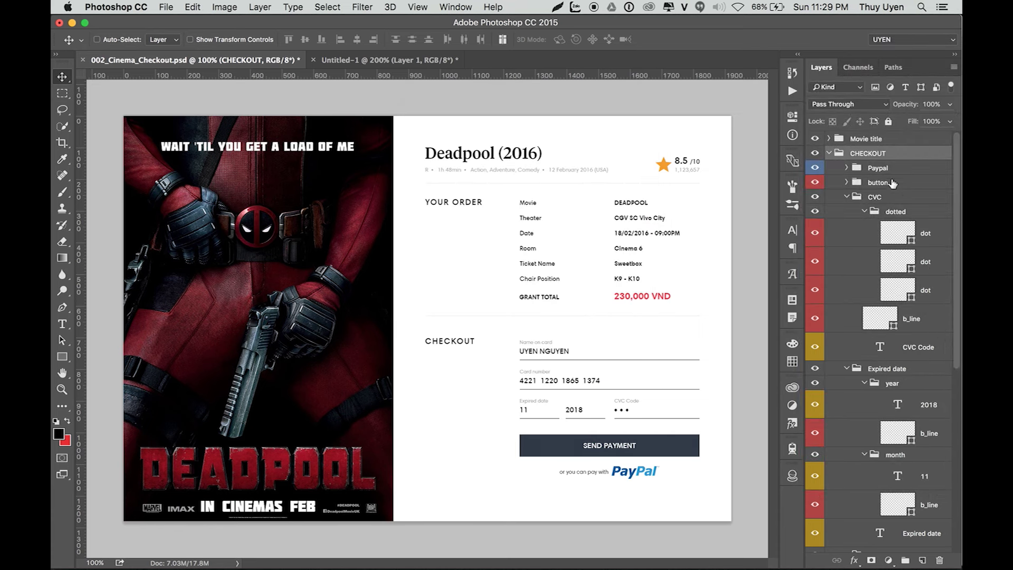
Step: Duplicate the Paypal group again, now without "copy" names, and delete the four duplicates
left_click(890, 170)
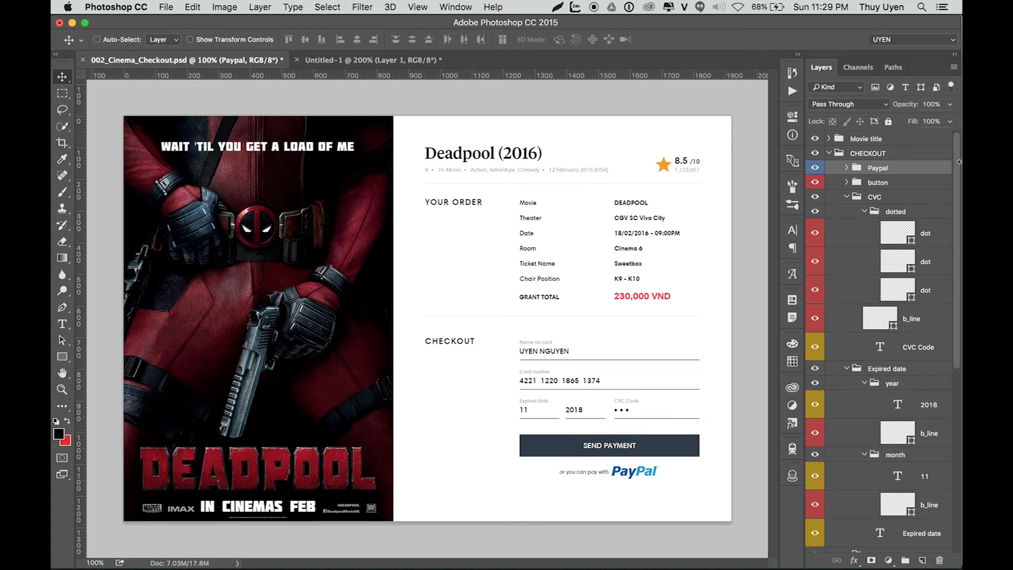
key("ctrl+j")
key("ctrl+j")
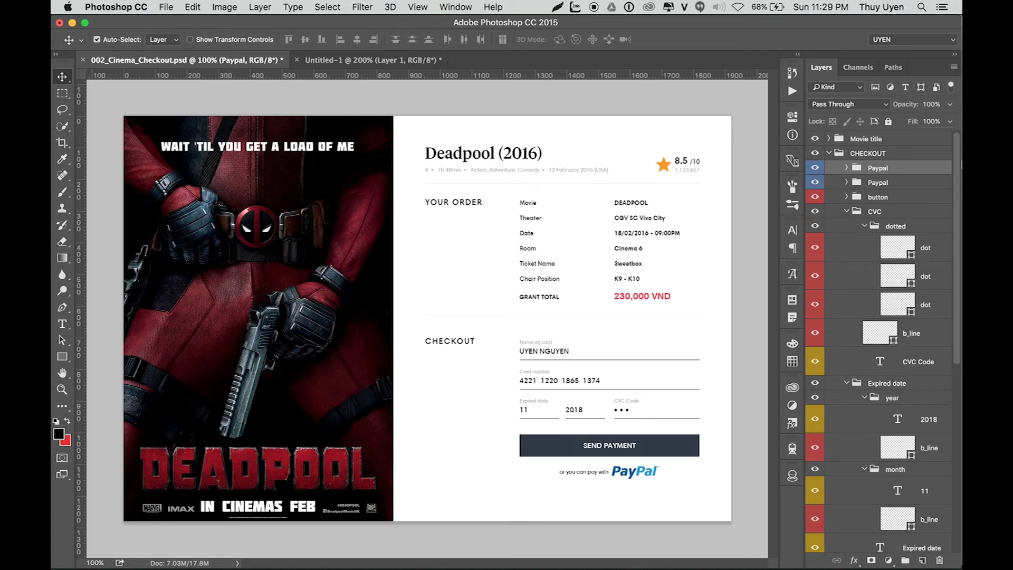
key("ctrl+j")
key("ctrl+j")
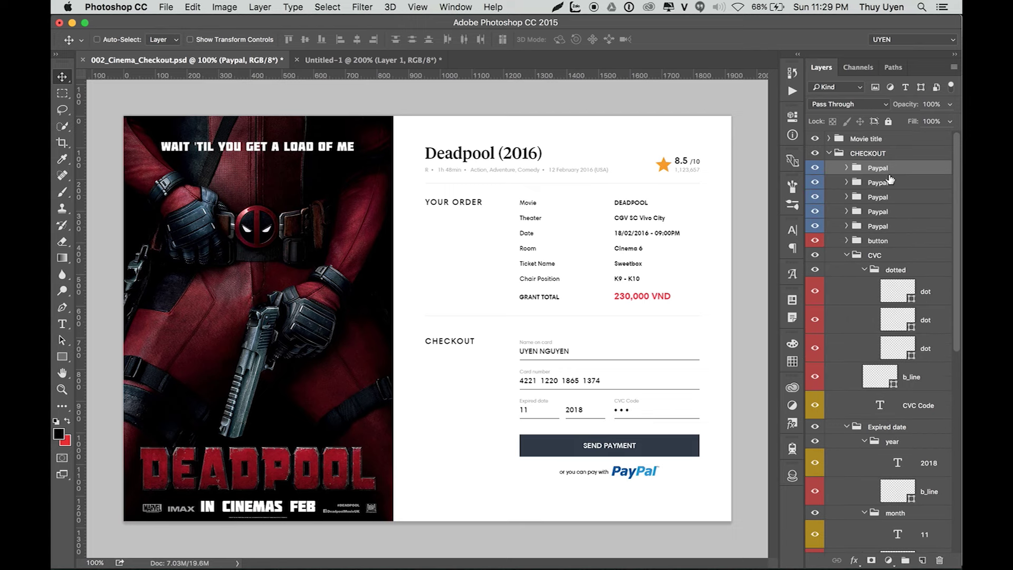
left_click(896, 215, "shift")
key("Delete")
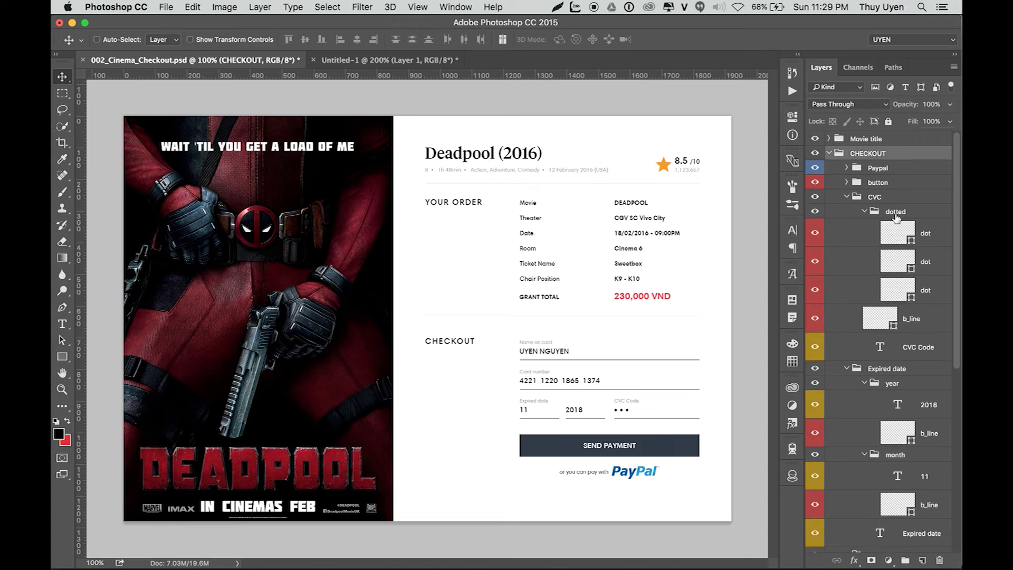
Step: Collapse the CVC, Expired date and Card number groups
left_click(847, 196)
left_click(846, 211)
left_click(847, 226)
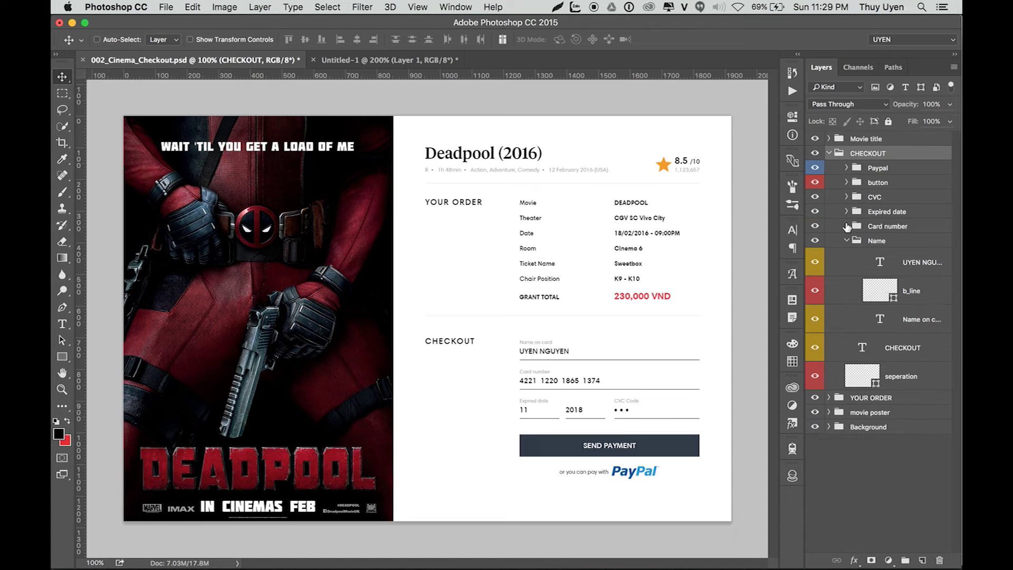
Step: Open and dismiss the Layers panel menu and the fill/adjustment layer list without choosing anything
left_click(954, 67)
left_click(885, 542)
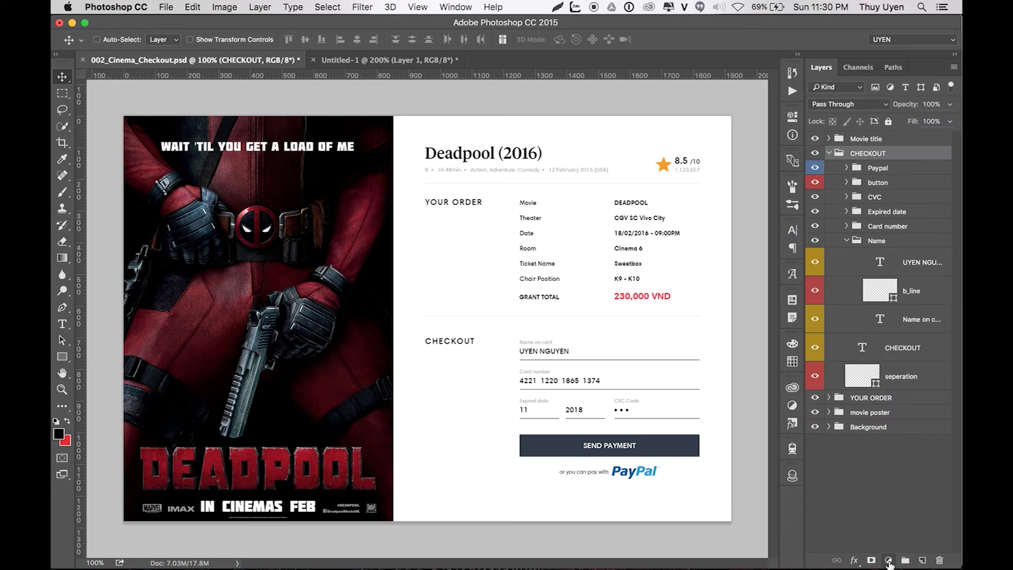
left_click(888, 560)
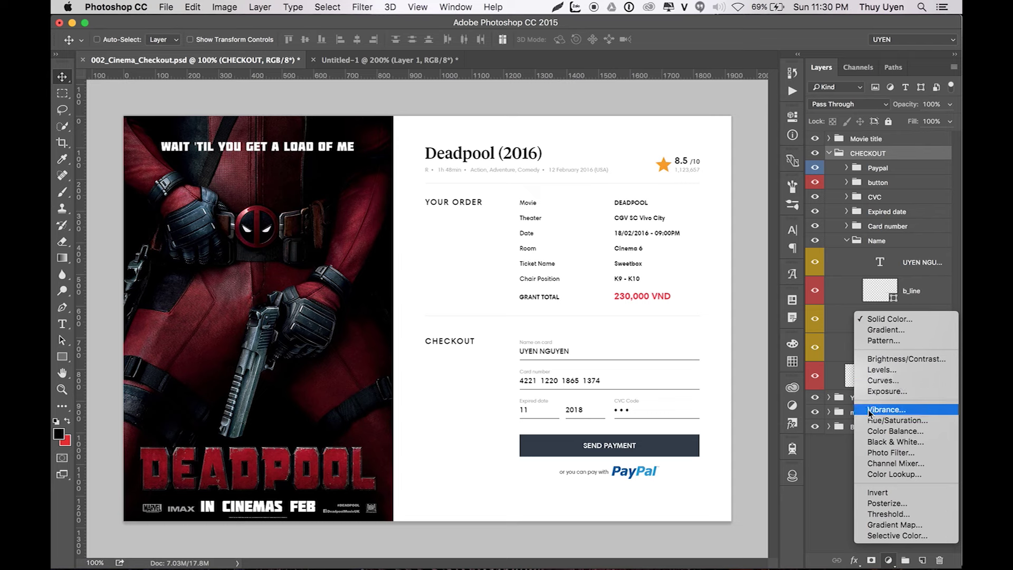
left_click(824, 448)
Step: Expand the movie poster group and select the Rectangle 1 layer
left_click(282, 207, "ctrl")
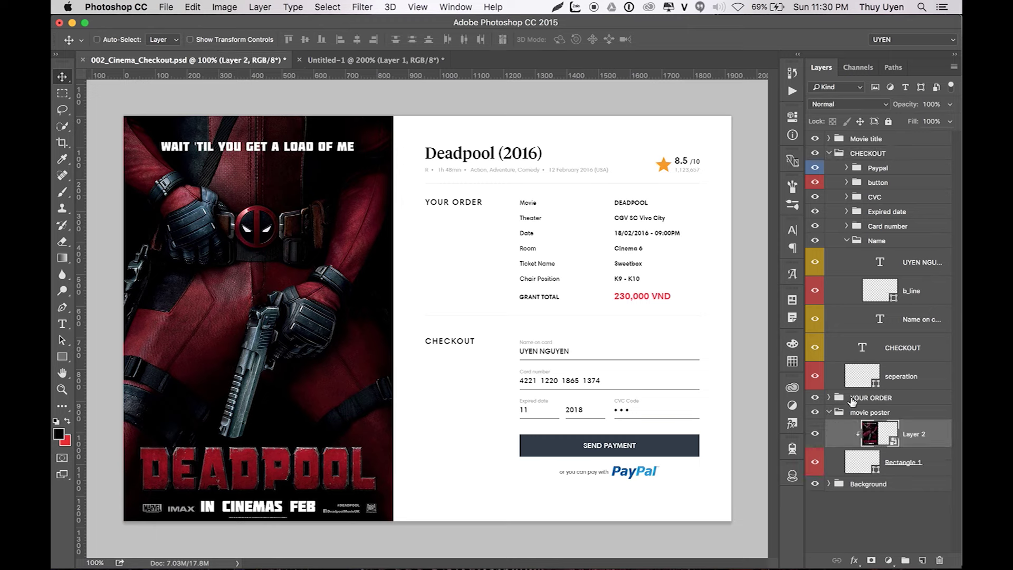
left_click(874, 460)
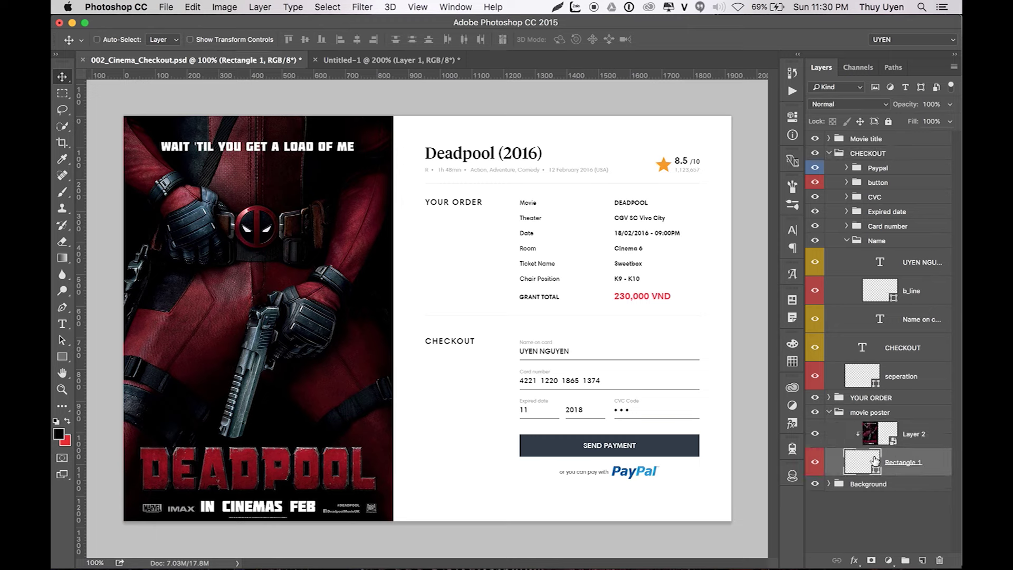
left_click(877, 461, "ctrl")
Step: Add a black-filled Layer 4 and give poster Layer 2 a layer mask
left_click(920, 559)
key("alt+BackSpace")
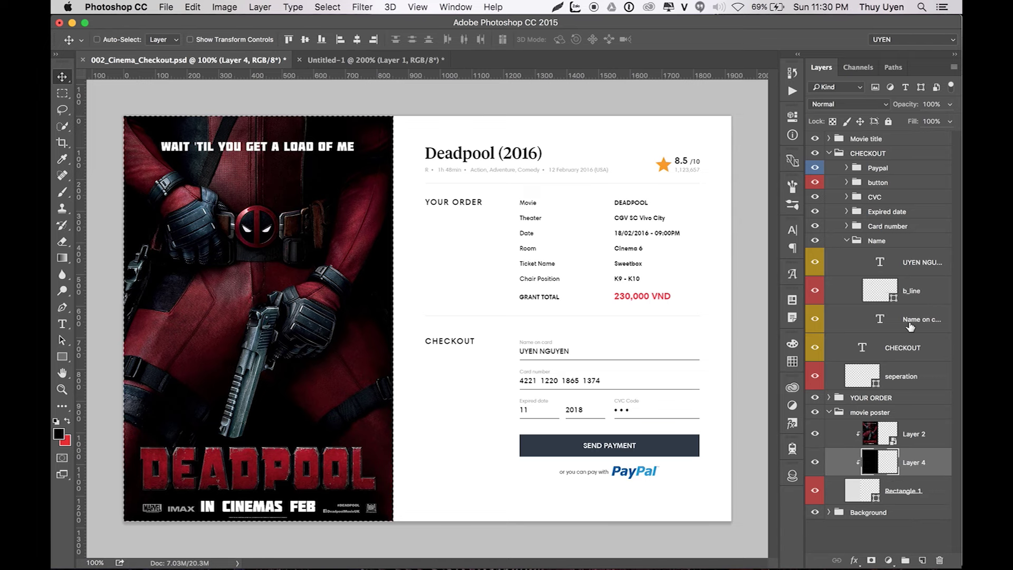
left_click(913, 434)
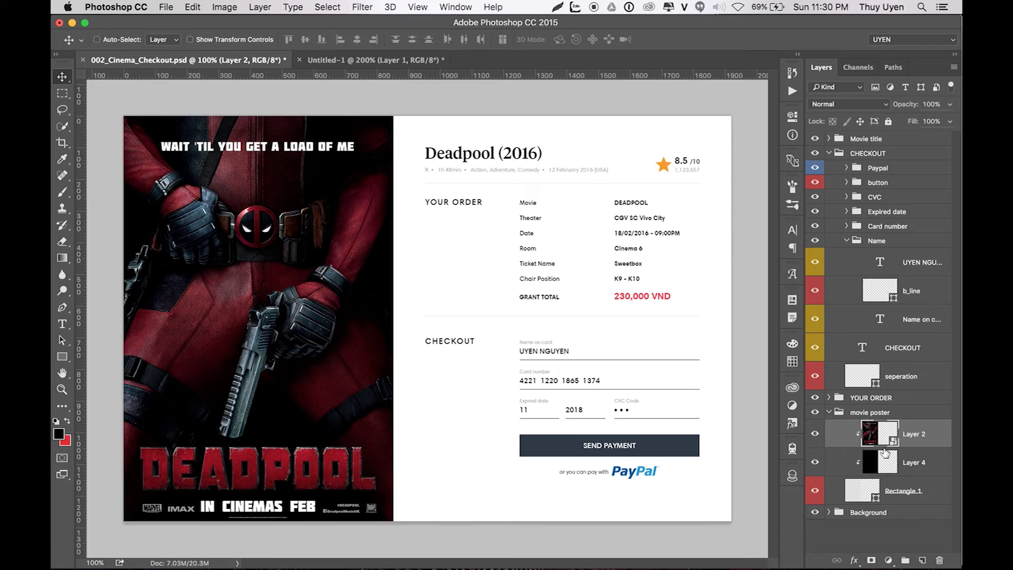
left_click(872, 559)
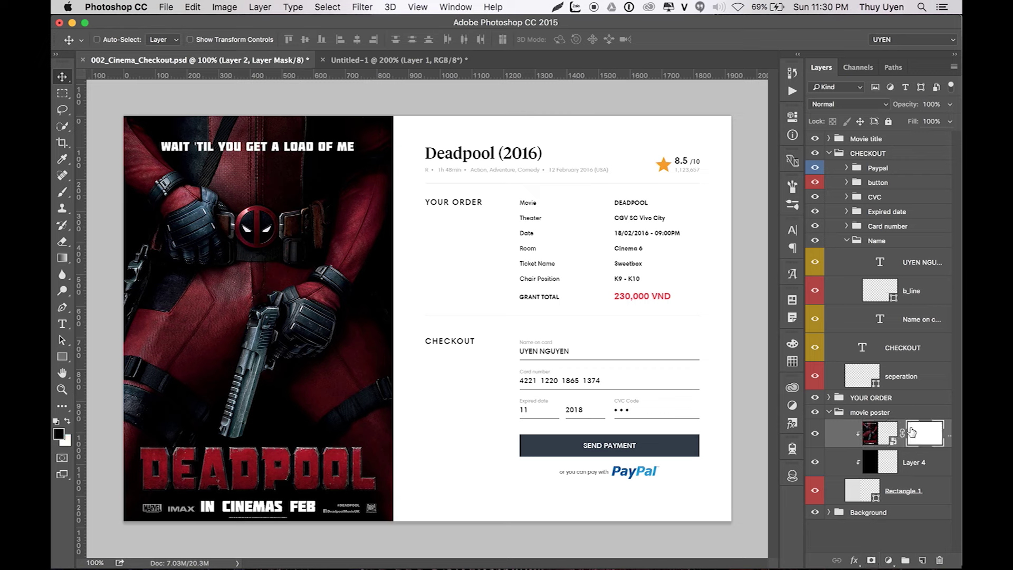
Step: Fade the poster to black toward the bottom with a gradient, then shift it upward
key("g")
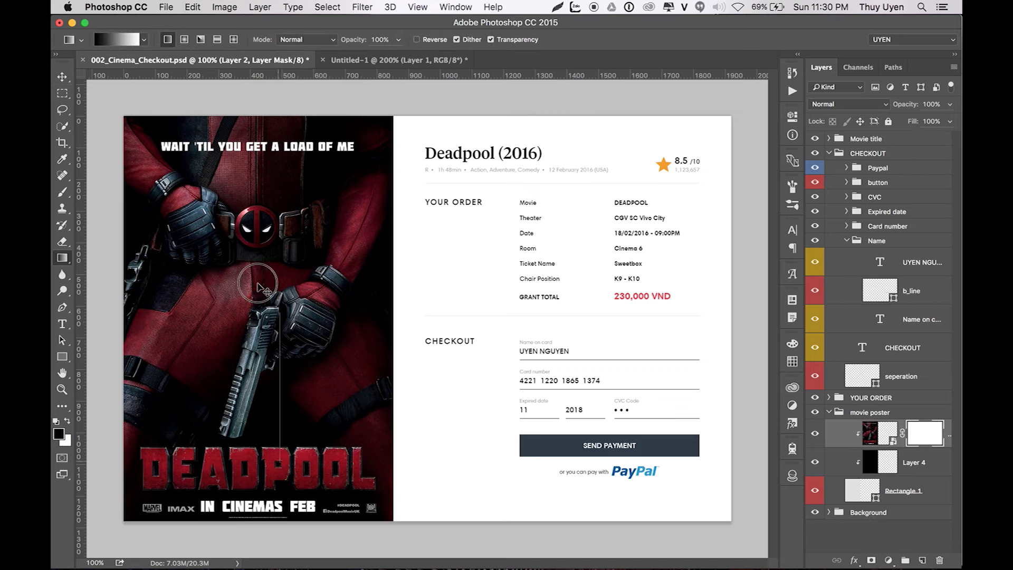
left_click_drag(291, 442, 243, 193)
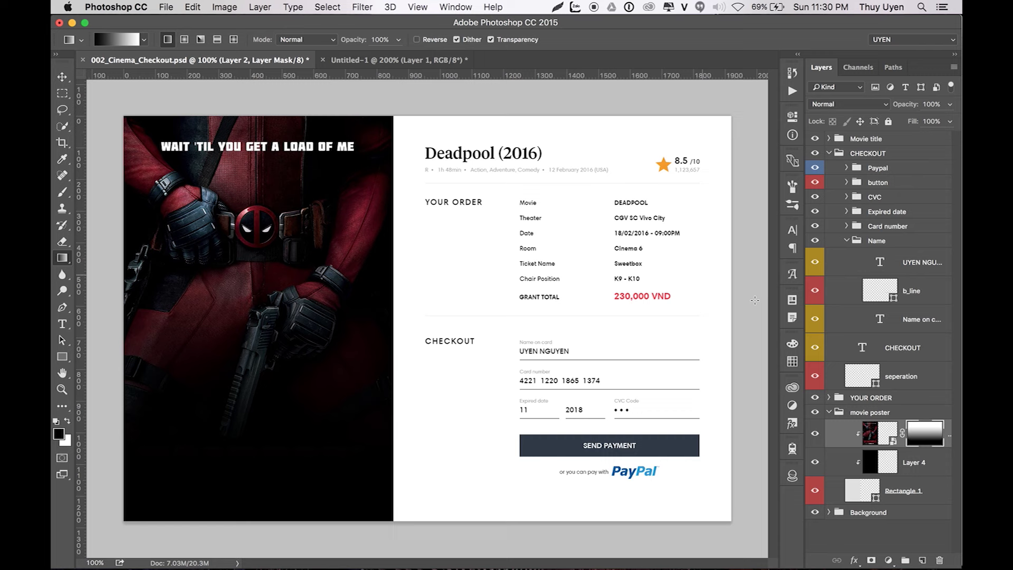
key("v")
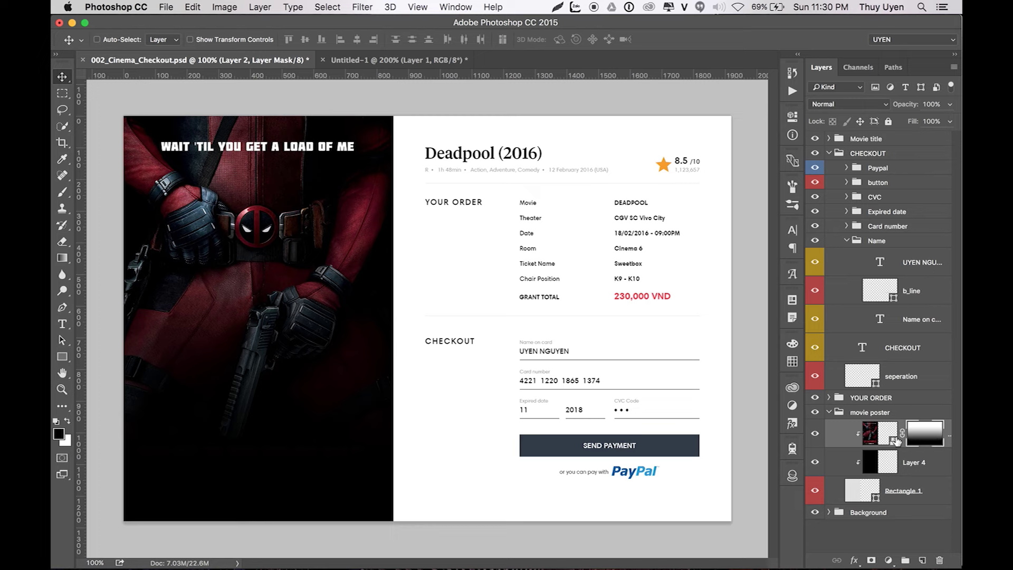
left_click(837, 437)
mouse_move(353, 307)
left_mouse_down()
mouse_move(421, 286)
mouse_move(352, 252)
mouse_move(351, 266)
left_mouse_up()
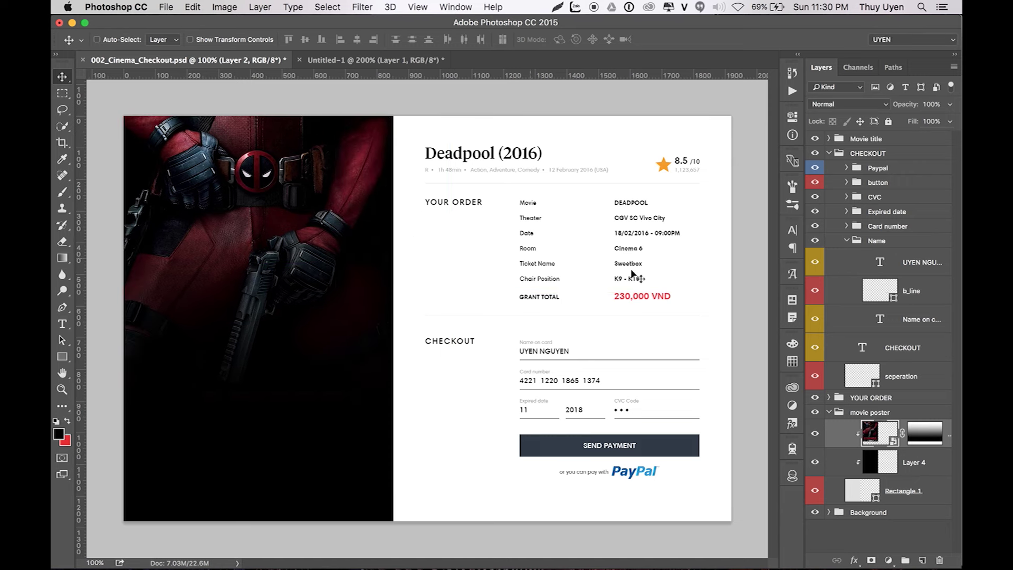
Step: Unclip the poster and reposition it, unlinking and relinking it from its mask
left_click(913, 446, "alt")
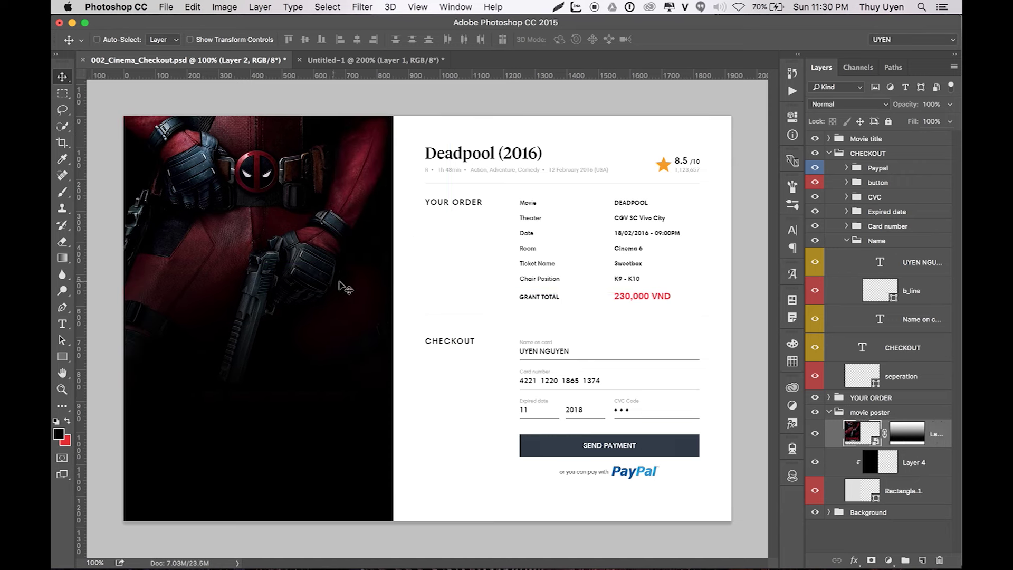
left_click_drag(331, 288, 638, 287)
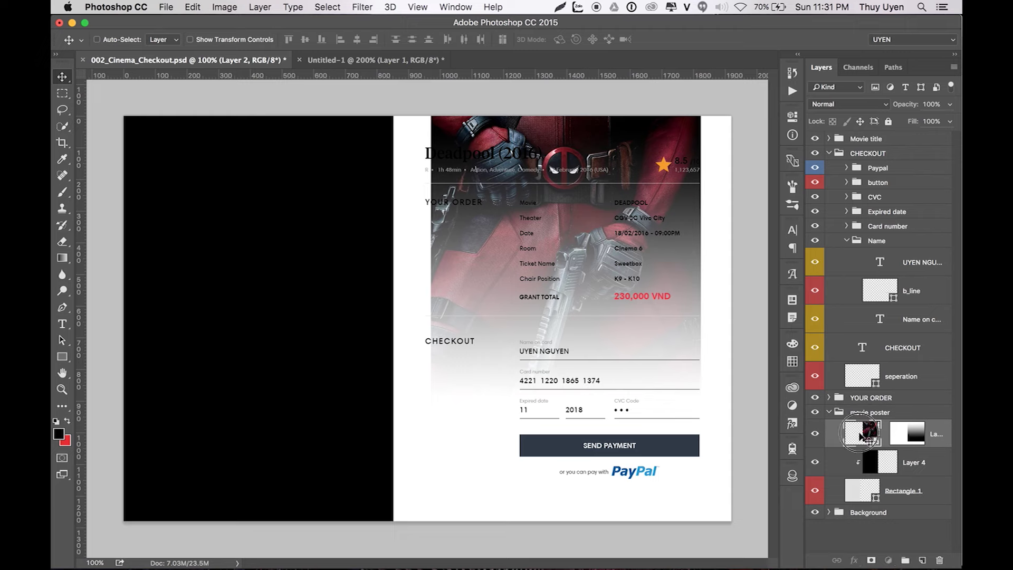
mouse_move(596, 182)
left_mouse_down()
mouse_move(449, 182)
mouse_move(476, 182)
left_mouse_up()
left_click(901, 438)
mouse_move(549, 302)
left_mouse_down()
mouse_move(581, 191)
mouse_move(623, 192)
left_mouse_up()
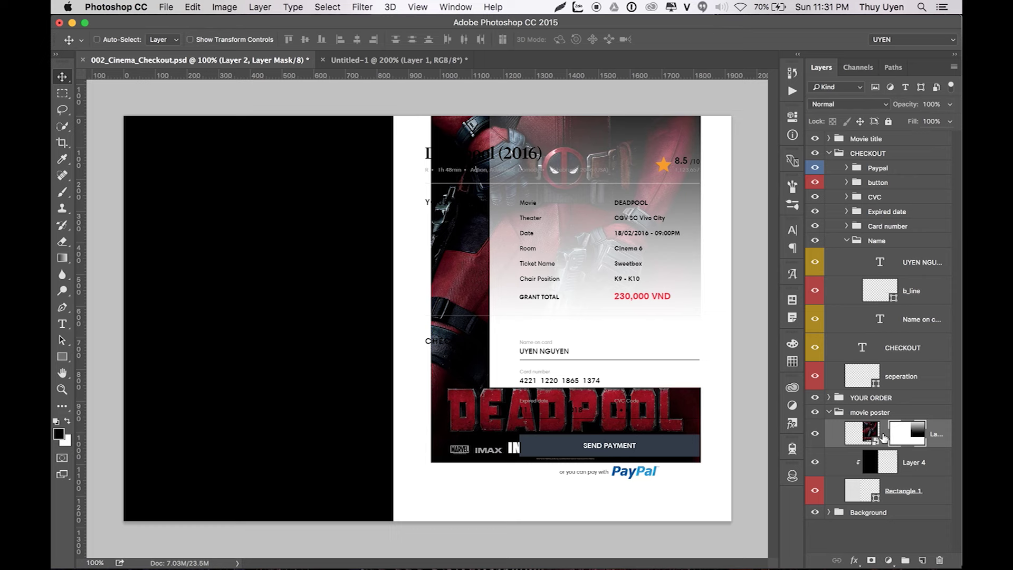
left_click(885, 440)
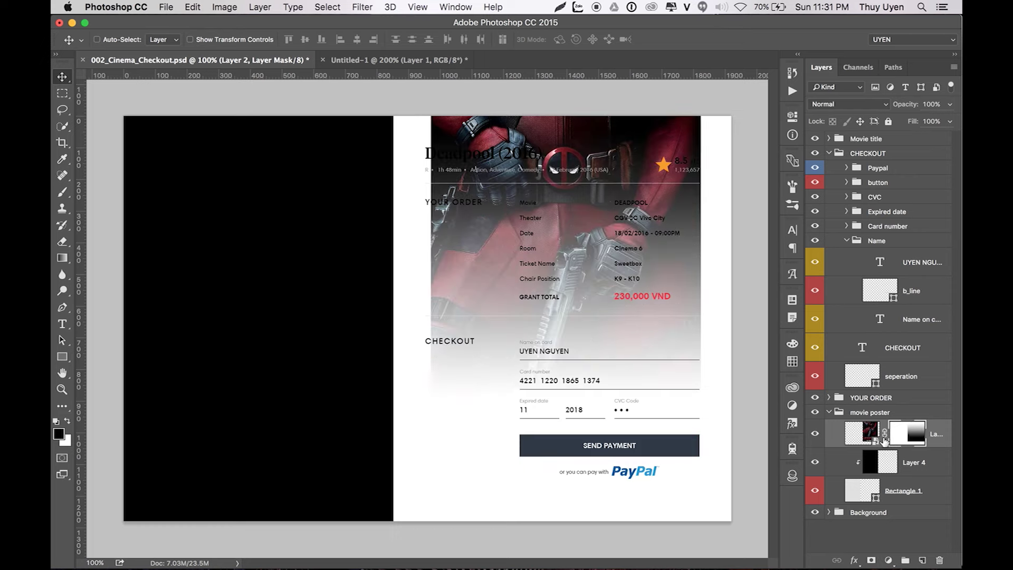
mouse_move(591, 251)
left_mouse_down()
mouse_move(438, 250)
mouse_move(551, 285)
mouse_move(454, 295)
left_mouse_up()
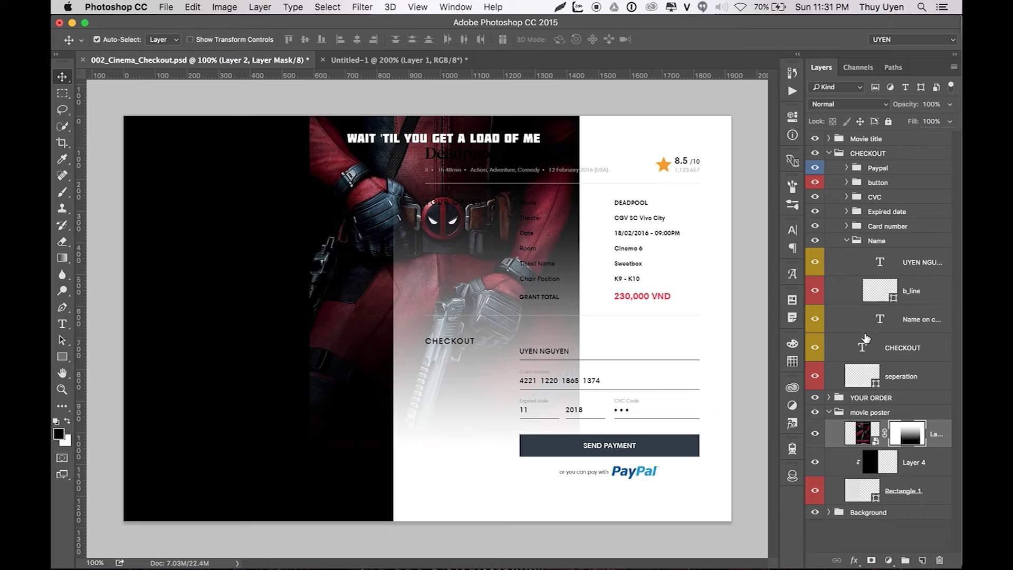
Step: Undo the last move, re-clip the poster to Layer 4 and clear the gradient fade
key("ctrl+z")
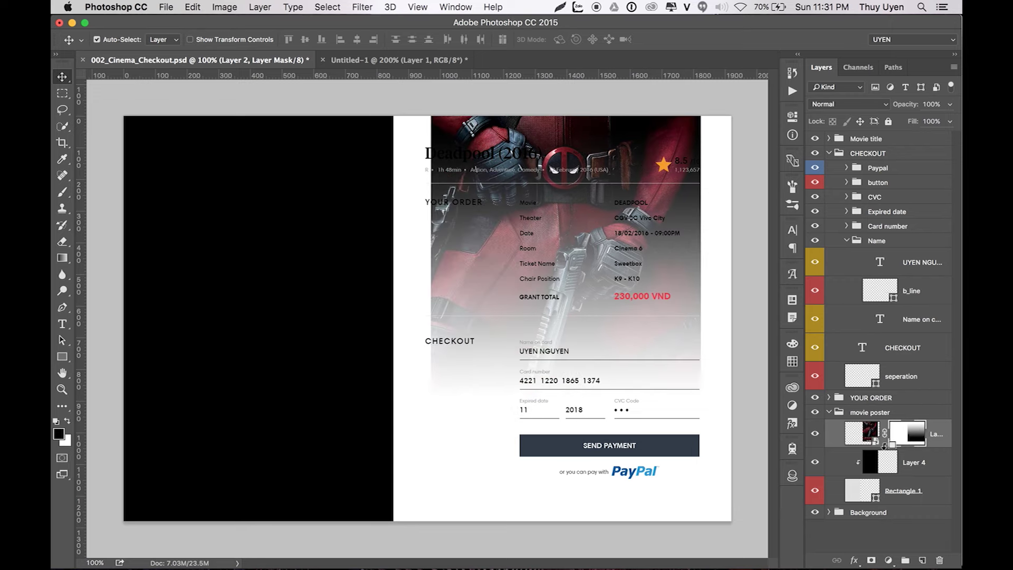
left_click(883, 445, "alt")
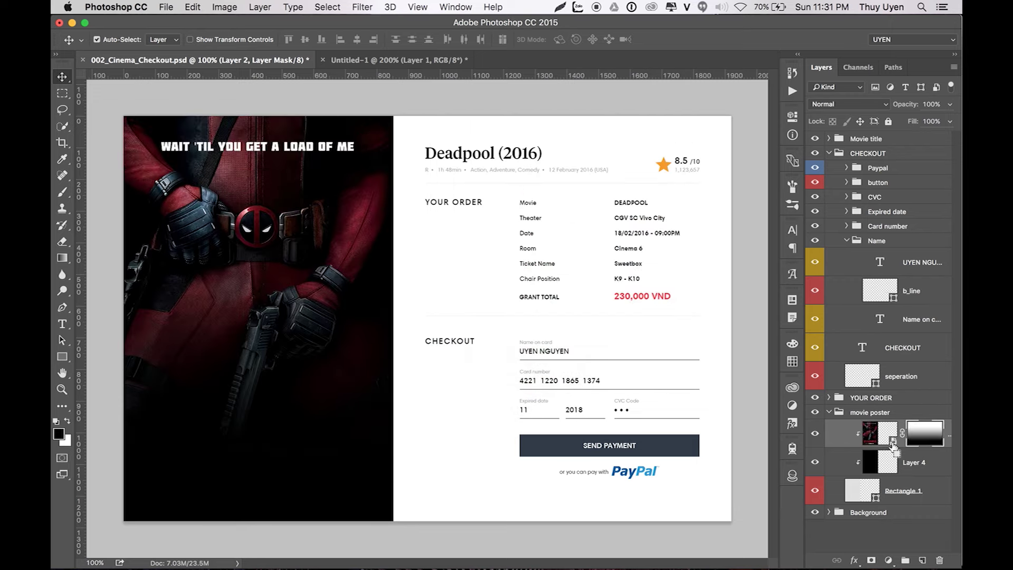
key("ctrl+z")
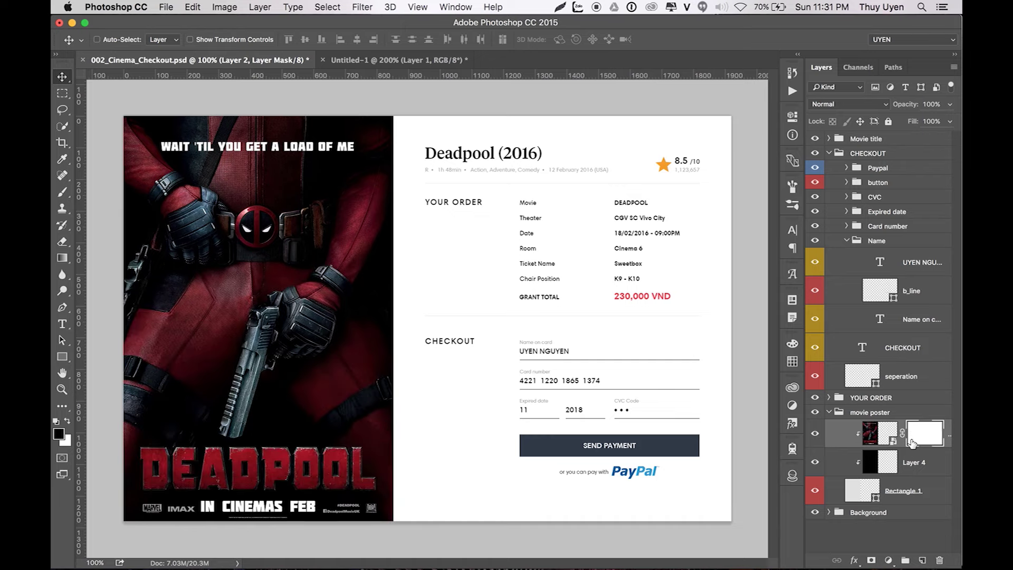
left_click_drag(915, 435, 914, 443)
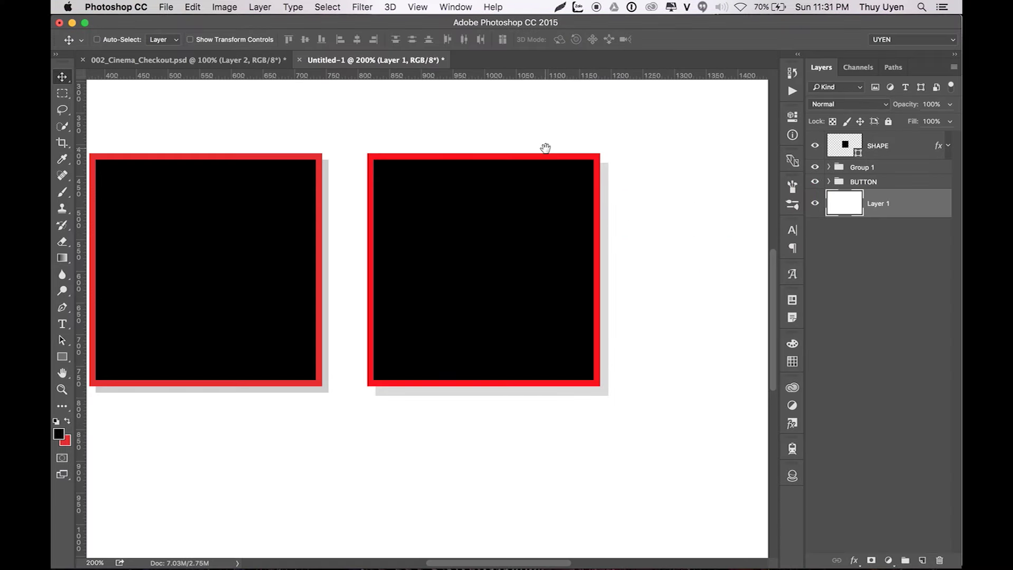
Step: Pan the view to frame the two red-bordered squares and open the Edit menu
left_click_drag(545, 148, 607, 147)
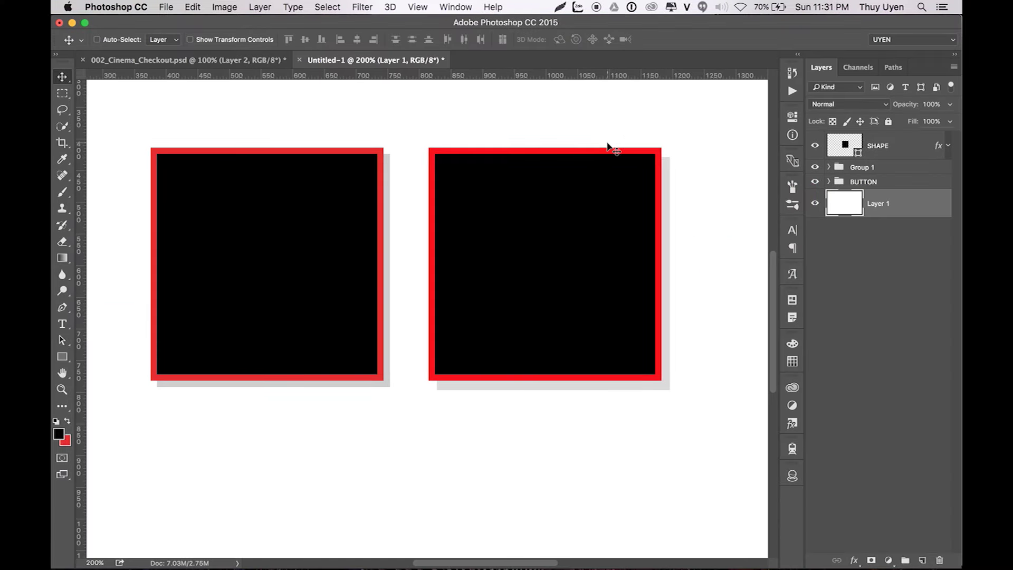
left_click(163, 5)
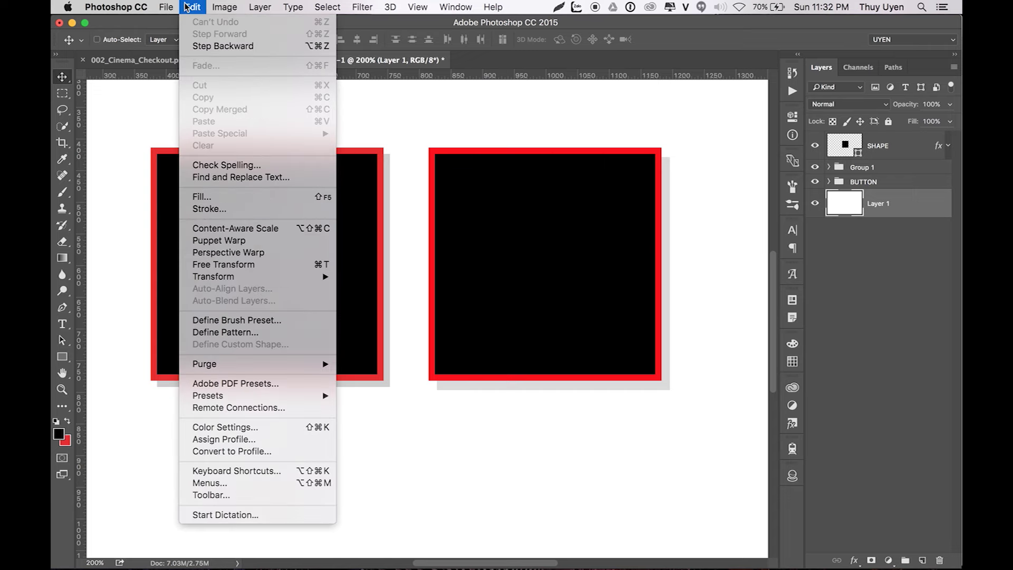
Step: In Keyboard Shortcuts, show Application Menus shortcuts and expand the Layer commands
left_click(237, 472)
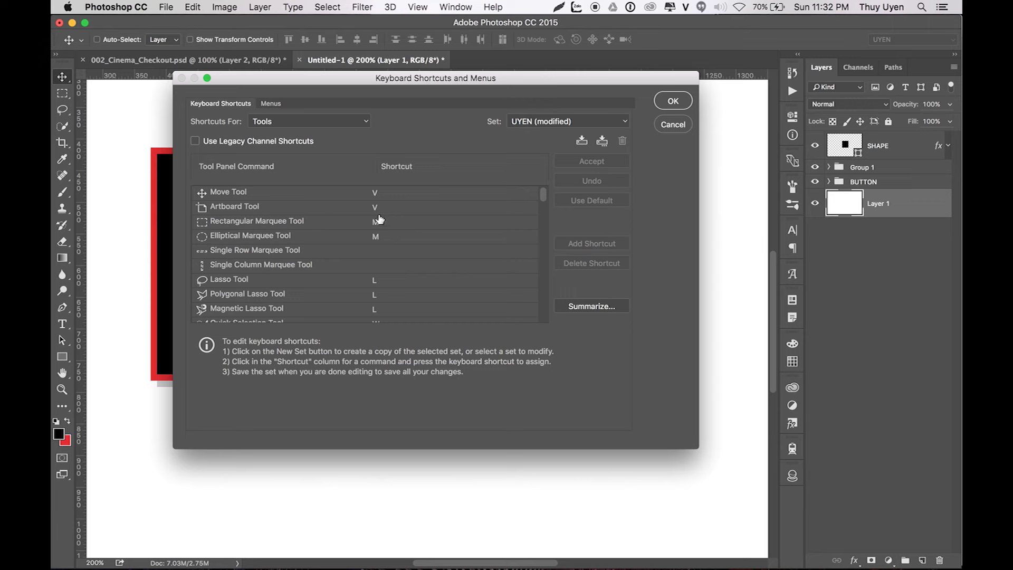
scroll(378, 265, "down", 3)
scroll(379, 266, "down", 2)
scroll(378, 265, "down", 3)
scroll(378, 265, "down", 3)
scroll(379, 266, "down", 5)
scroll(378, 266, "down", 3)
scroll(378, 266, "up", 1)
scroll(378, 265, "up", 2)
scroll(378, 265, "up", 5)
scroll(378, 266, "up", 5)
left_click(321, 126)
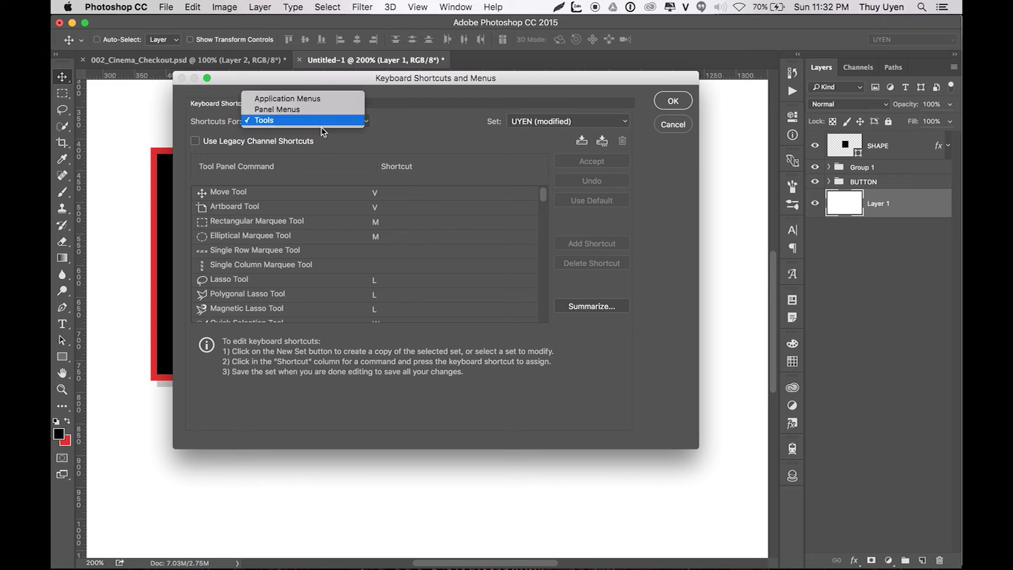
left_click(294, 100)
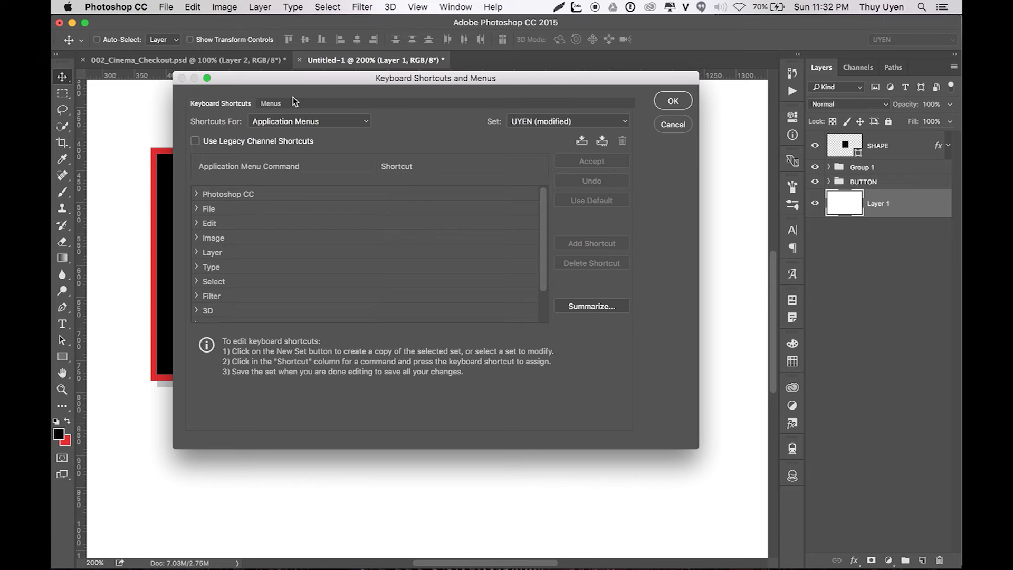
left_click(196, 252)
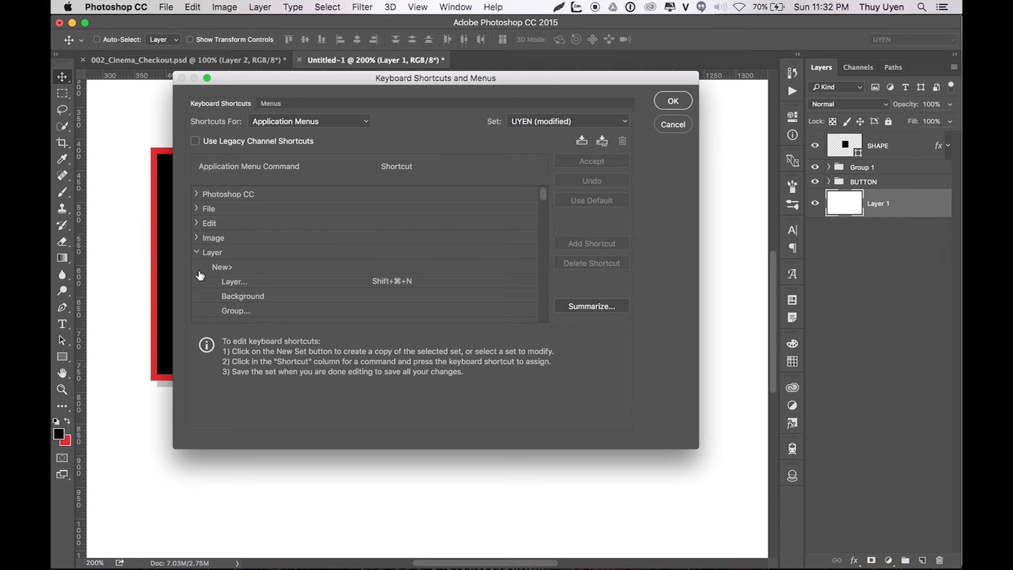
Step: Assign custom shortcuts to Copy, Paste and Clear Layer Style and save them
scroll(237, 262, "down", 3)
scroll(244, 262, "down", 1)
scroll(246, 263, "down", 3)
scroll(246, 262, "down", 1)
scroll(246, 262, "down", 4)
scroll(247, 262, "down", 2)
scroll(247, 262, "down", 3)
scroll(246, 263, "down", 4)
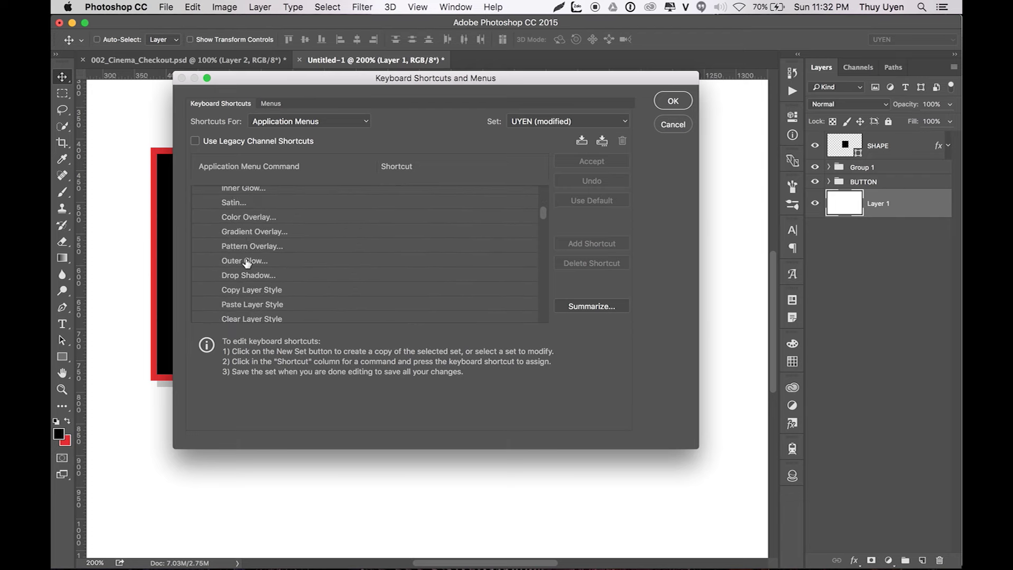
scroll(246, 263, "down", 2)
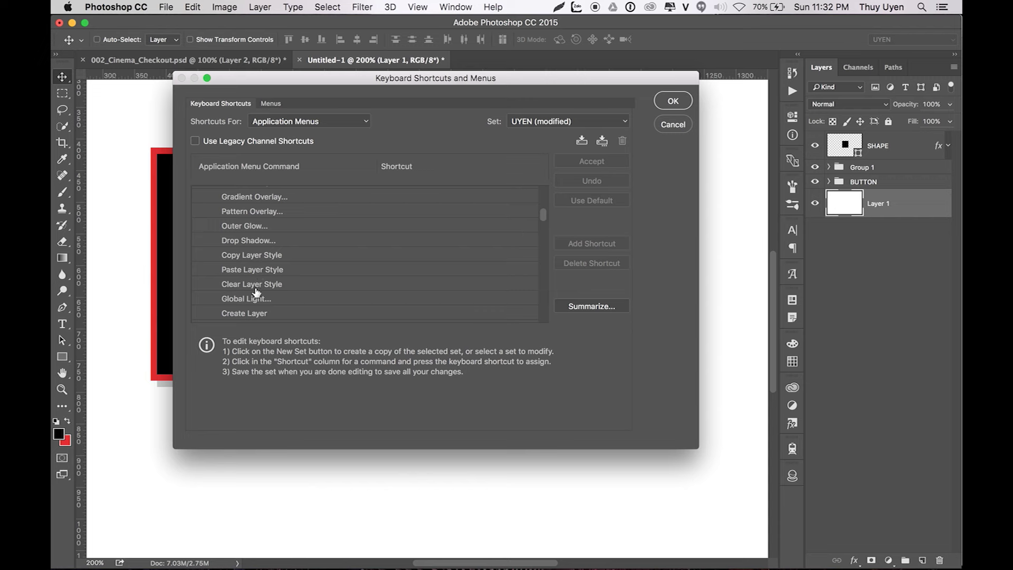
left_click(392, 256)
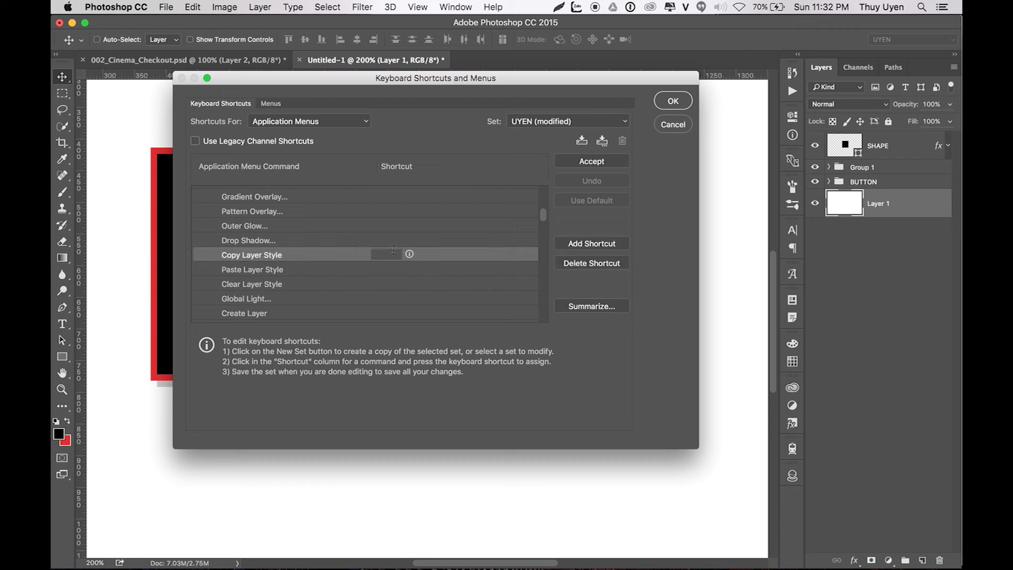
left_click(400, 269)
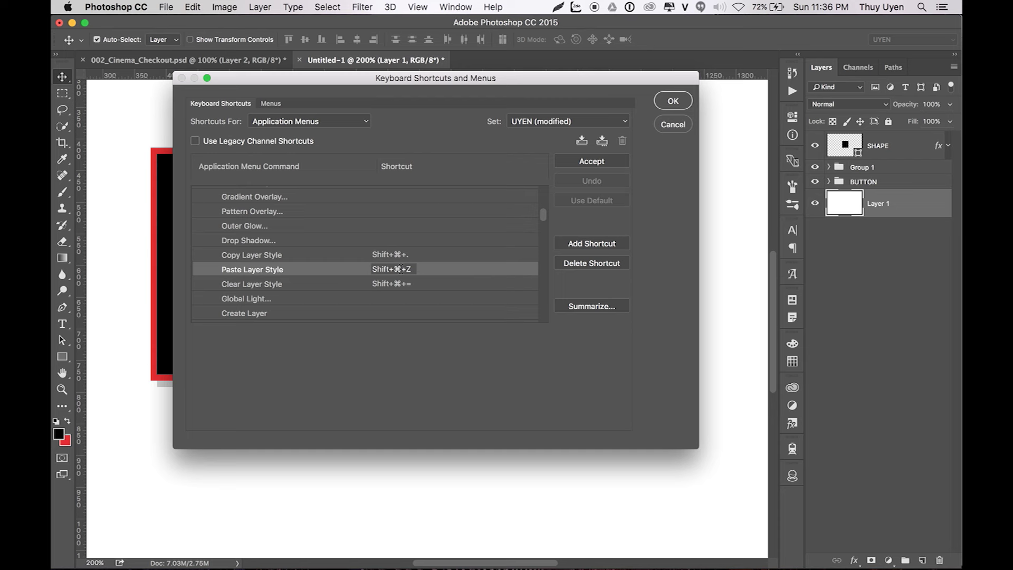
key("Tab")
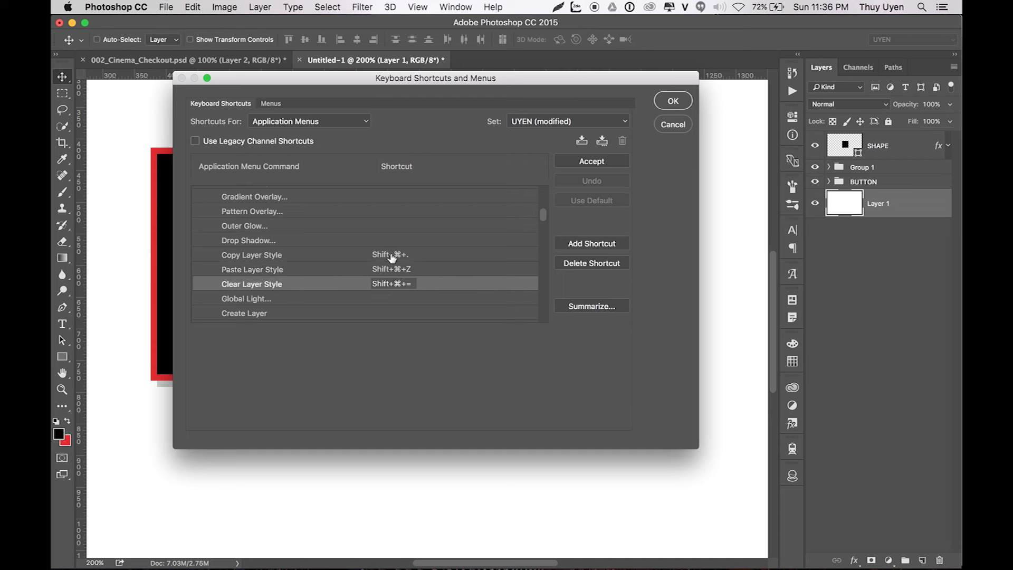
left_click(391, 255)
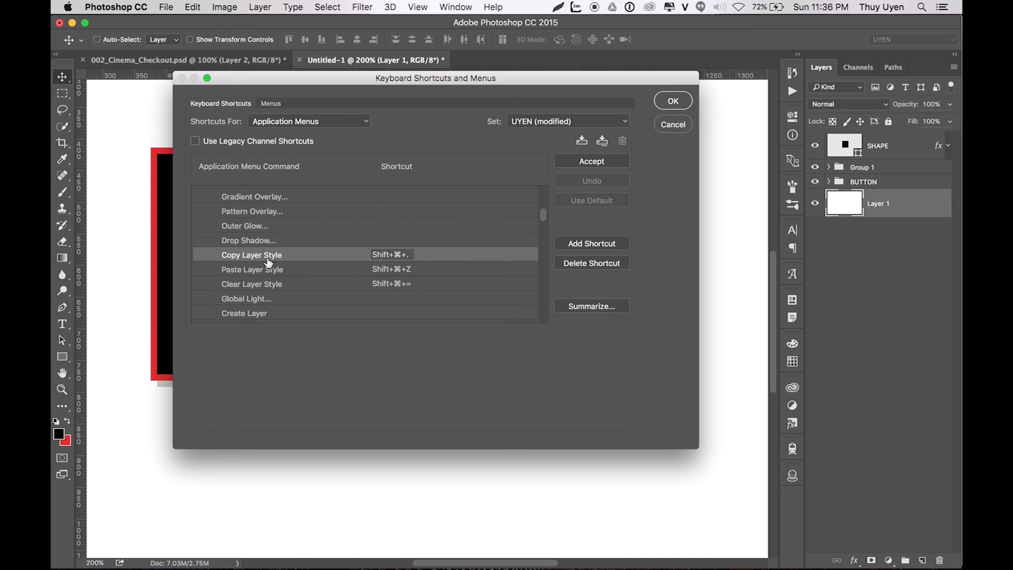
double_click(407, 252)
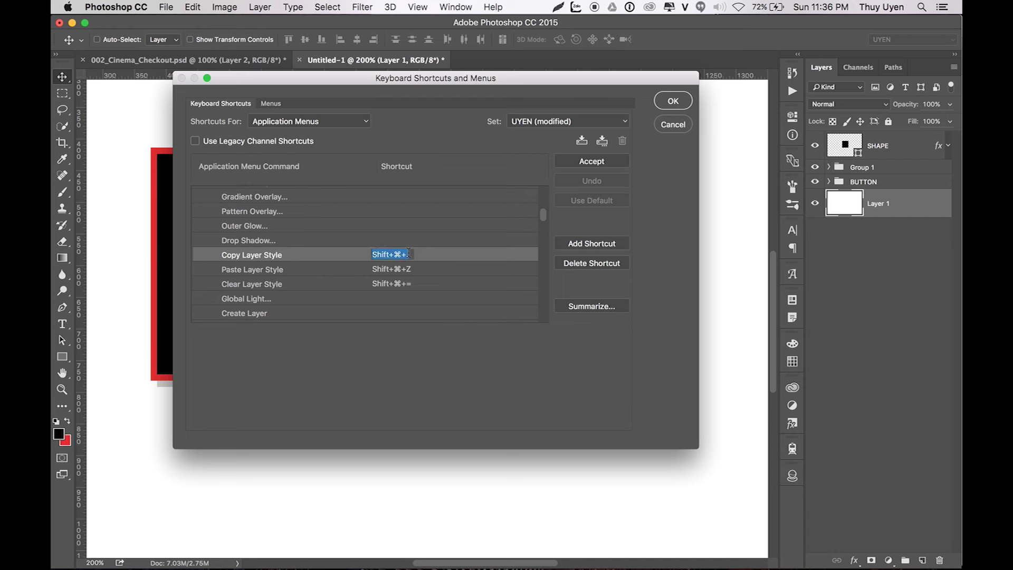
left_click(387, 269)
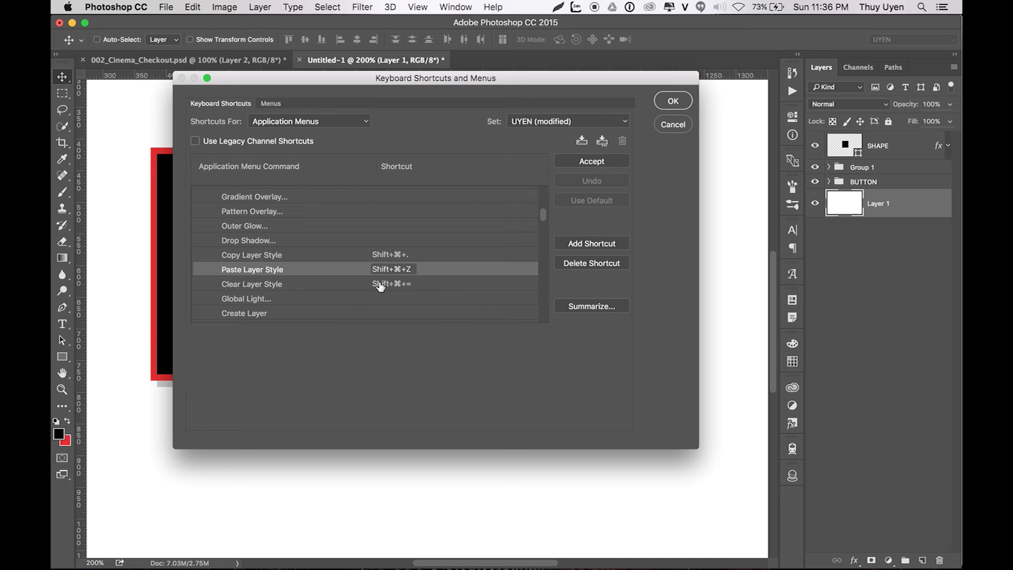
left_click(409, 285)
left_click(684, 102)
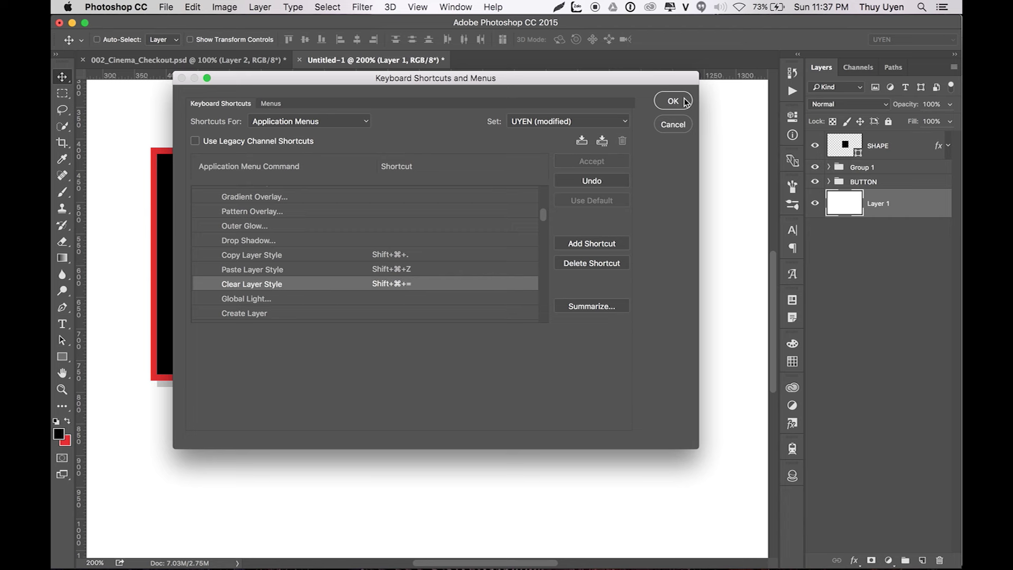
left_click(685, 101)
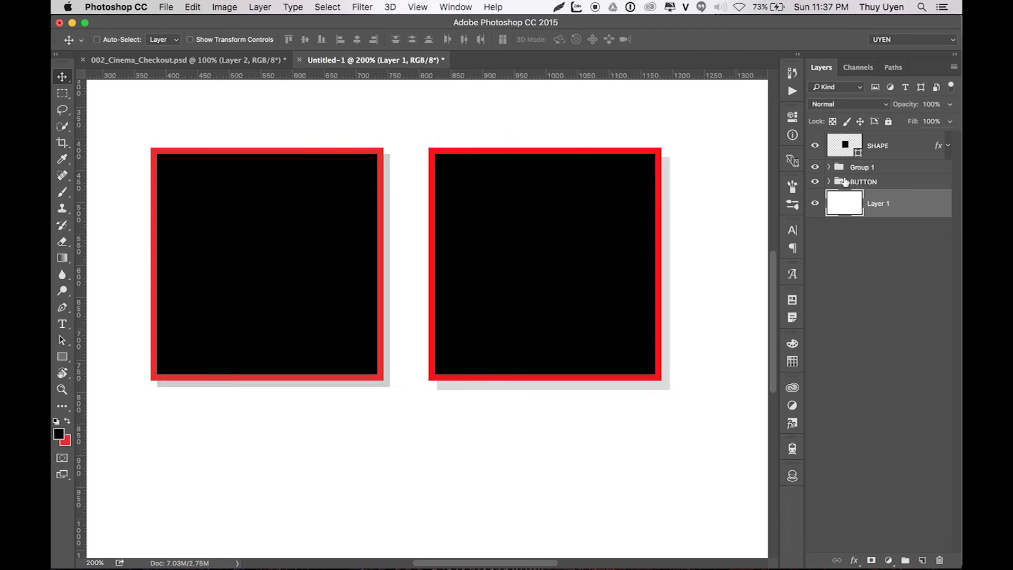
Step: Delete Group 1 and BUTTON, shrink the SHAPE square to about 33%, and move it upper left
key("super+minus")
key("super+minus")
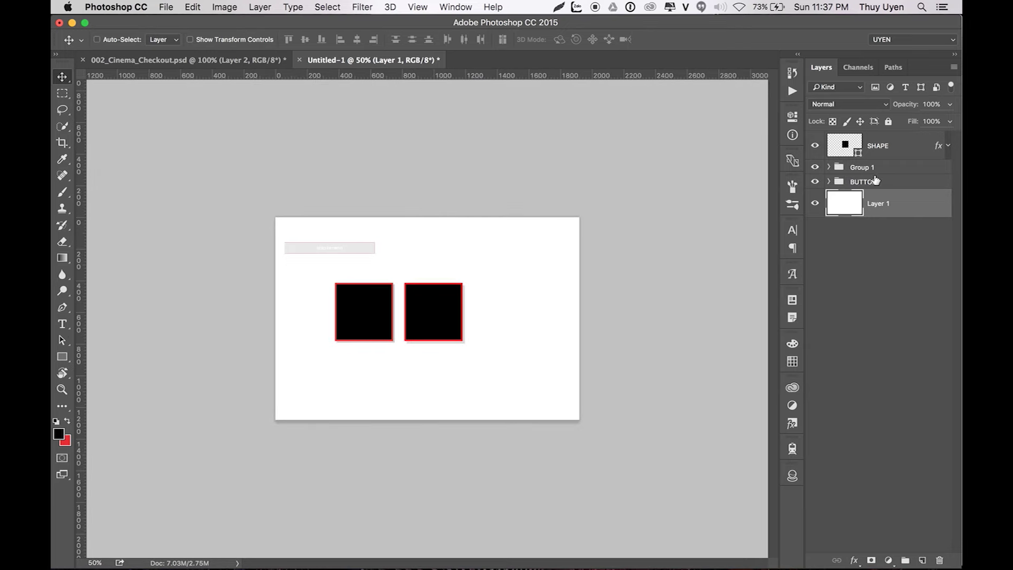
left_click(871, 167)
key("Delete")
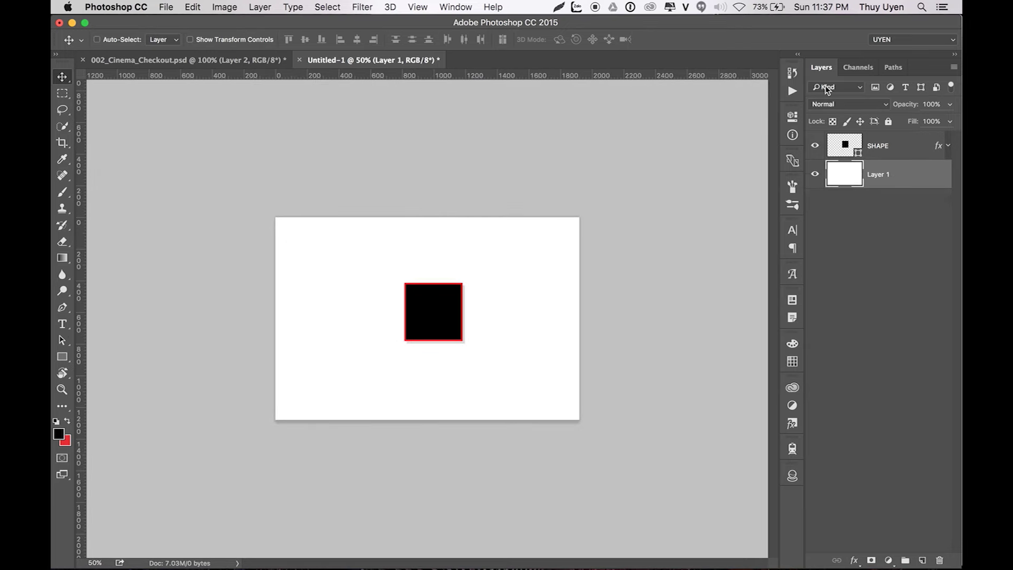
left_click(882, 146)
key("super+t")
left_click_drag(462, 283, 441, 300)
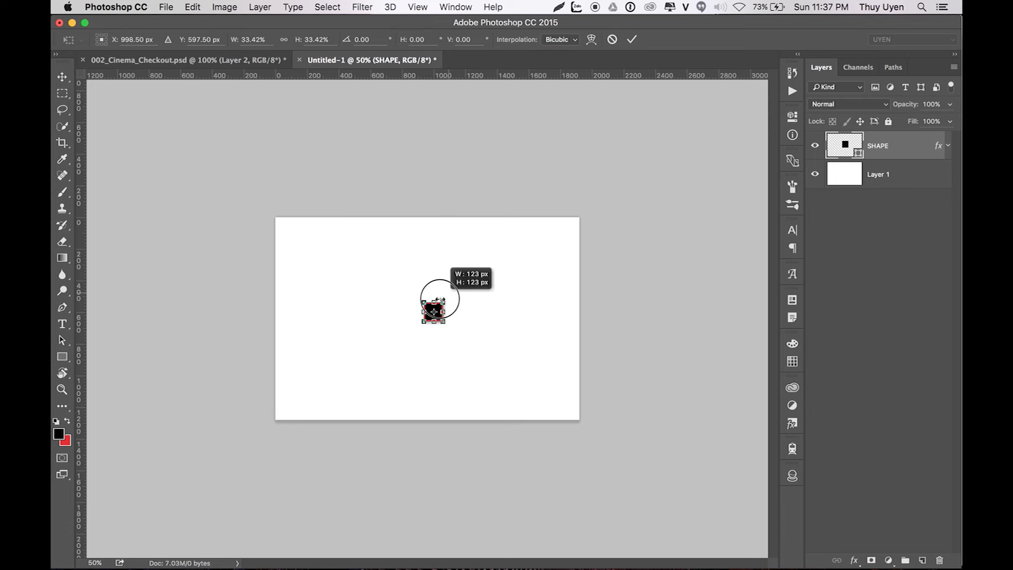
key("Return")
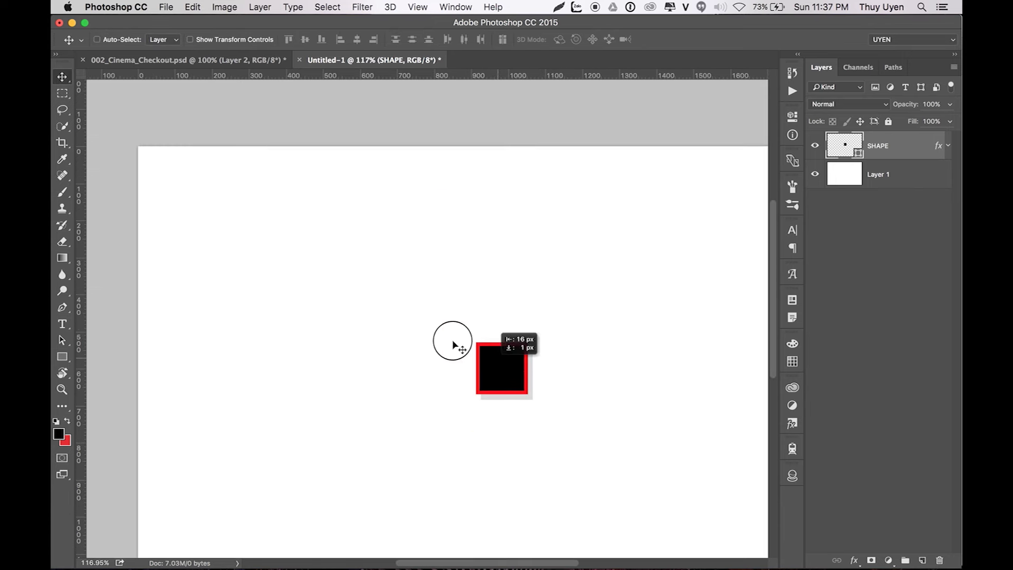
left_click_drag(496, 359, 204, 221)
Step: Give SHAPE a red Color Overlay, then check its fill colour without changing it
double_click(922, 148)
left_click(263, 289)
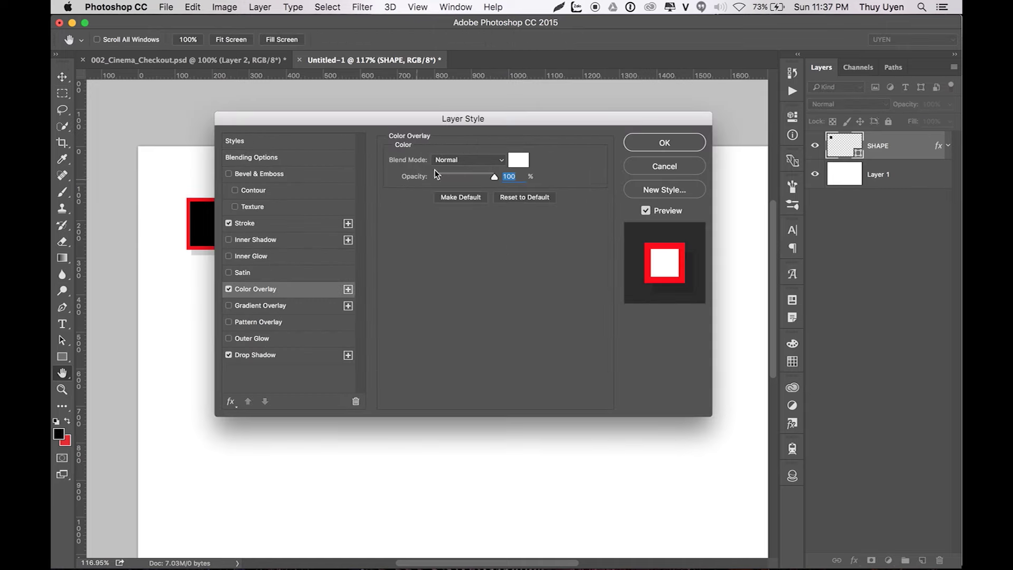
left_click(518, 159)
left_click(255, 165)
left_click(309, 129)
left_click(436, 110)
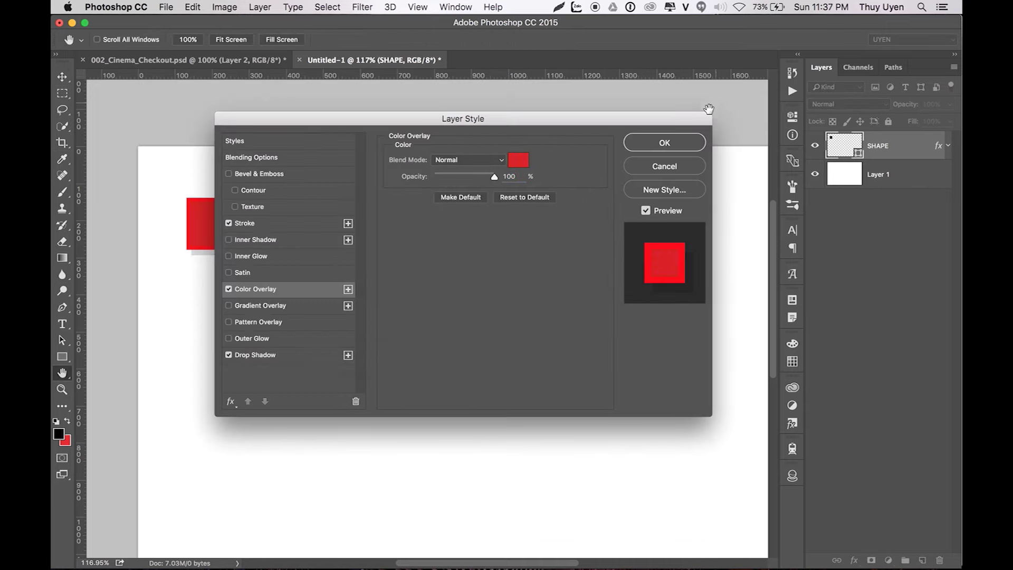
key("Return")
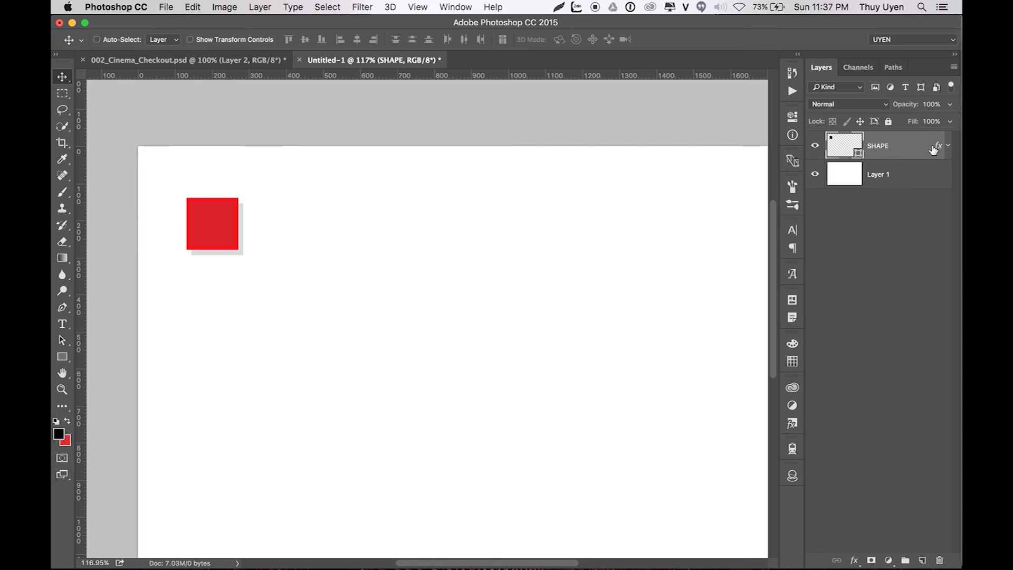
double_click(846, 144)
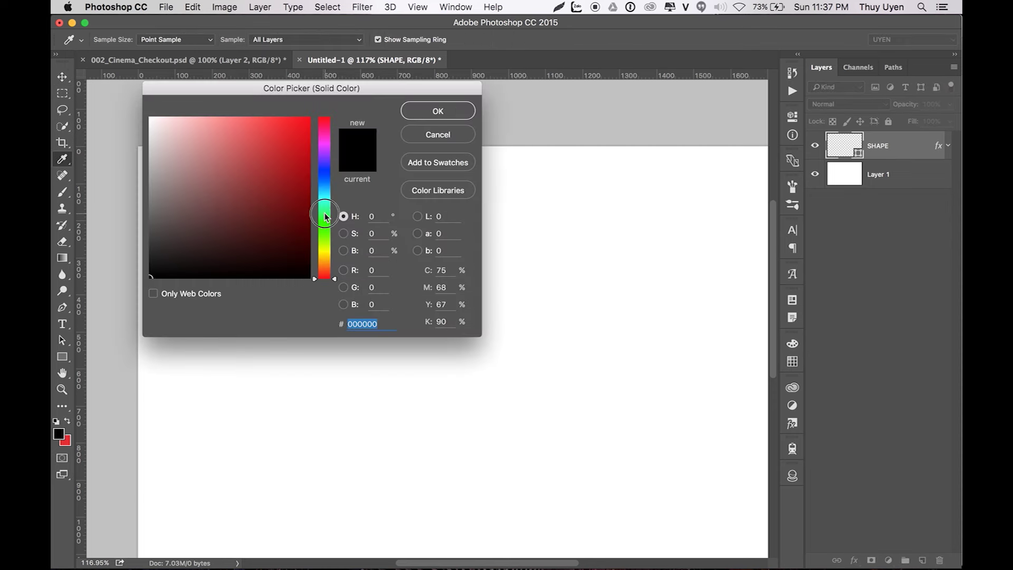
key("Escape")
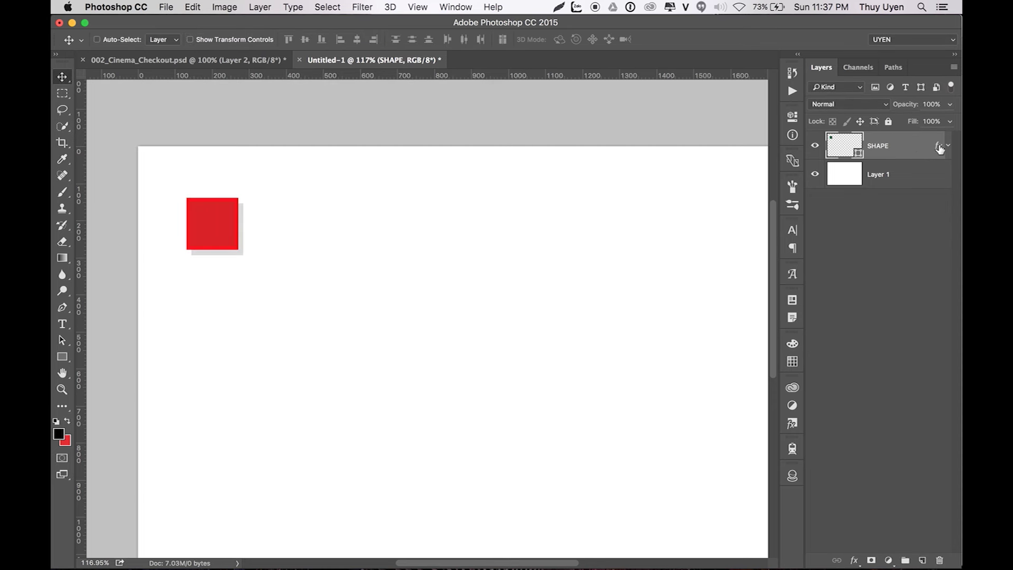
Step: Change the SHAPE Color Overlay colour from red to green
double_click(936, 146)
left_click(262, 289)
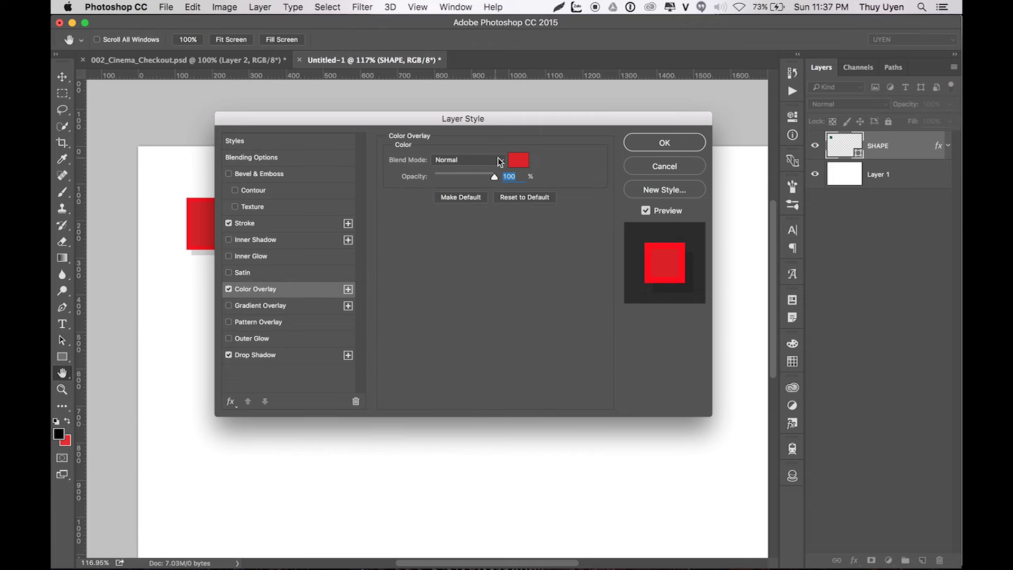
left_click(517, 160)
left_click(318, 235)
left_click(269, 205)
left_click(437, 108)
left_click(700, 140)
Step: Duplicate the square into a two-by-three grid, removing the copies' stroke and shadow effects
left_click_drag(221, 226, 294, 225)
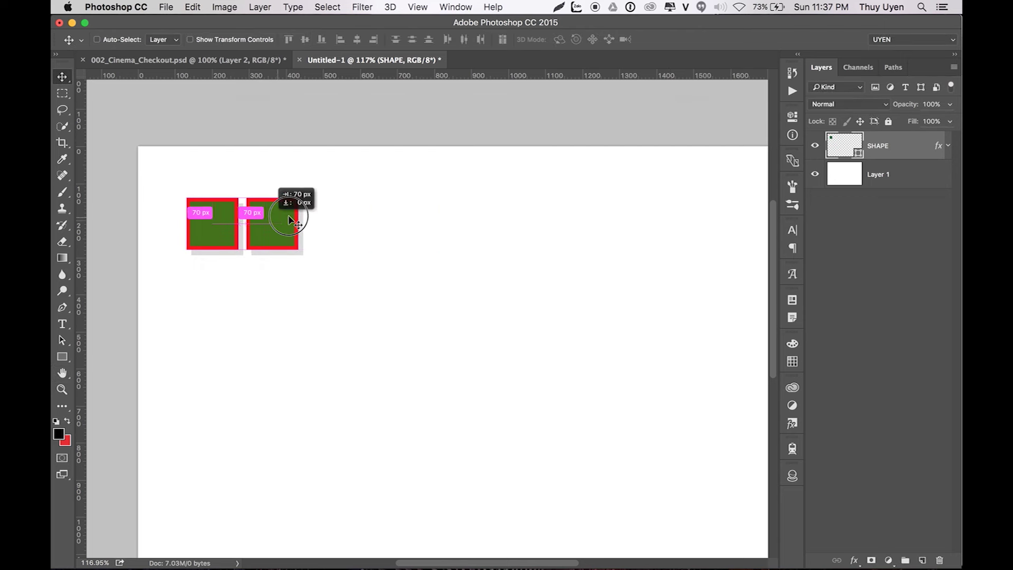
left_click_drag(939, 146, 939, 561)
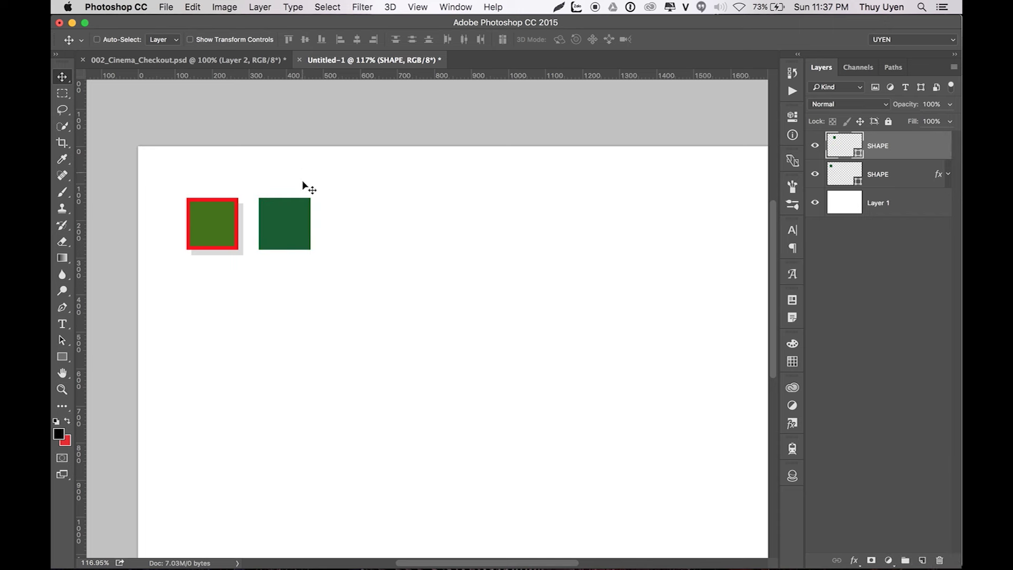
right_click(294, 222)
left_click(284, 280)
left_click_drag(294, 217, 289, 360)
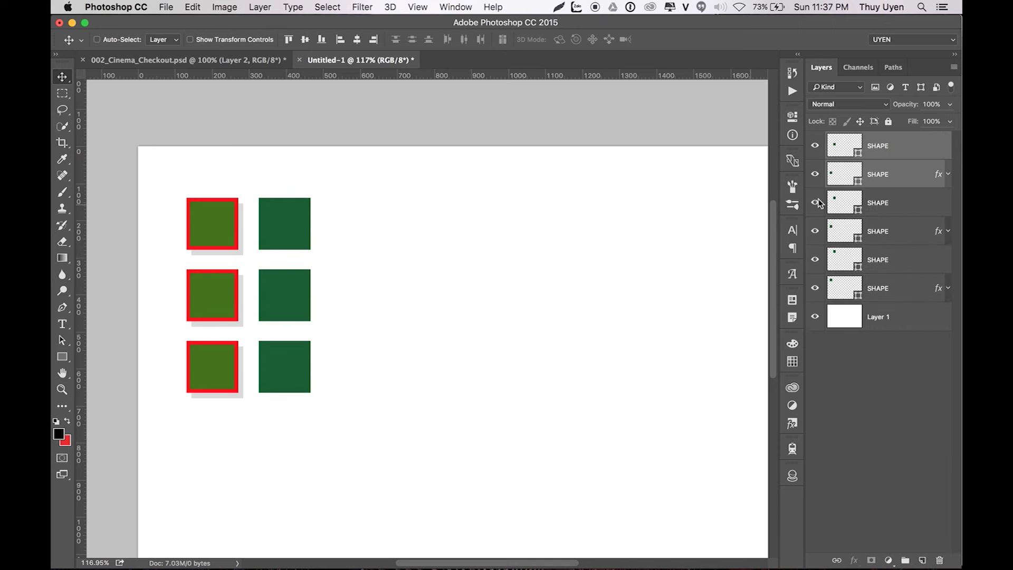
left_click(914, 237, "super")
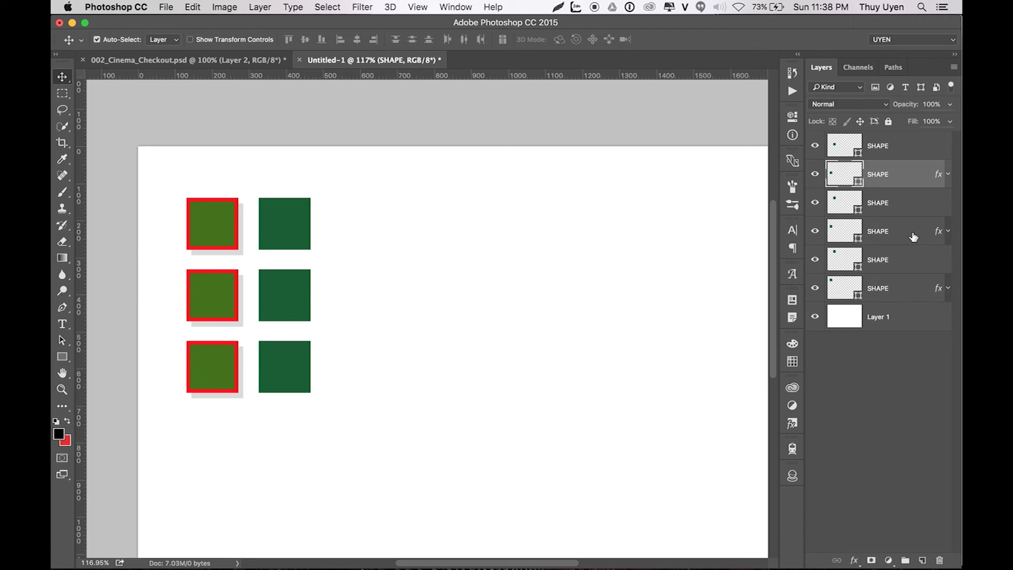
left_click_drag(939, 174, 939, 559)
left_click(899, 377)
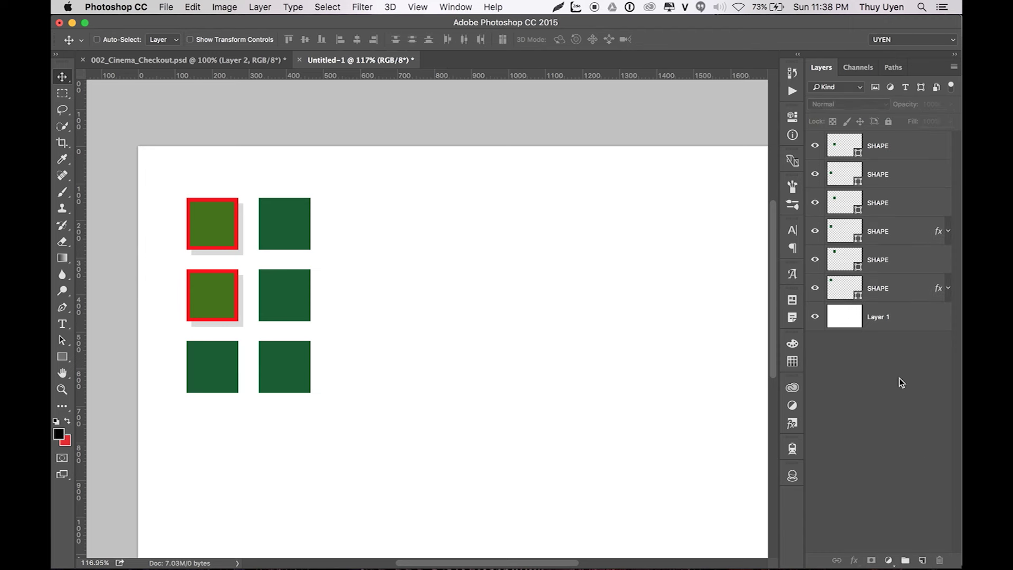
left_click_drag(938, 230, 935, 562)
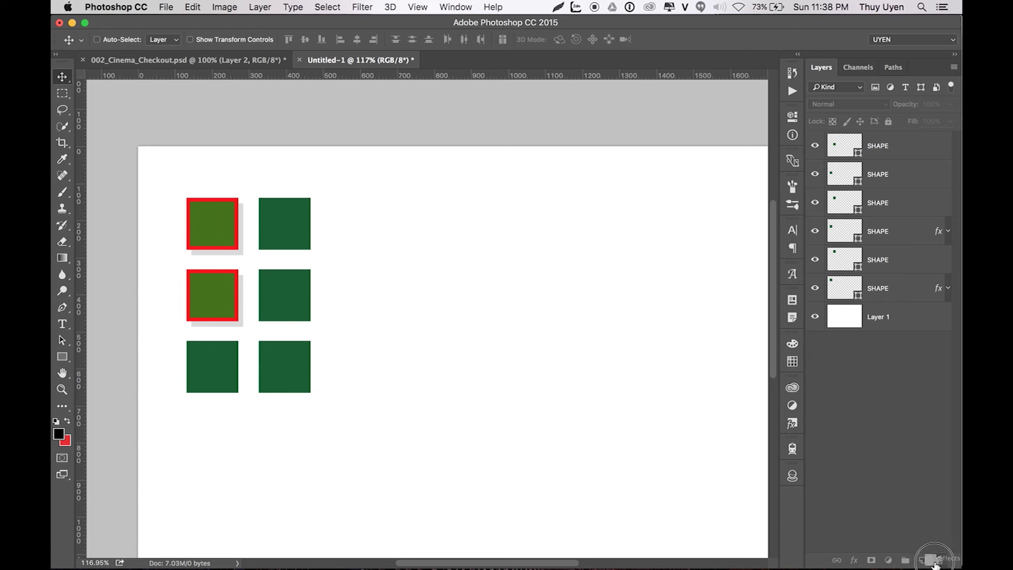
Step: Copy the top-left square's layer style, paste it onto the other five squares, then clear it
left_click(839, 288)
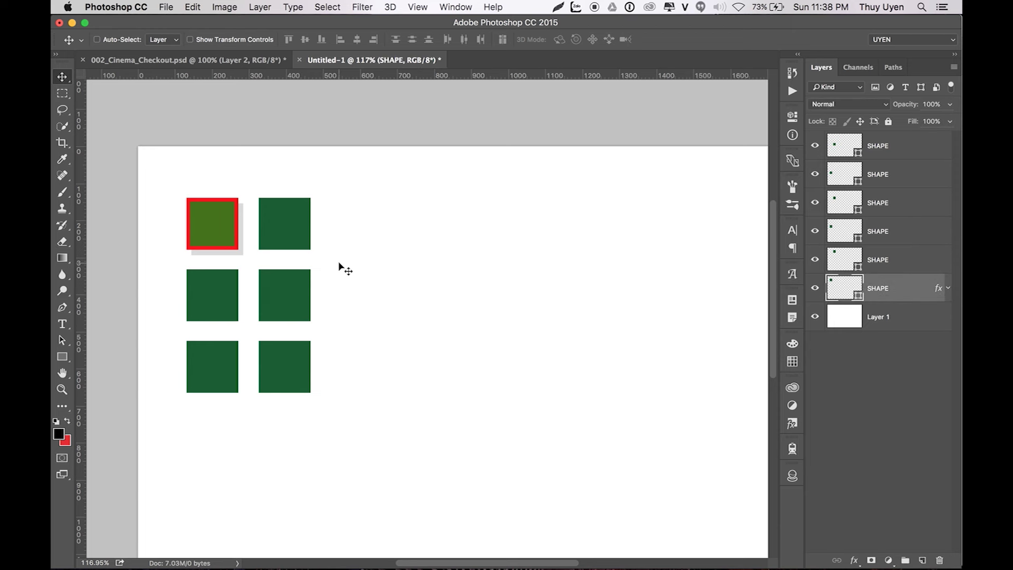
right_click(913, 293)
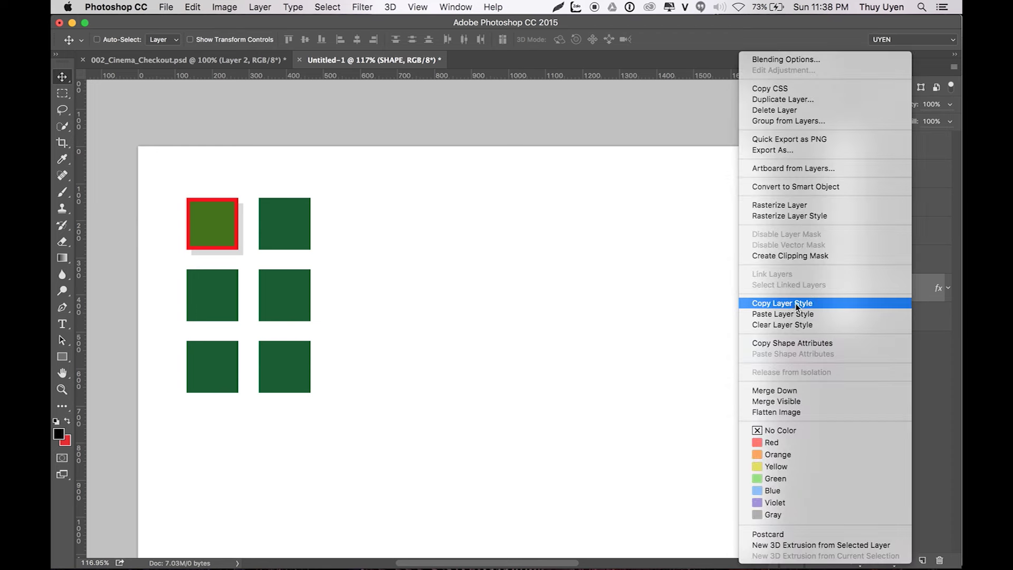
left_click(933, 336)
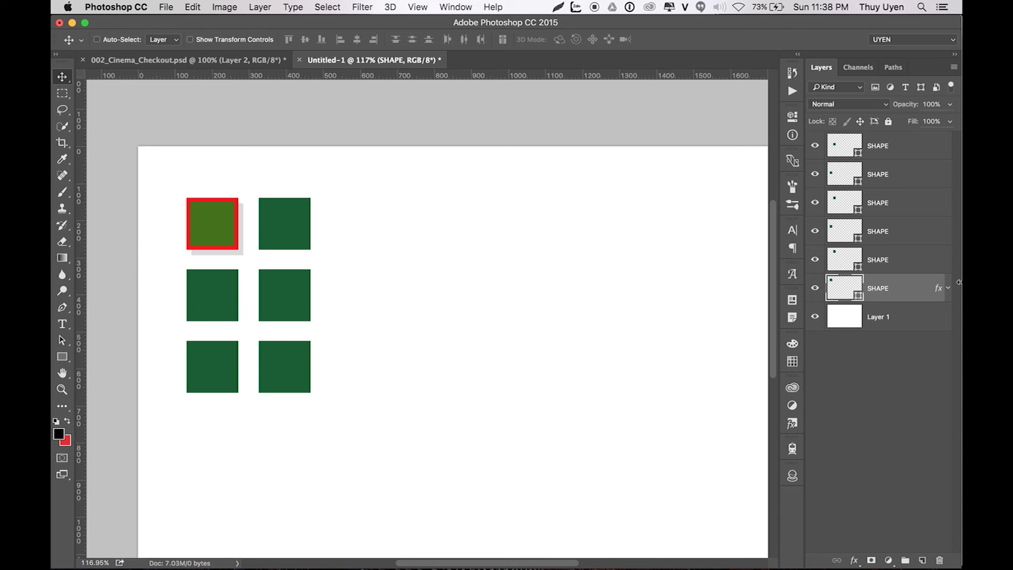
left_click(901, 264)
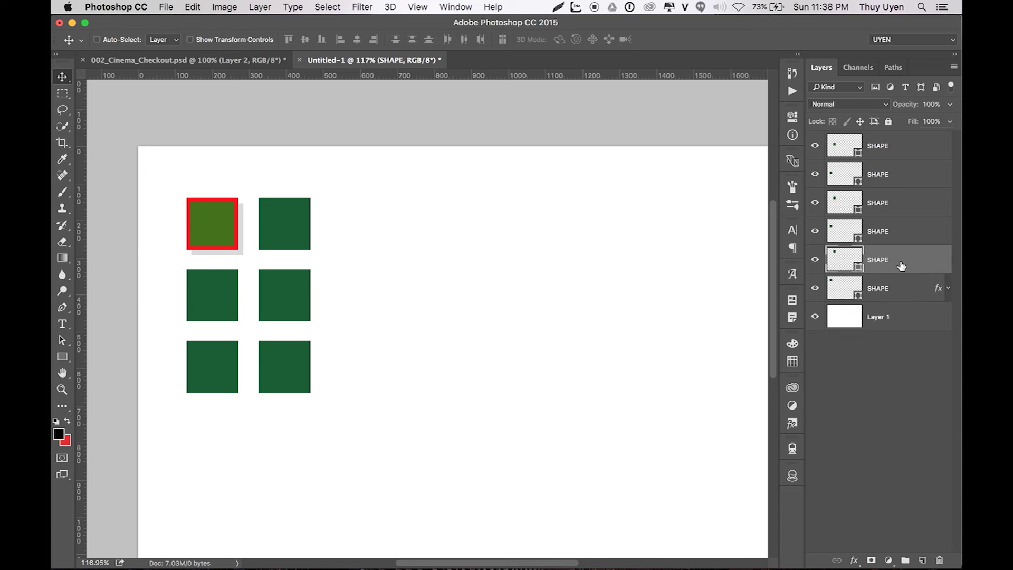
left_click(906, 151, "shift")
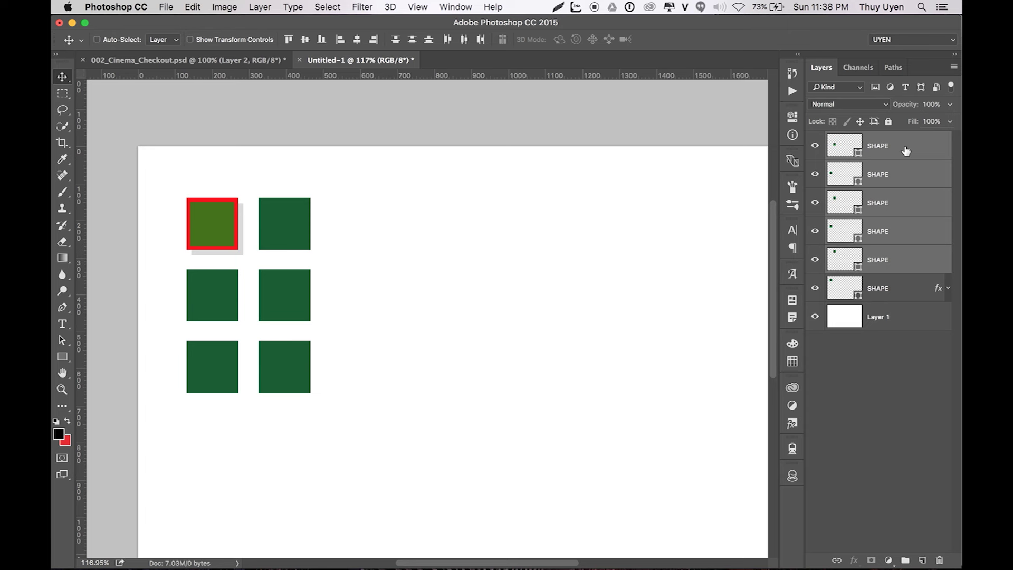
key("ctrl+alt+v")
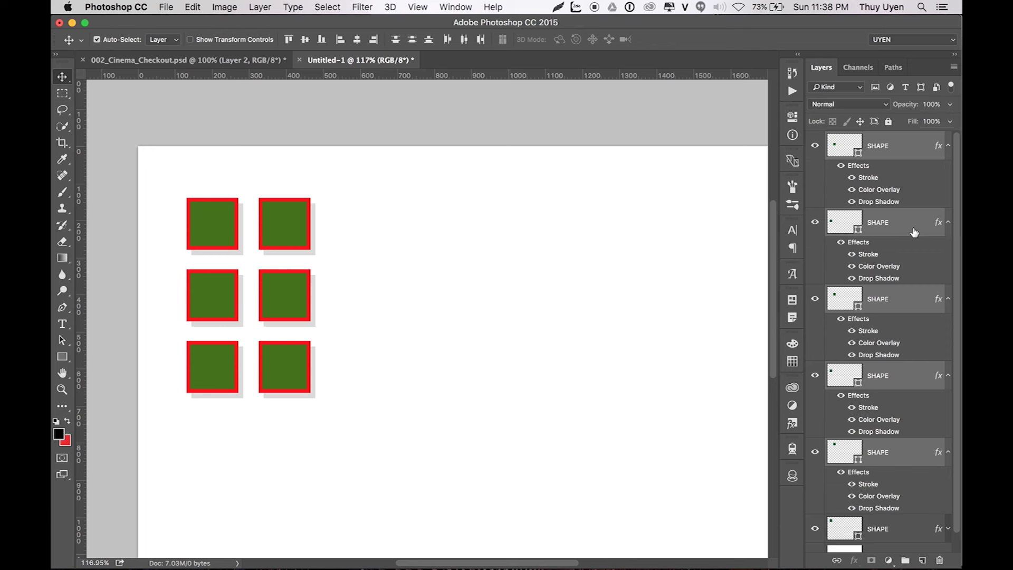
key("ctrl+z")
key("ctrl+z")
key("ctrl+z")
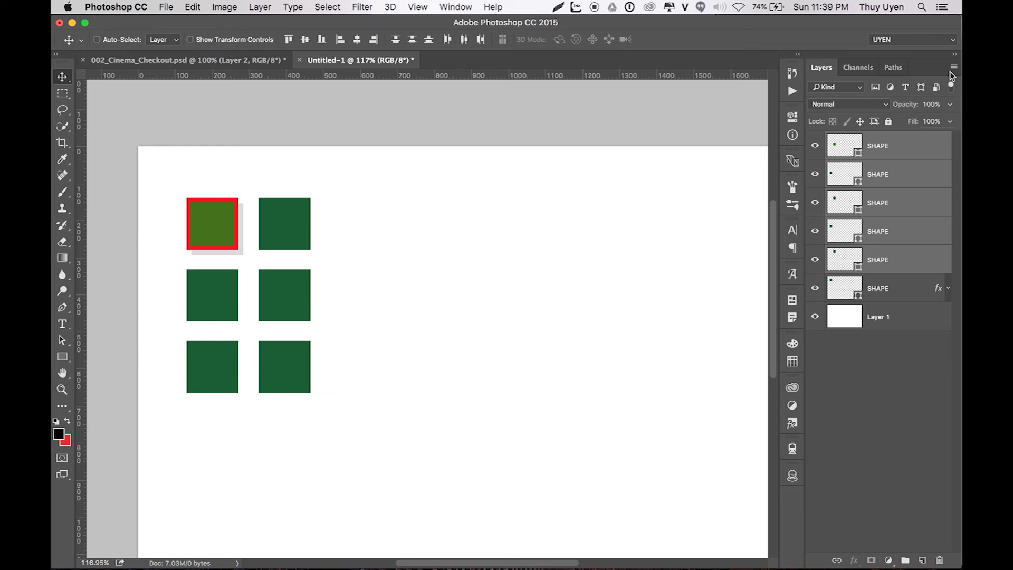
Step: Open and close Layers Panel Options, then paste and undo the style on the five squares
left_click(953, 67)
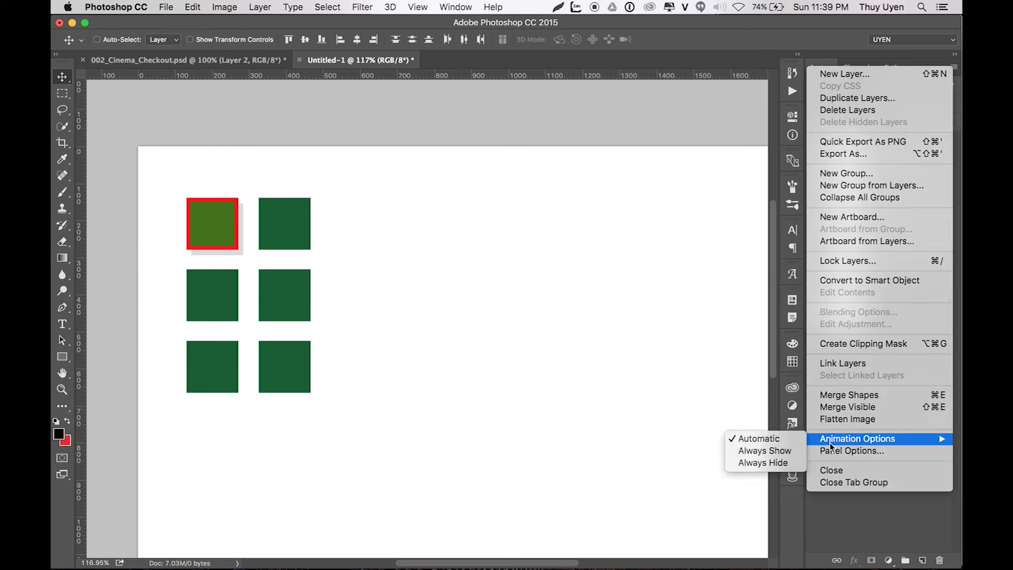
left_click(852, 450)
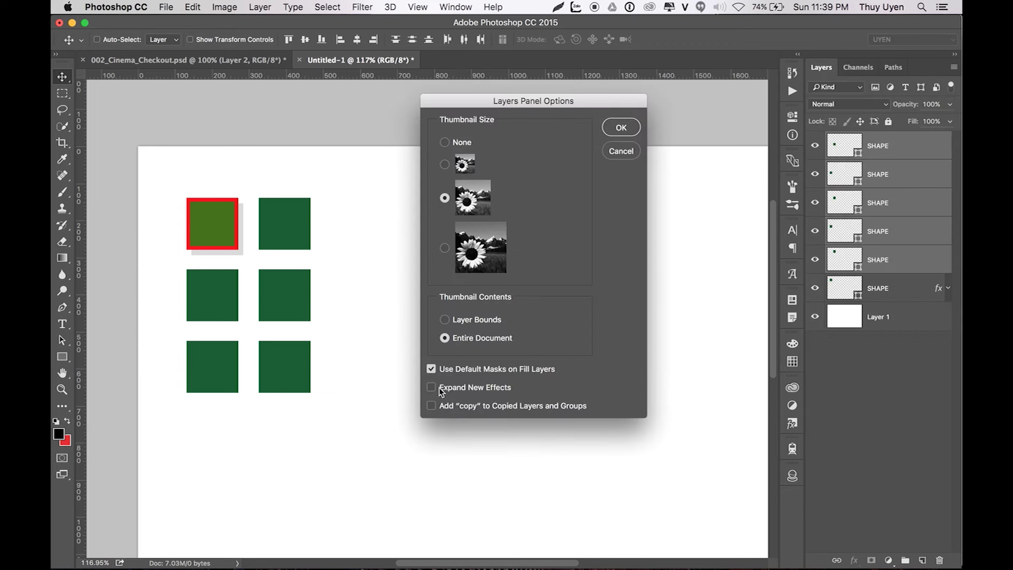
left_click(633, 131)
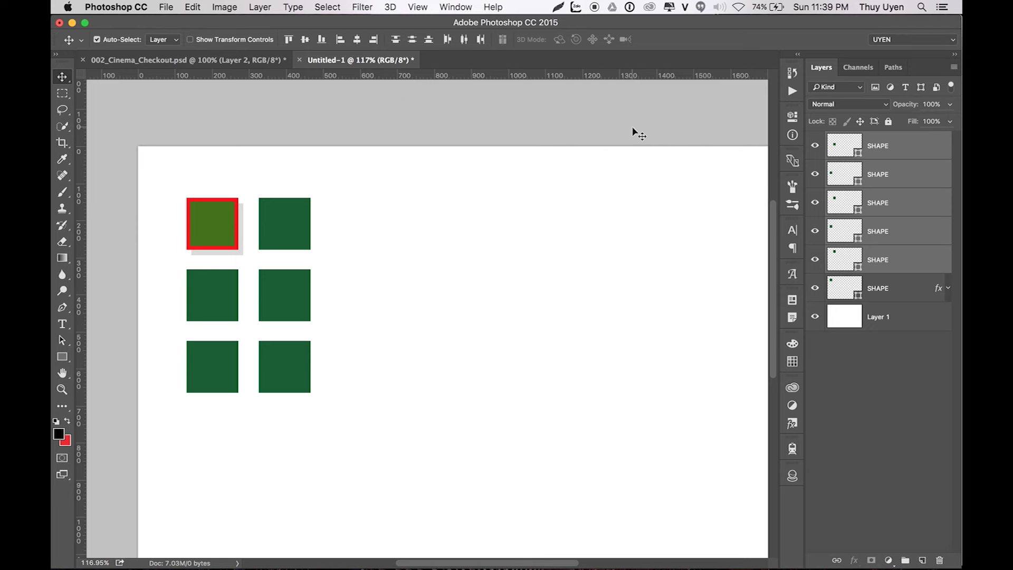
key("ctrl+alt+v")
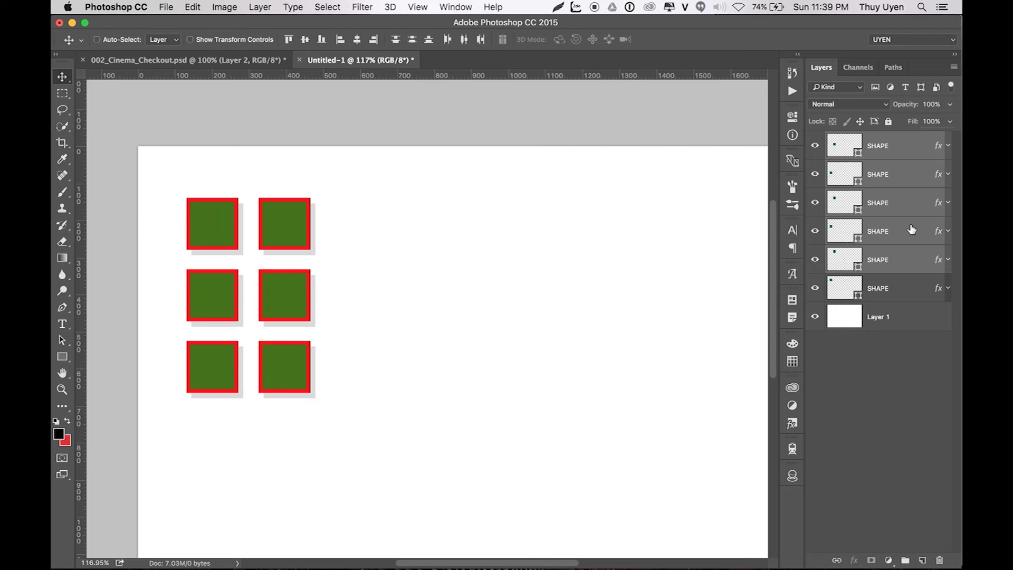
key("ctrl+z")
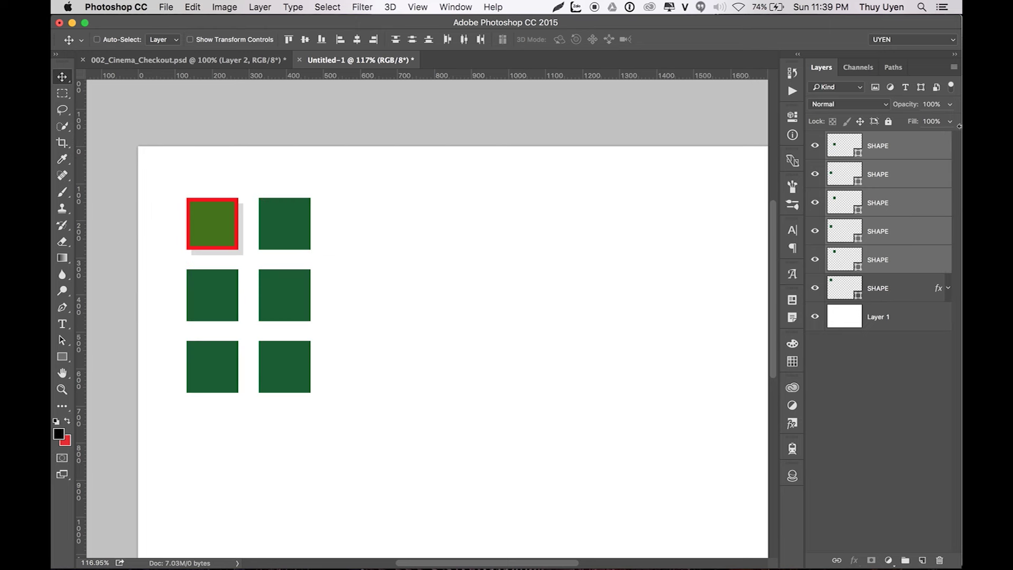
Step: Turn on Expand New Effects in Layers Panel Options, then toggle the pasted style
left_click(954, 68)
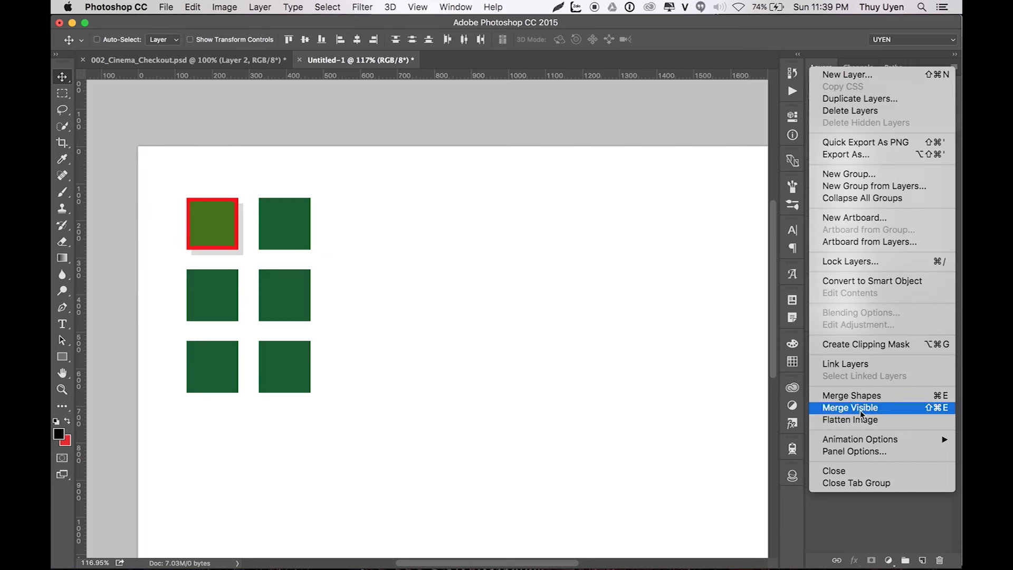
left_click(851, 451)
left_click(430, 386)
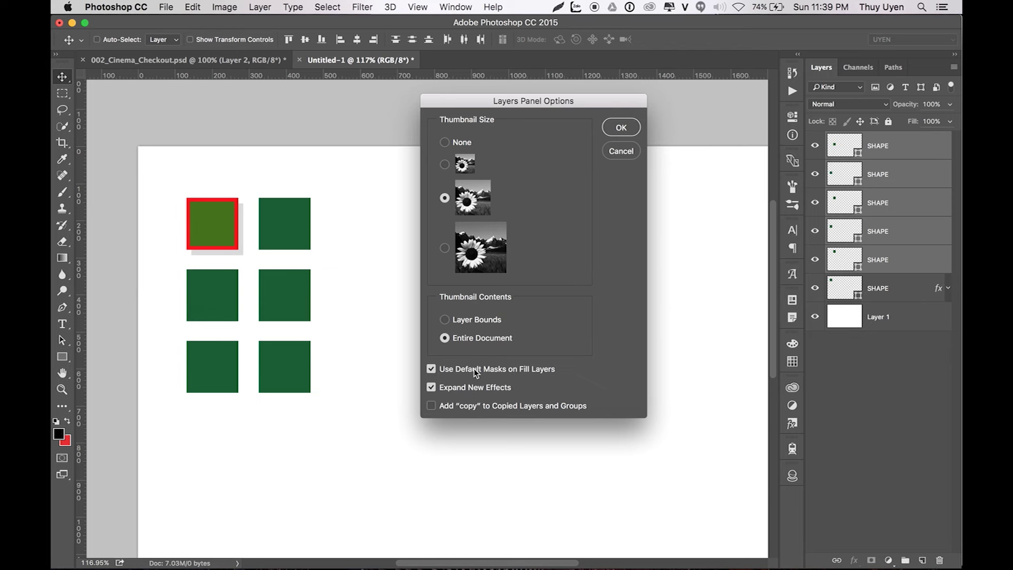
left_click(625, 132)
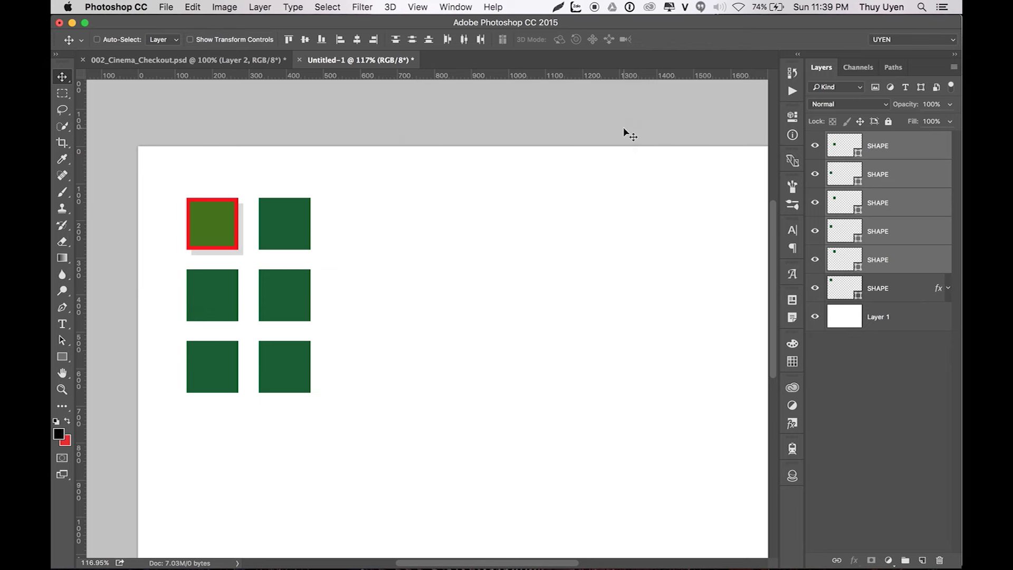
key("ctrl+z")
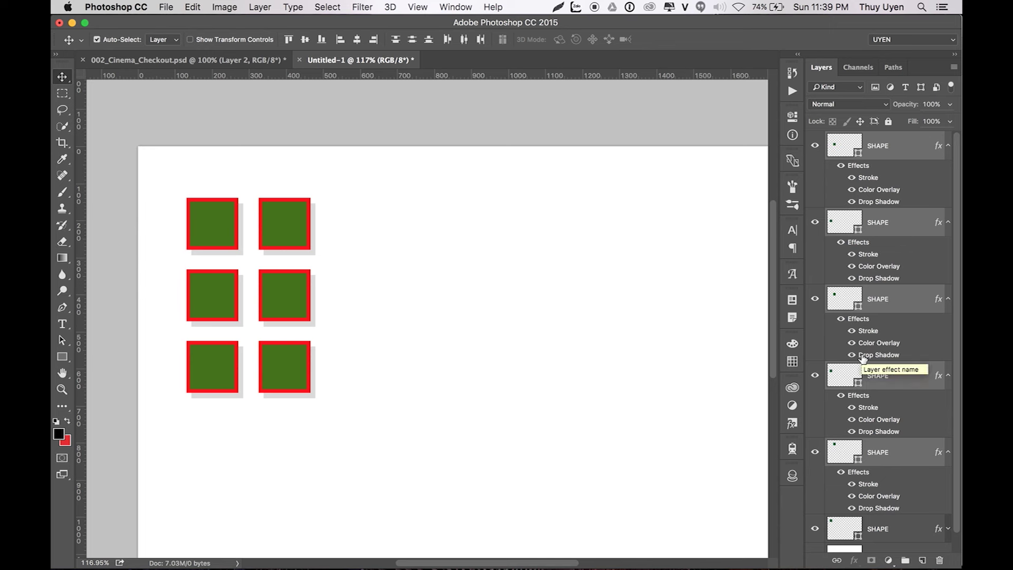
Step: Toggle the red stroke and shadow off and back on for the five squares
key("ctrl+z")
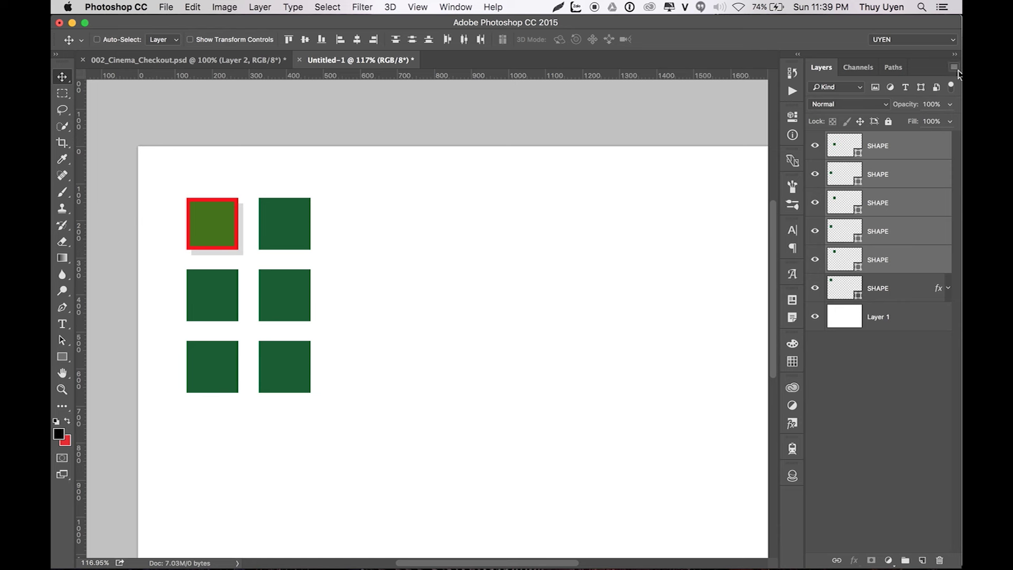
key("ctrl+z")
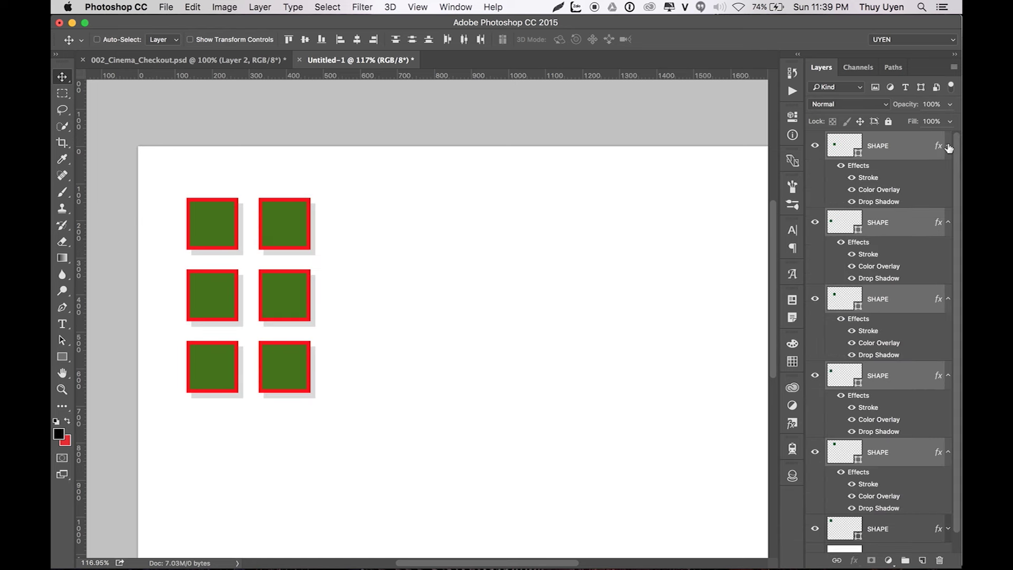
scroll(849, 389, "down", 1)
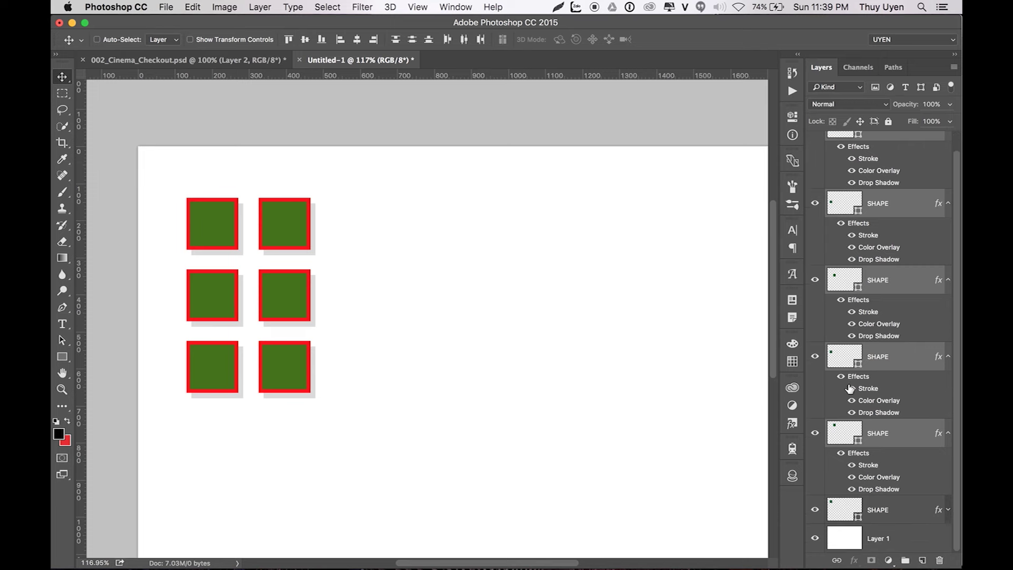
scroll(897, 393, "up", 1)
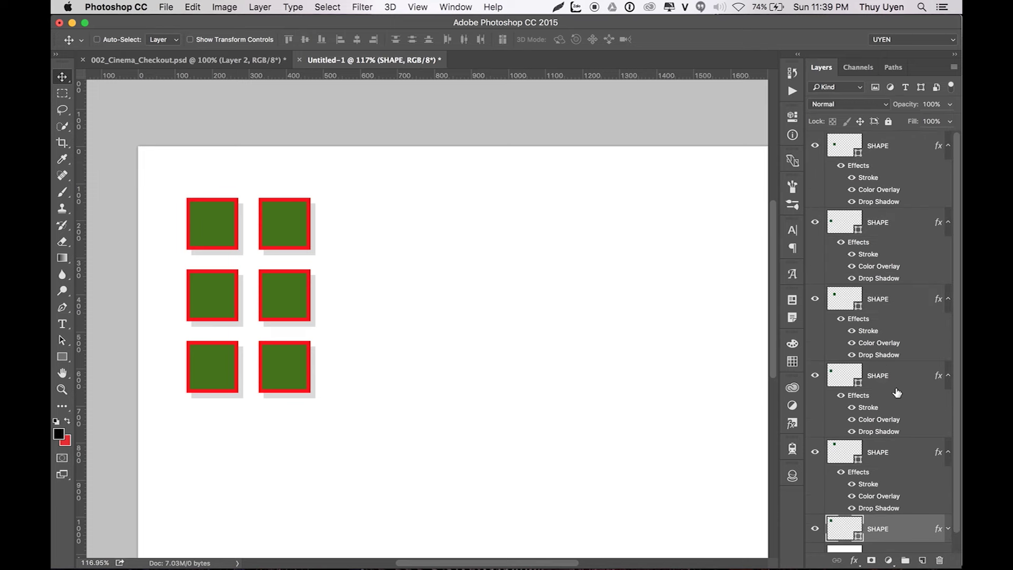
right_click(913, 153)
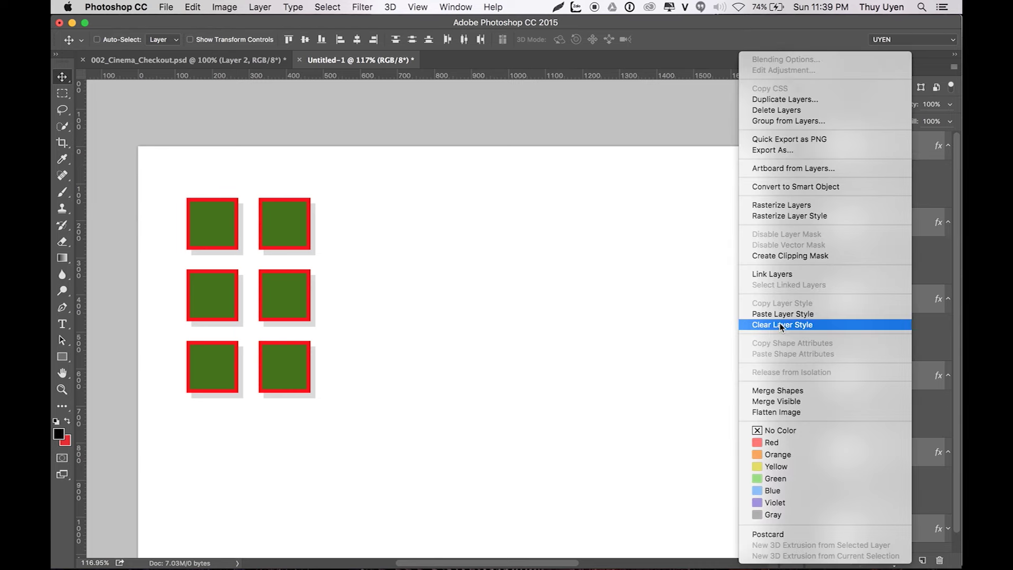
left_click(823, 31)
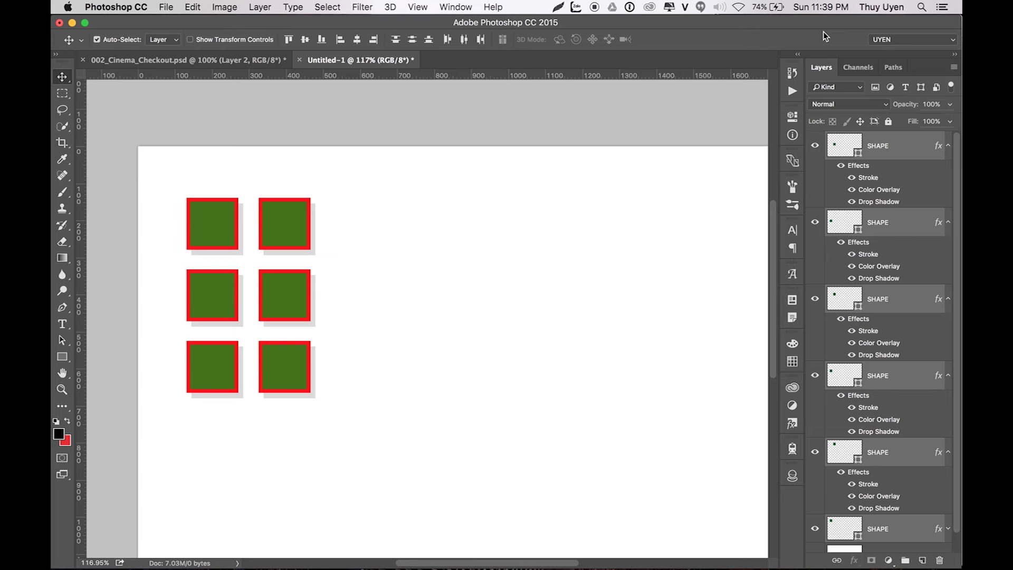
Step: Zoom in on the squares and reopen the Keyboard Shortcuts settings from Edit
key("super+plus")
key("super+plus")
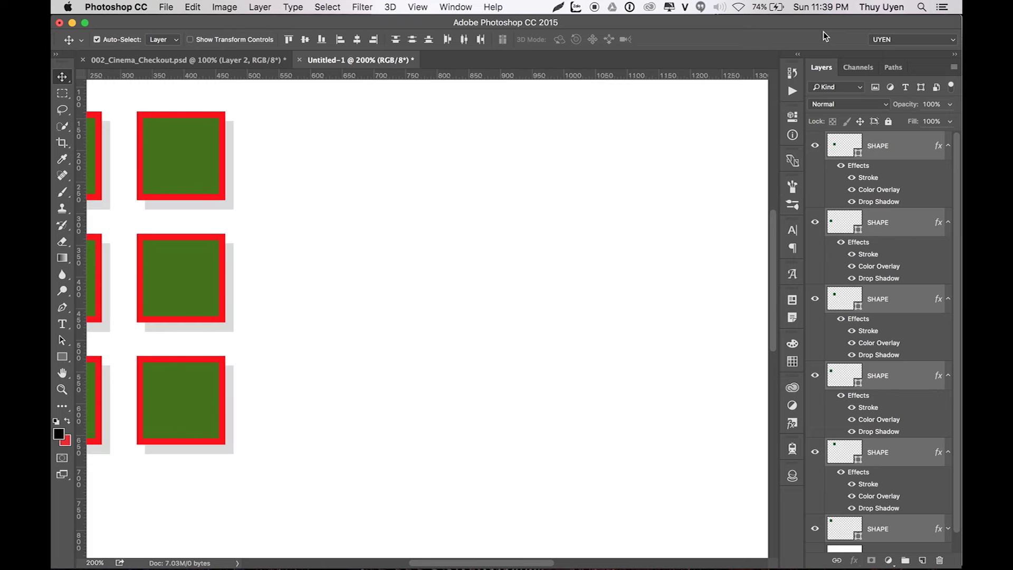
key("super+plus")
scroll(222, 227, "left", 5)
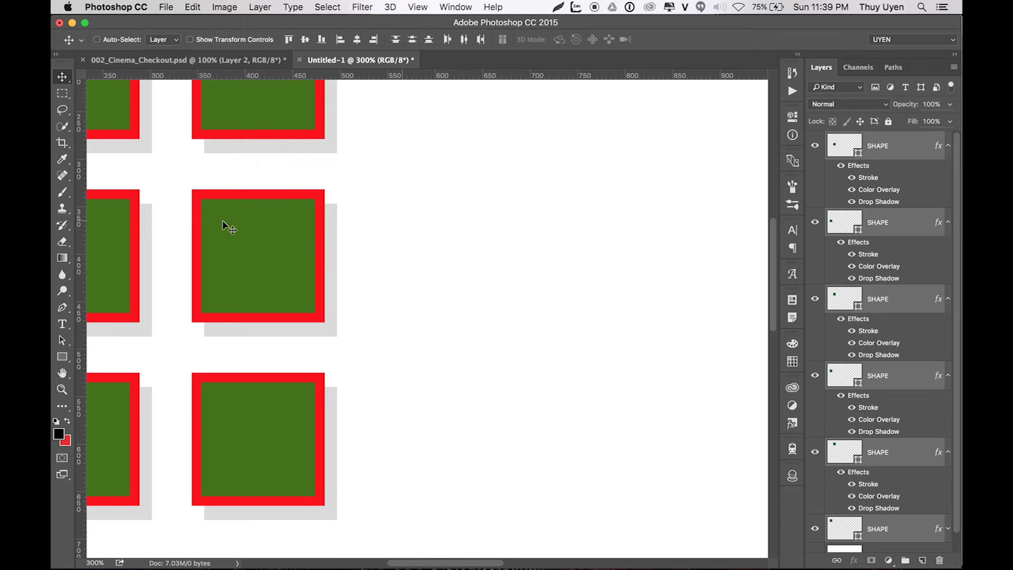
key("super+minus")
key("super+minus")
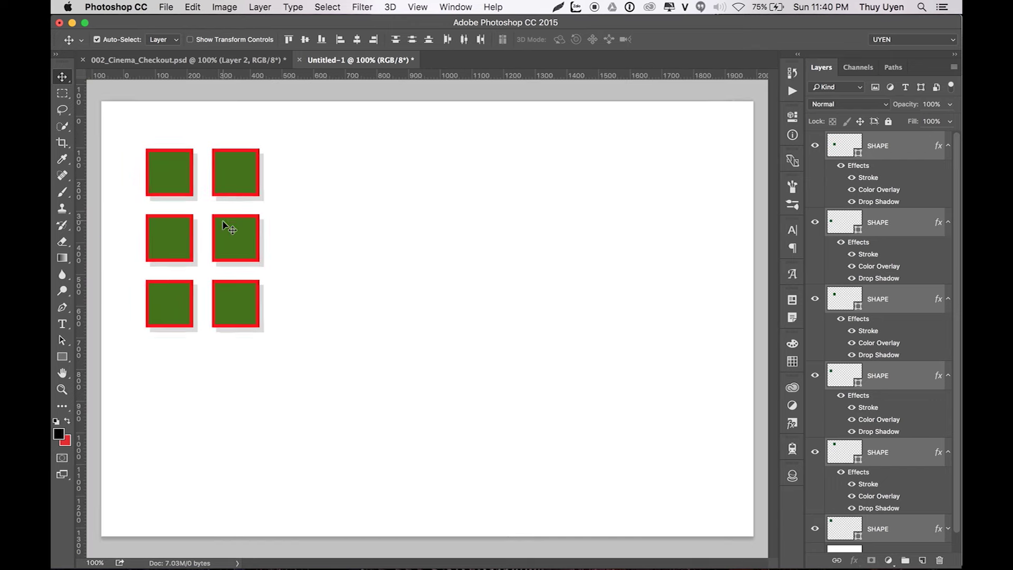
key("ctrl+plus")
scroll(217, 267, "left", 5)
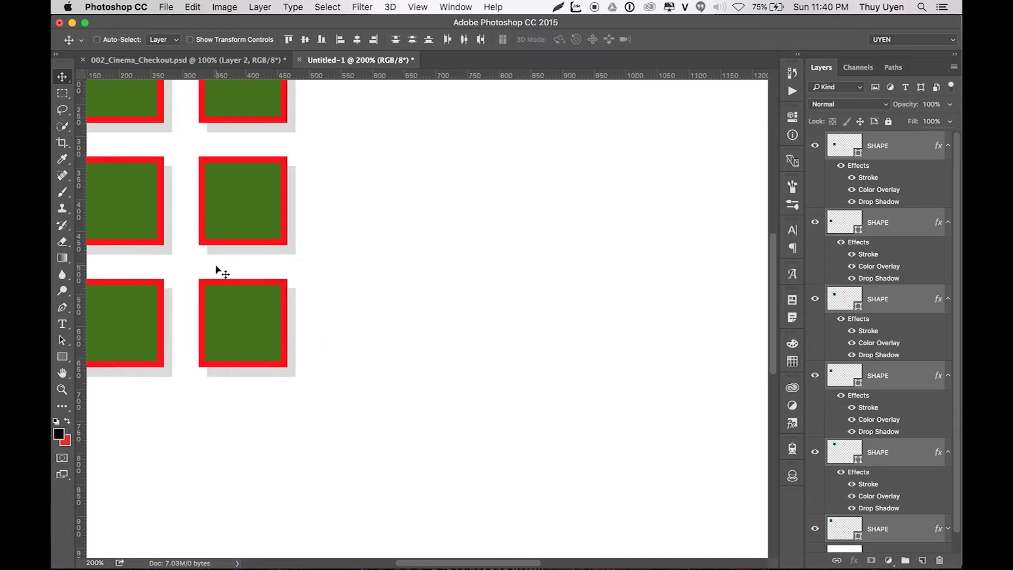
scroll(217, 266, "left", 3)
left_click(224, 7)
left_click(206, 471)
Step: Assign Shift+Cmd+C as the Clear Layer Style shortcut and accept the change
scroll(324, 233, "down", 10)
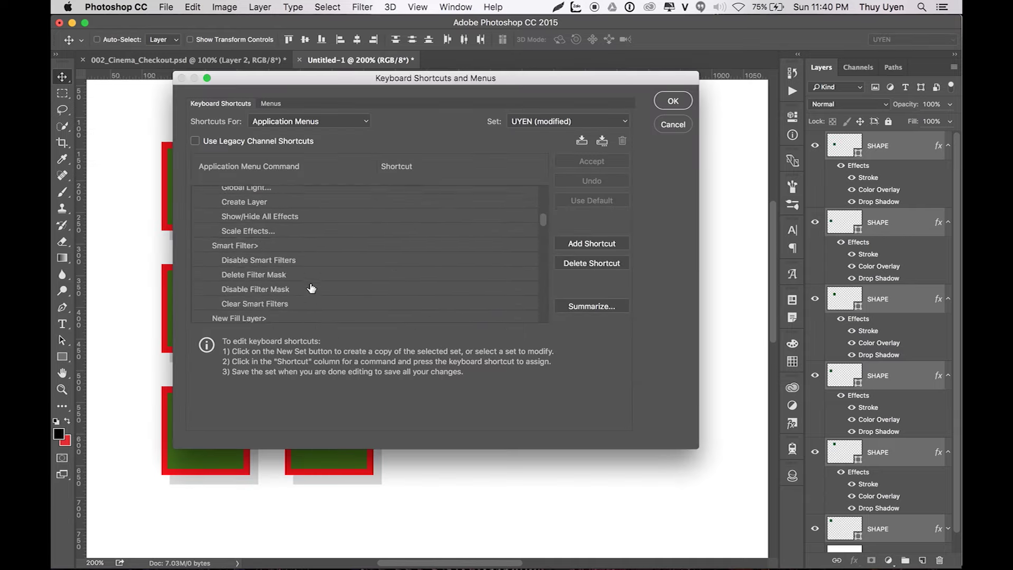
scroll(290, 270, "down", 5)
left_click(398, 257)
key("shift+super+c")
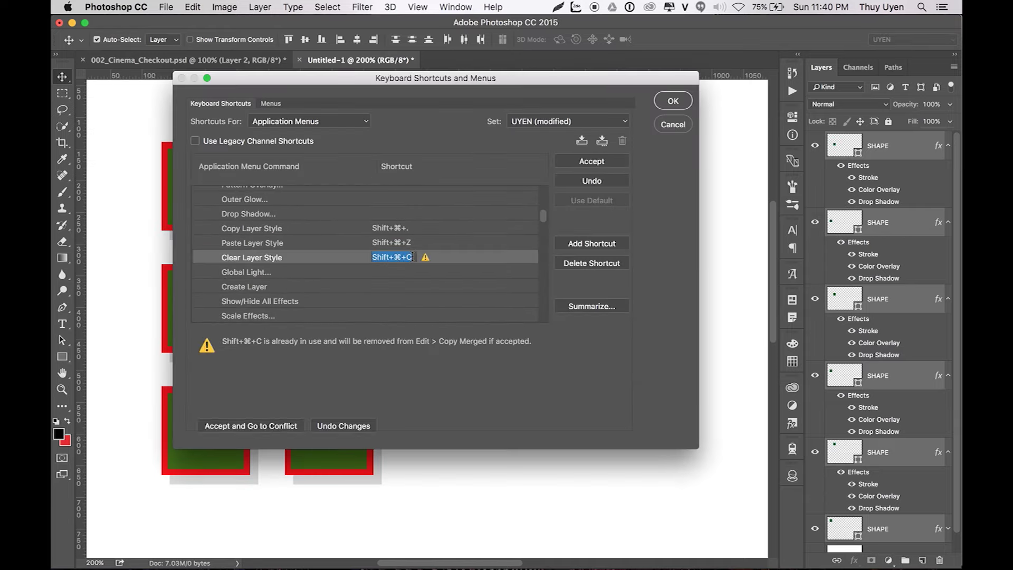
left_click(673, 101)
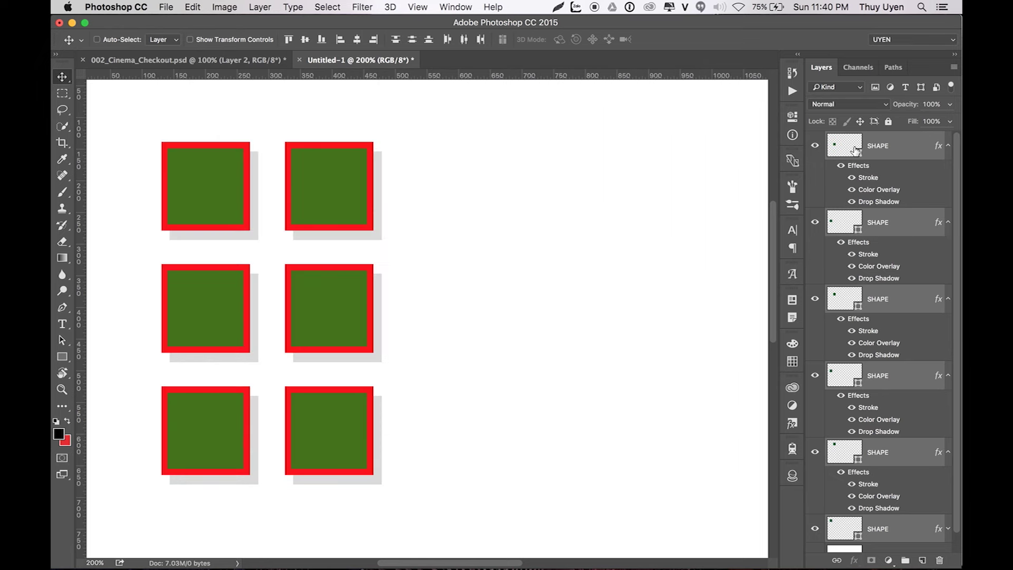
Step: Test the shortcuts by clearing, pasting back, then undoing the styles on all six squares
key("shift+super+c")
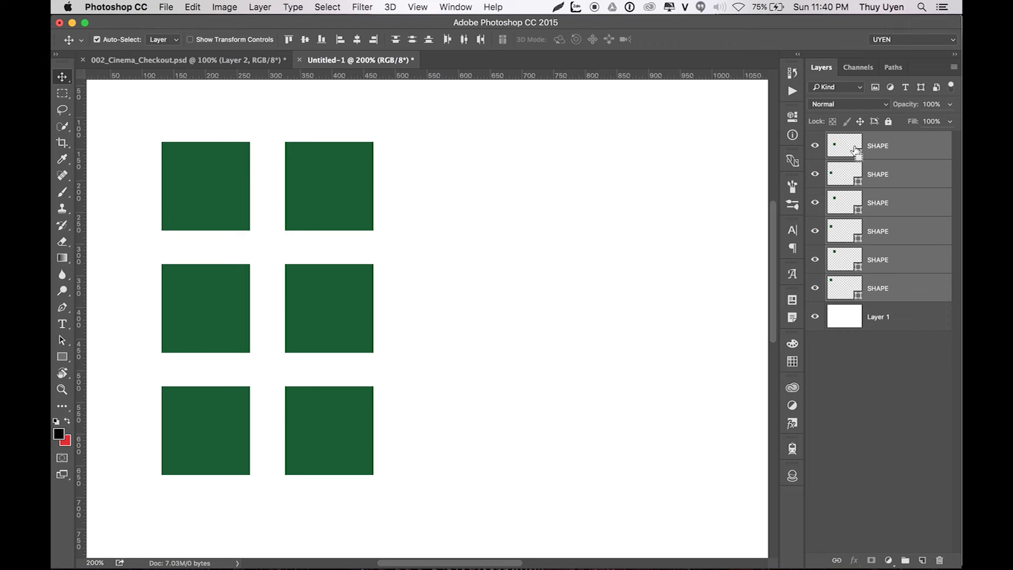
key("super")
key("shift+super+v")
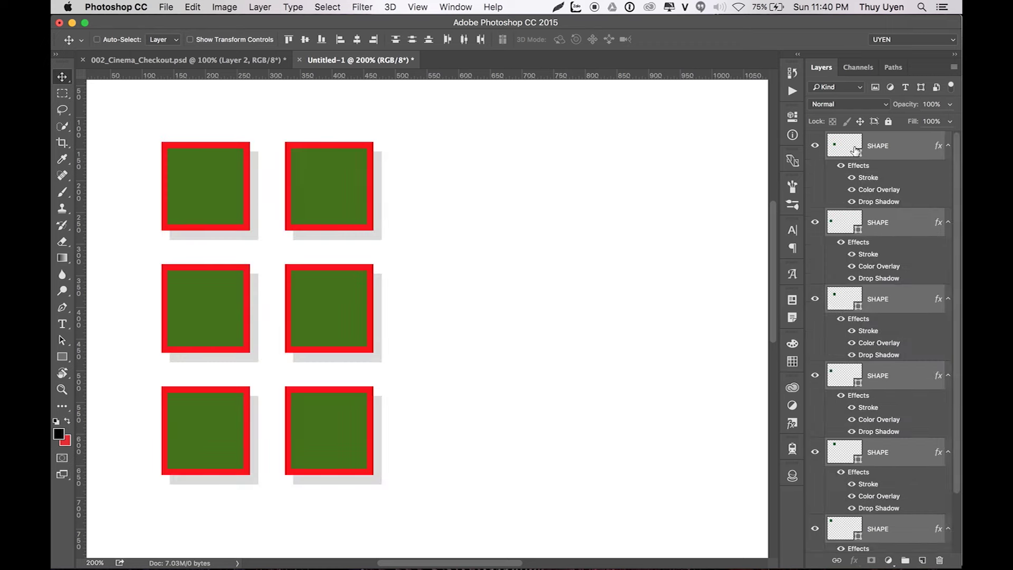
key("super+z")
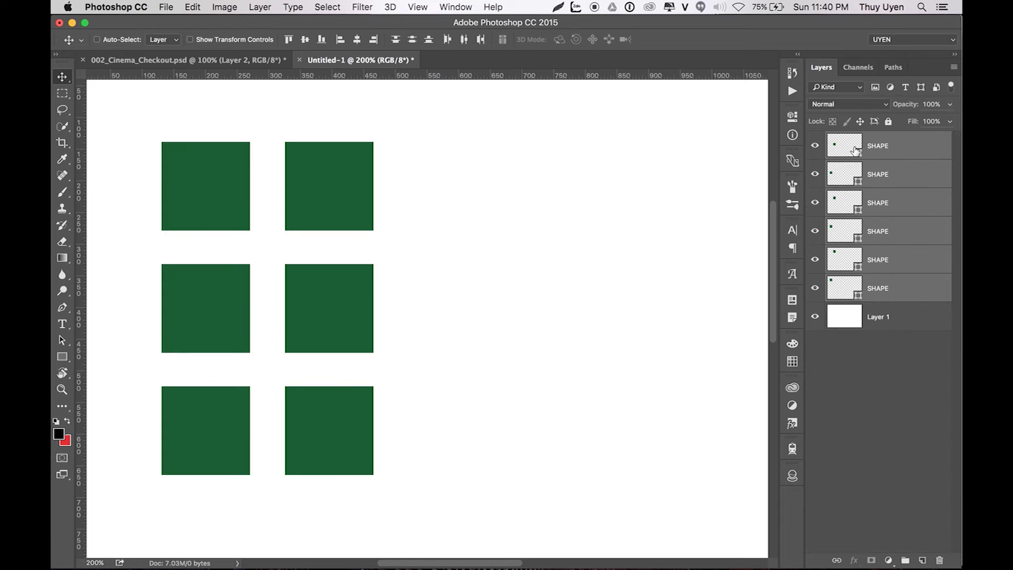
left_click(886, 346)
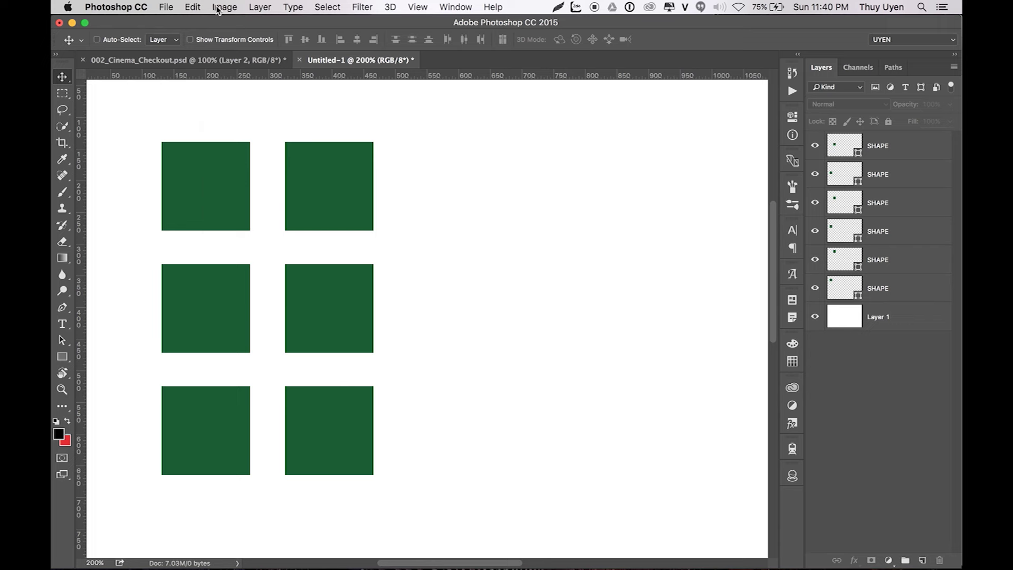
Step: Check the second square's layer options, then switch to the 002_Cinema_Checkout.psd document
left_click(199, 8)
left_click(224, 7)
left_click(954, 67)
left_click(888, 185)
right_click(888, 185)
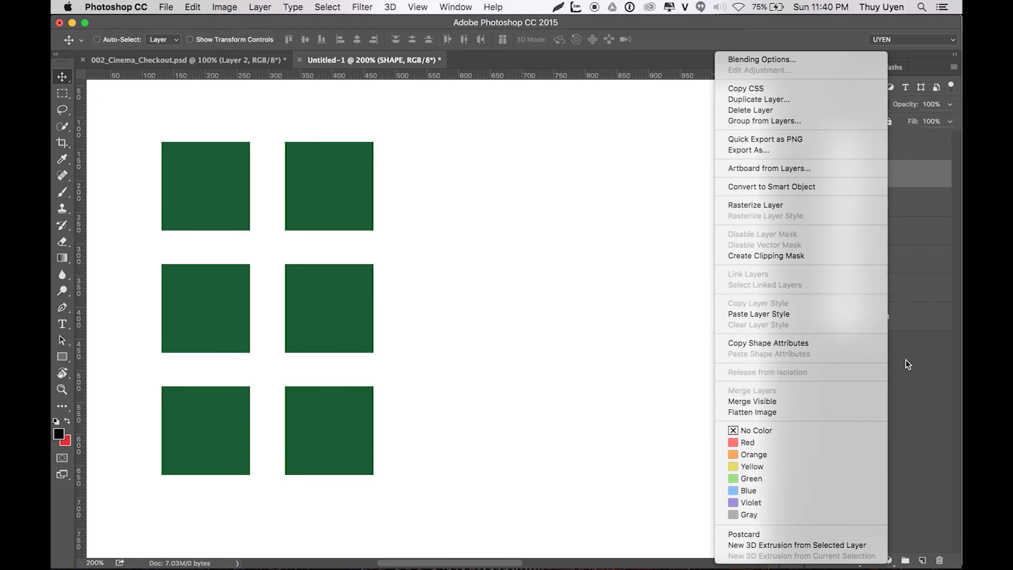
left_click(906, 361)
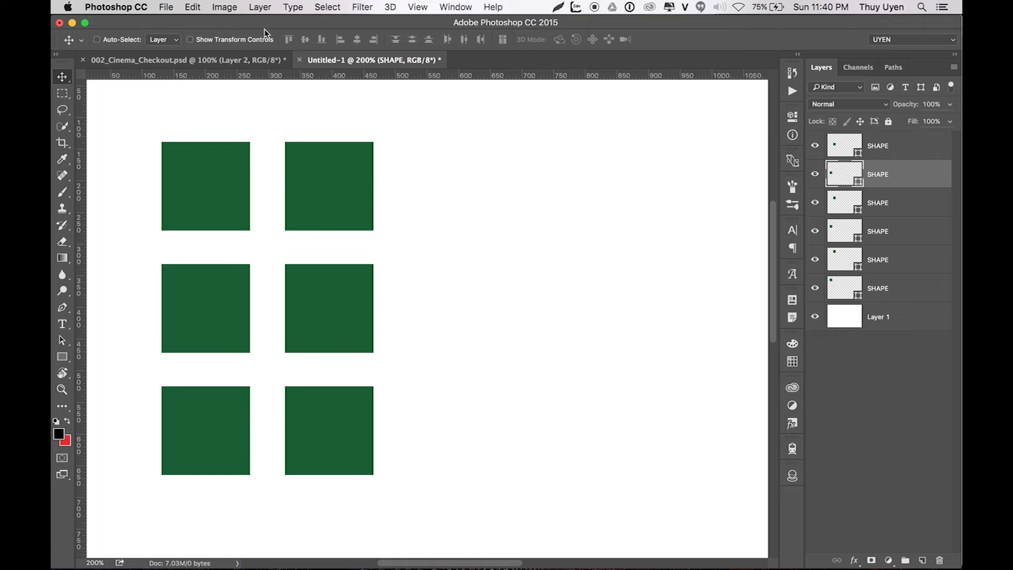
left_click(205, 60)
left_click(226, 7)
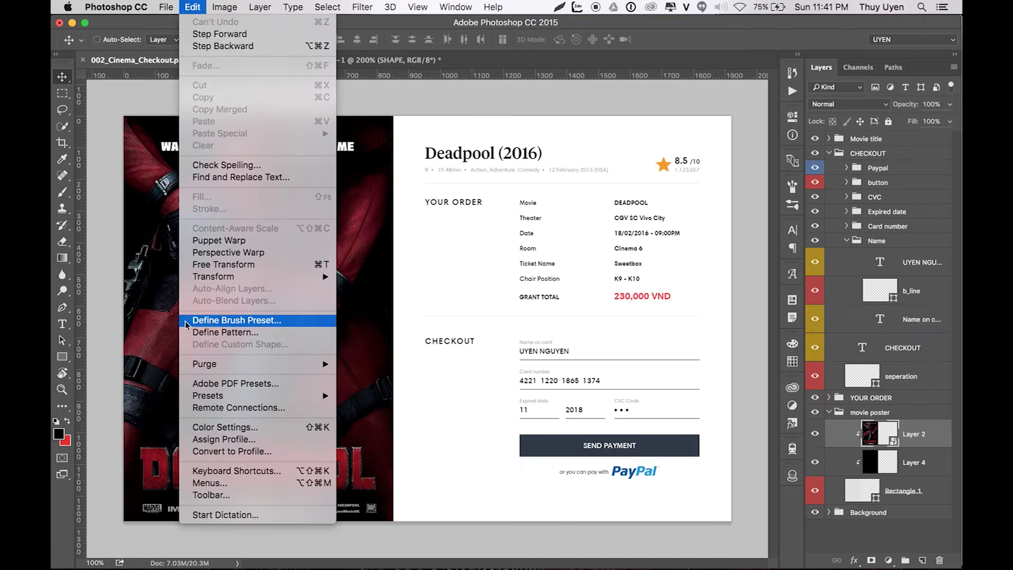
Step: Review the Copy, Paste and Clear Layer Style shortcuts in Keyboard Shortcuts and keep them
left_click(204, 471)
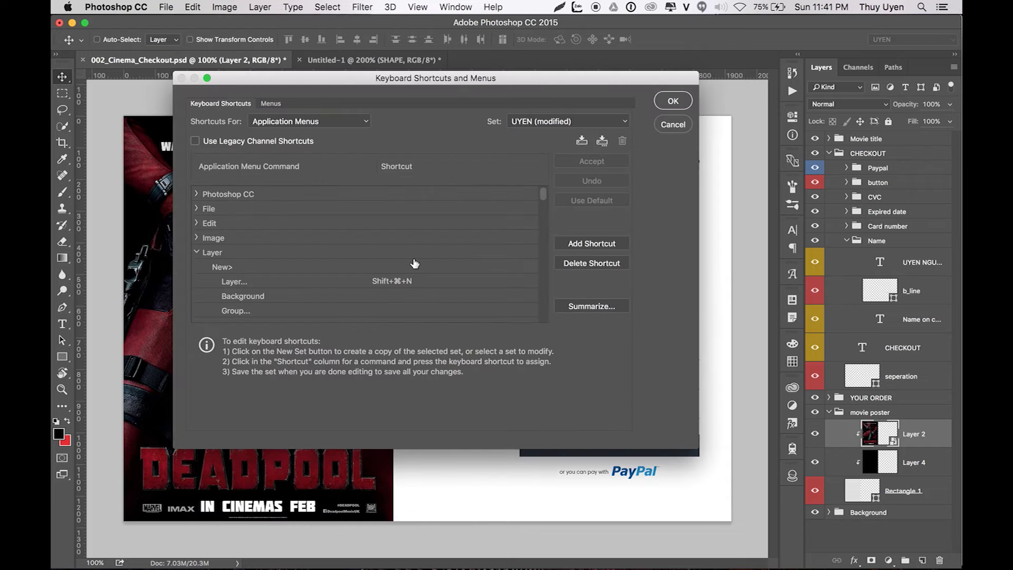
scroll(415, 264, "down", 5)
scroll(415, 263, "down", 5)
scroll(415, 264, "up", 10)
scroll(414, 263, "down", 10)
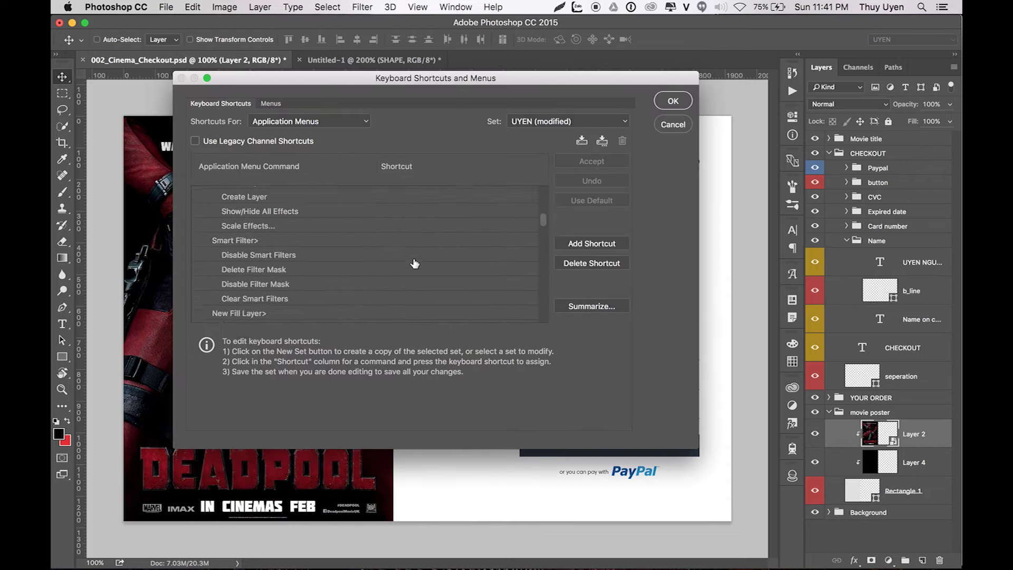
scroll(415, 264, "up", 3)
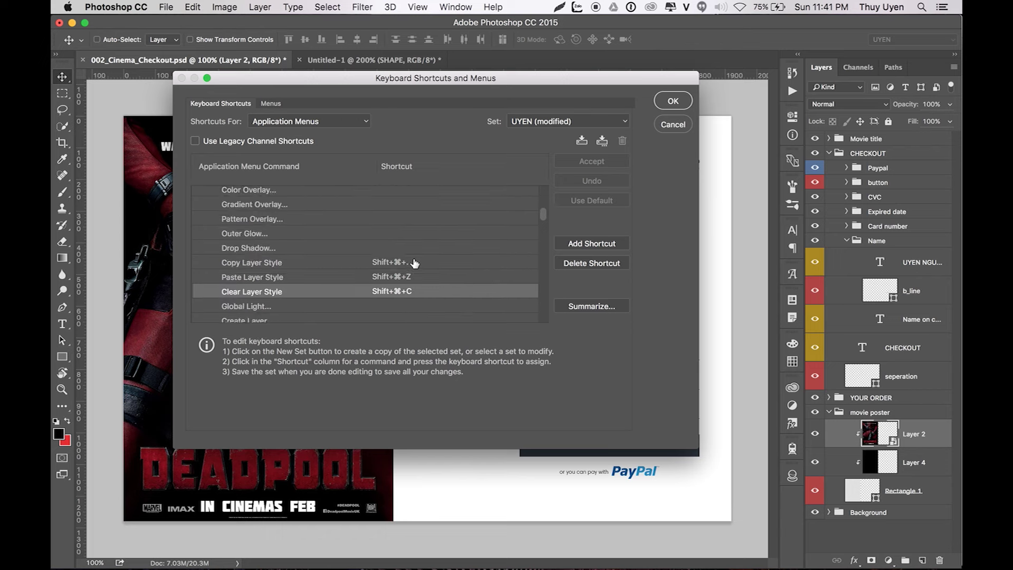
left_click(383, 264)
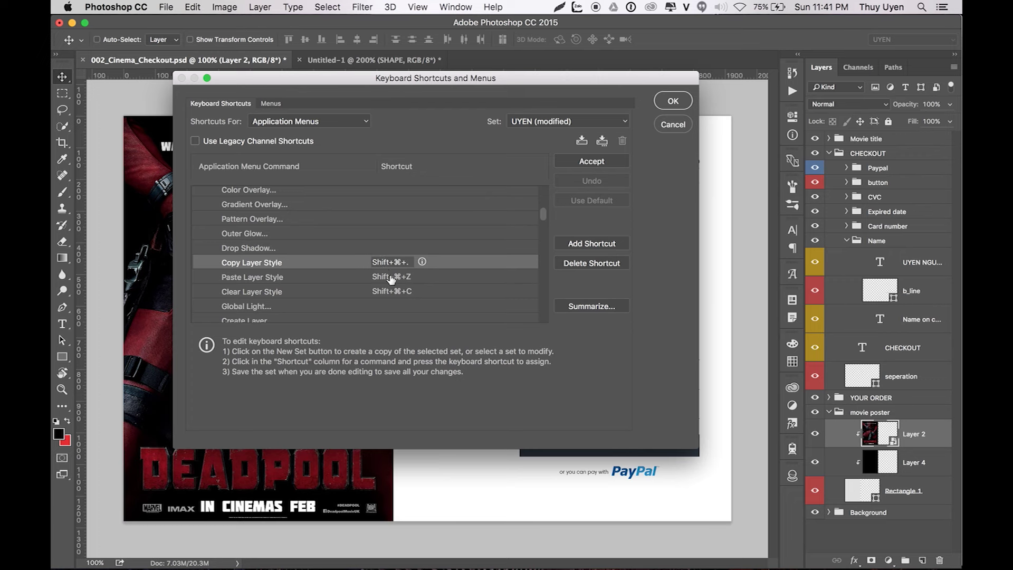
left_click(673, 124)
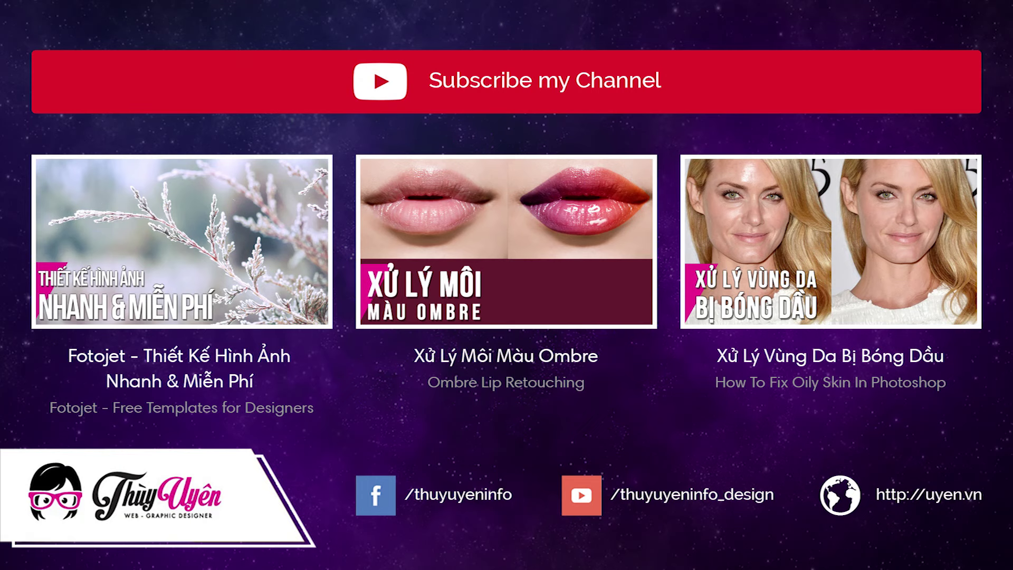